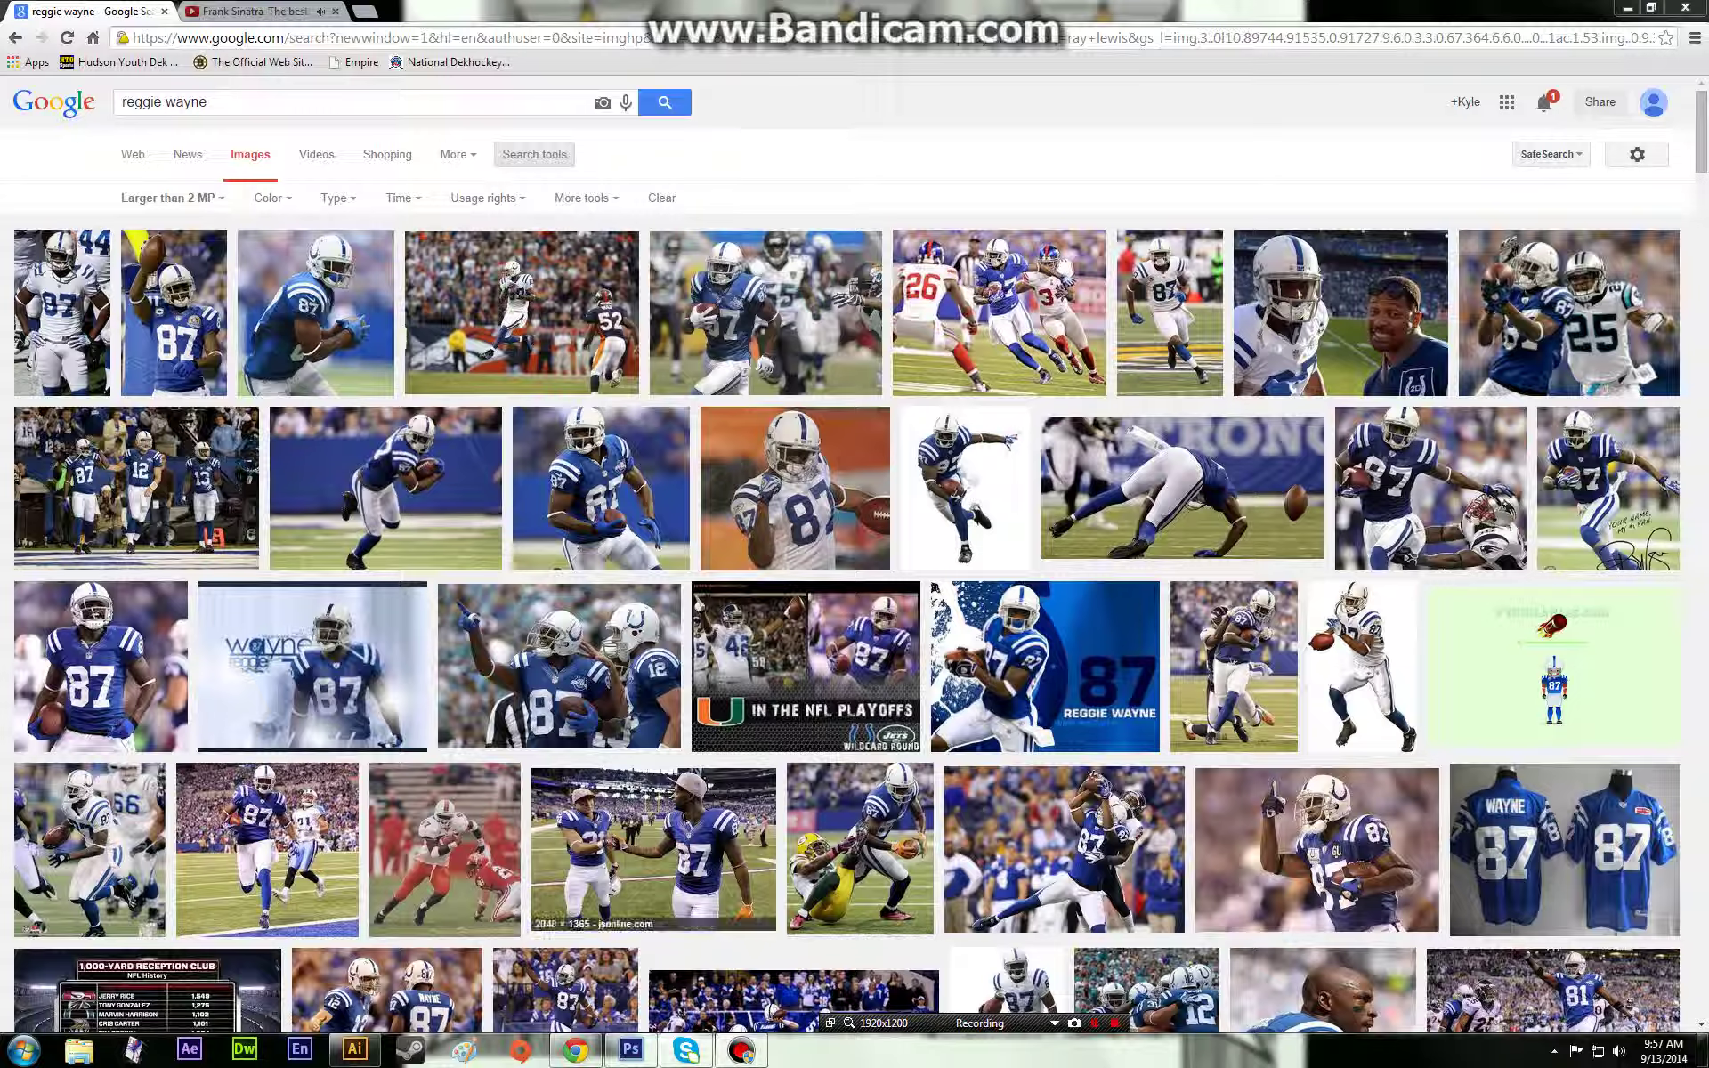
Preview the running #87 player photos in Google Images and pick the one to use
left_click(267, 882)
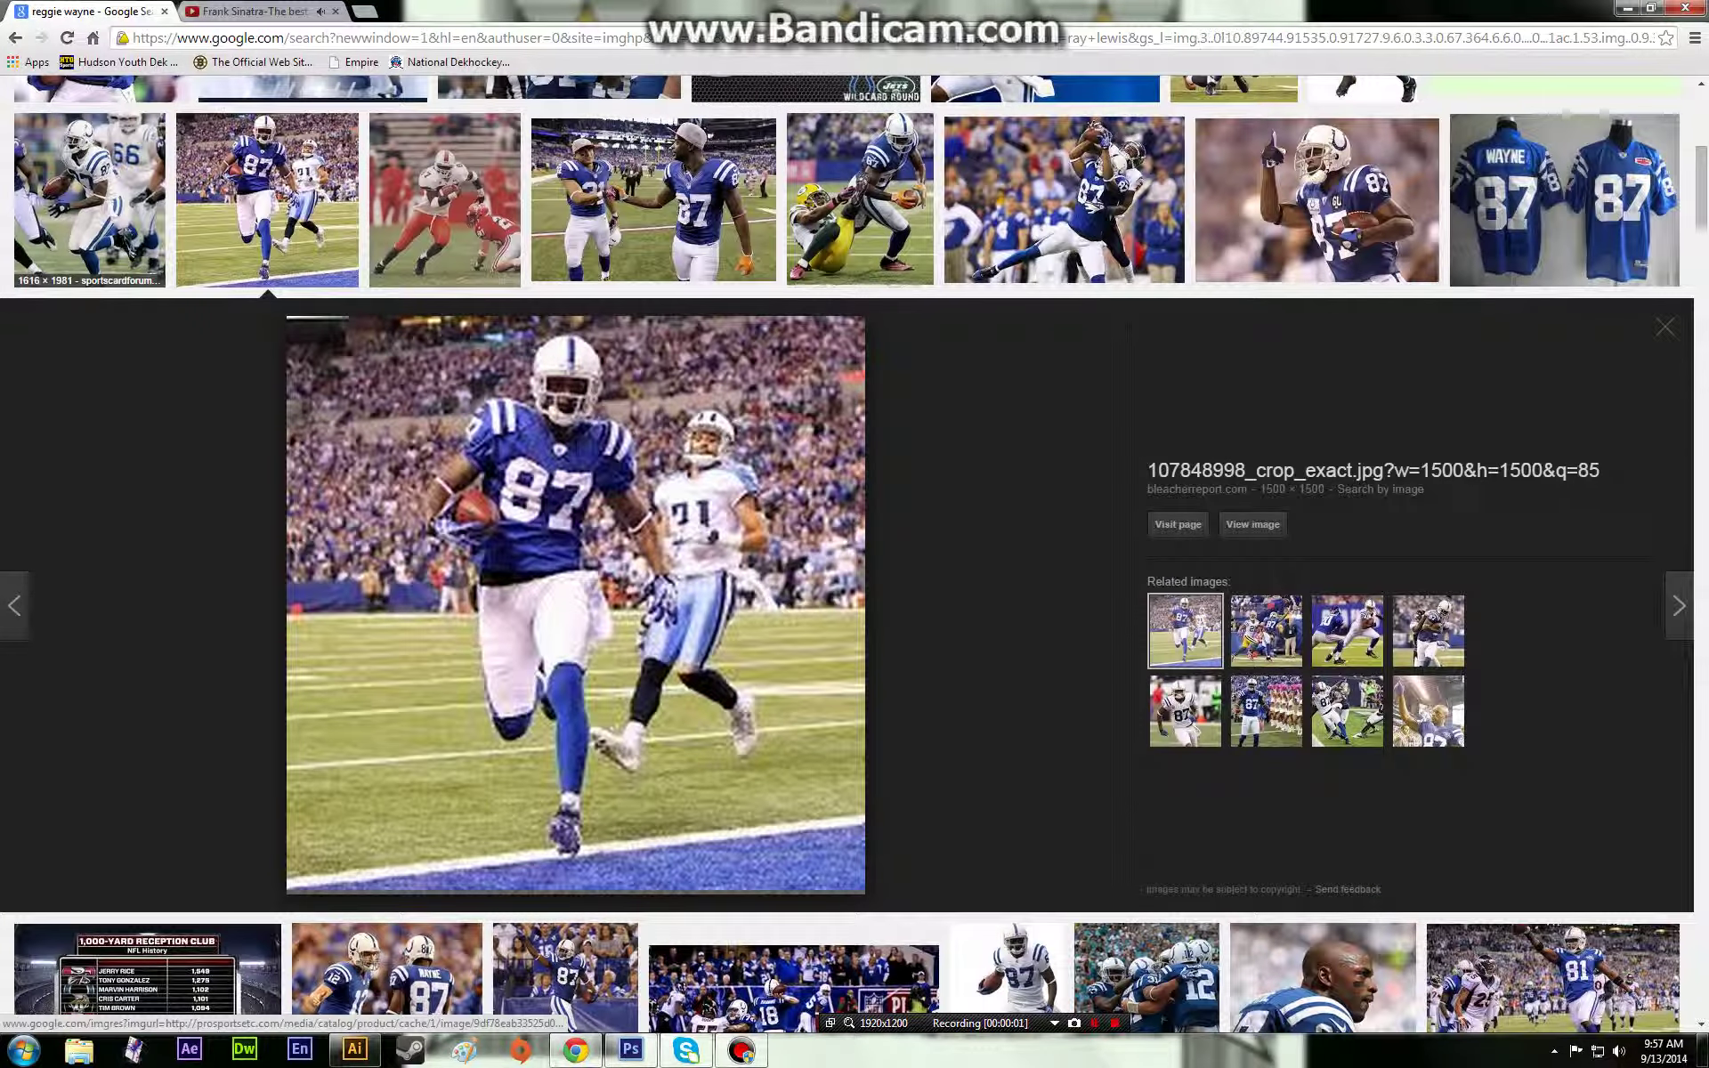
scroll(552, 668, "up", 5)
scroll(552, 668, "up", 2)
scroll(552, 667, "up", 1)
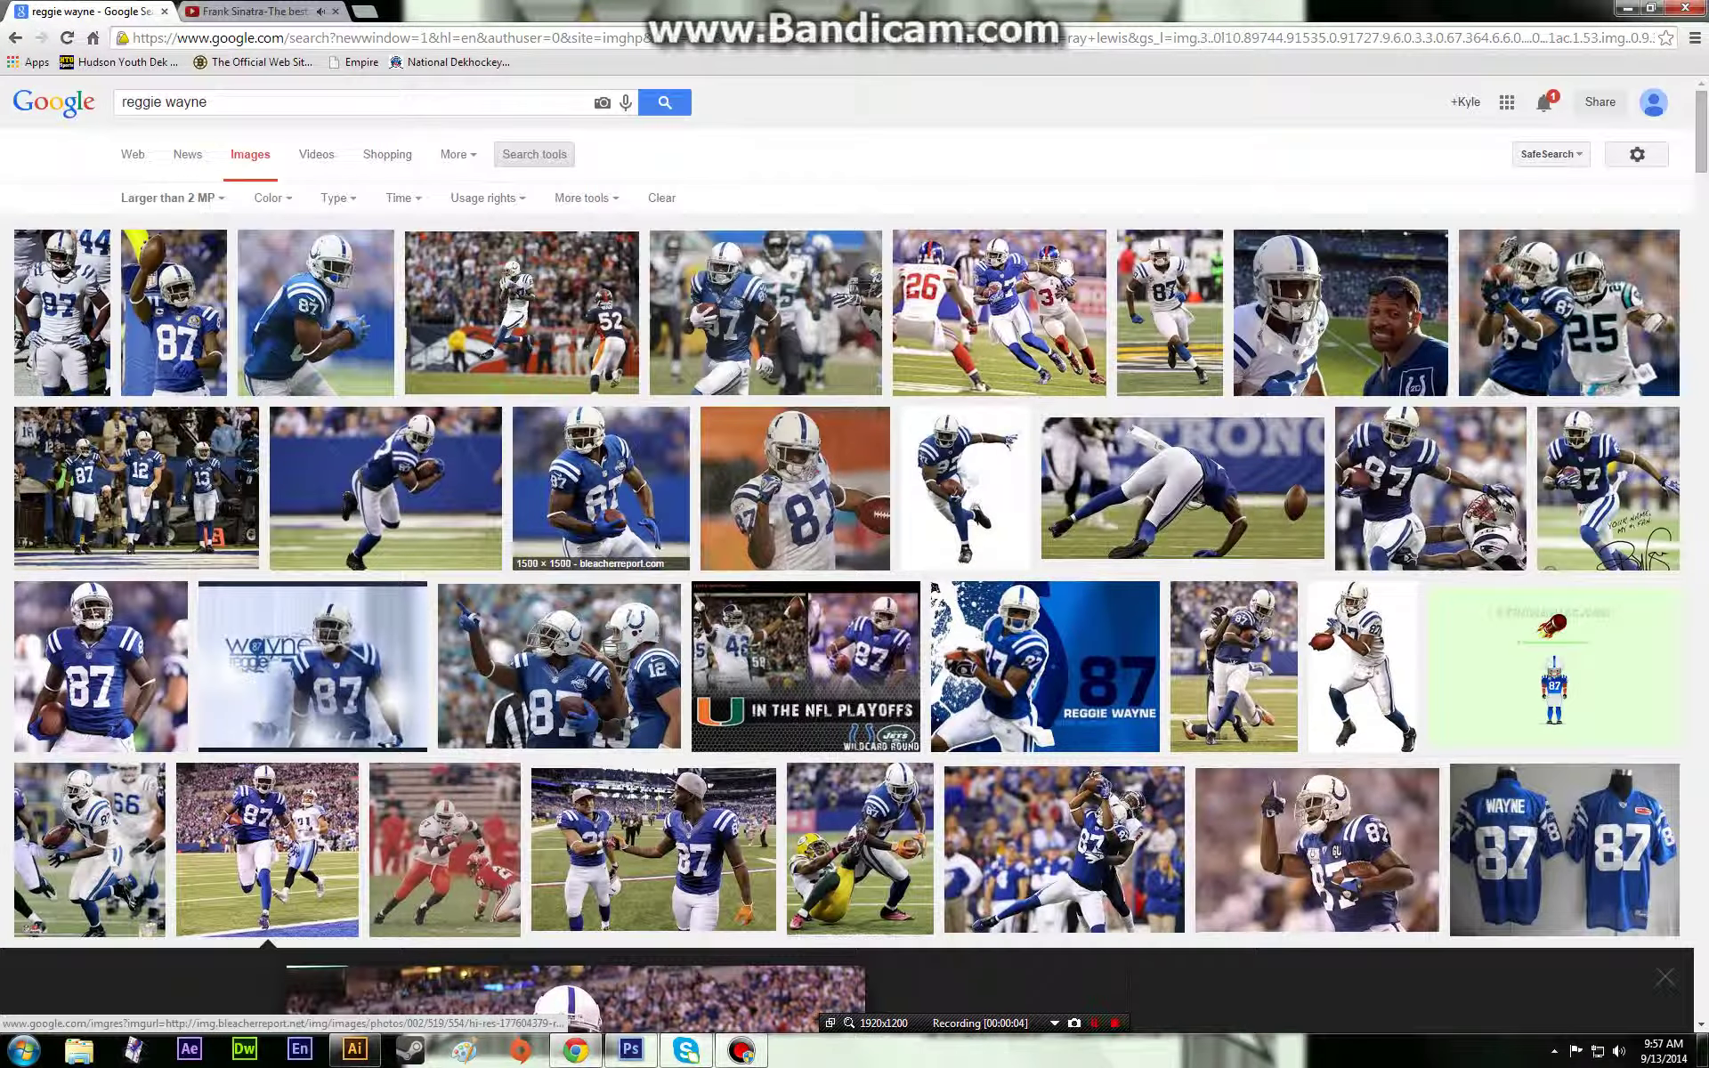
left_click(385, 498)
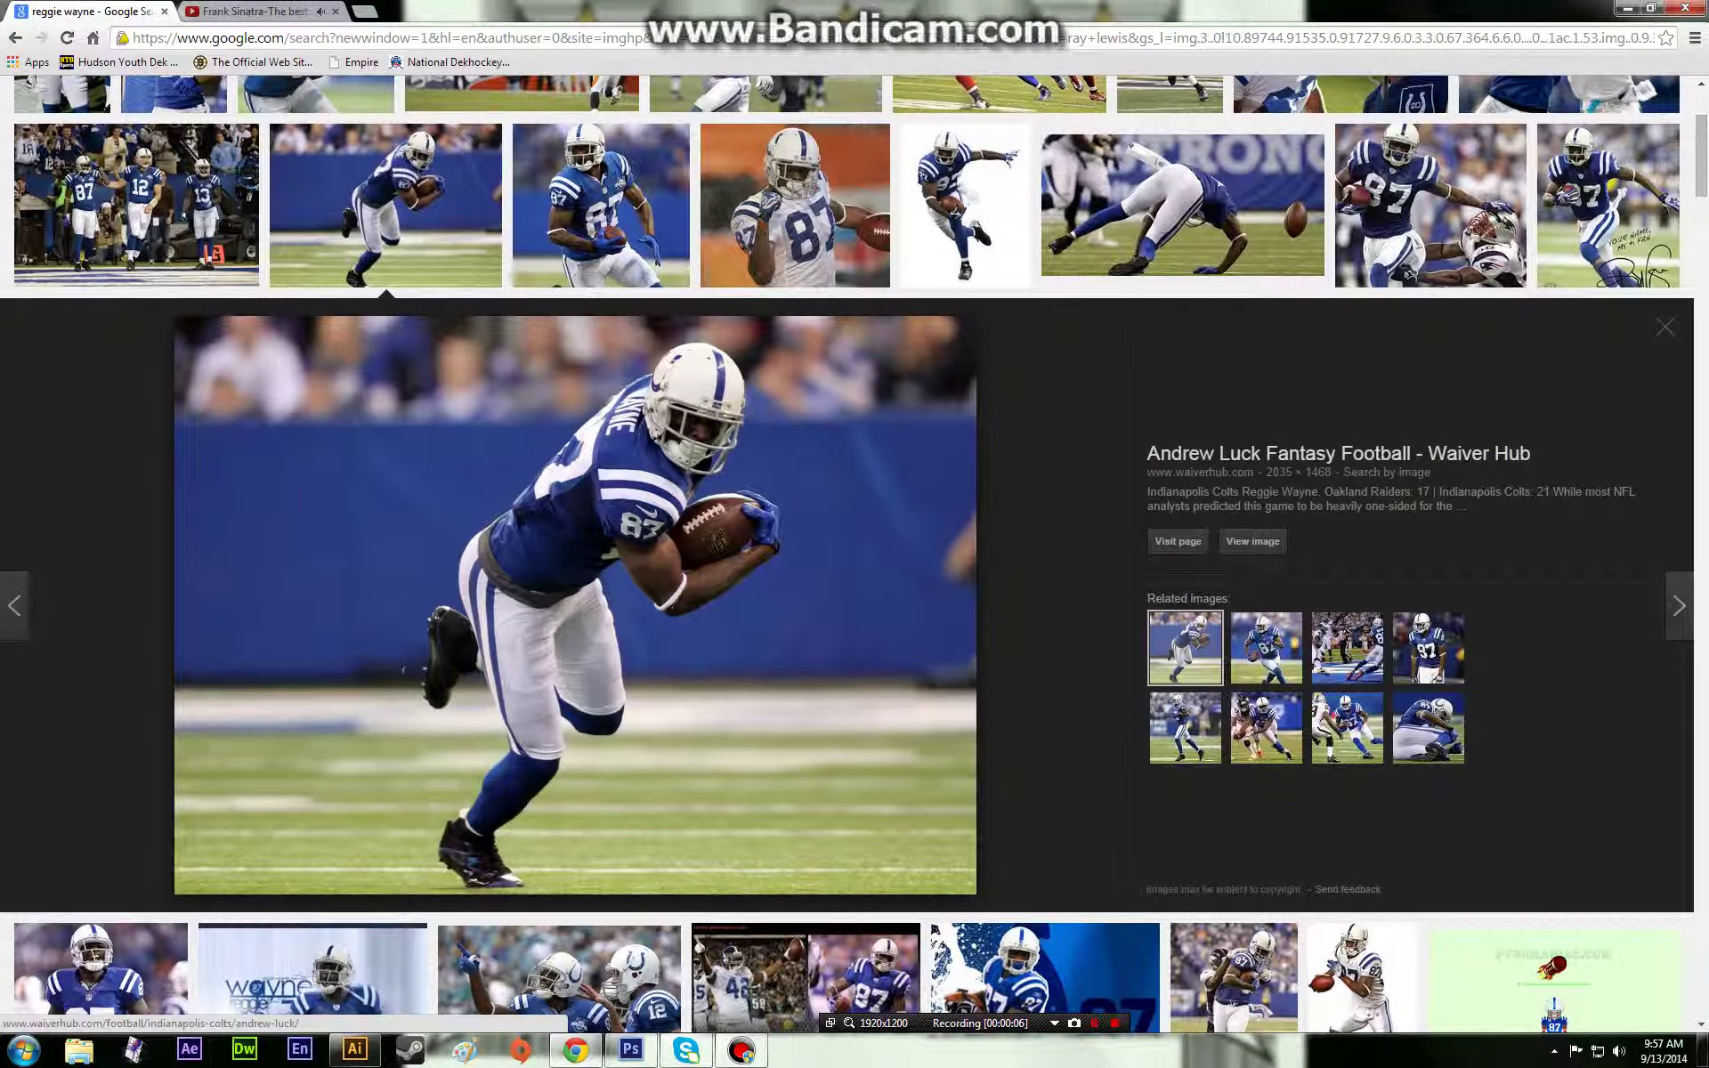
Save the previewed #87 photo as a JPEG and open the download with another program
right_click(685, 612)
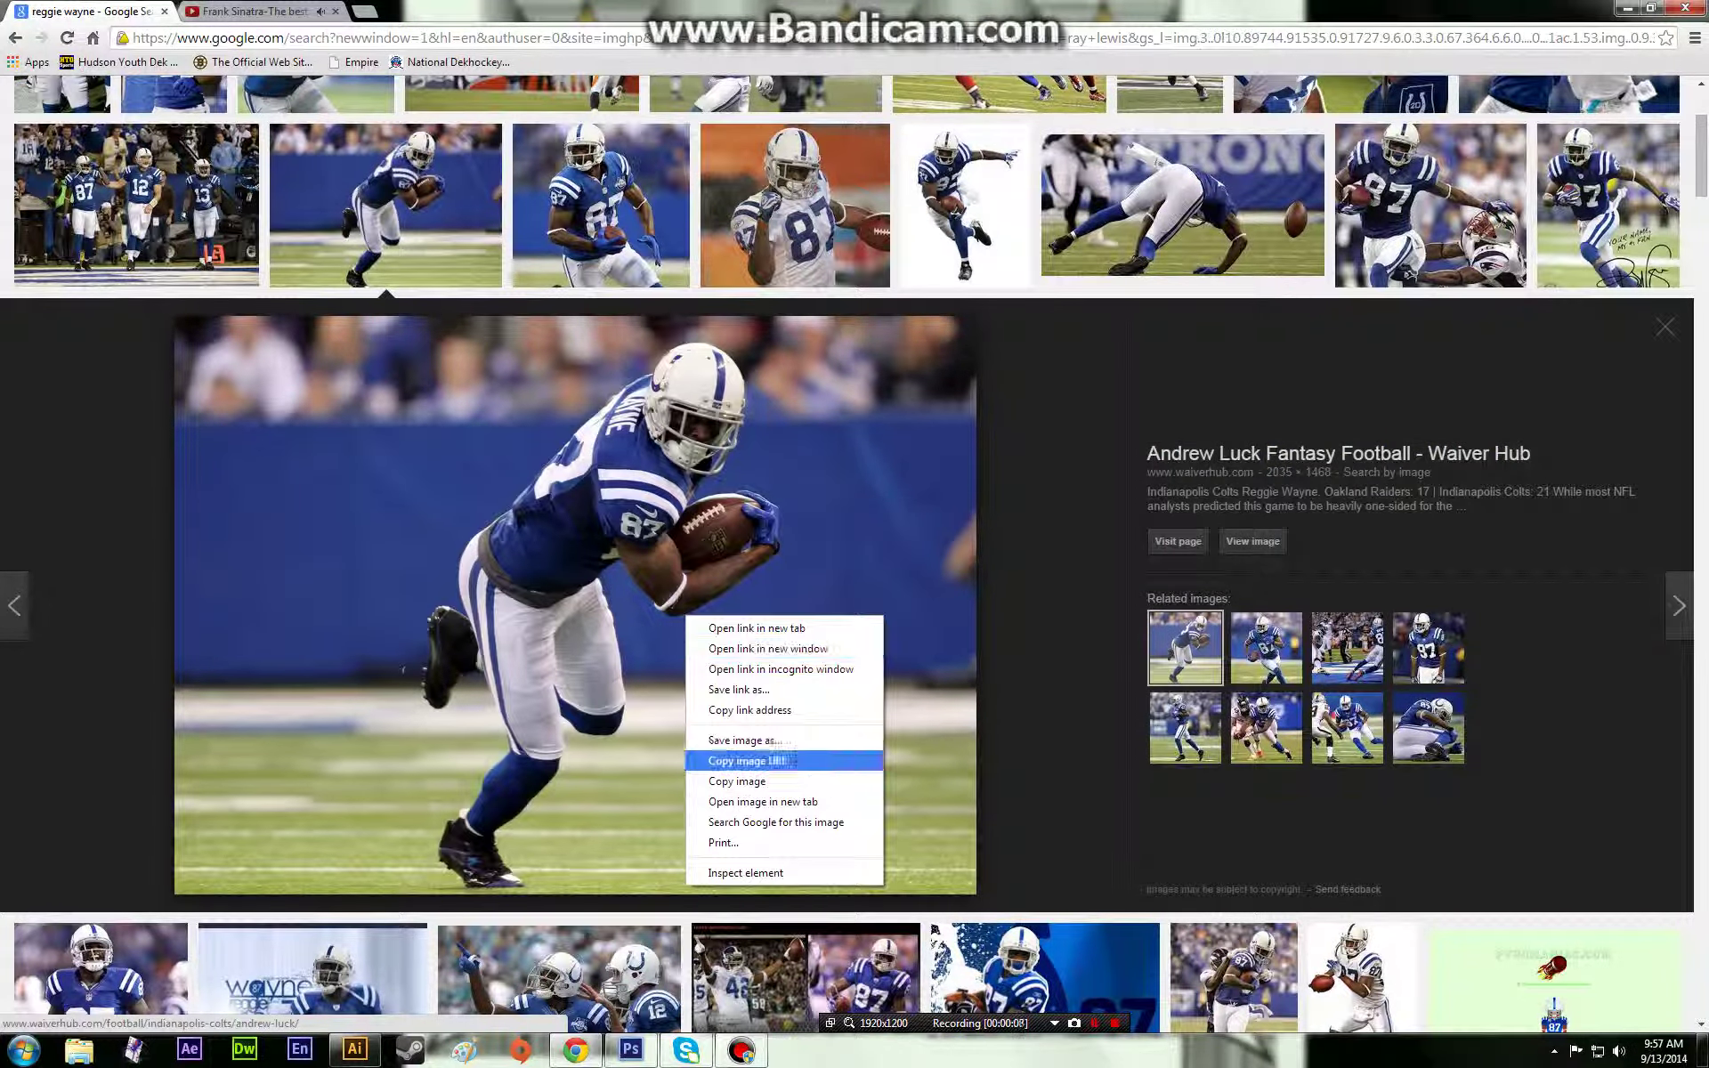
left_click(730, 736)
key("Return")
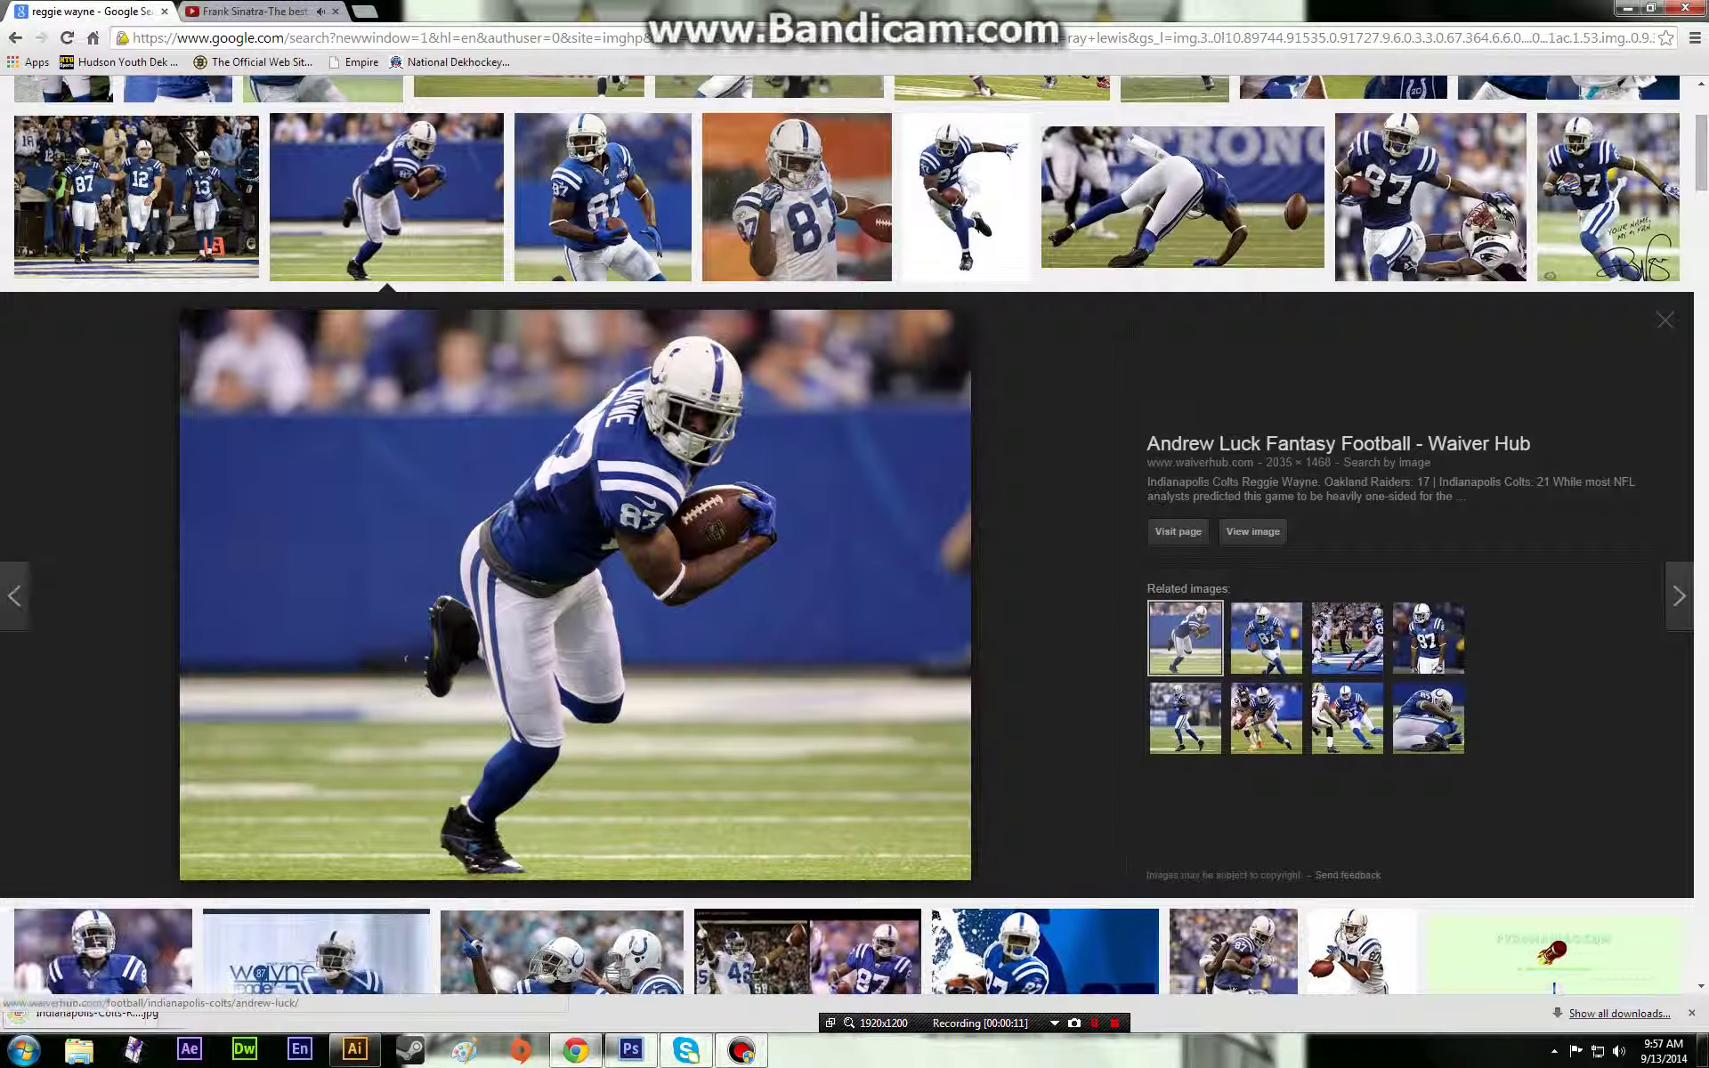
left_click(71, 1015)
right_click(780, 550)
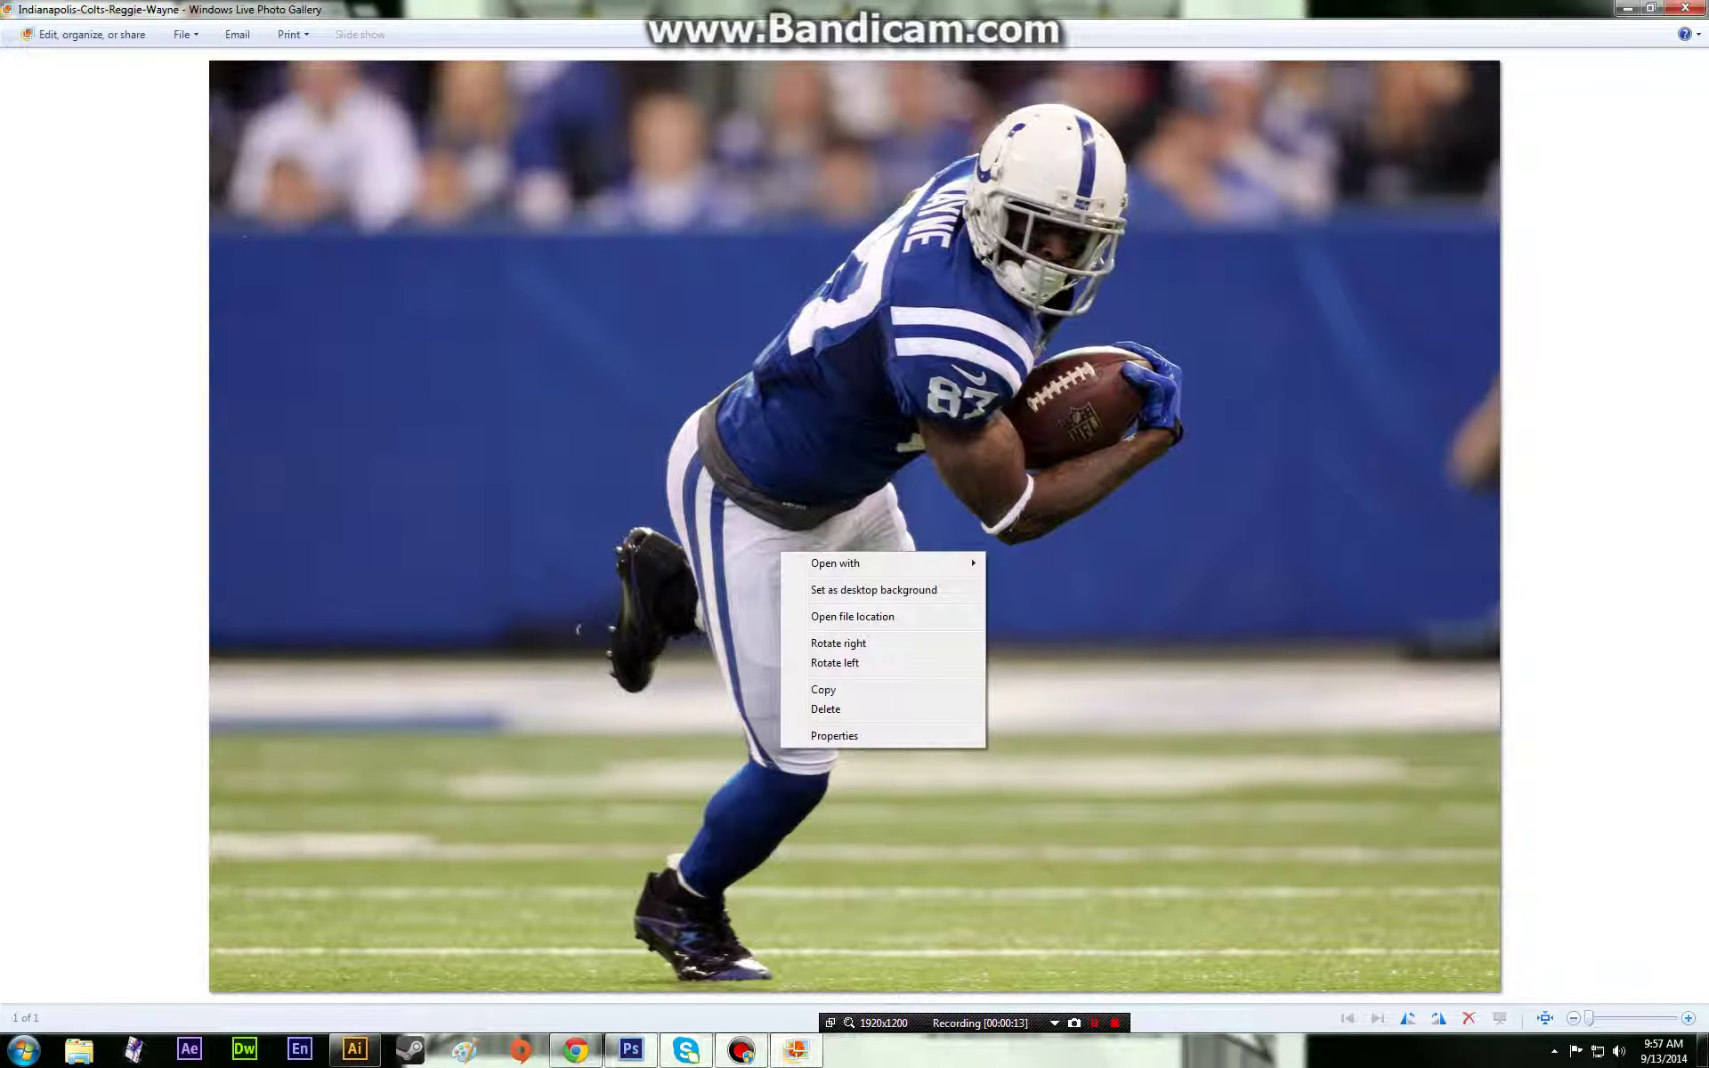
right_click(811, 563)
Open the Colts photo in Photoshop and crop it to a 1x1 square around the player
left_click(1095, 614)
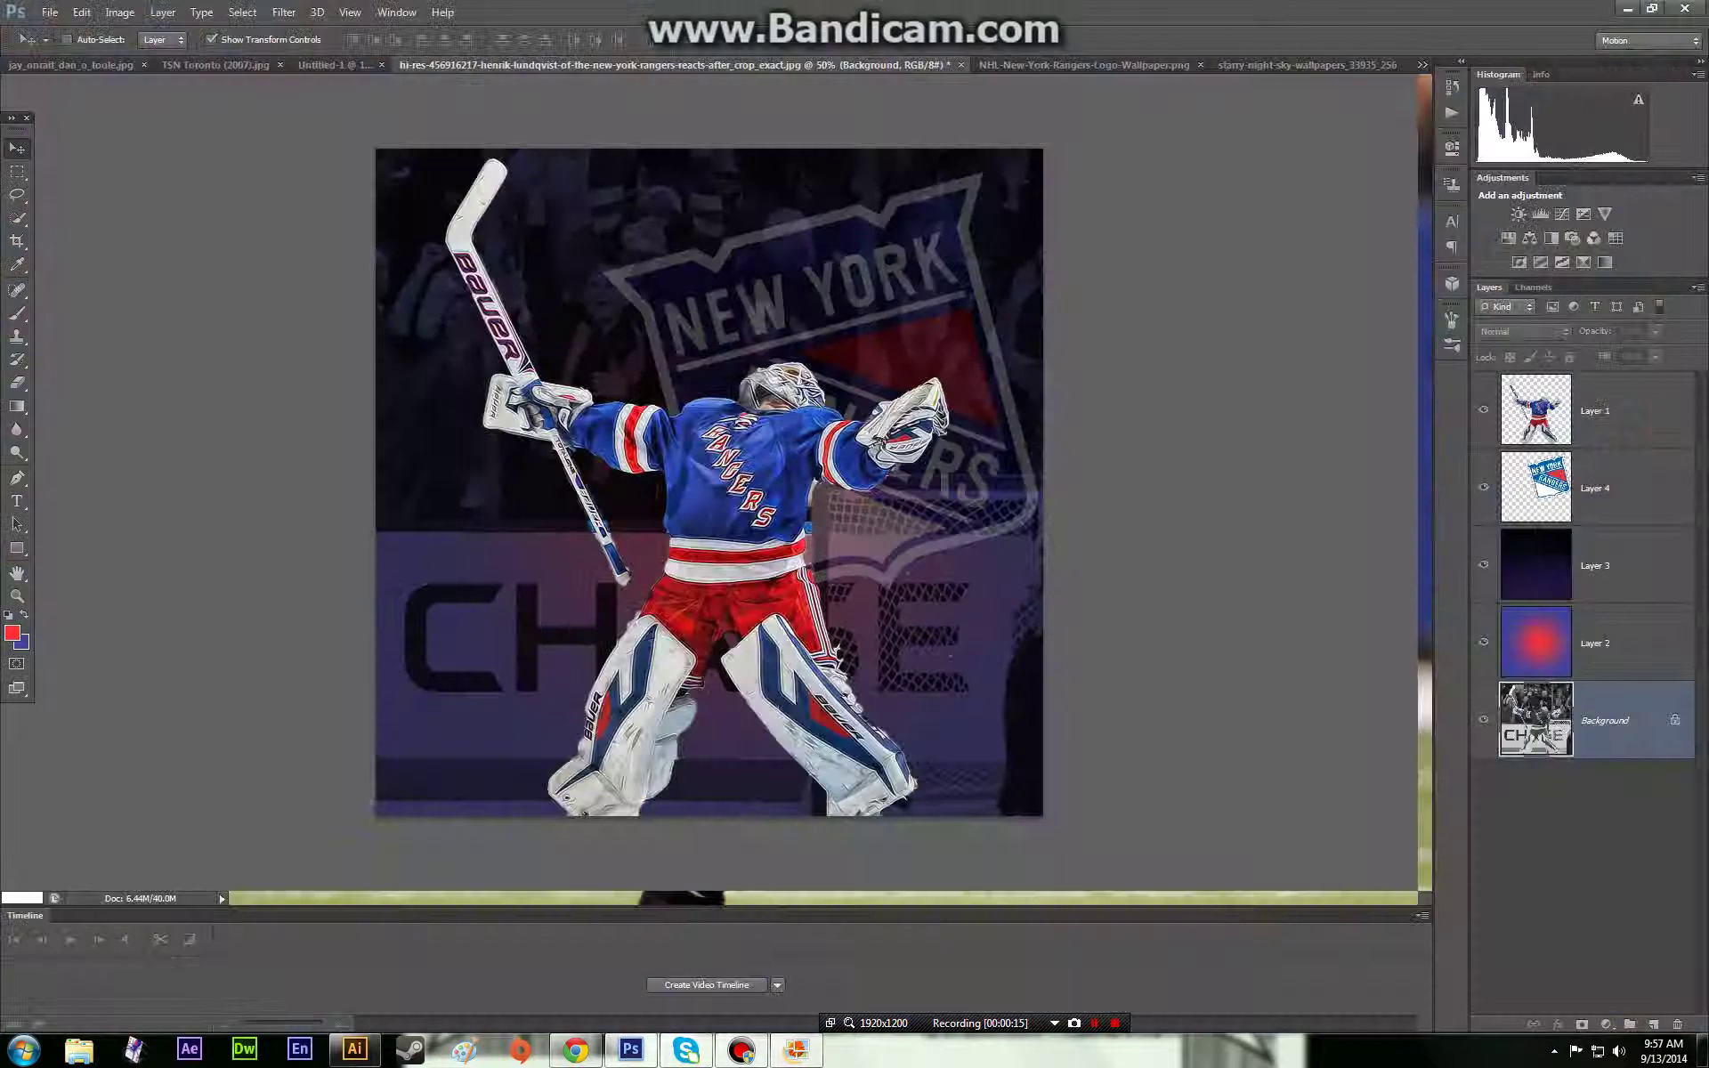
key("c")
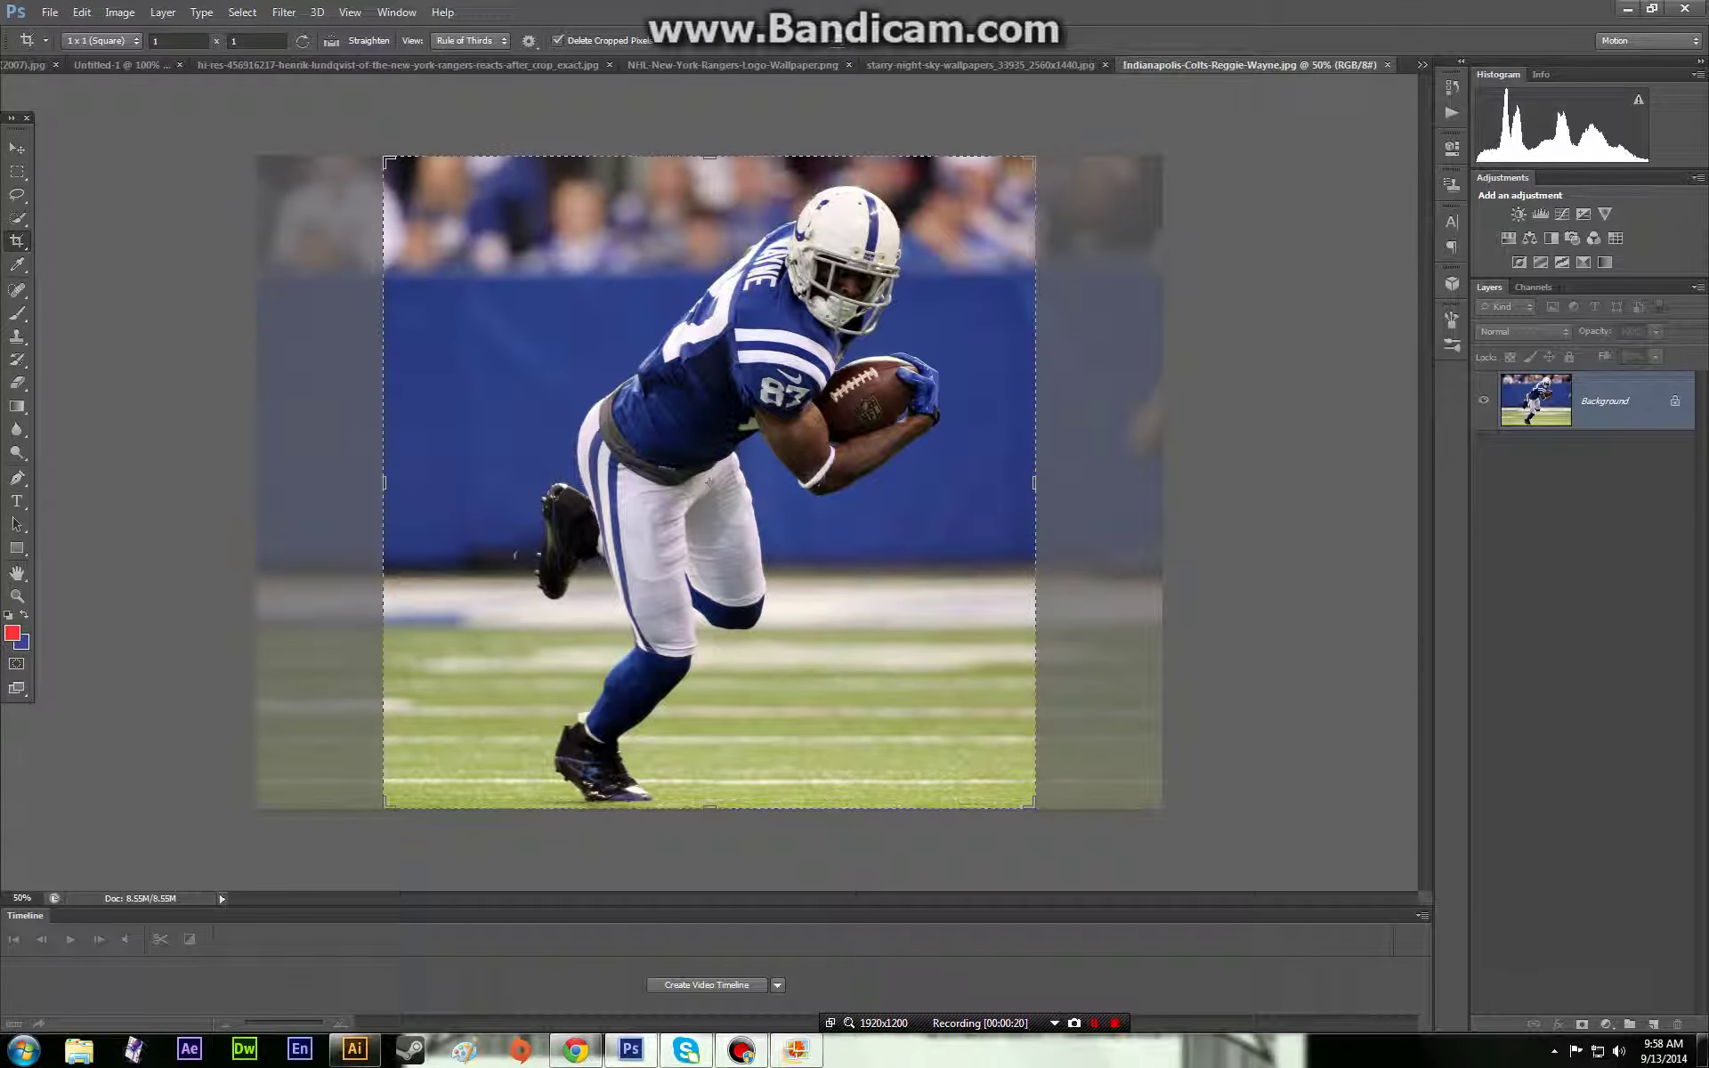
key("Return")
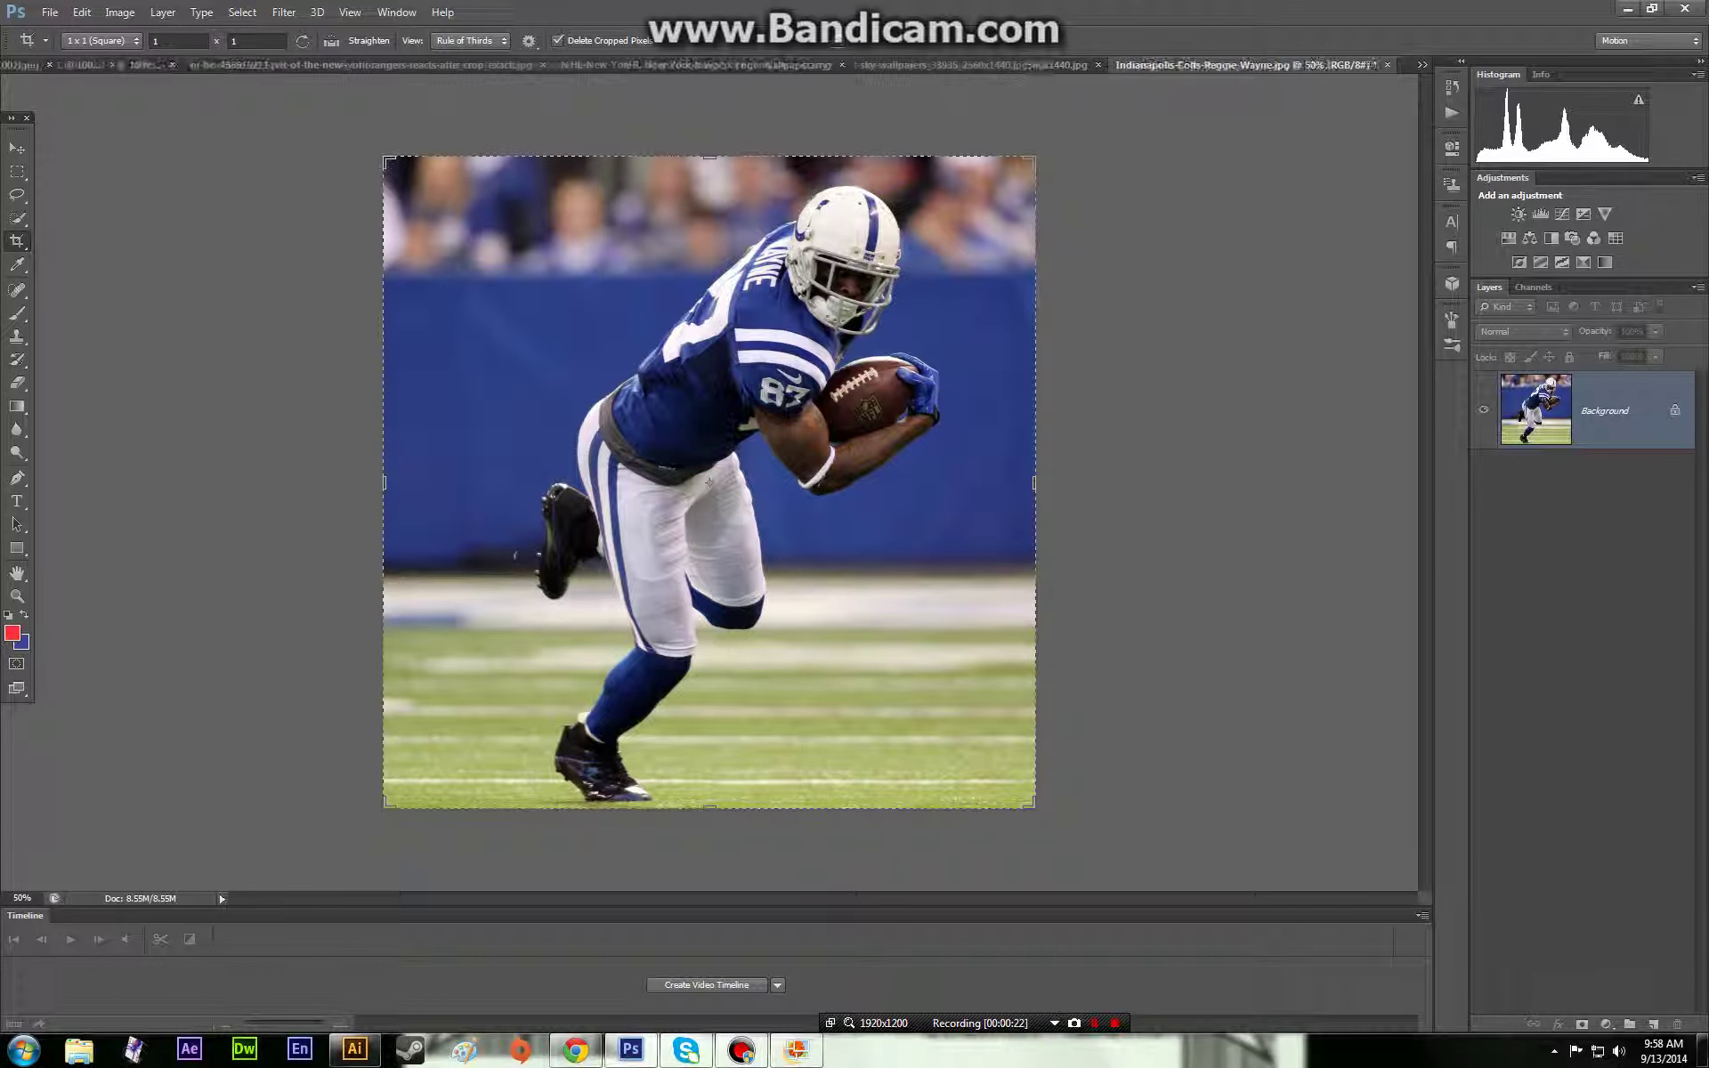
key("w")
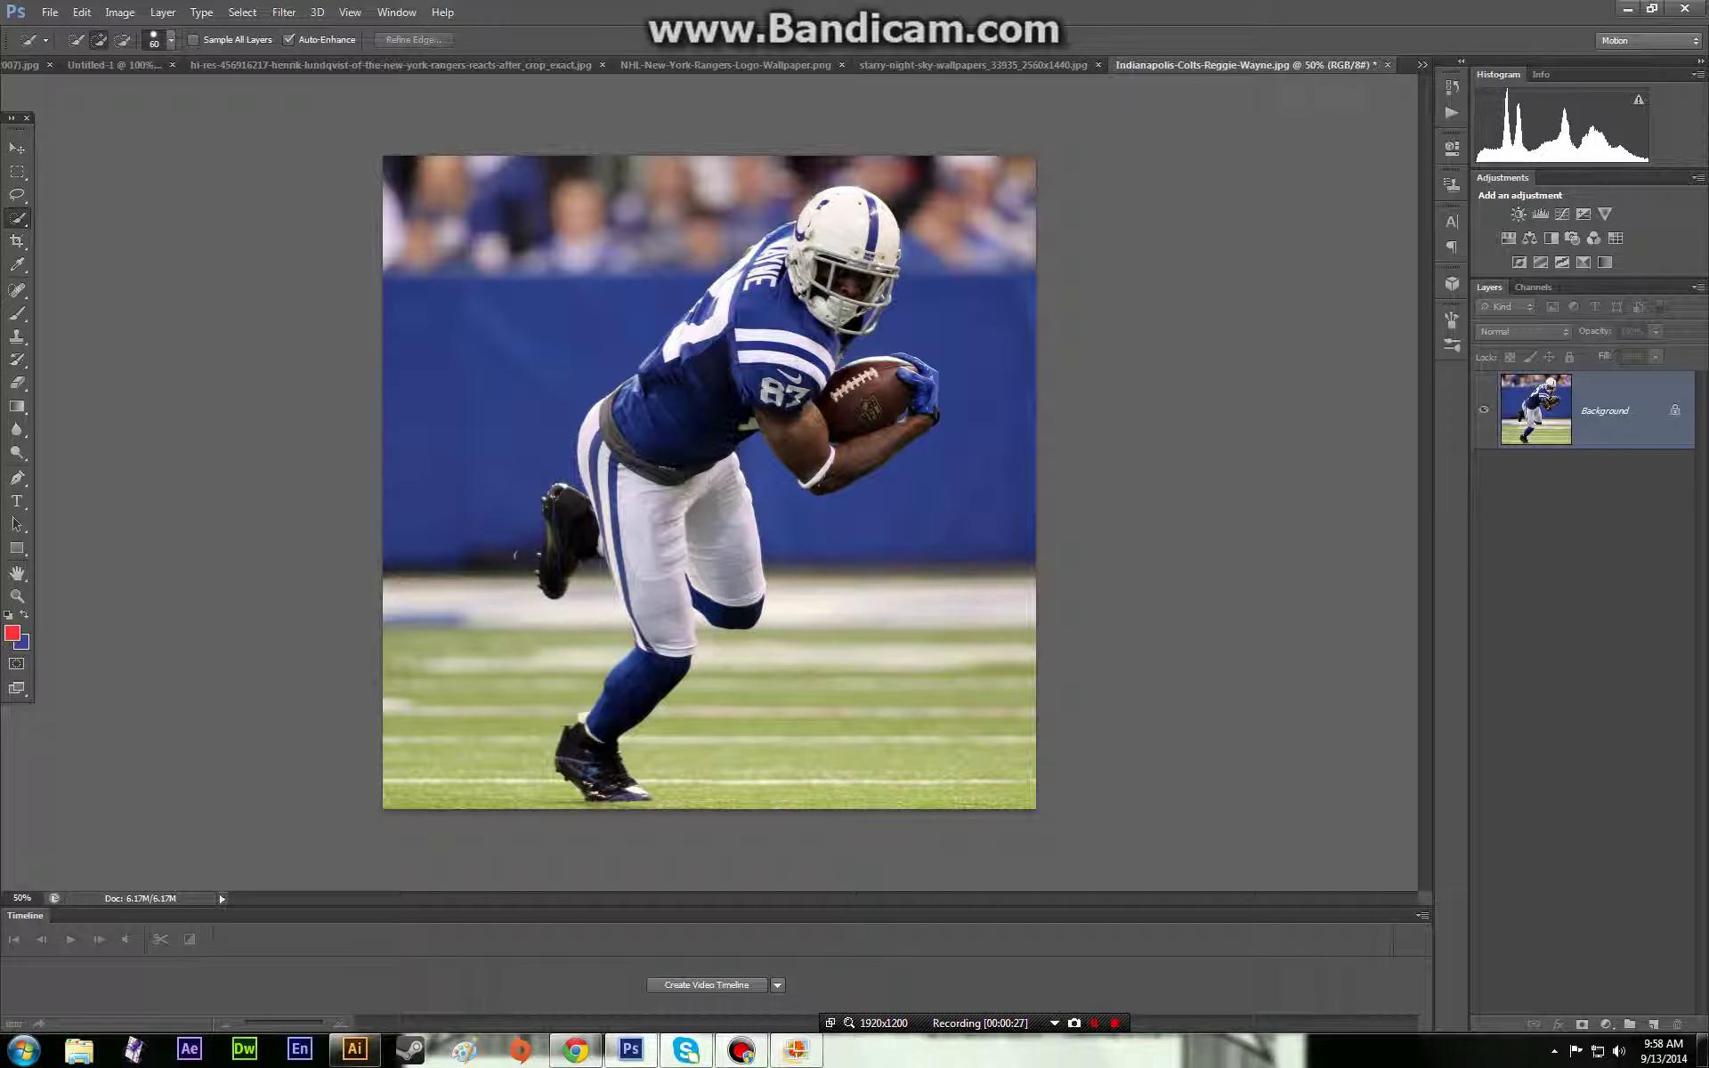
Quick-select the player from shoe to helmet, including face, sleeve, football, glove and pants
left_click_drag(561, 508, 559, 570)
left_click_drag(612, 458, 624, 605)
mouse_move(605, 467)
left_mouse_down()
mouse_move(592, 414)
mouse_move(756, 267)
left_mouse_up()
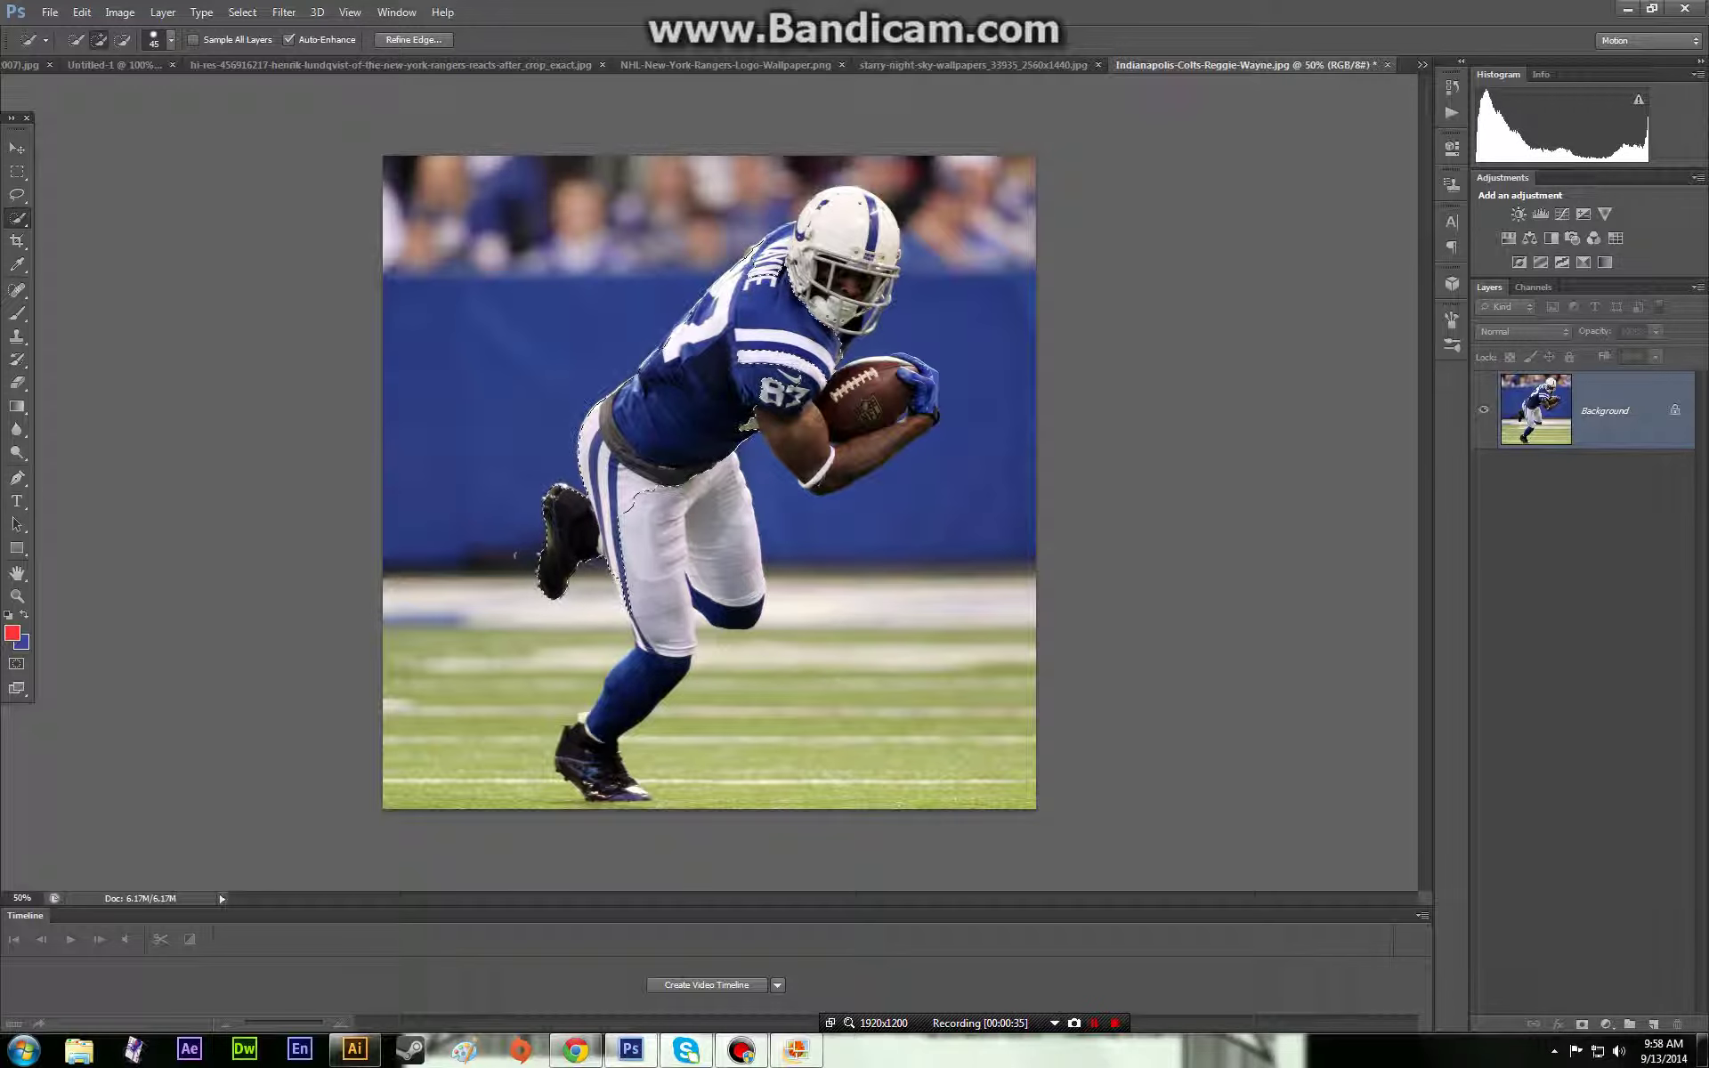
left_click_drag(788, 290, 801, 379)
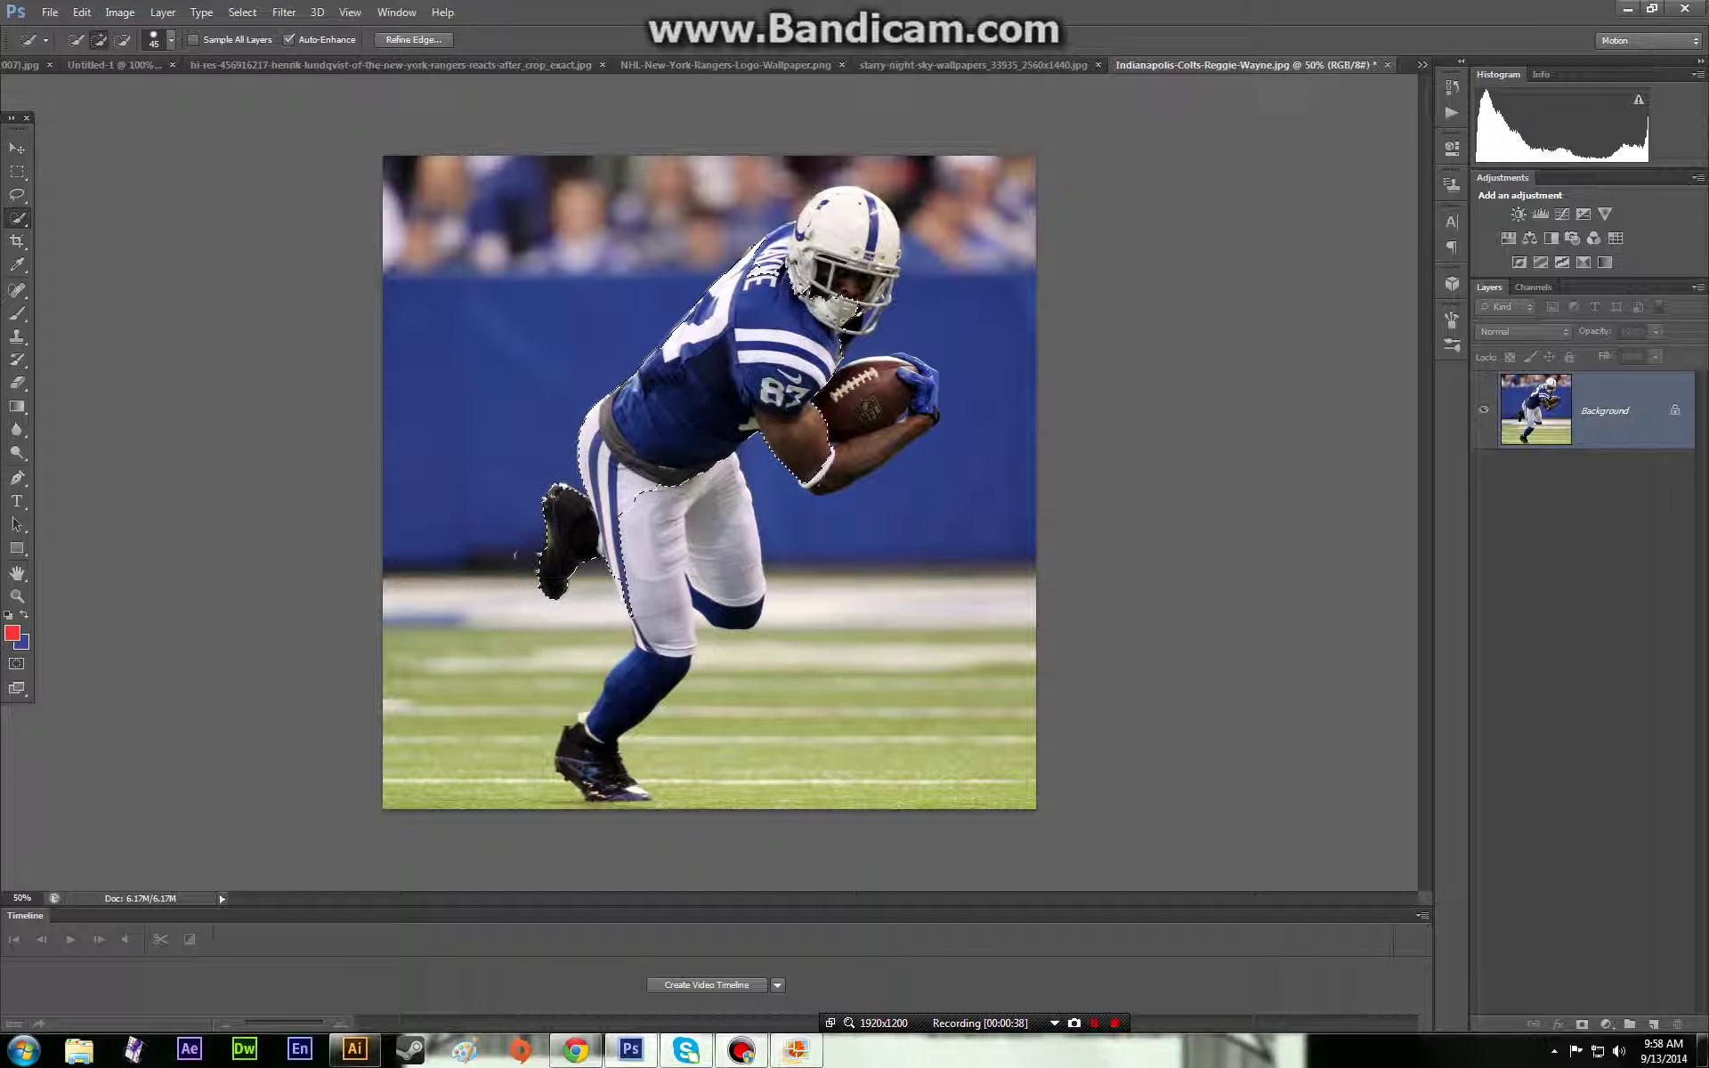
left_click_drag(846, 445, 917, 396)
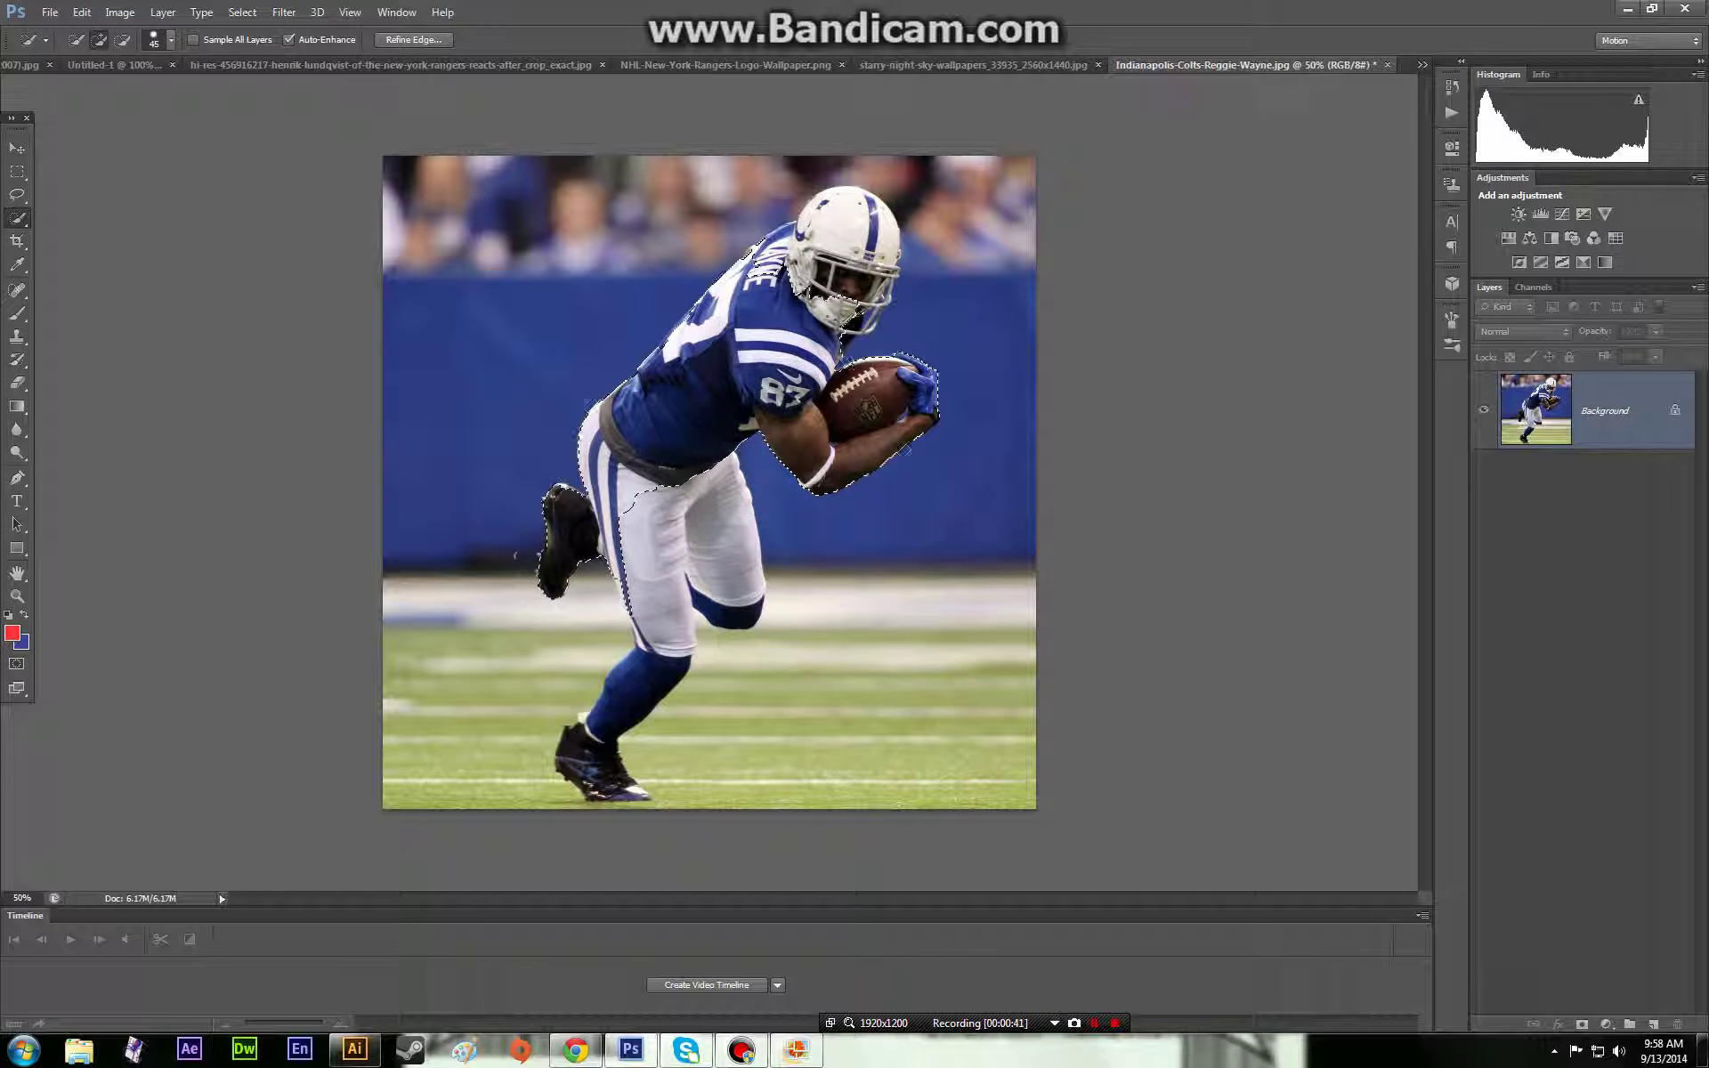
left_click_drag(828, 294, 859, 222)
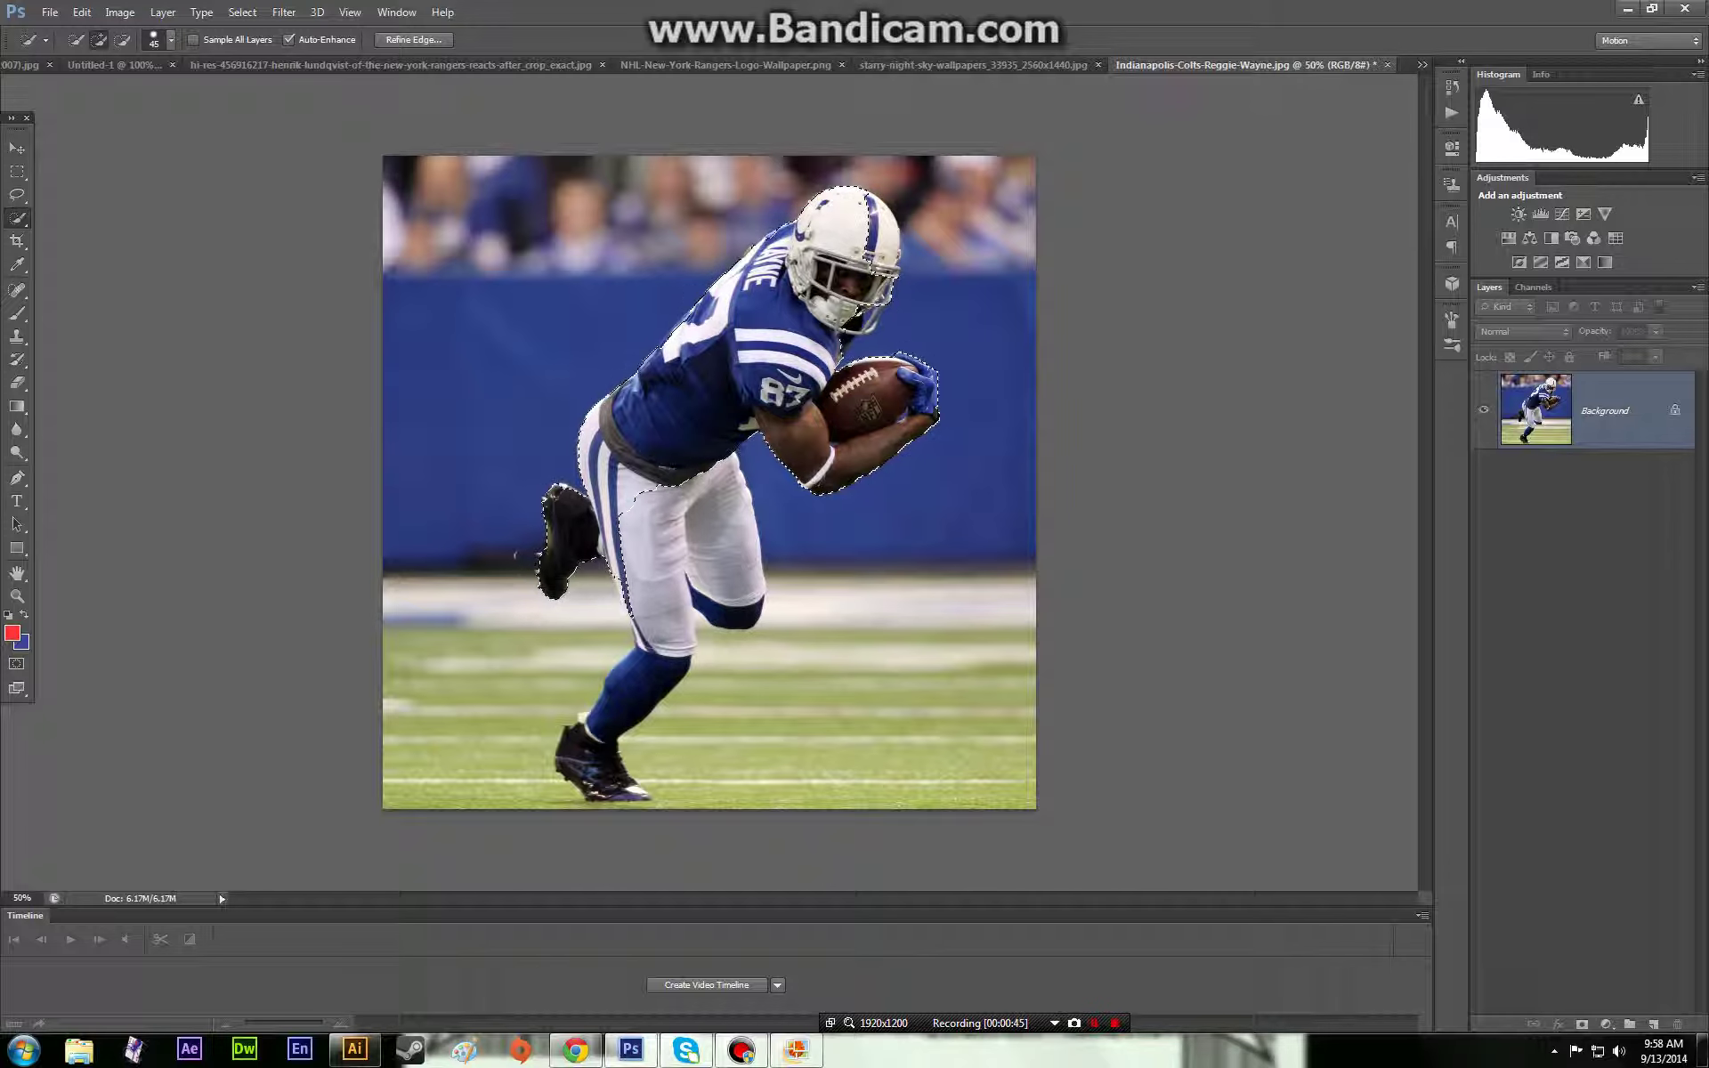
left_click(784, 470)
left_click_drag(752, 521, 596, 774)
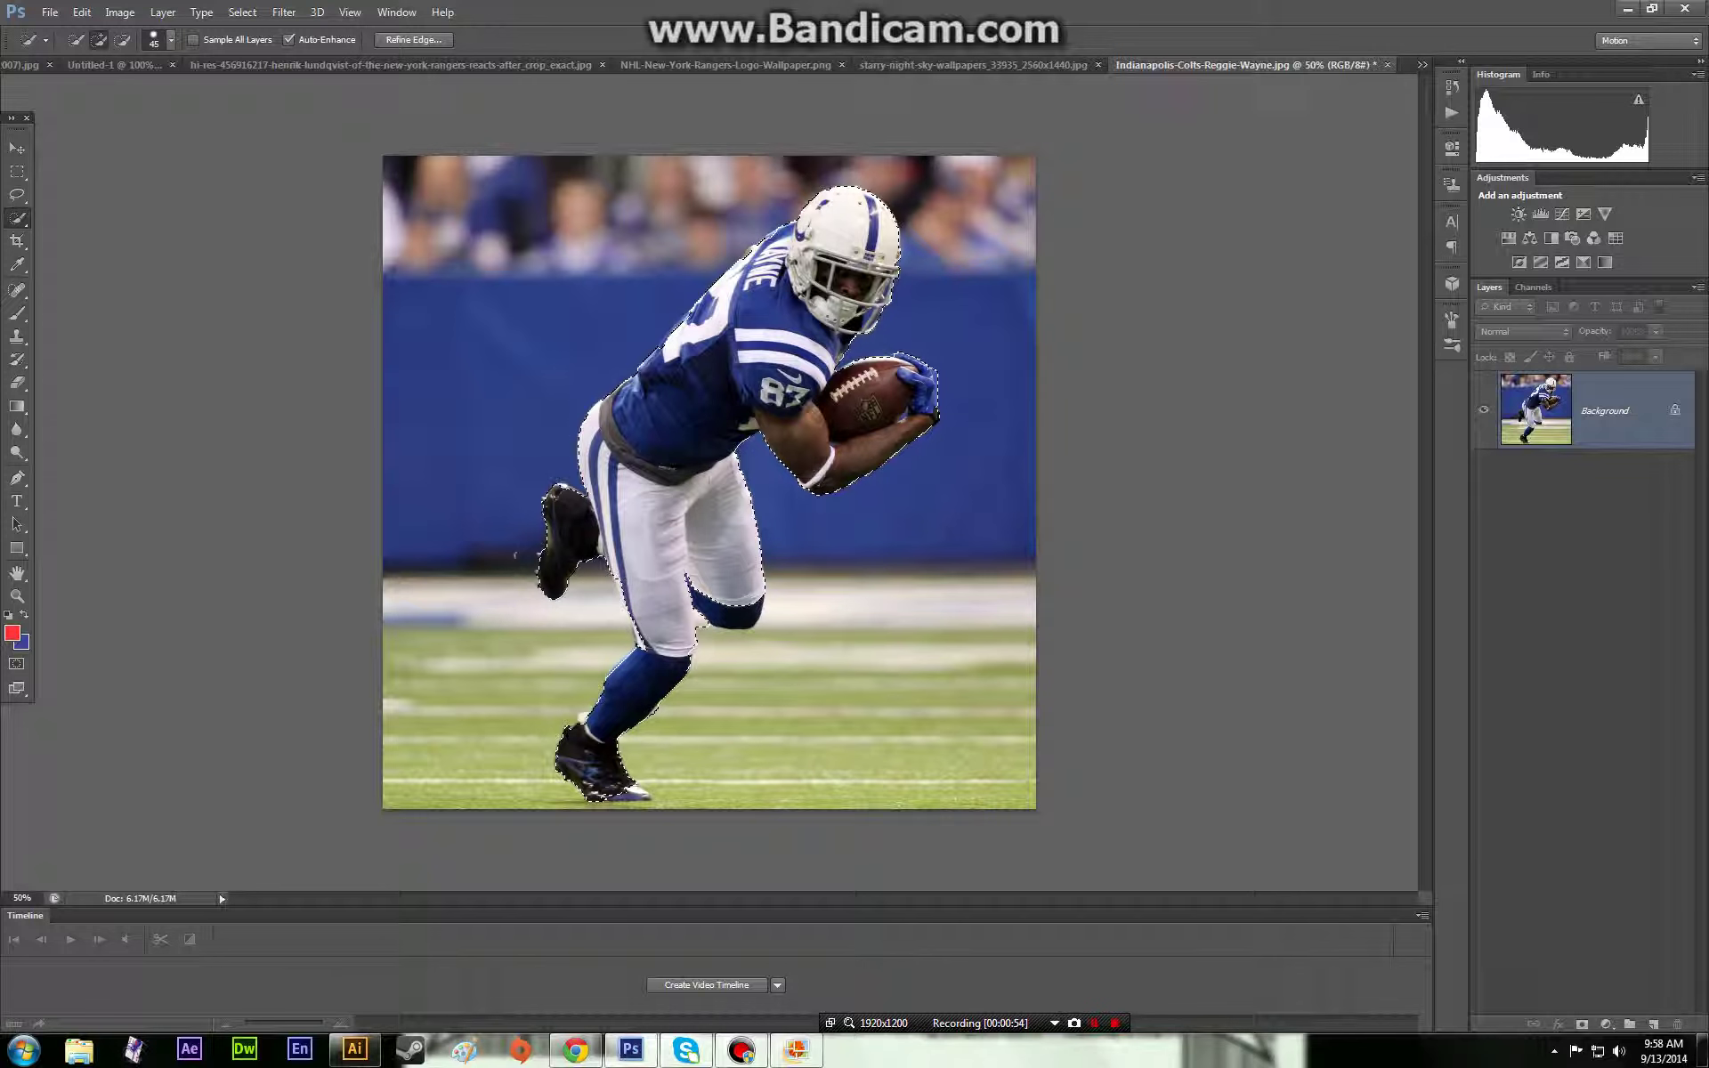
key("bracketleft")
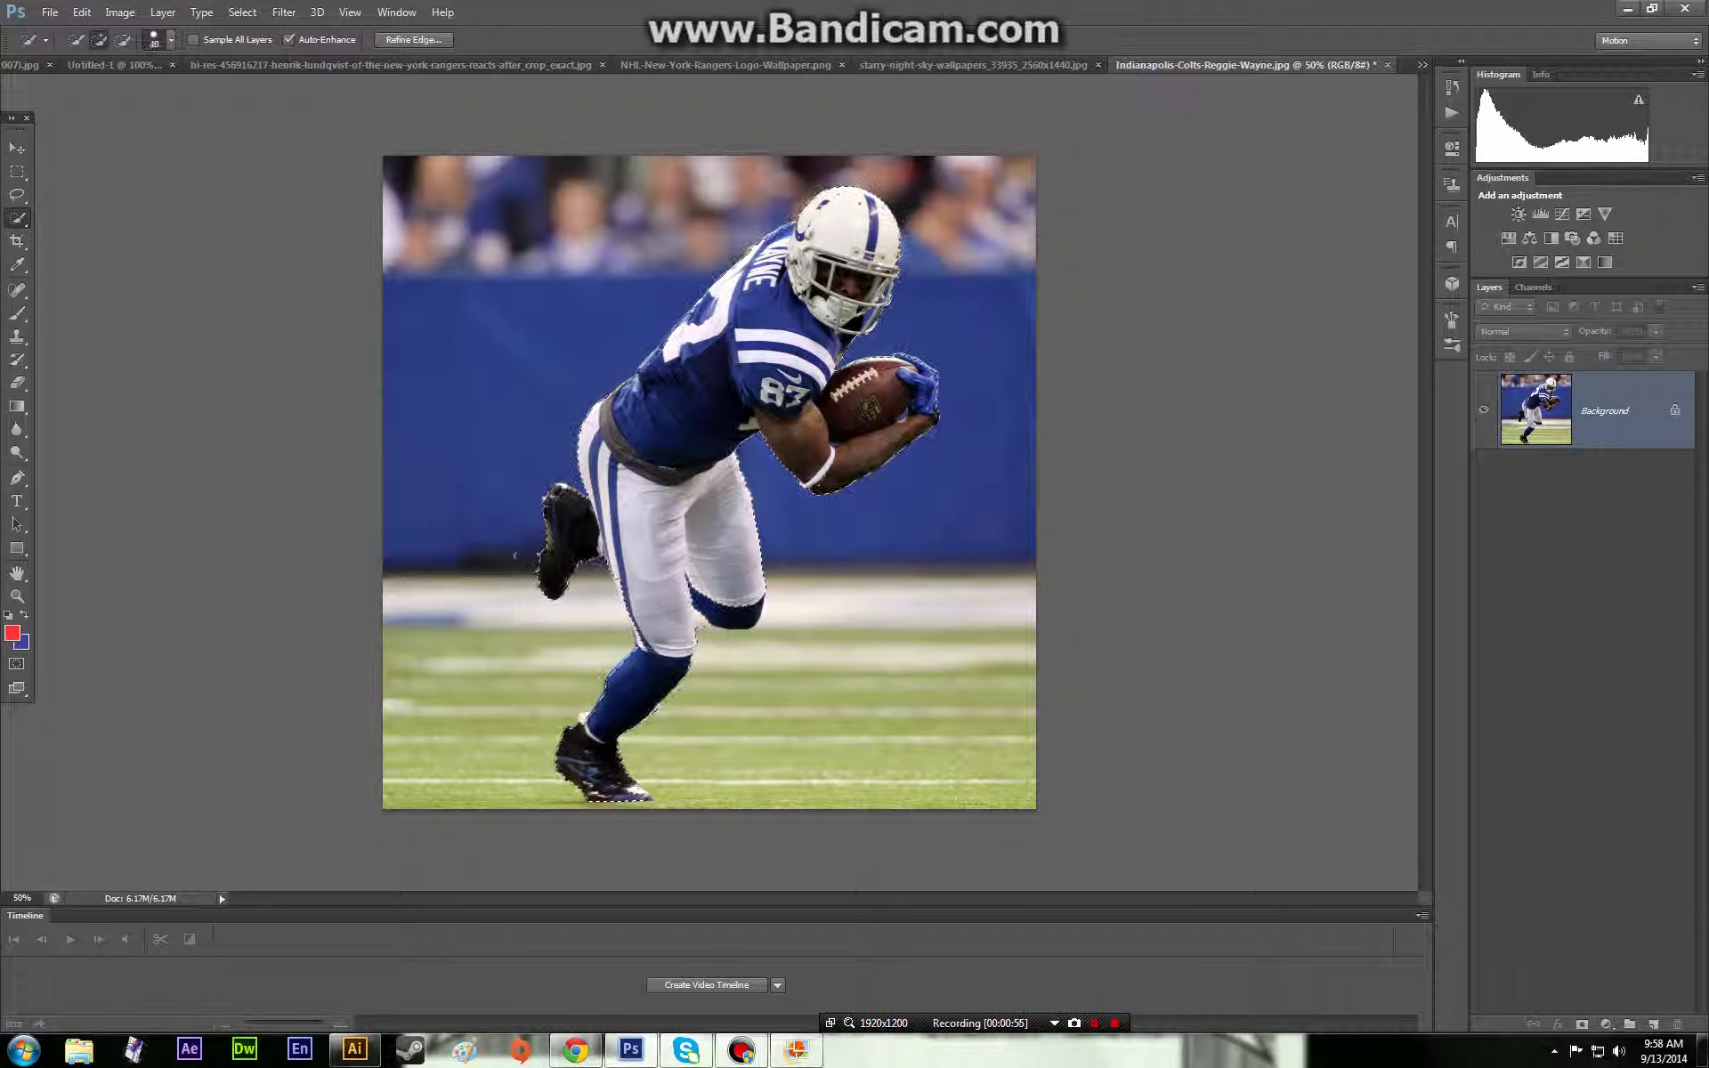
key("bracketleft")
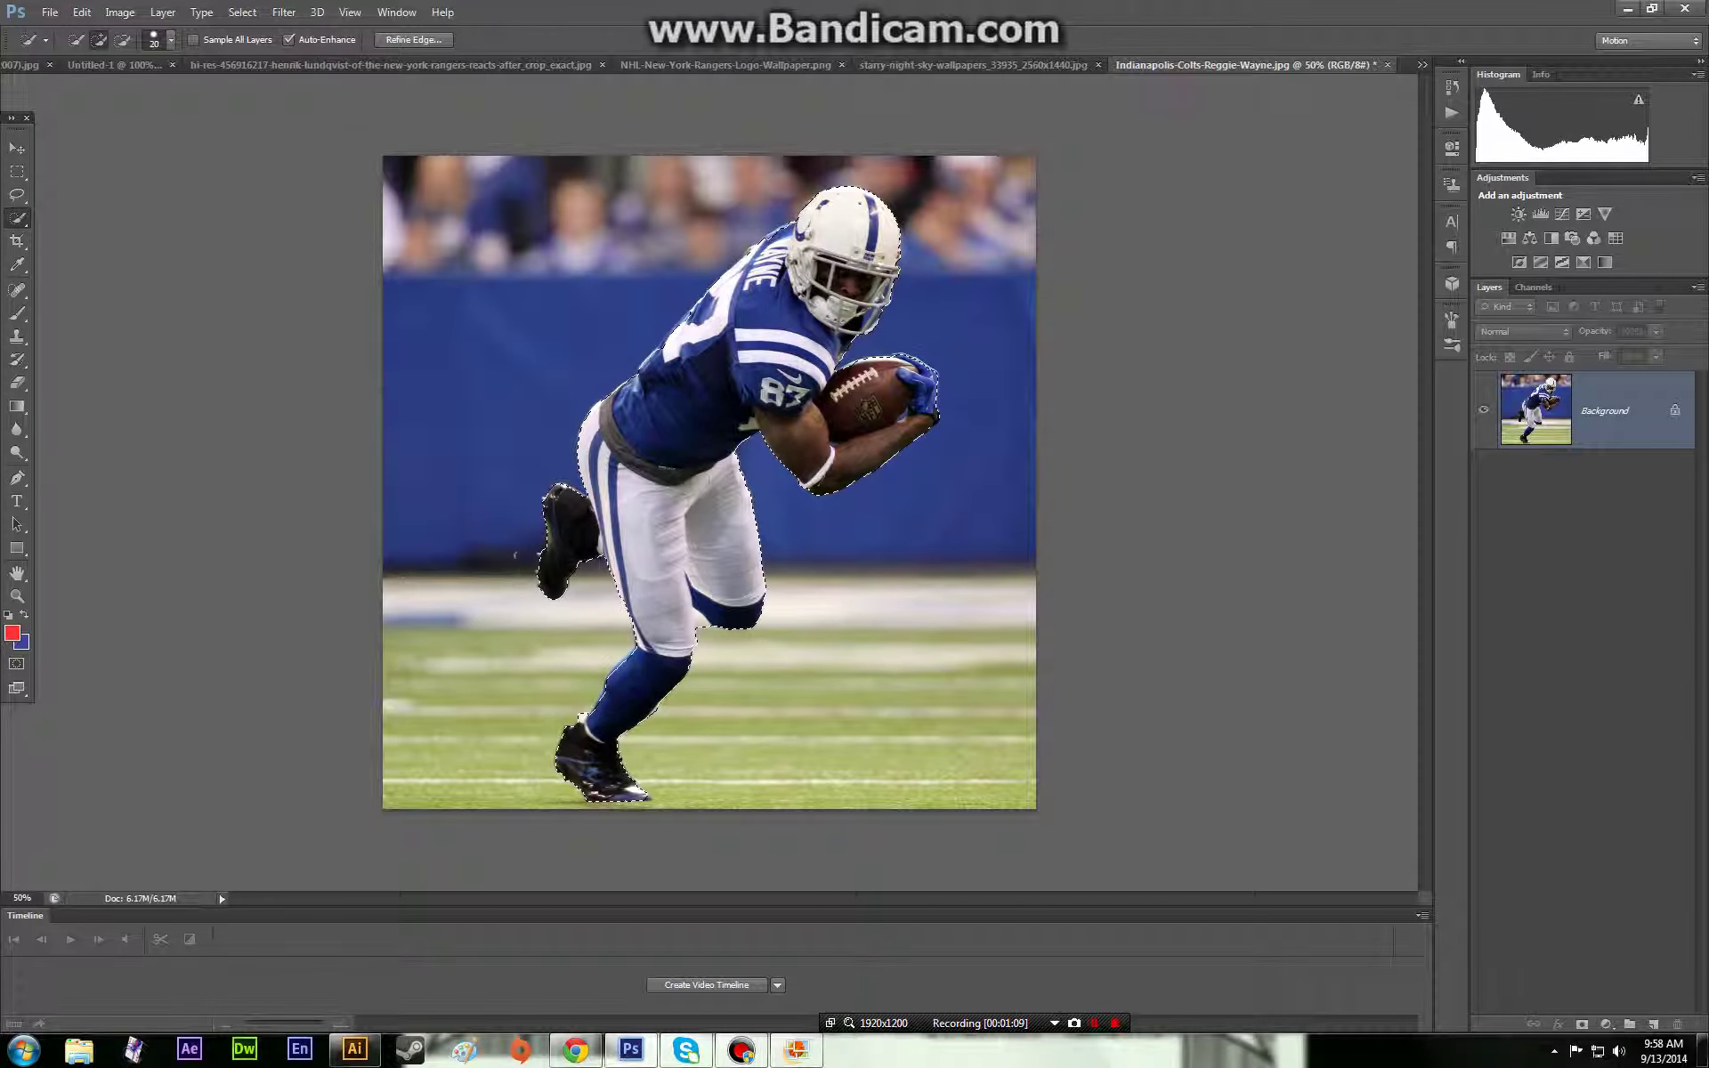
left_click(17, 596)
Remove the background between calf and knee and refine the wrist-to-ball edge
left_click_drag(700, 610, 801, 610)
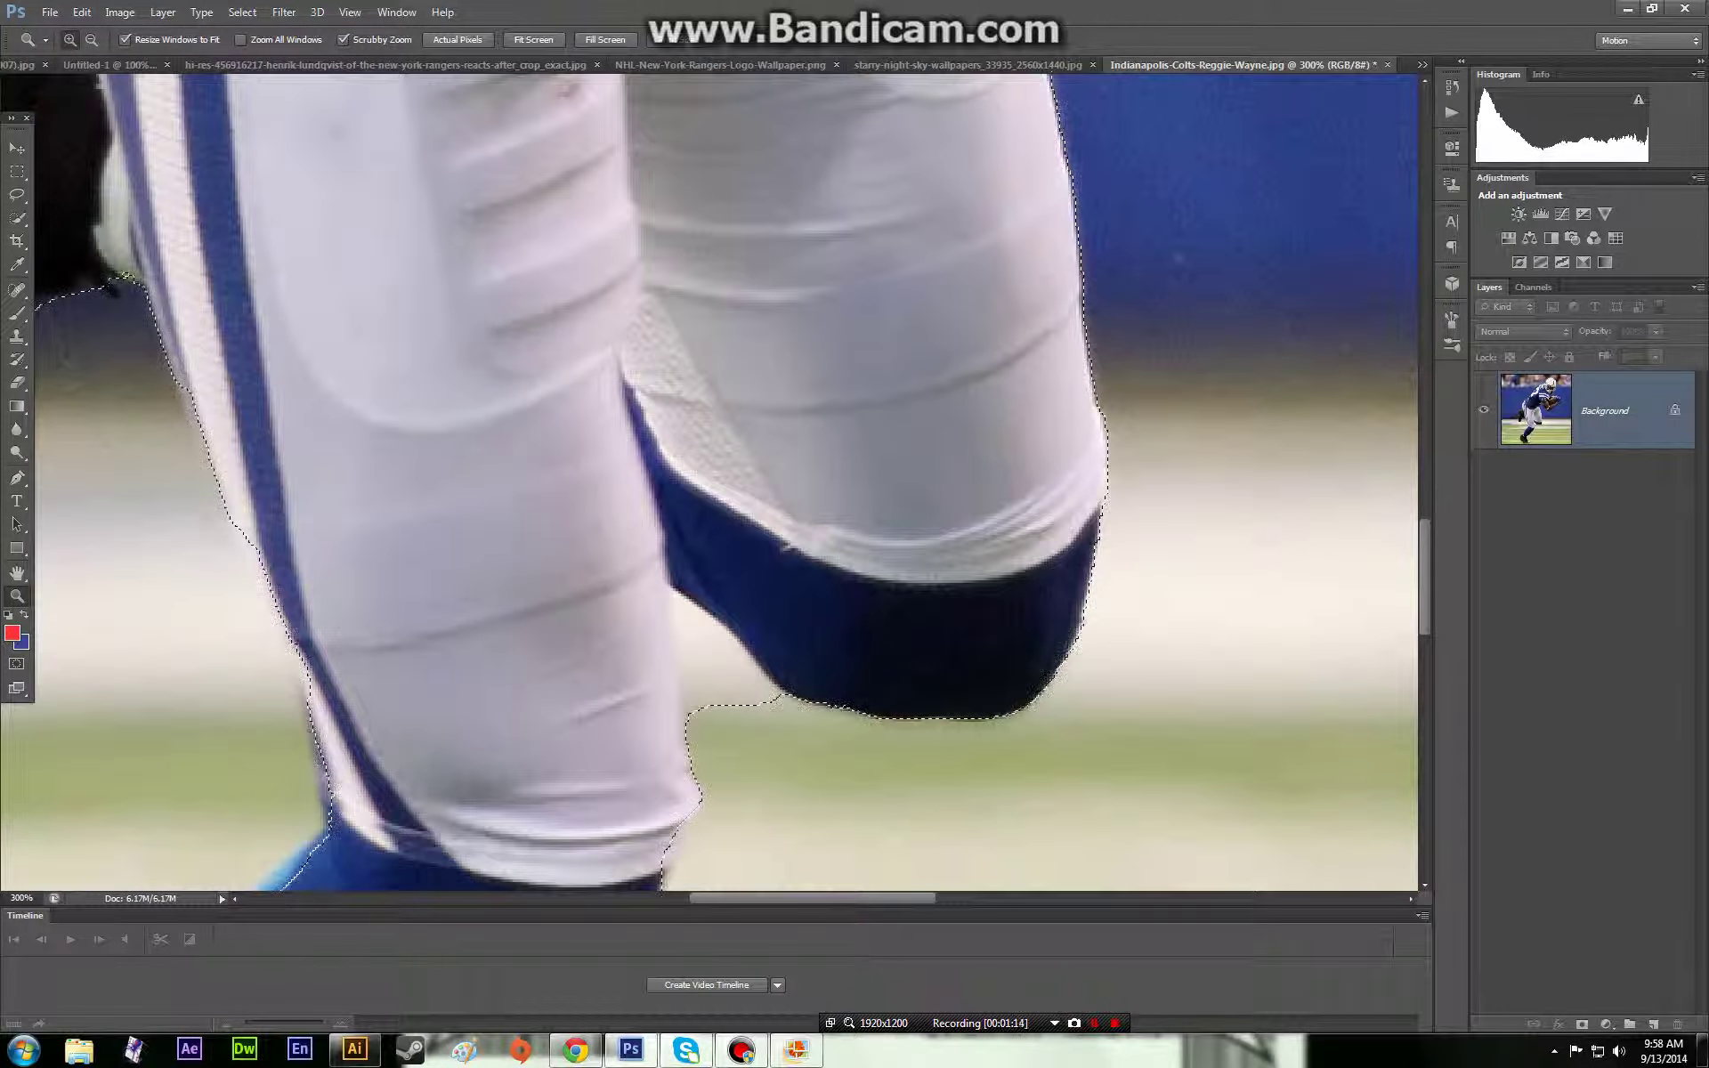
key("w")
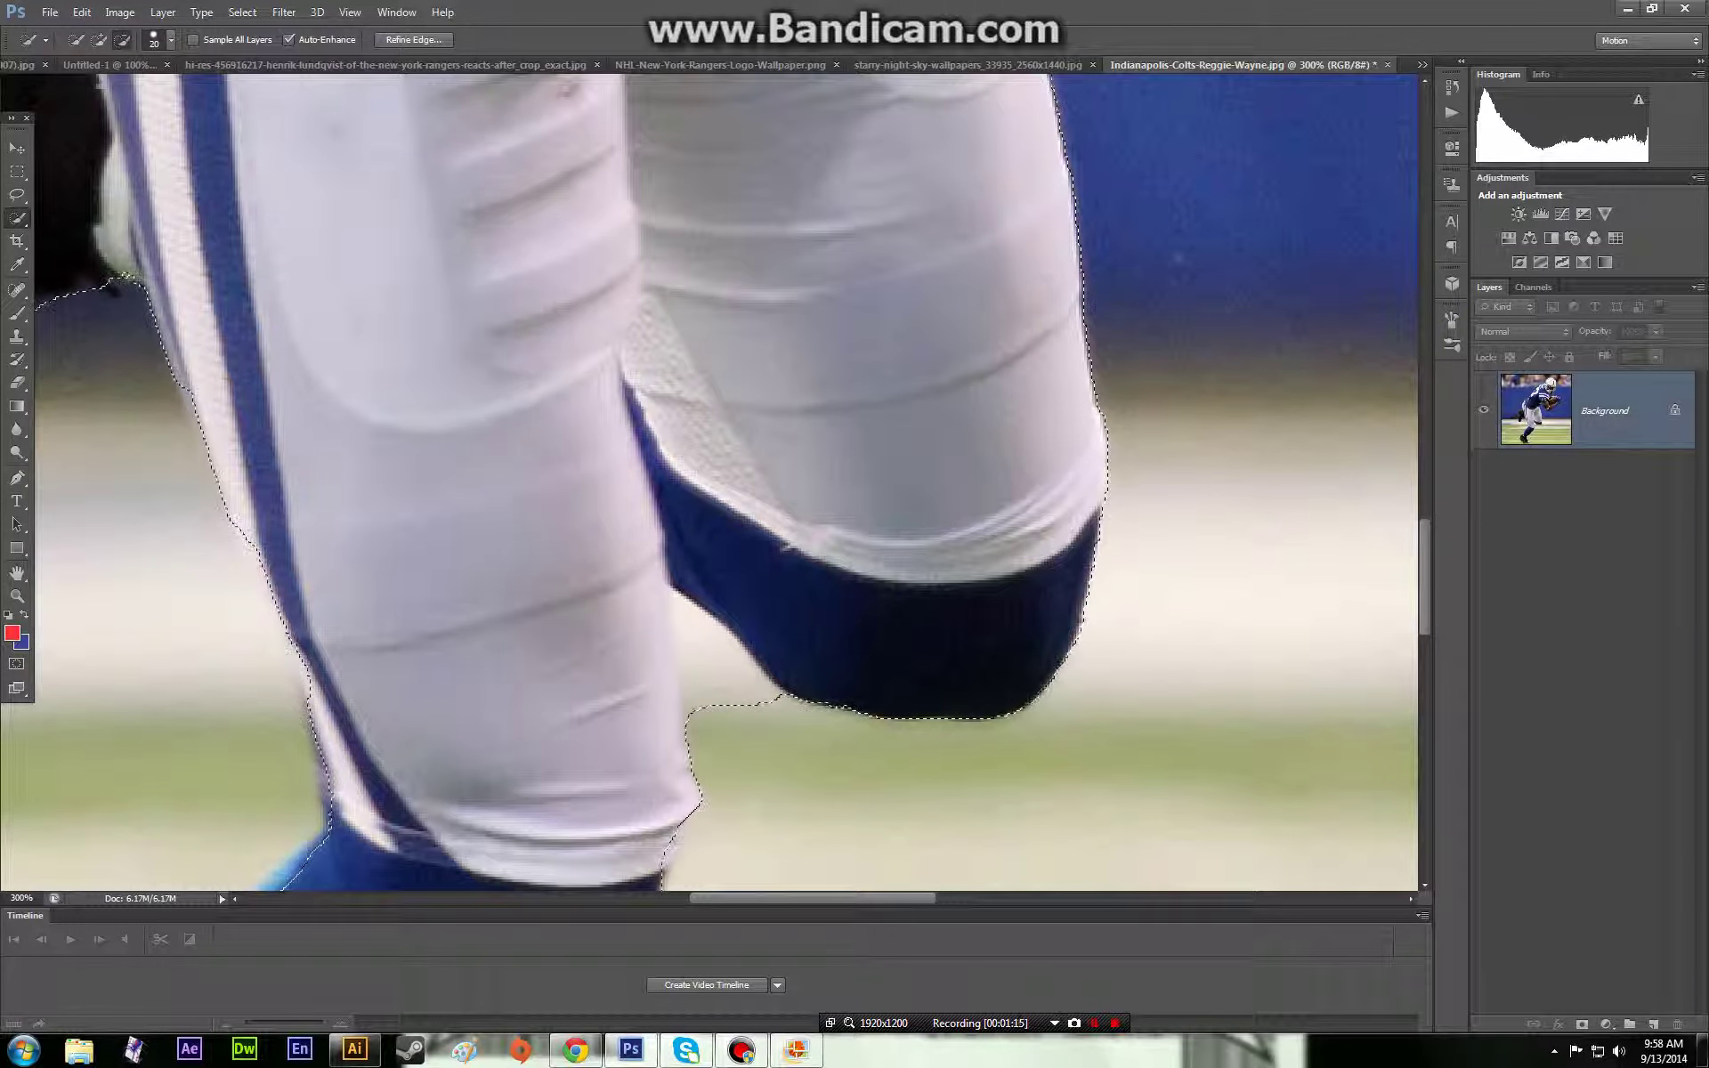
left_click_drag(712, 641, 768, 699)
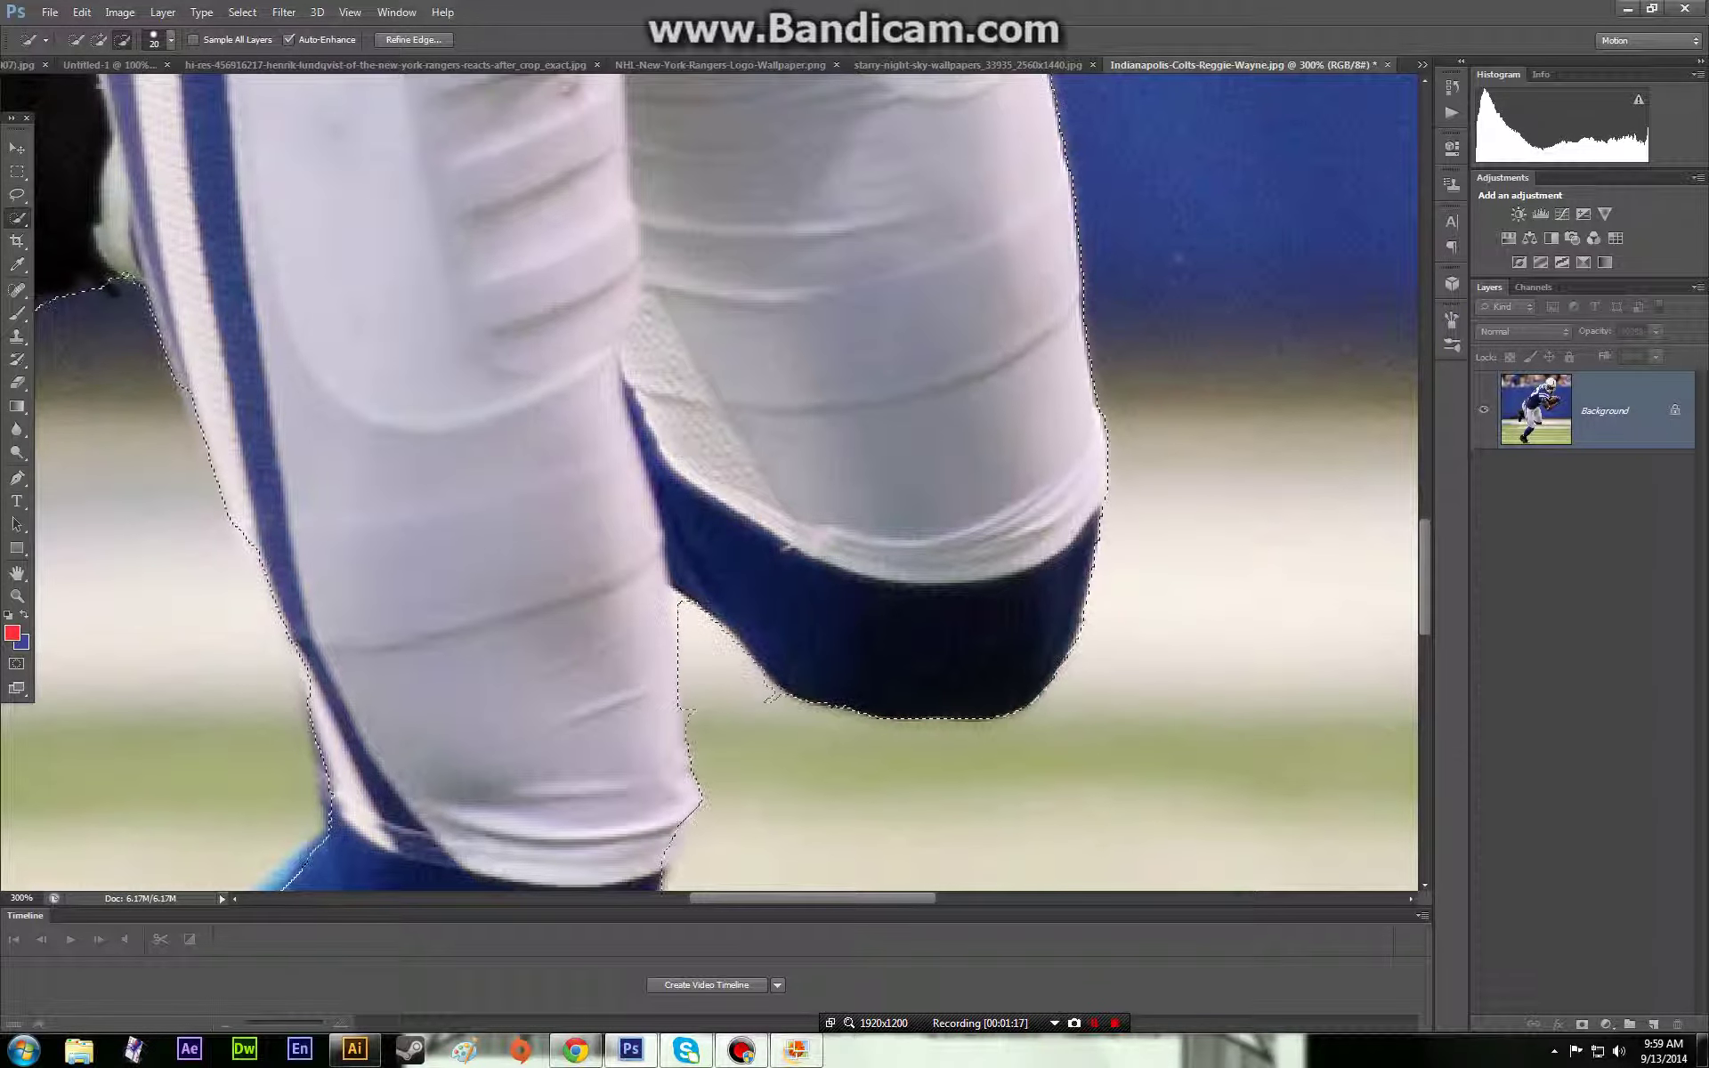
scroll(770, 697, "up", 1)
scroll(770, 697, "up", 2)
scroll(770, 697, "up", 2)
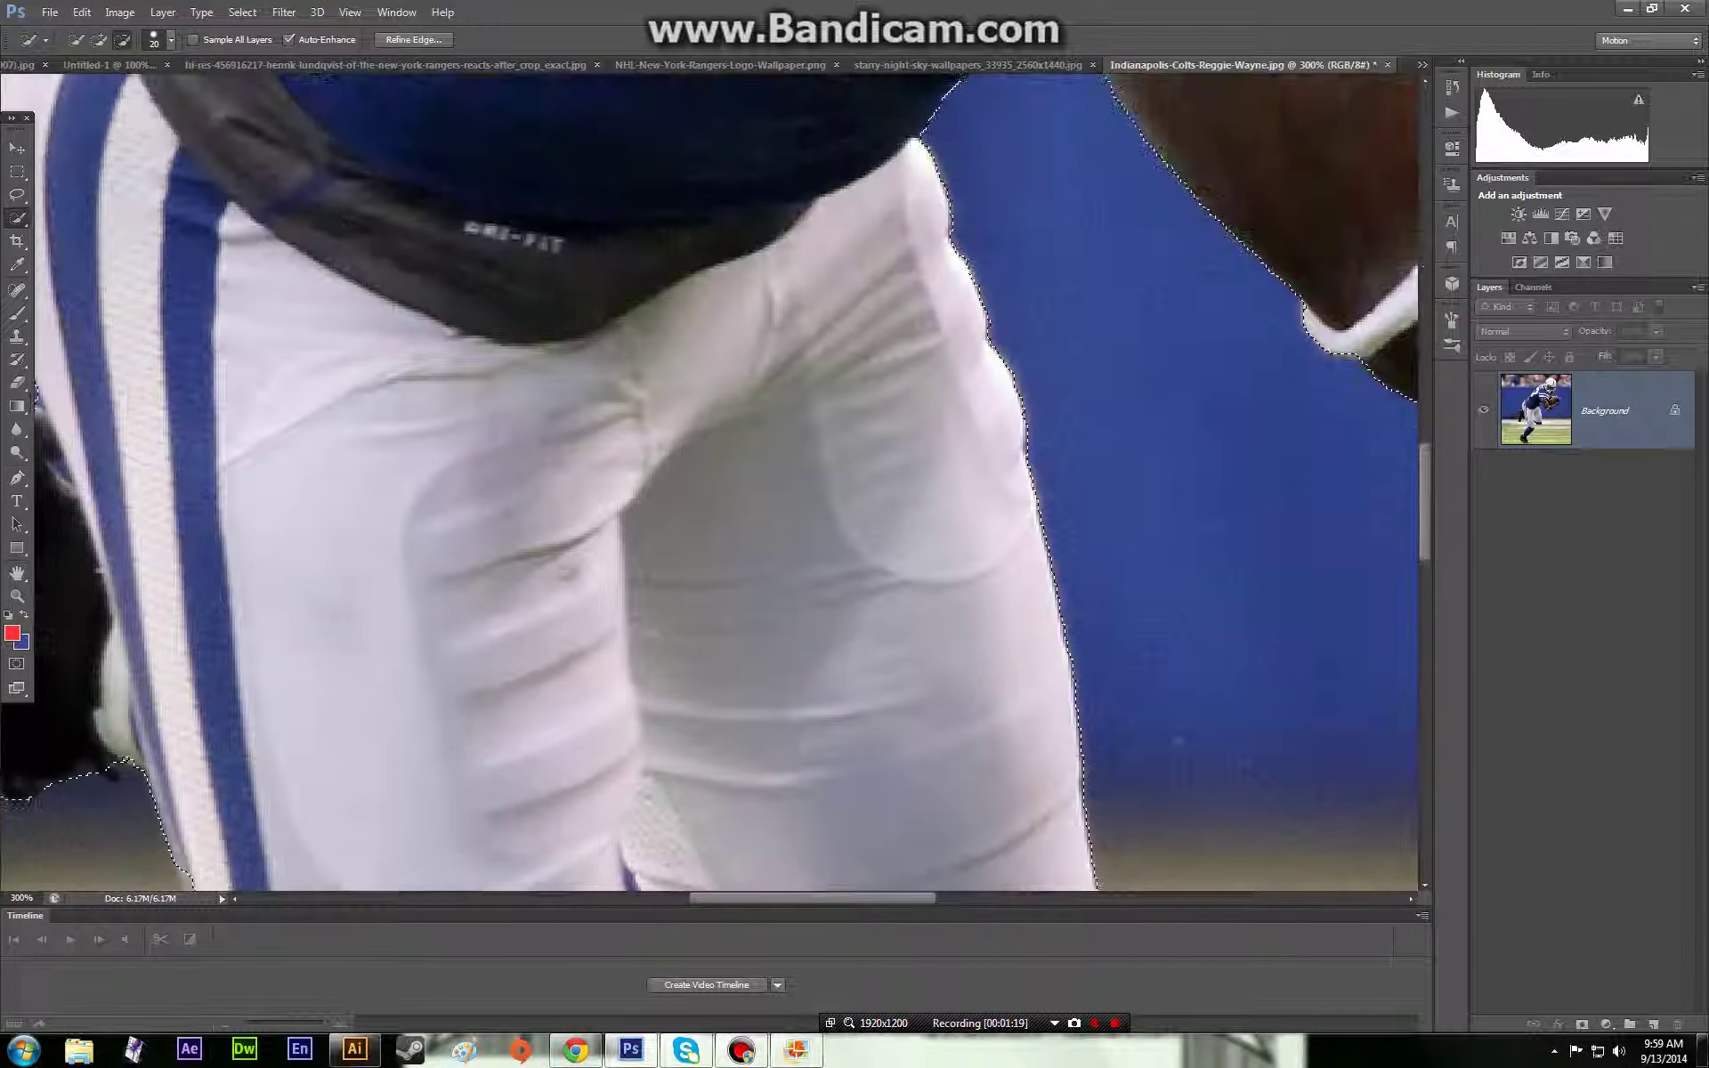
scroll(770, 697, "up", 2)
scroll(770, 697, "up", 2)
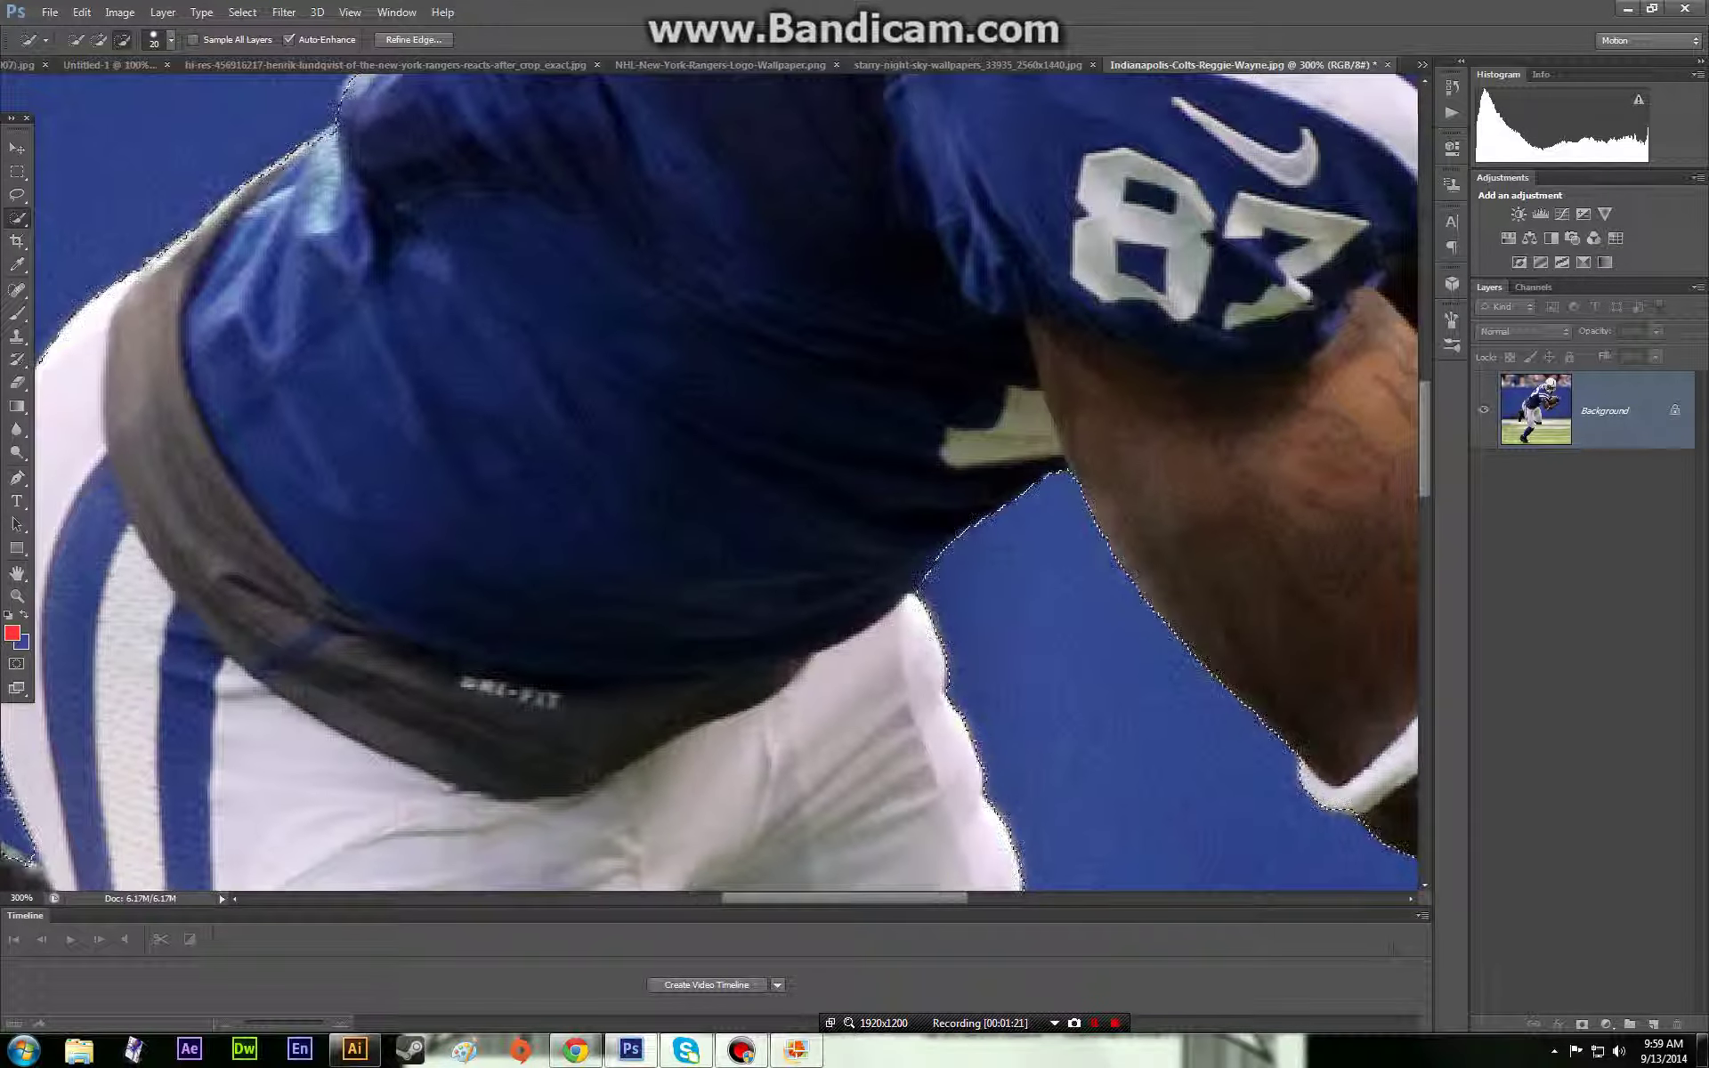
scroll(770, 697, "right", 5)
scroll(770, 697, "right", 1)
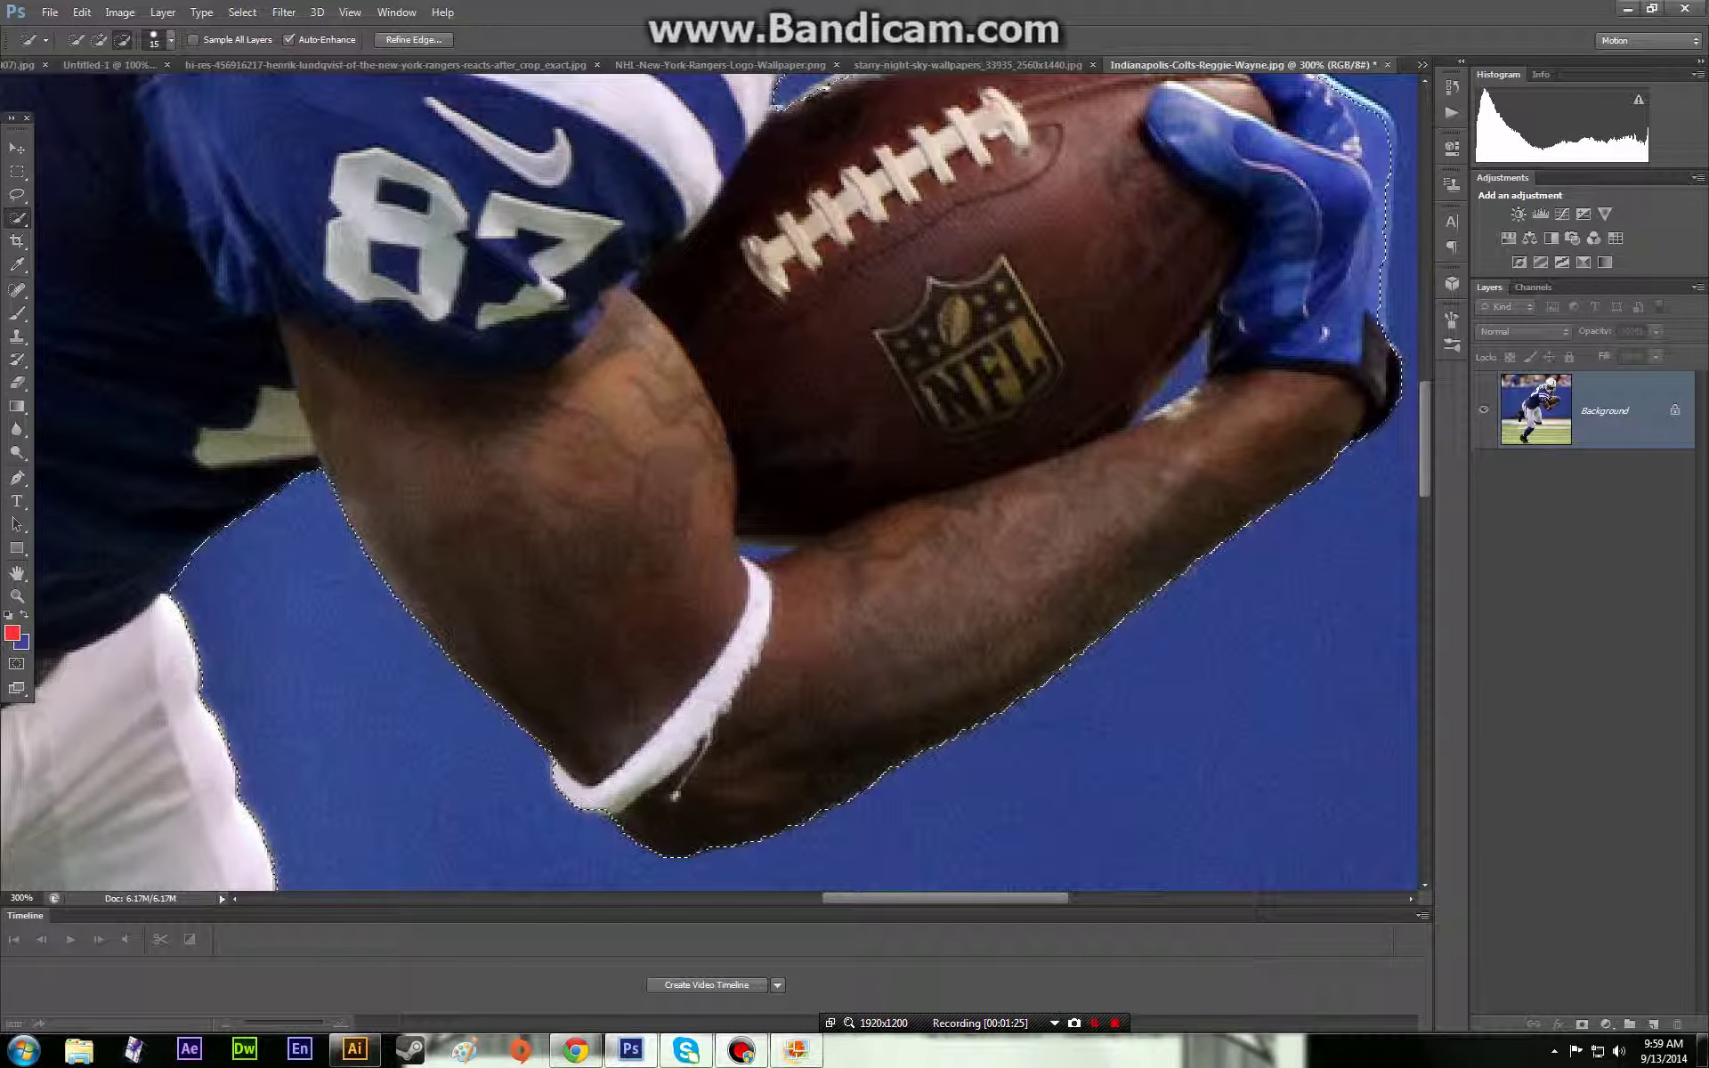
key("bracketleft")
key("bracketleft")
key("bracketleft")
key("bracketleft")
key("bracketleft")
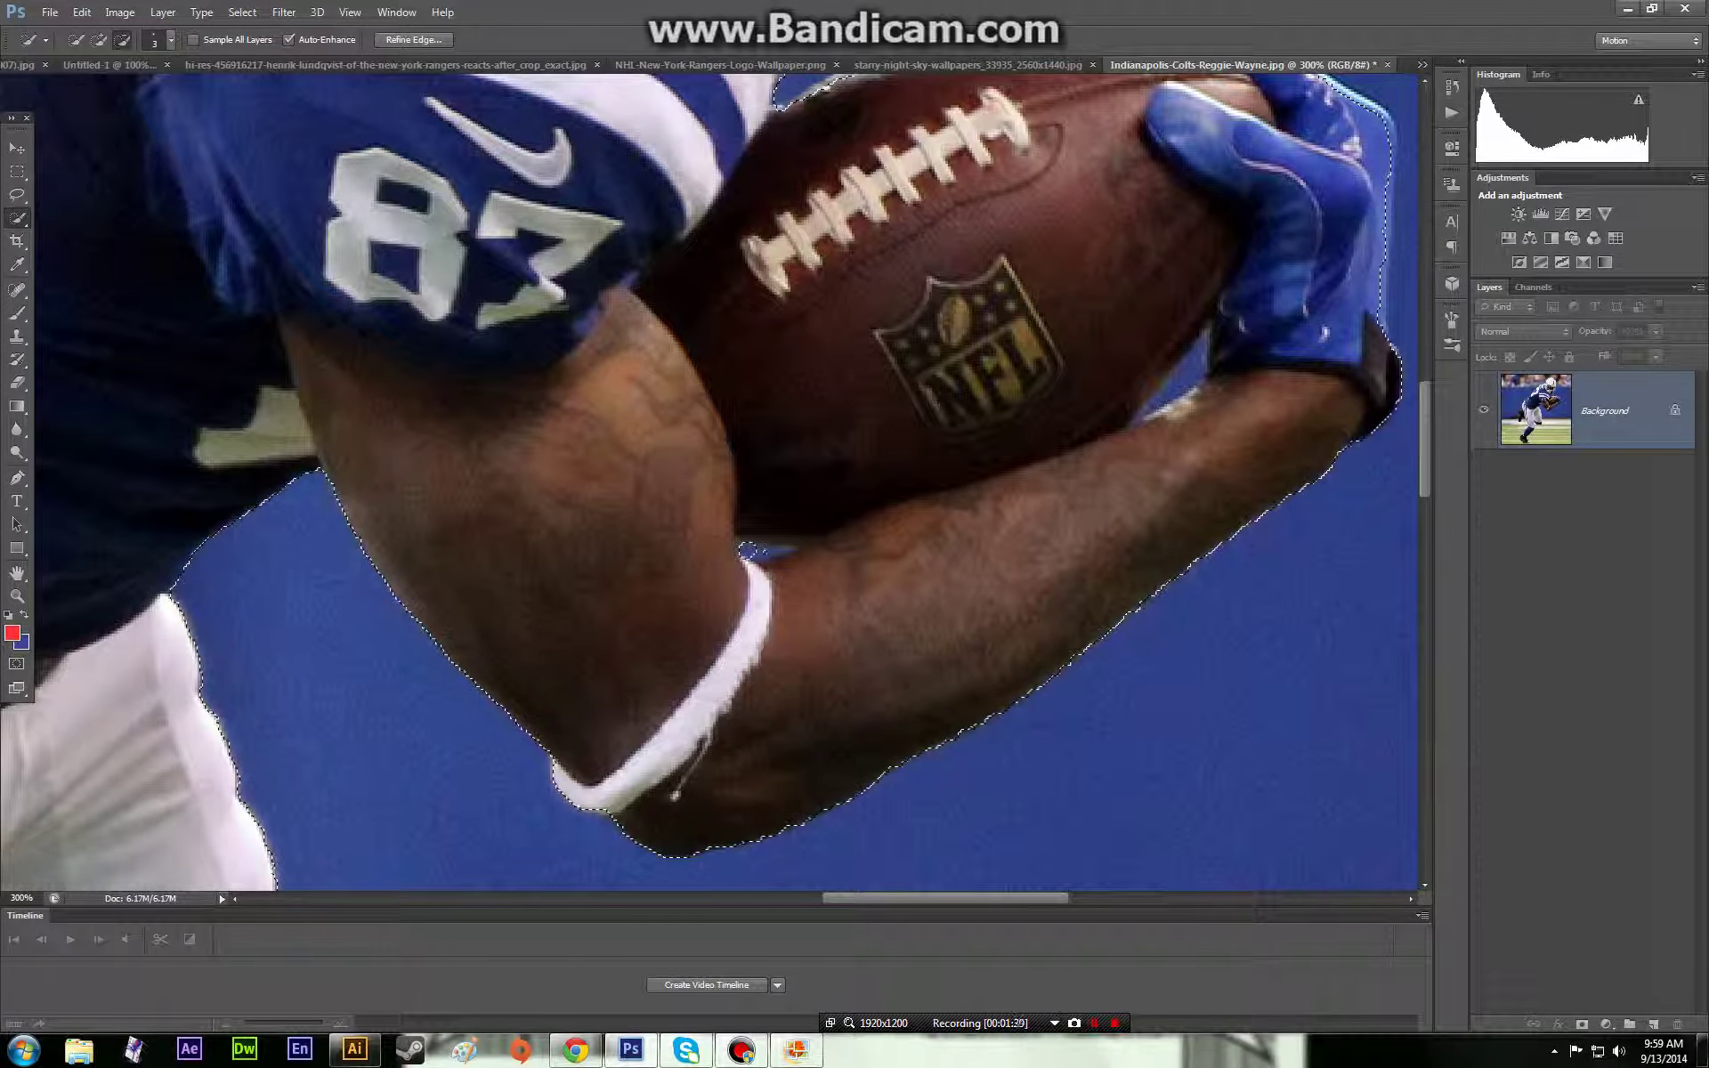
left_click_drag(748, 551, 771, 552)
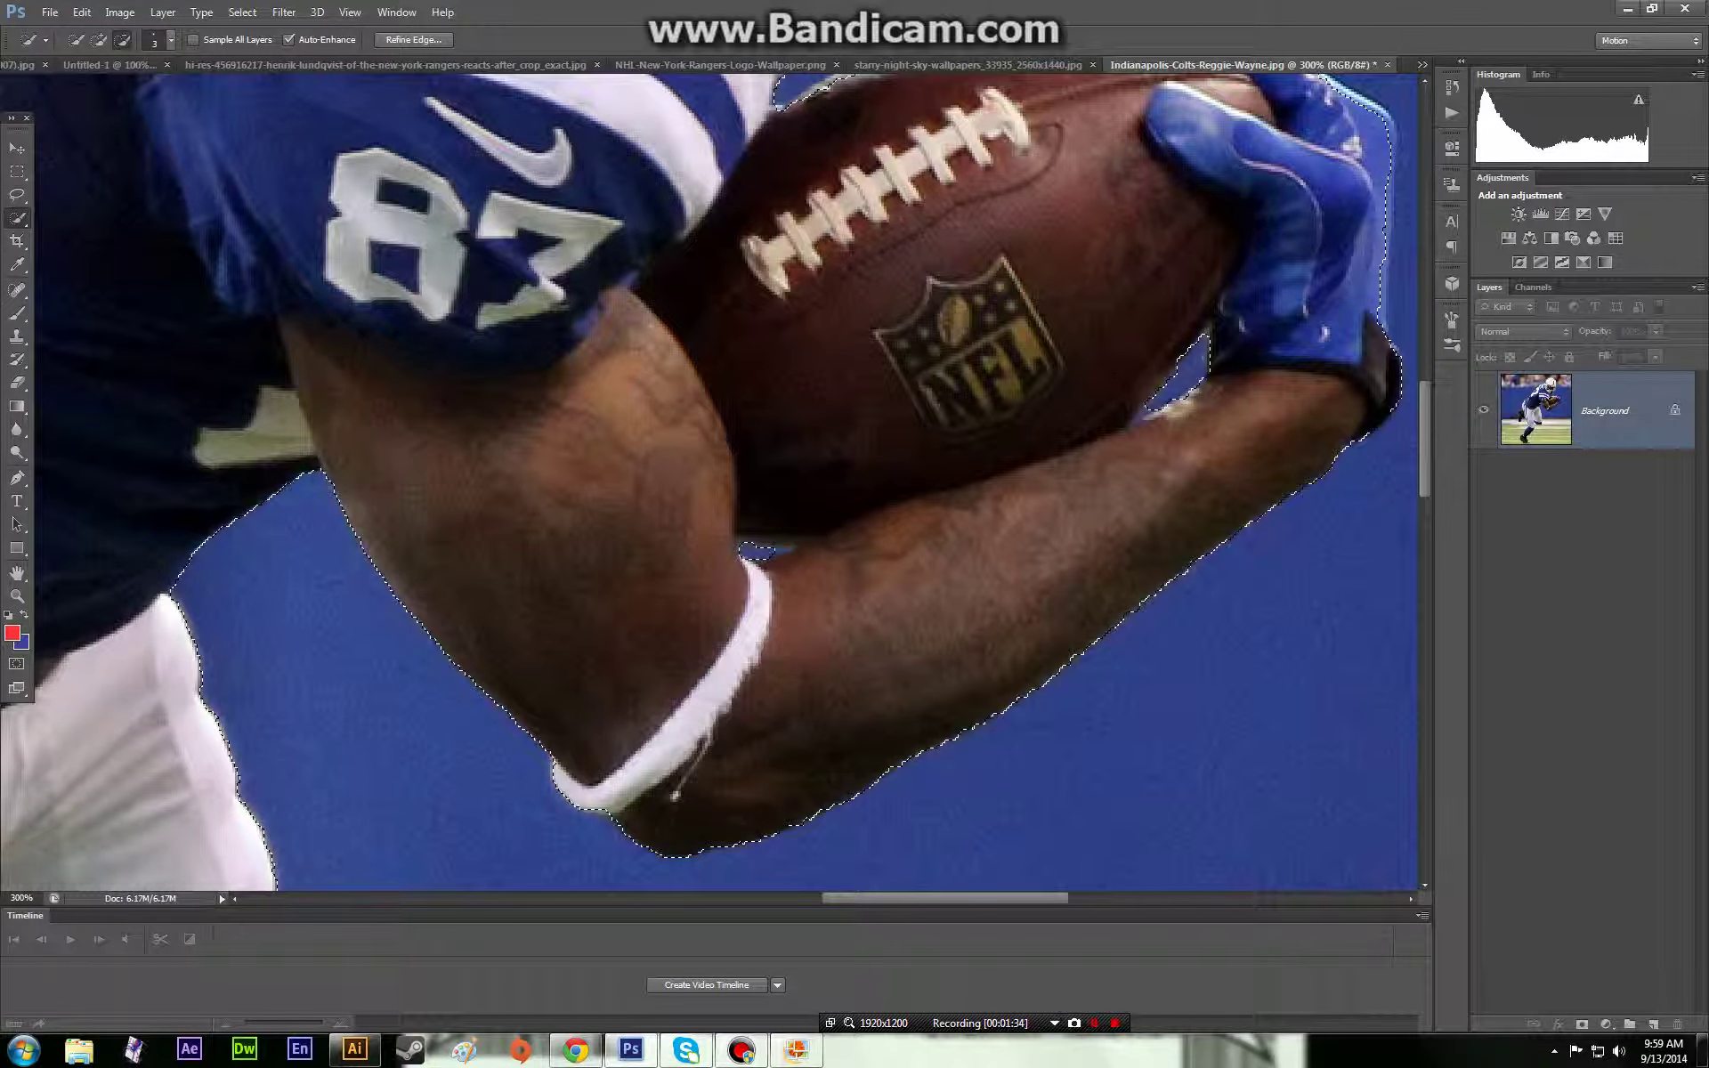
Tighten the selection along the glove's edge and beside the facemask
scroll(1184, 370, "up", 3)
scroll(1184, 371, "up", 5)
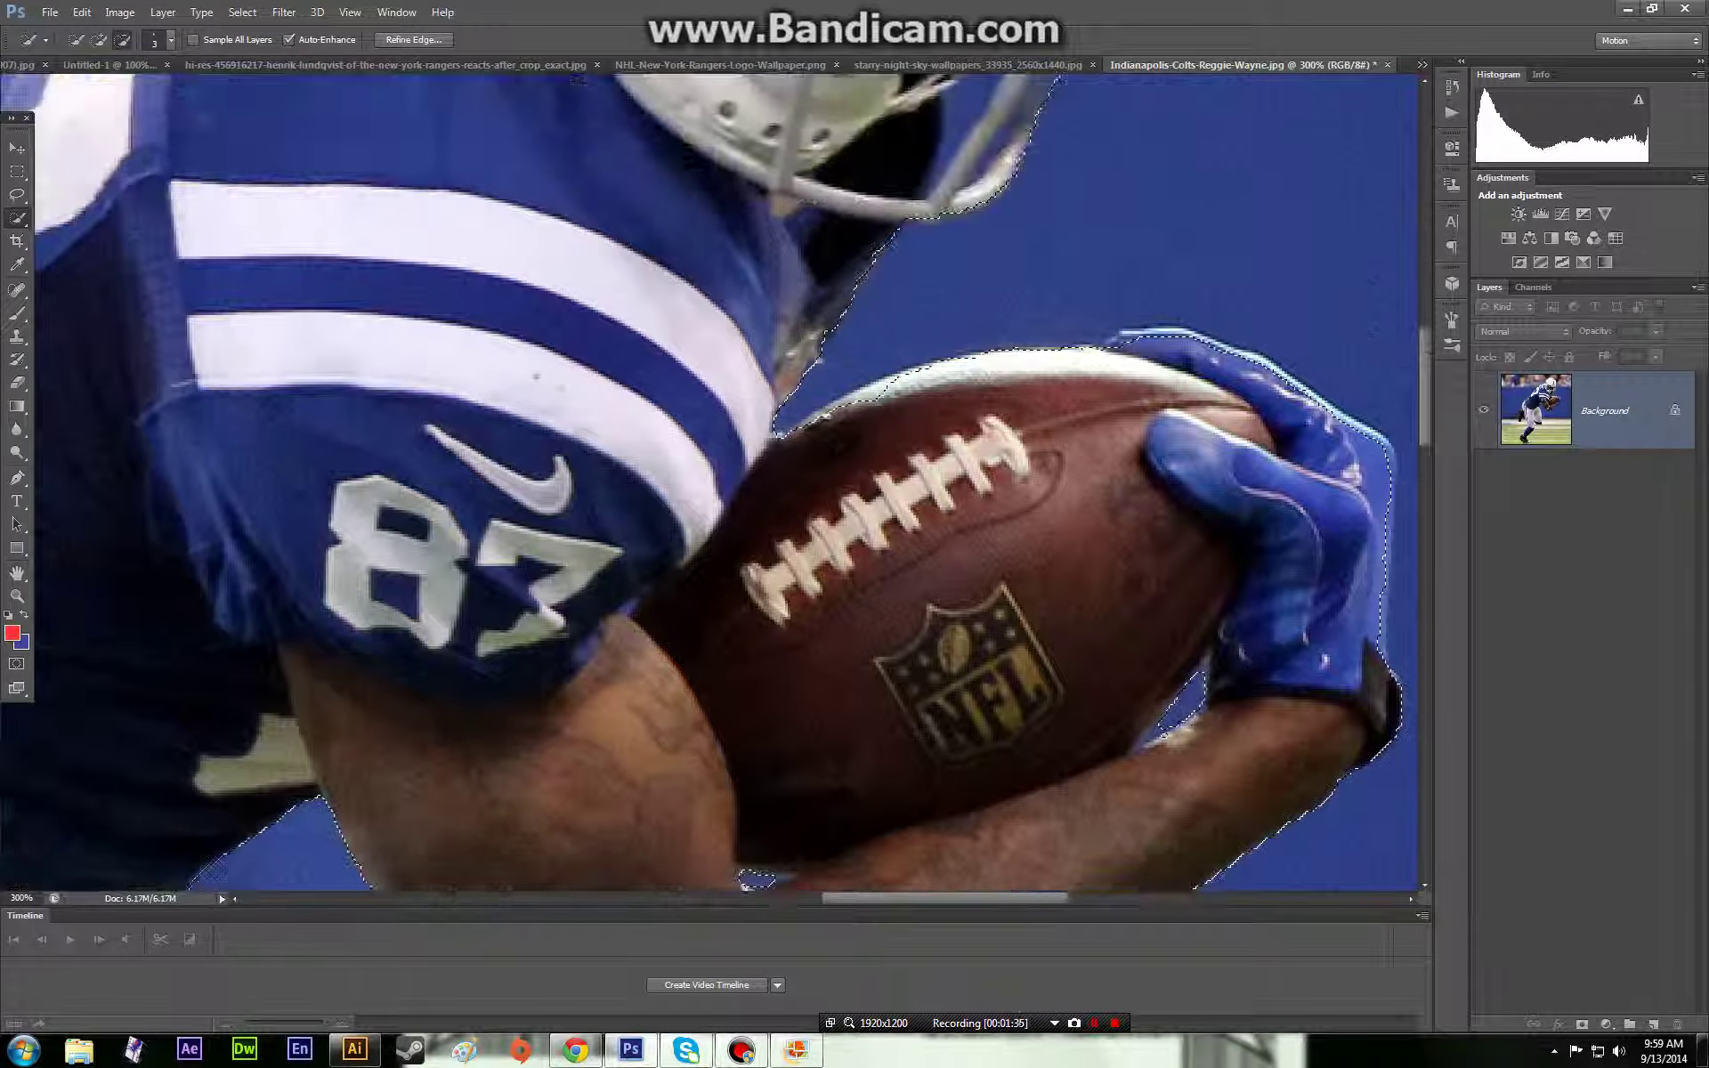
scroll(1184, 370, "up", 4)
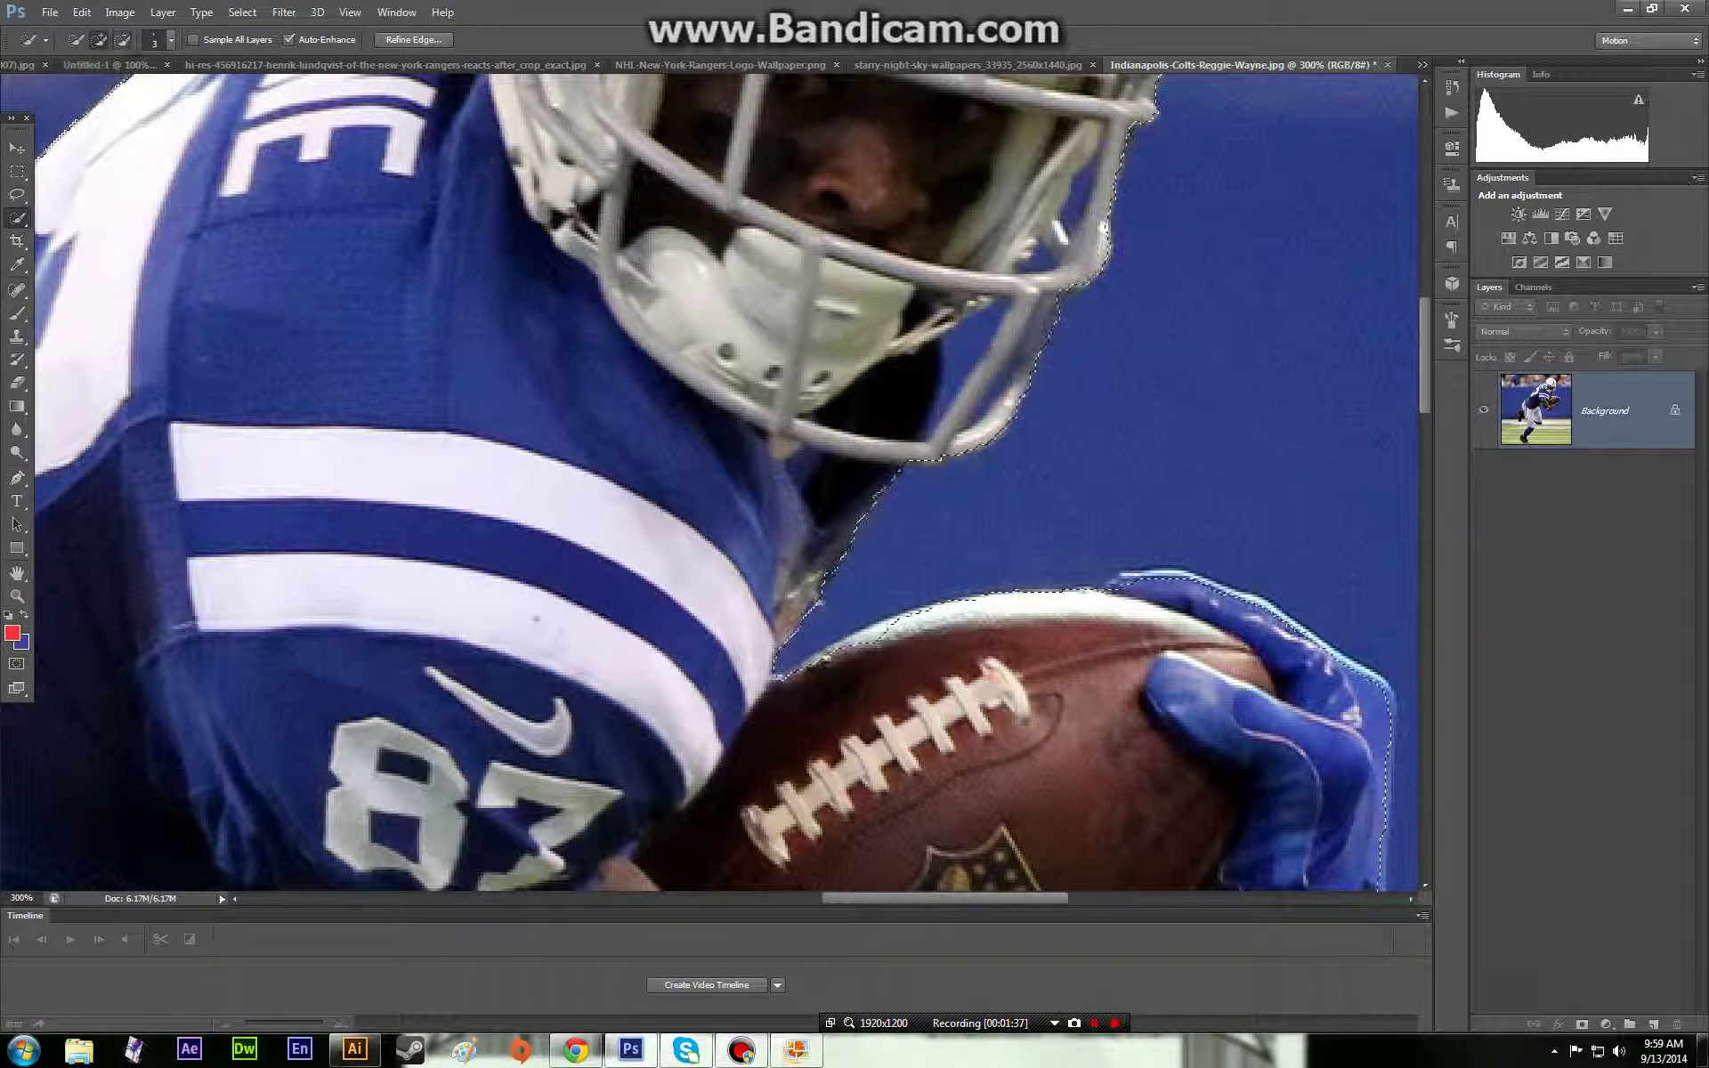
key("alt")
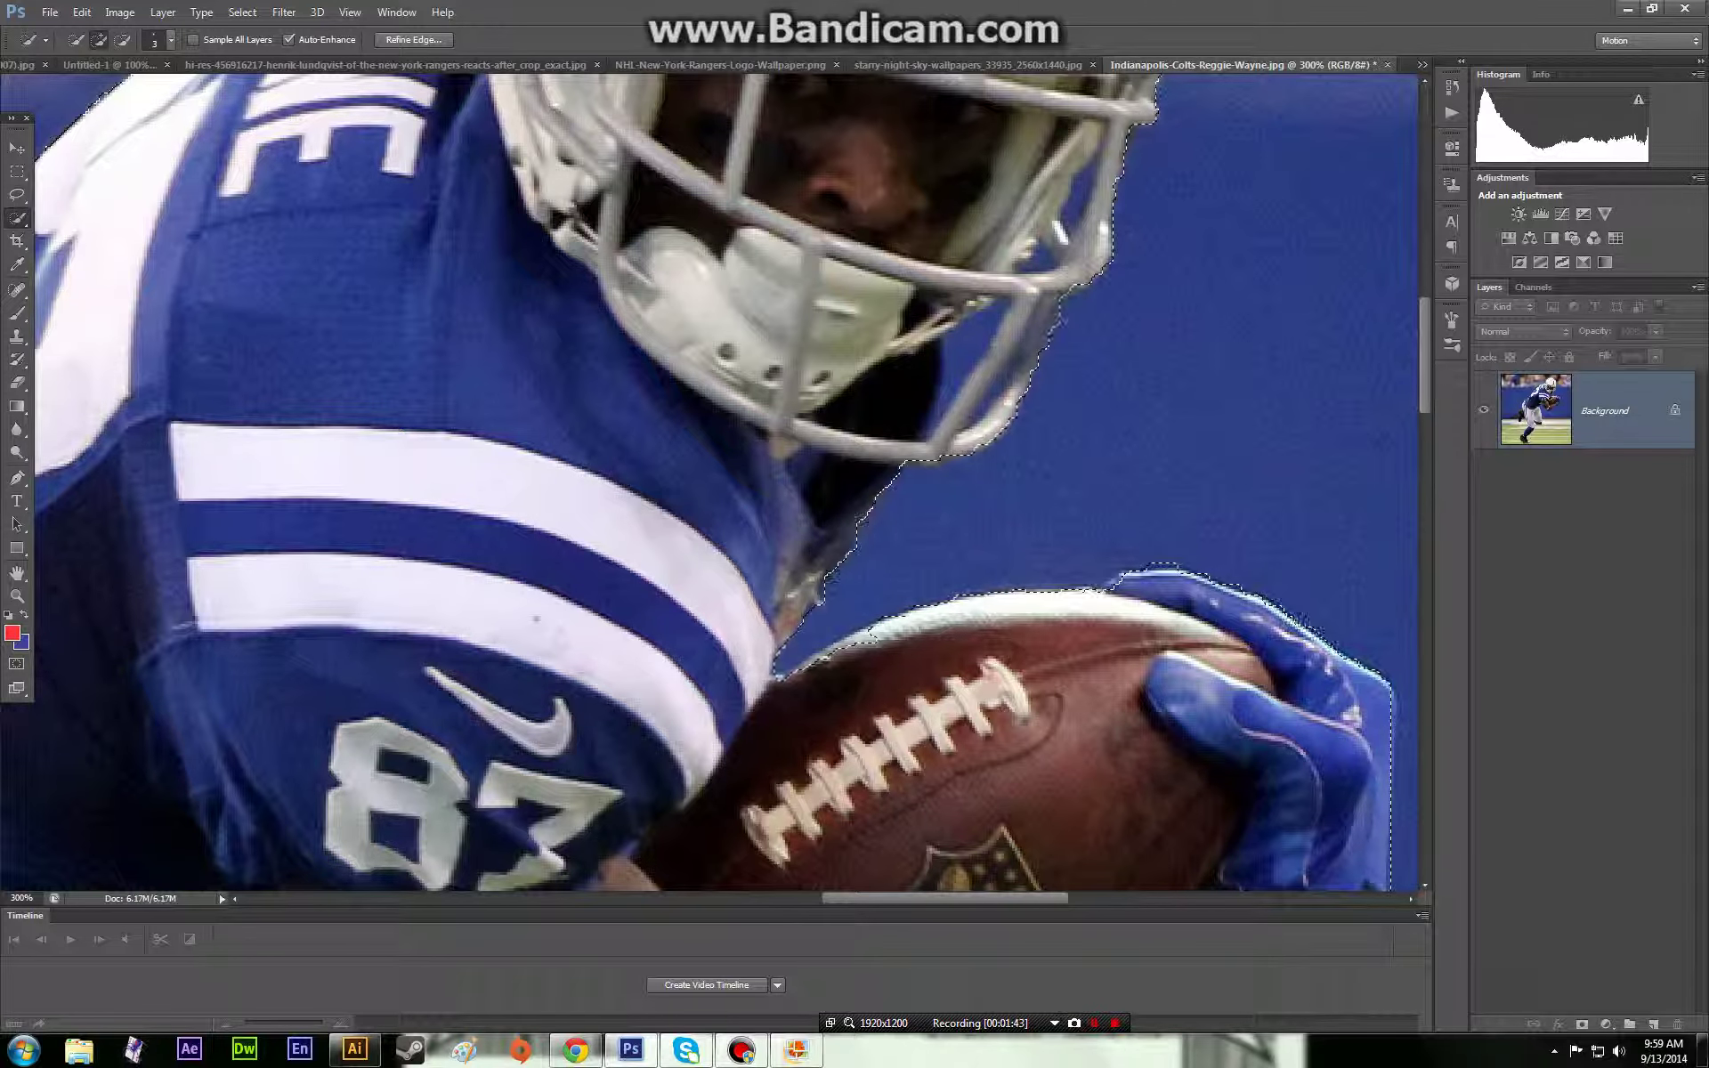
left_click_drag(1380, 676, 1372, 765)
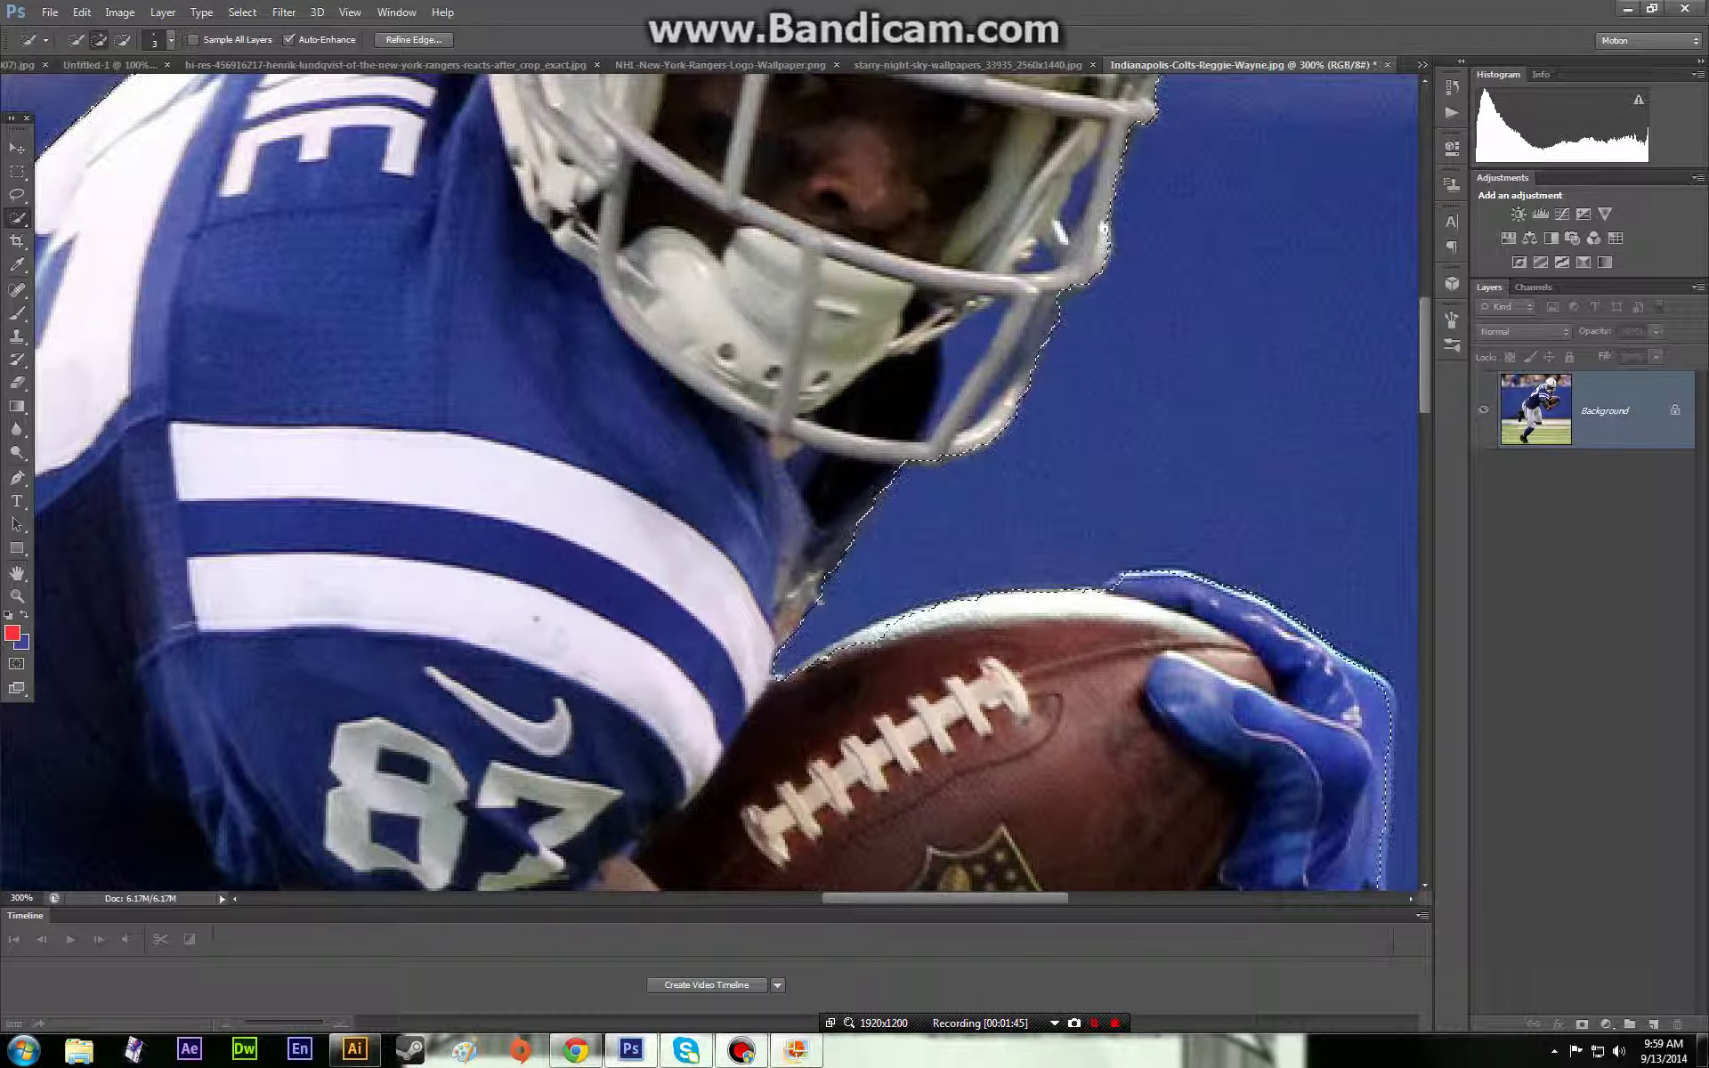
key("v")
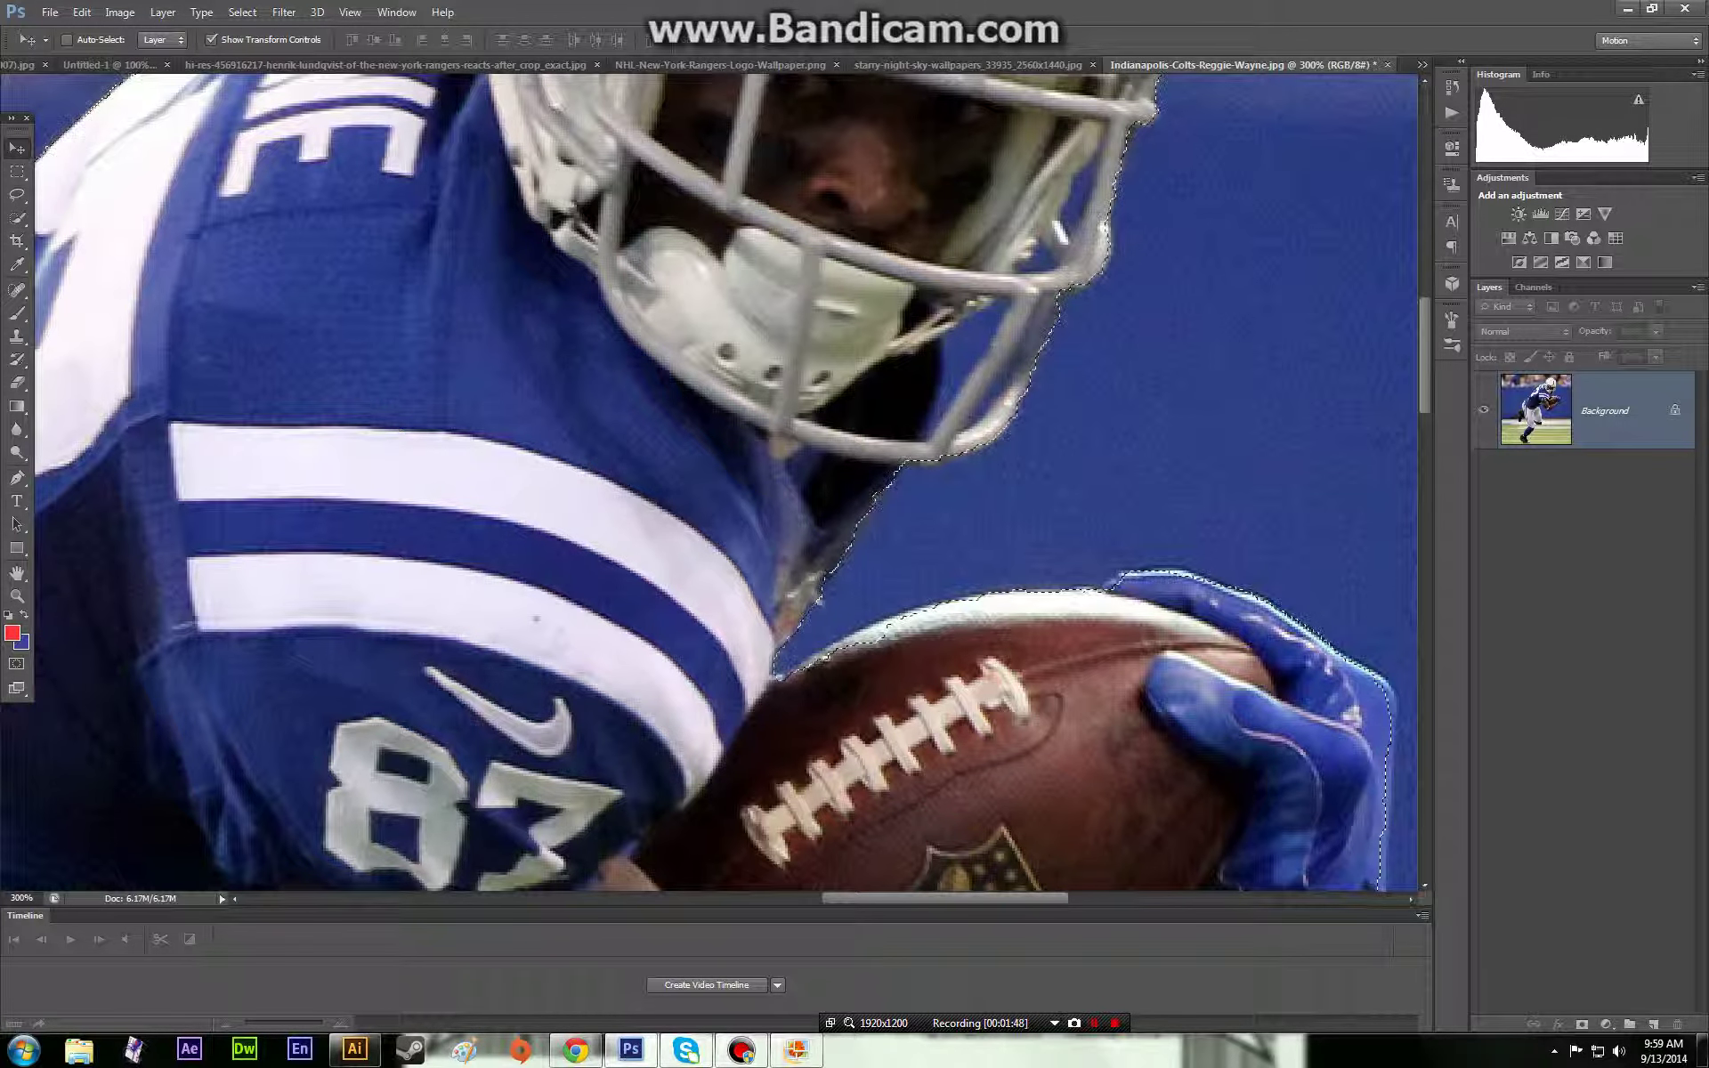
key("w")
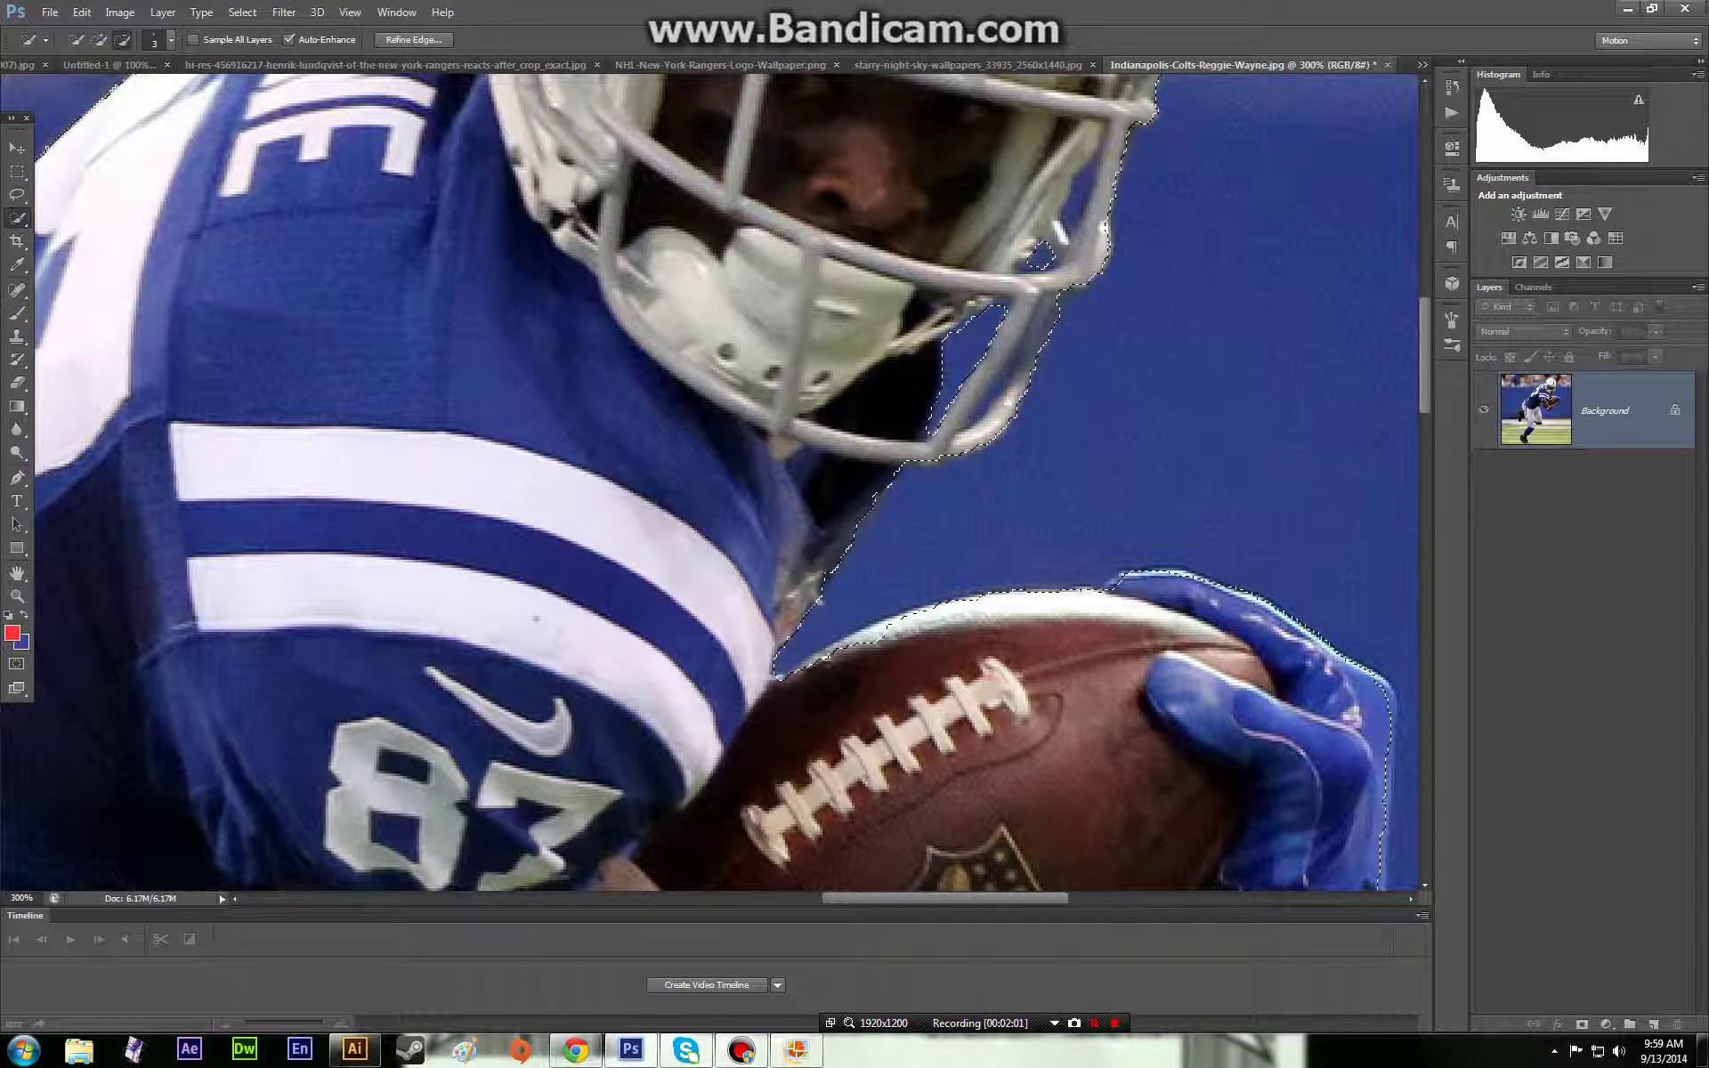
key("bracketleft")
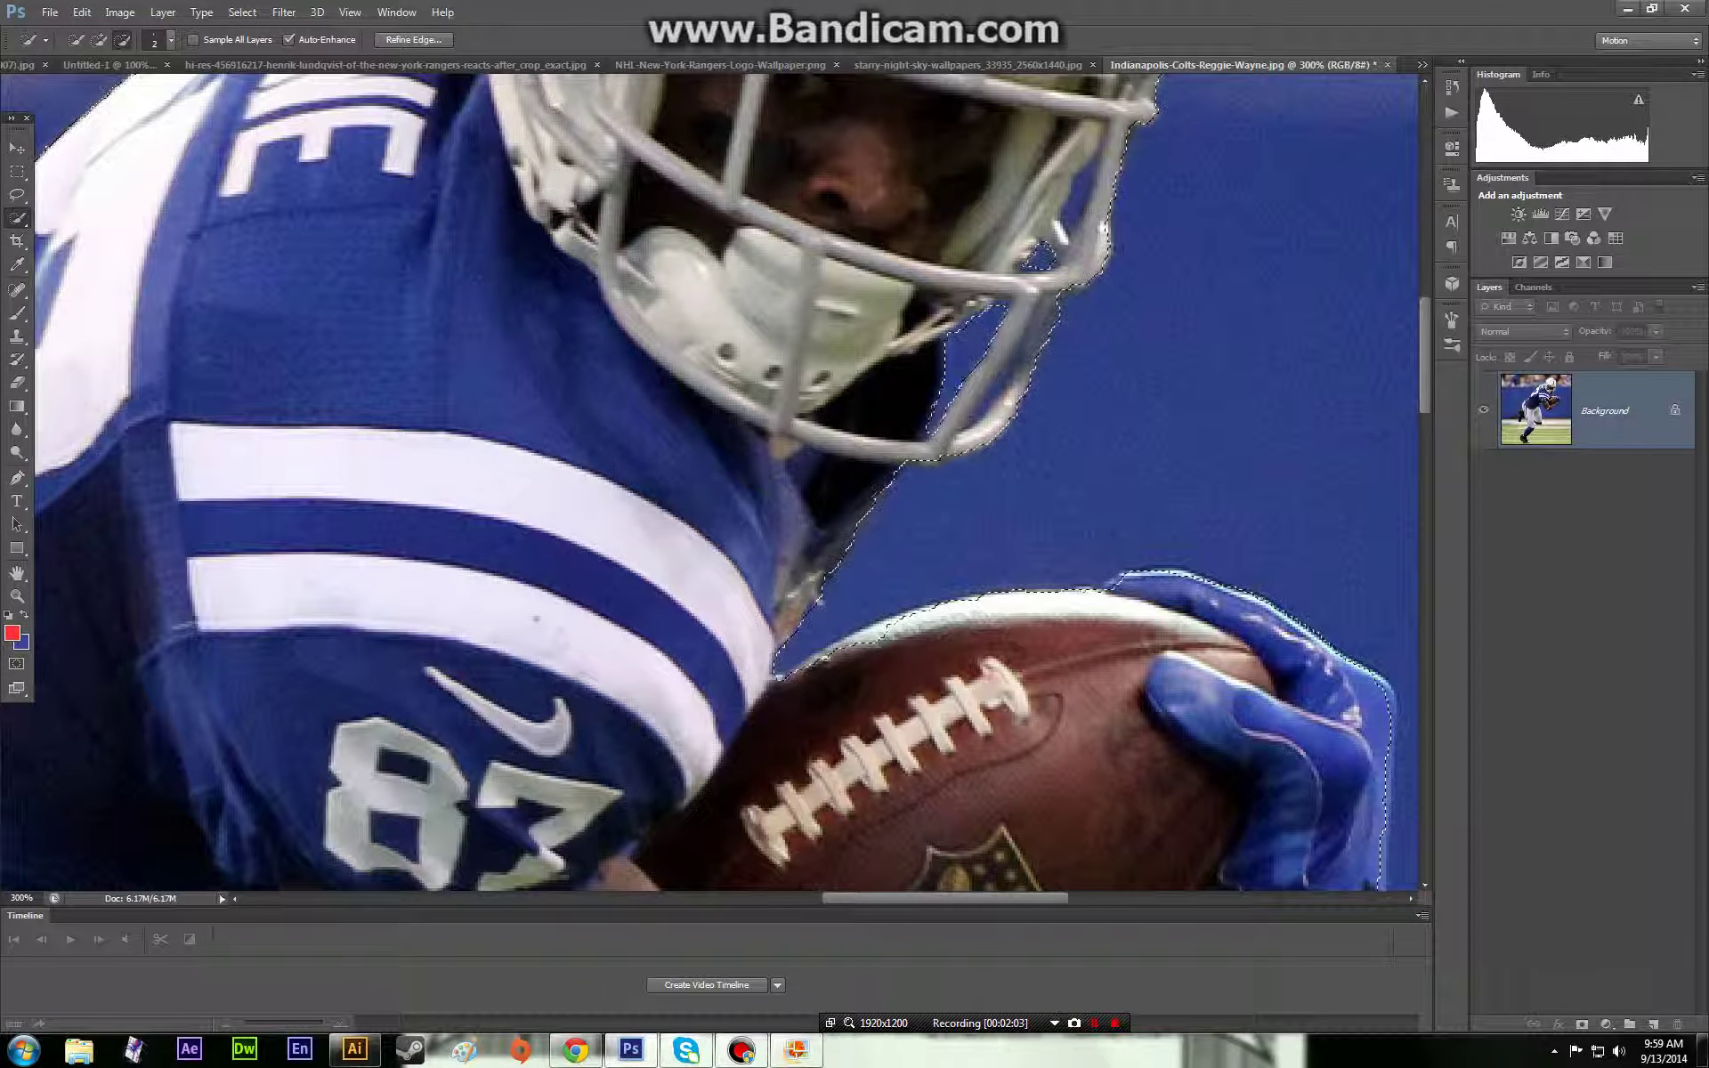
left_click(1084, 184)
Drag the selected player onto the Rangers logo document as a new layer
key("v")
left_click_drag(345, 94, 382, 65)
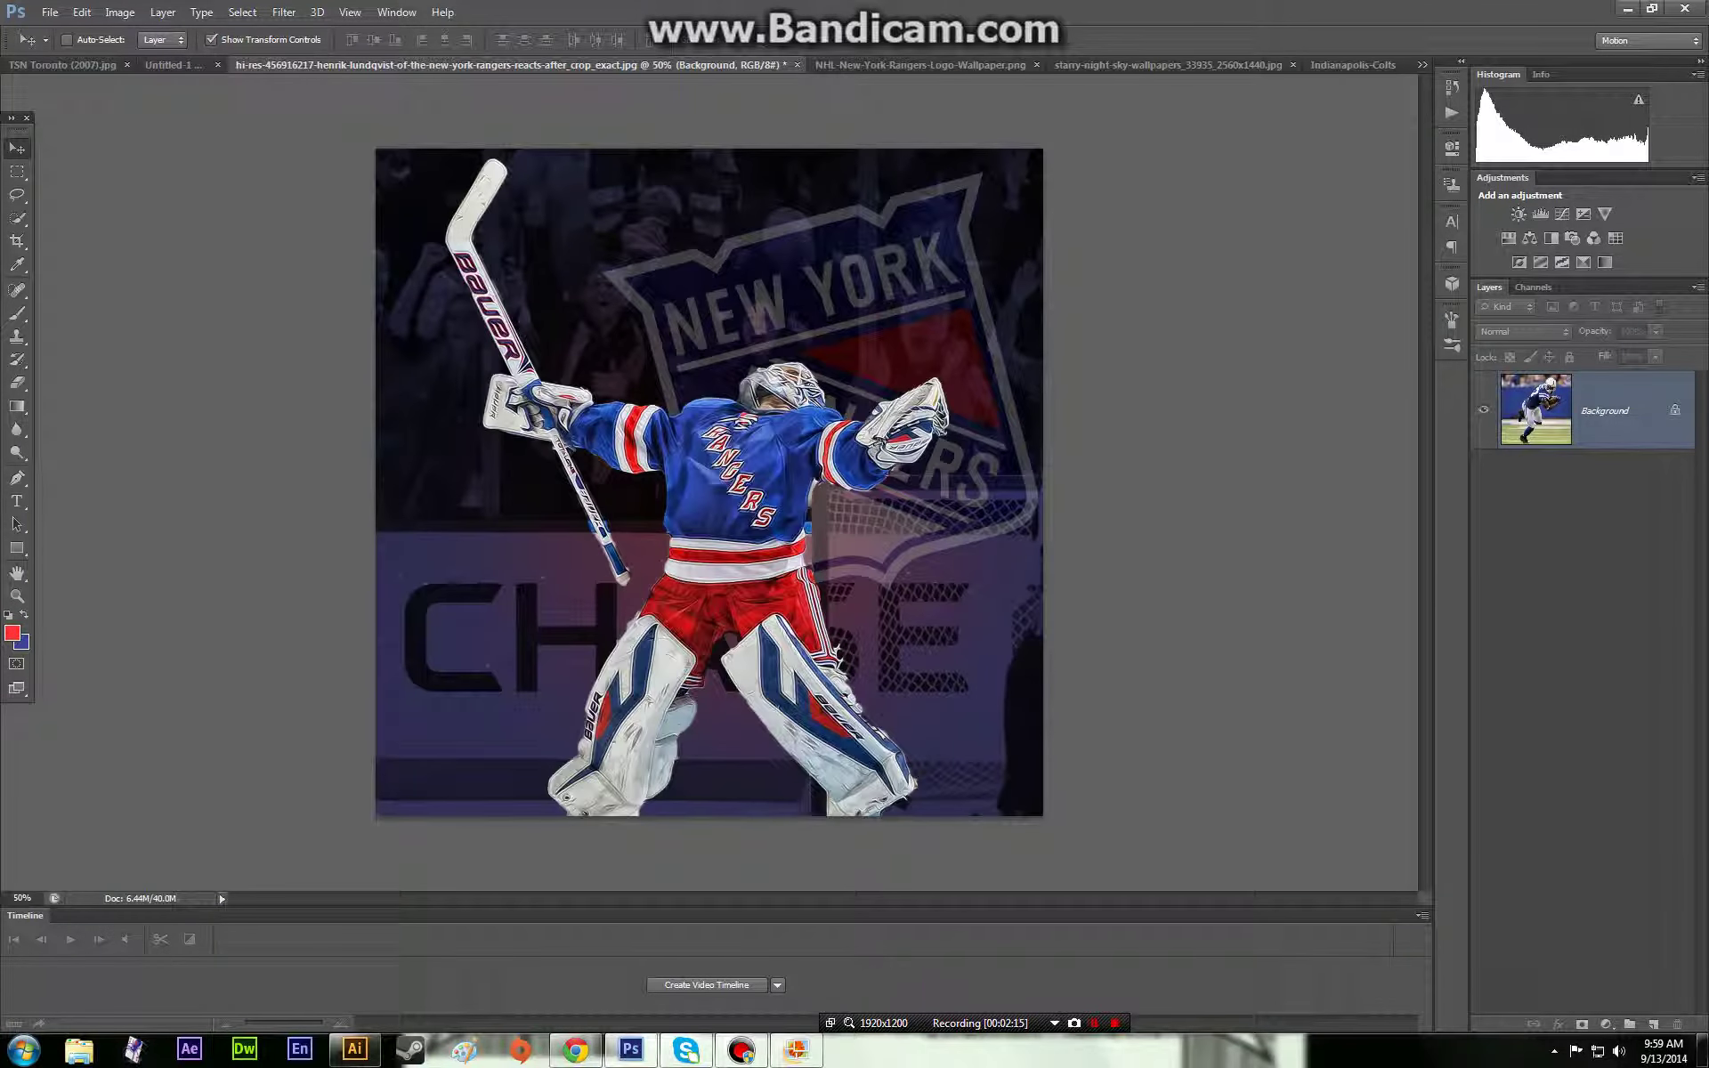
left_click_drag(712, 65, 653, 547)
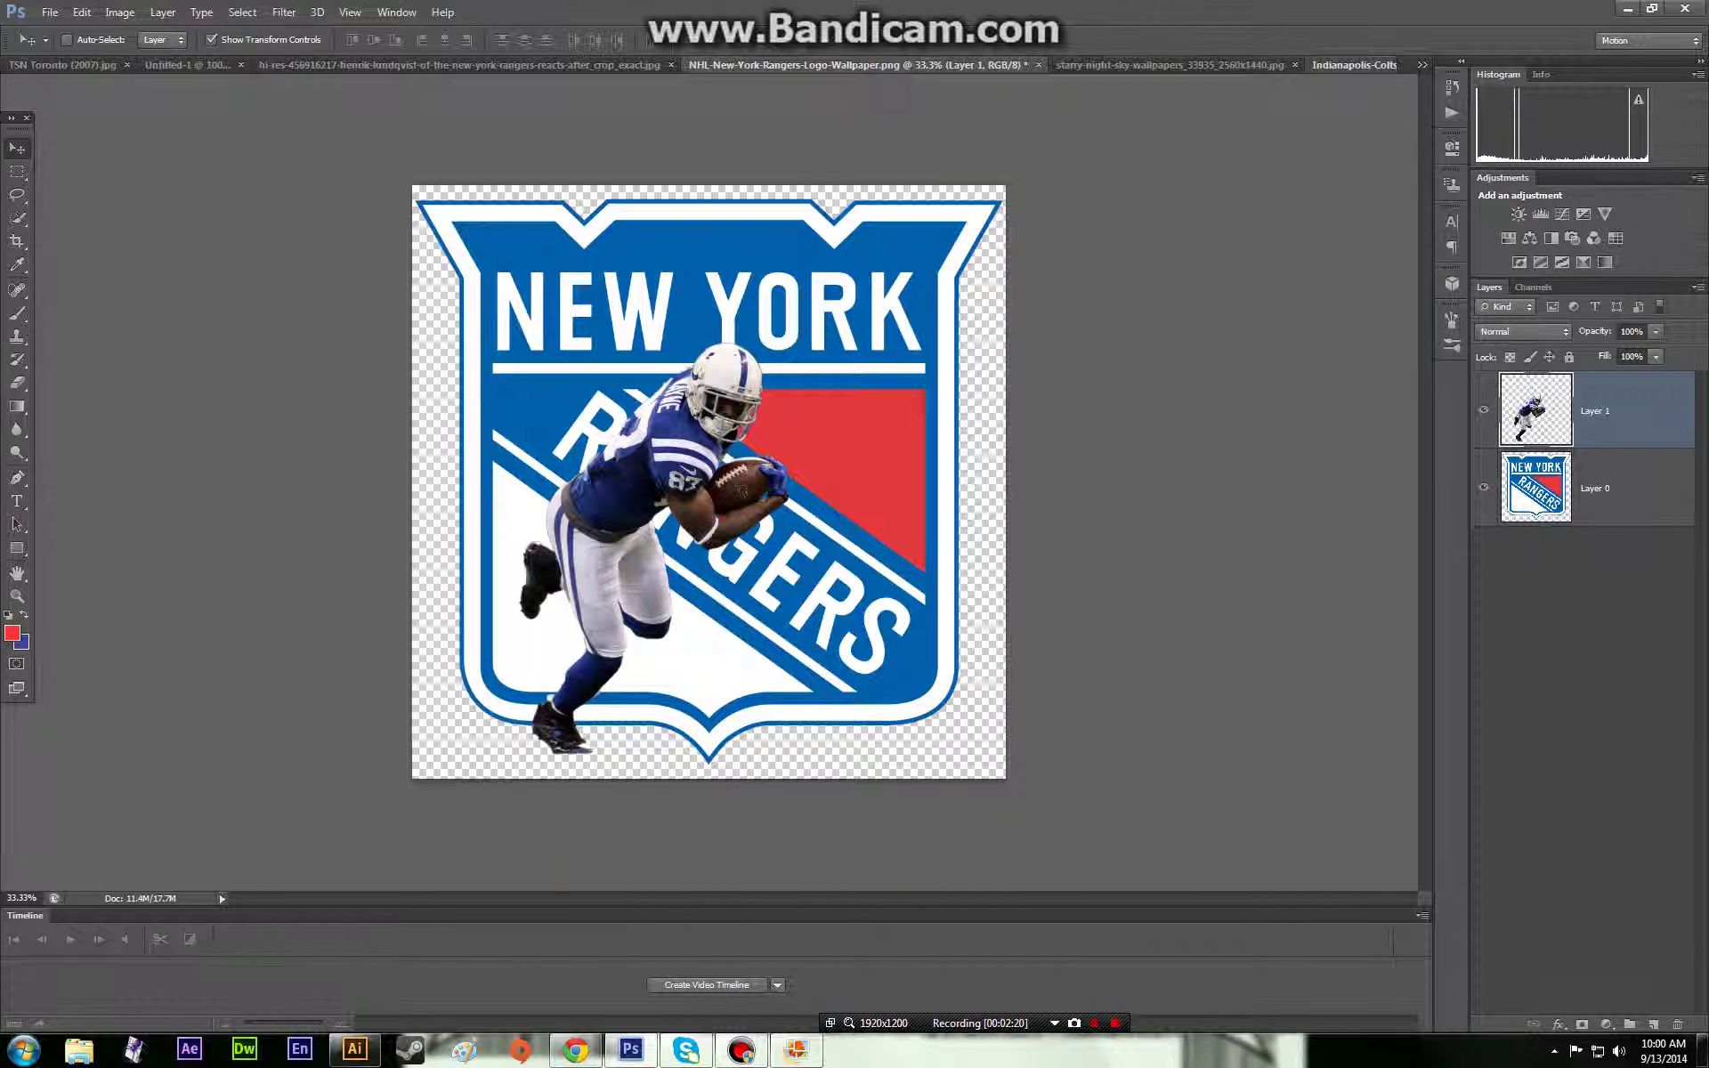
left_click(1353, 65)
Zoom the Colts photo to 50% and adjust the Quick Selection brush settings
left_click(16, 596)
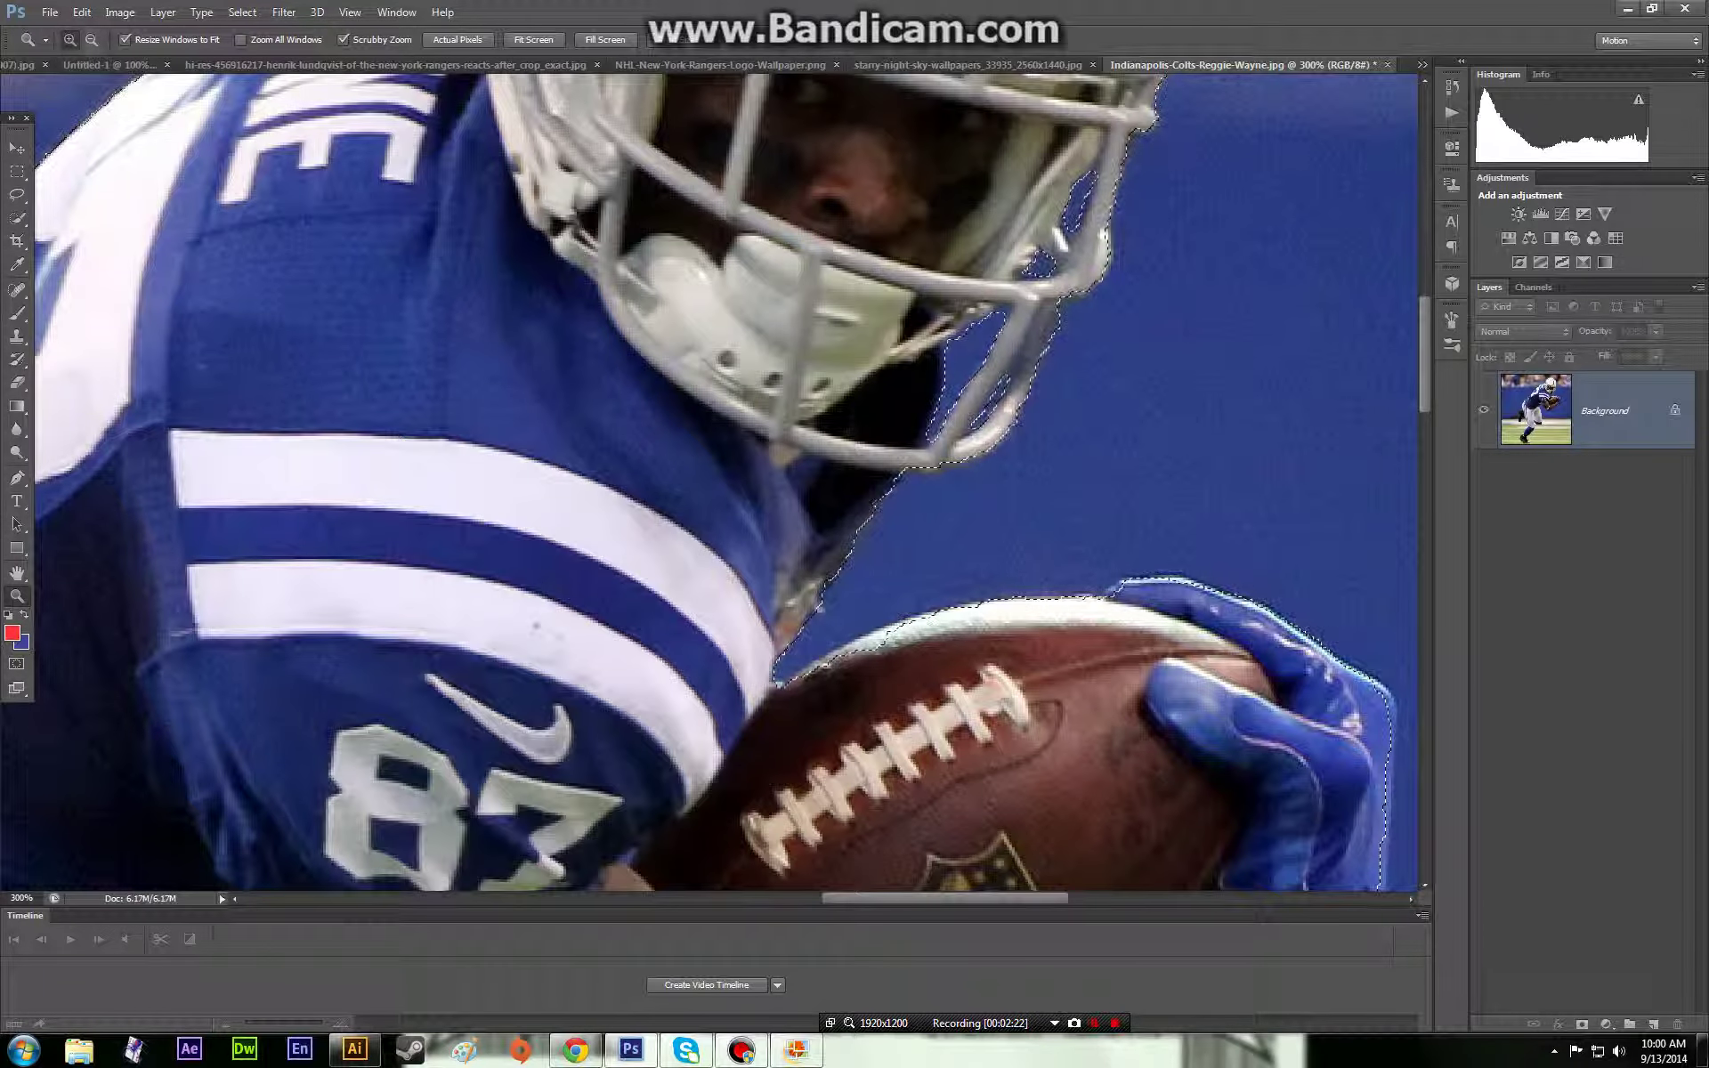
left_click(156, 147, "alt")
key("ctrl+minus")
key("ctrl+minus")
key("ctrl+minus")
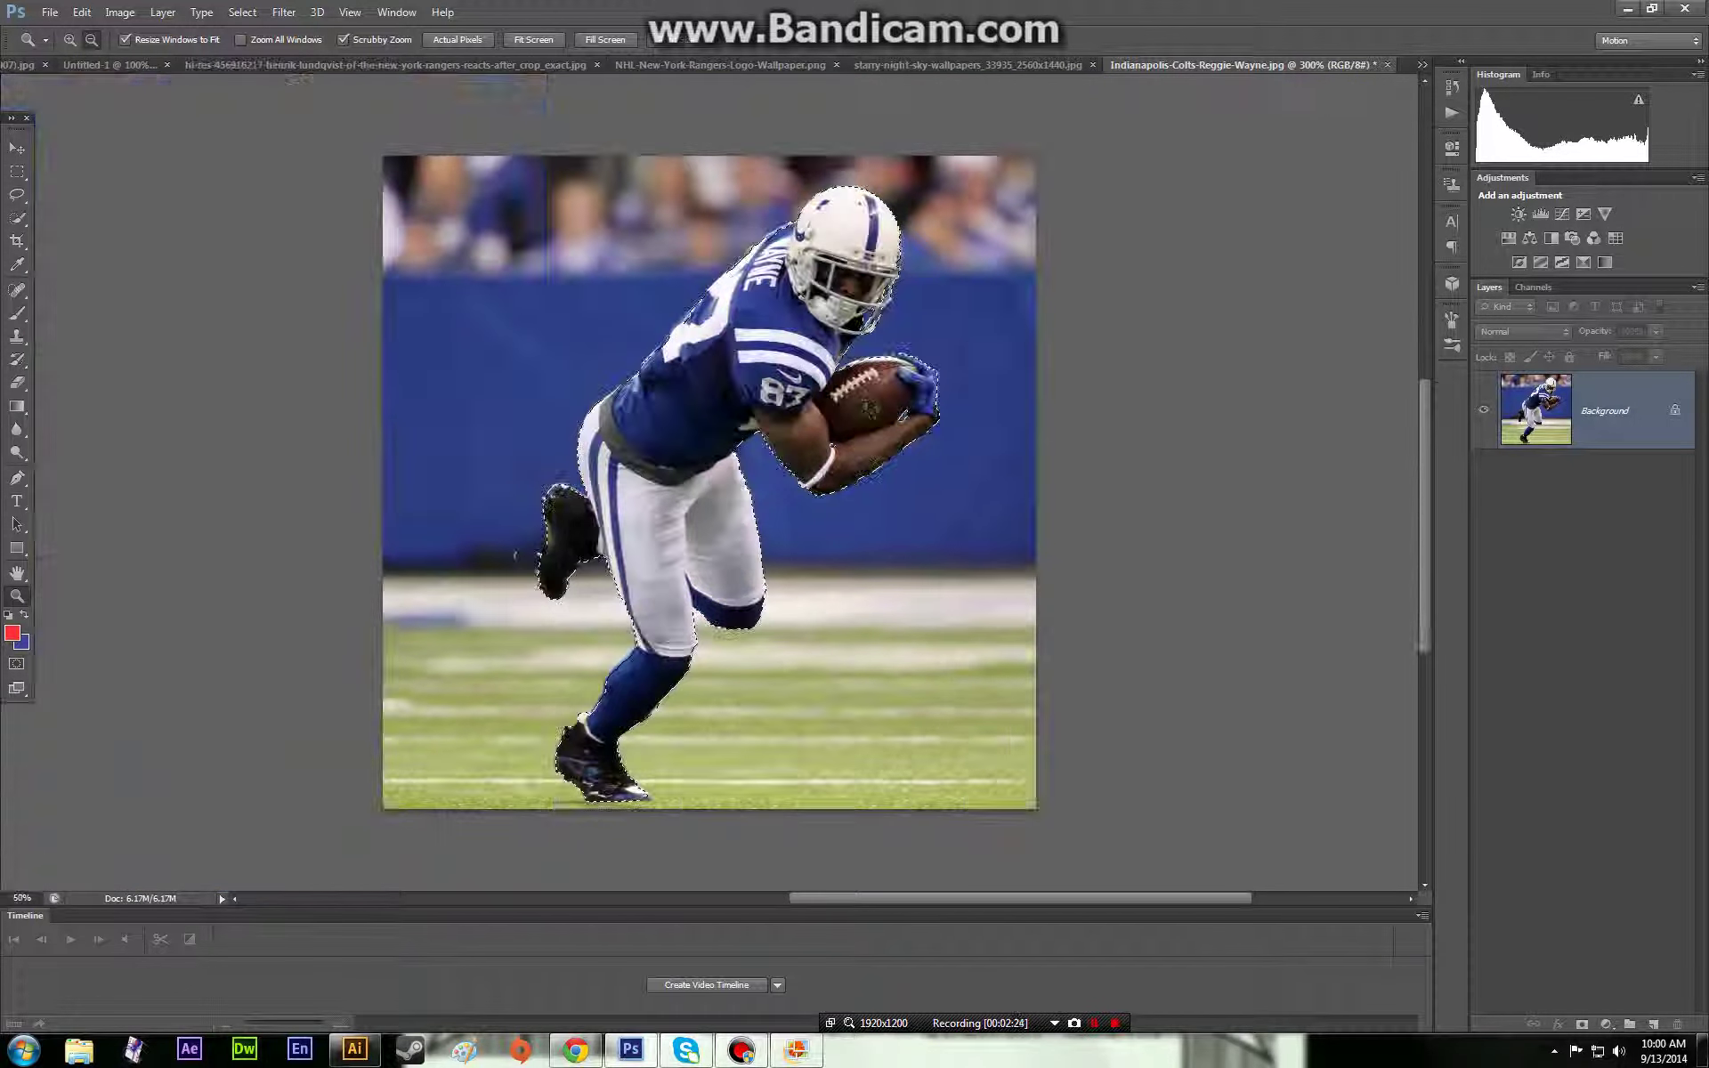
key("ctrl+minus")
key("ctrl+minus")
key("ctrl+plus")
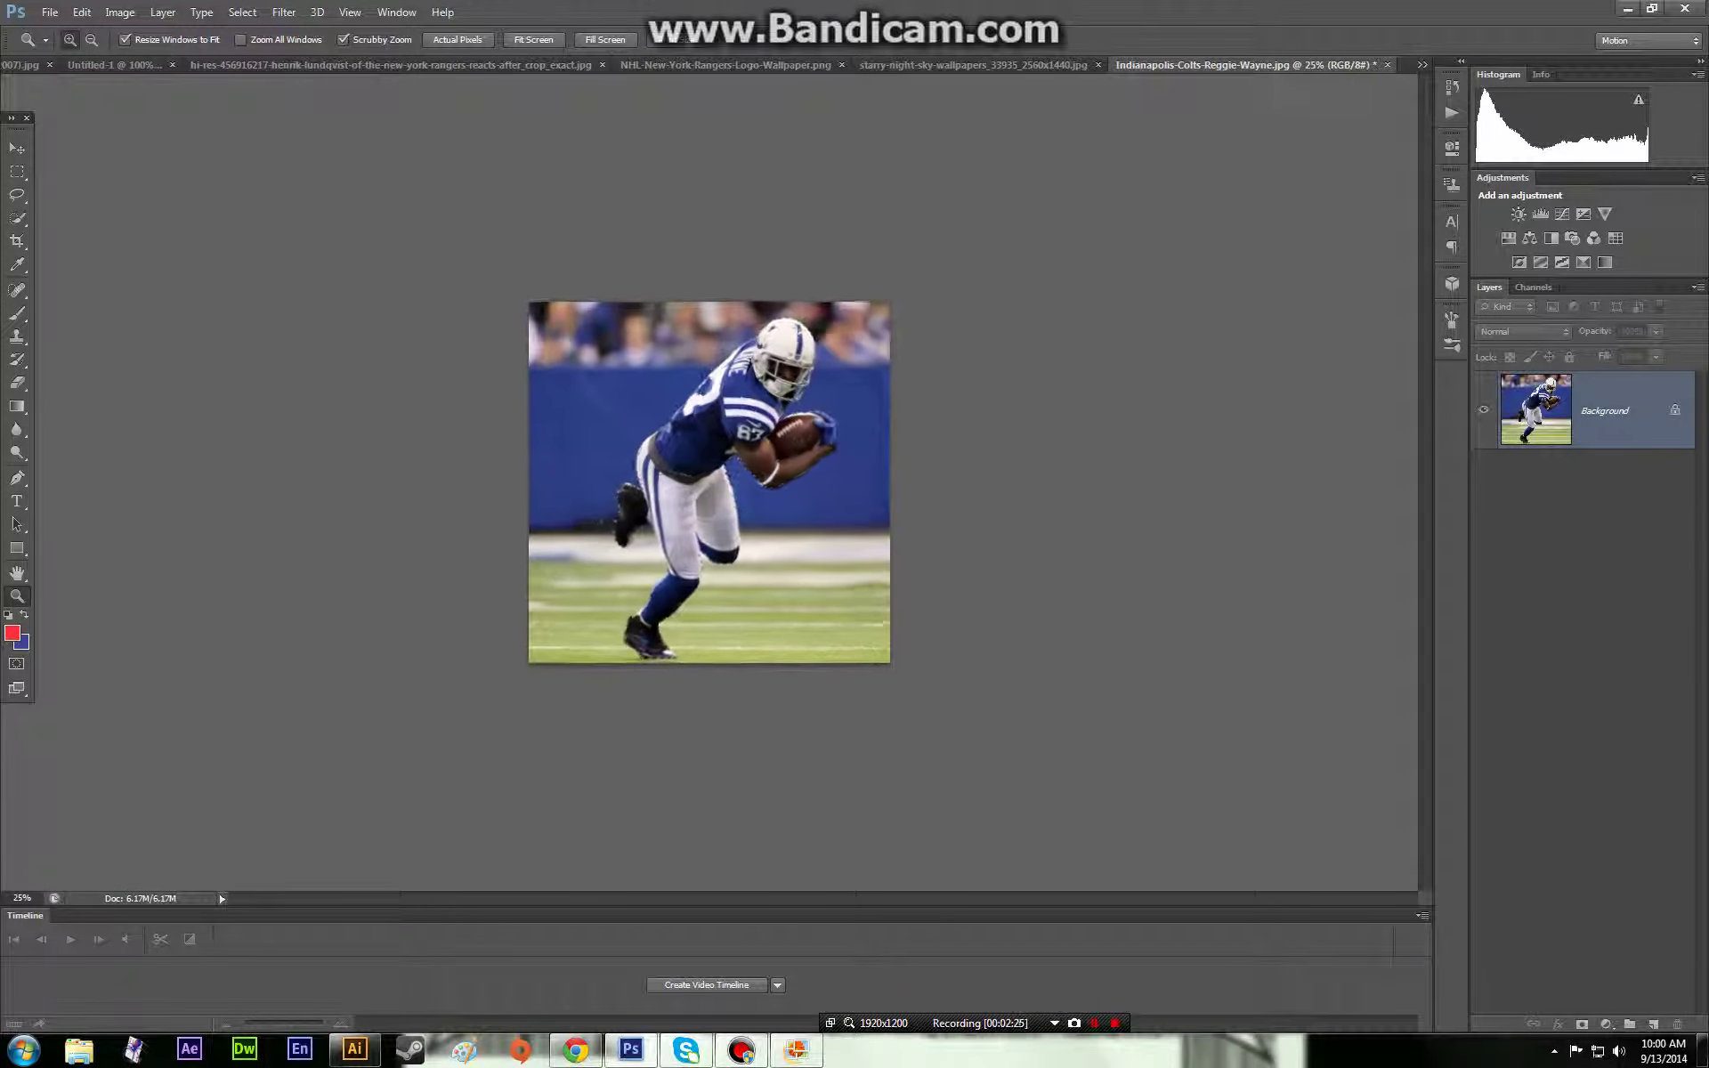
left_click(16, 218)
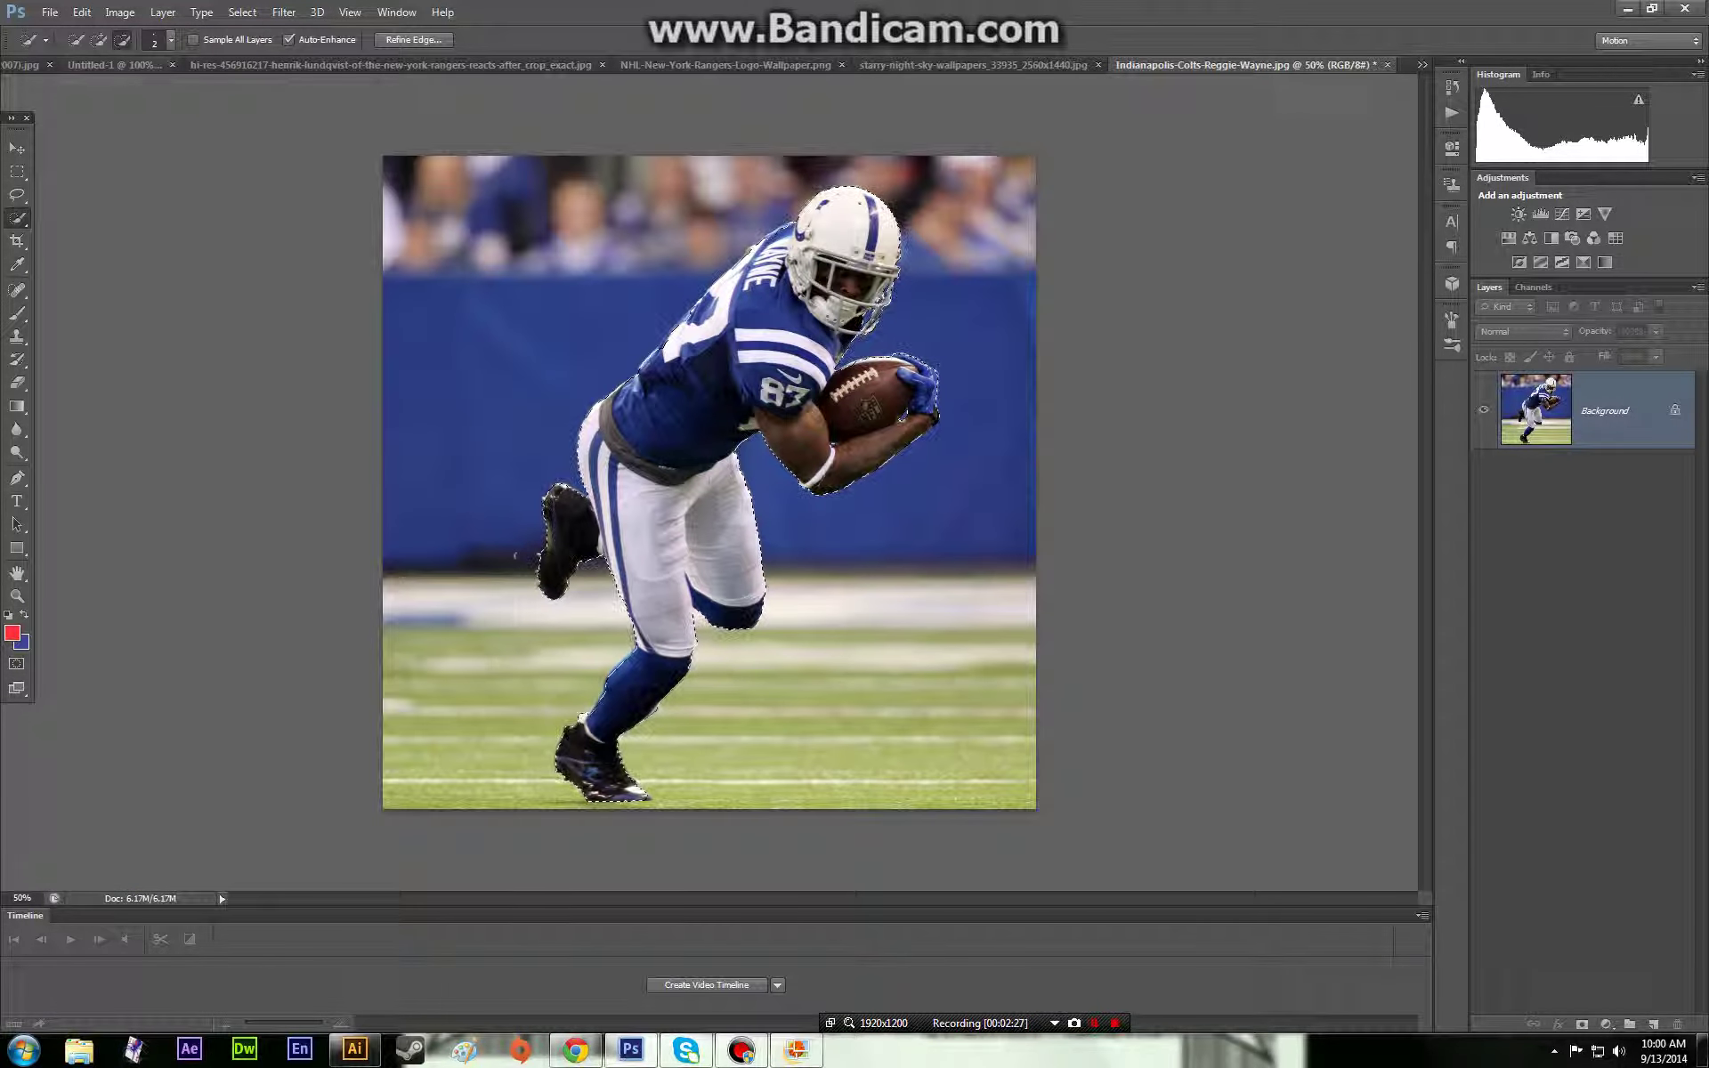
left_click(171, 39)
left_click_drag(74, 92, 239, 91)
Align the player copy as Layer 1 over the Colts photo, stretch it slightly taller, select Background
key("Return")
key("ctrl+d")
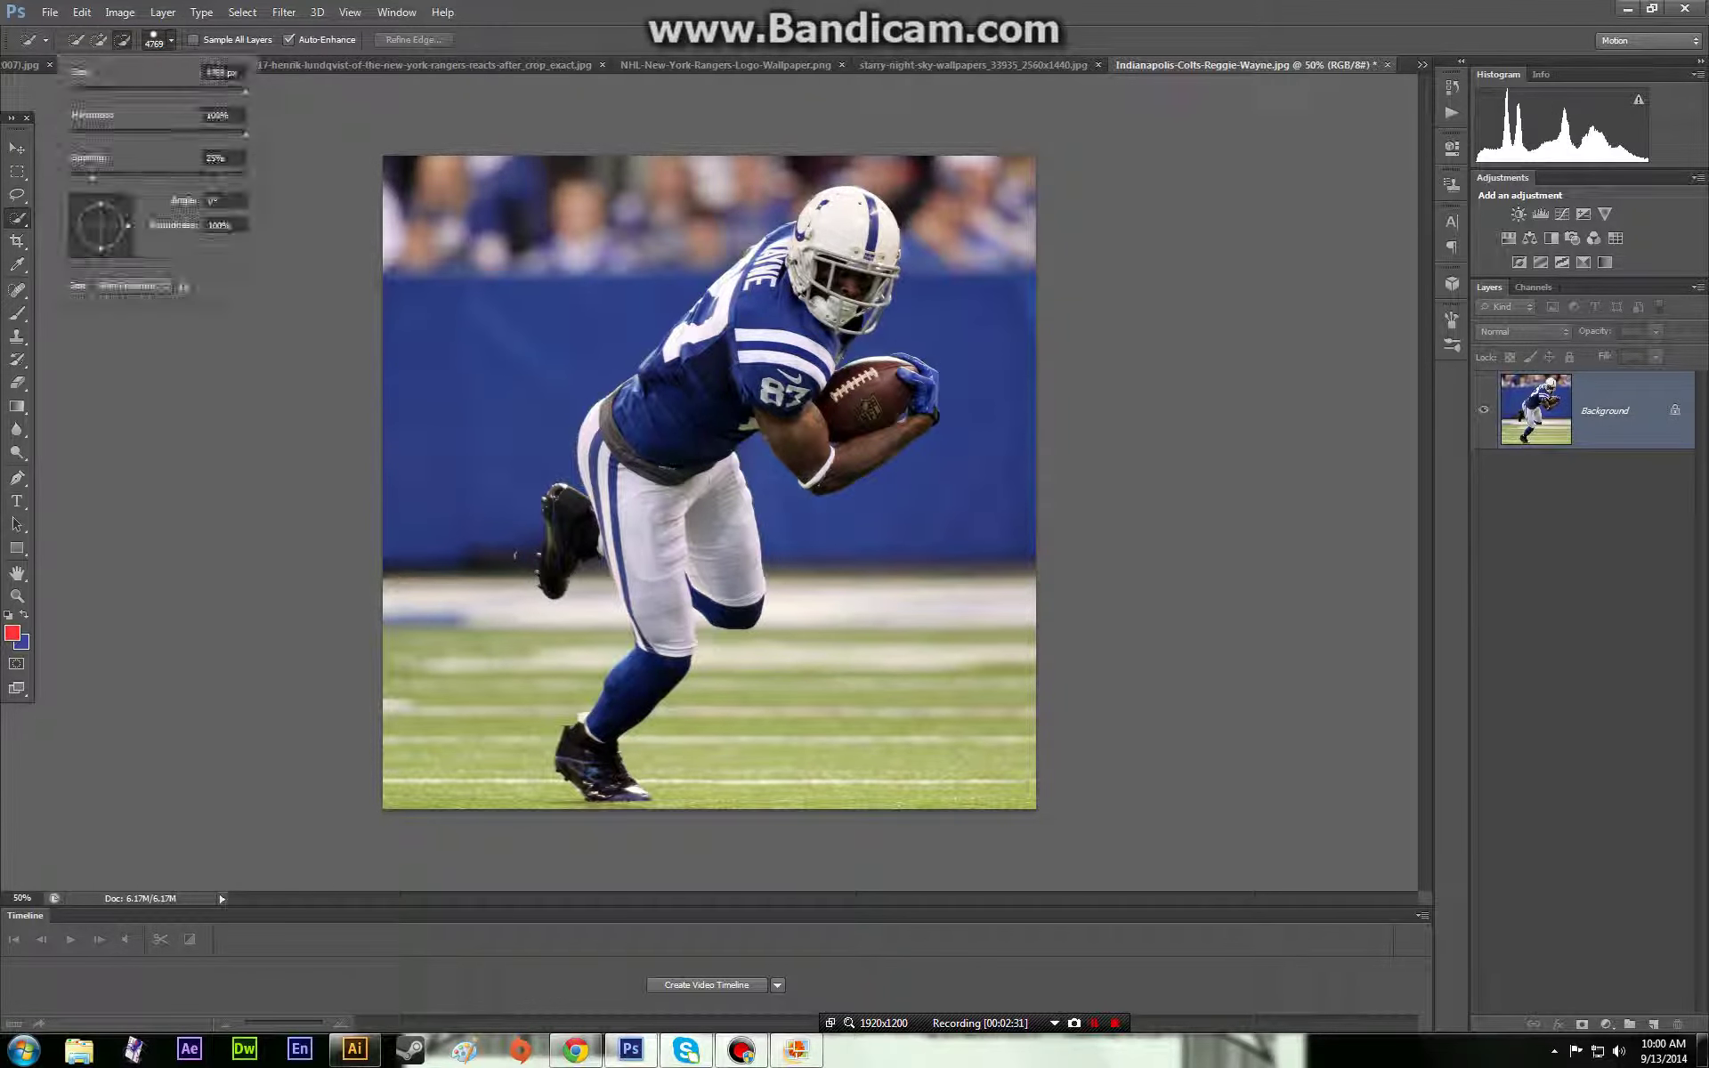
key("v")
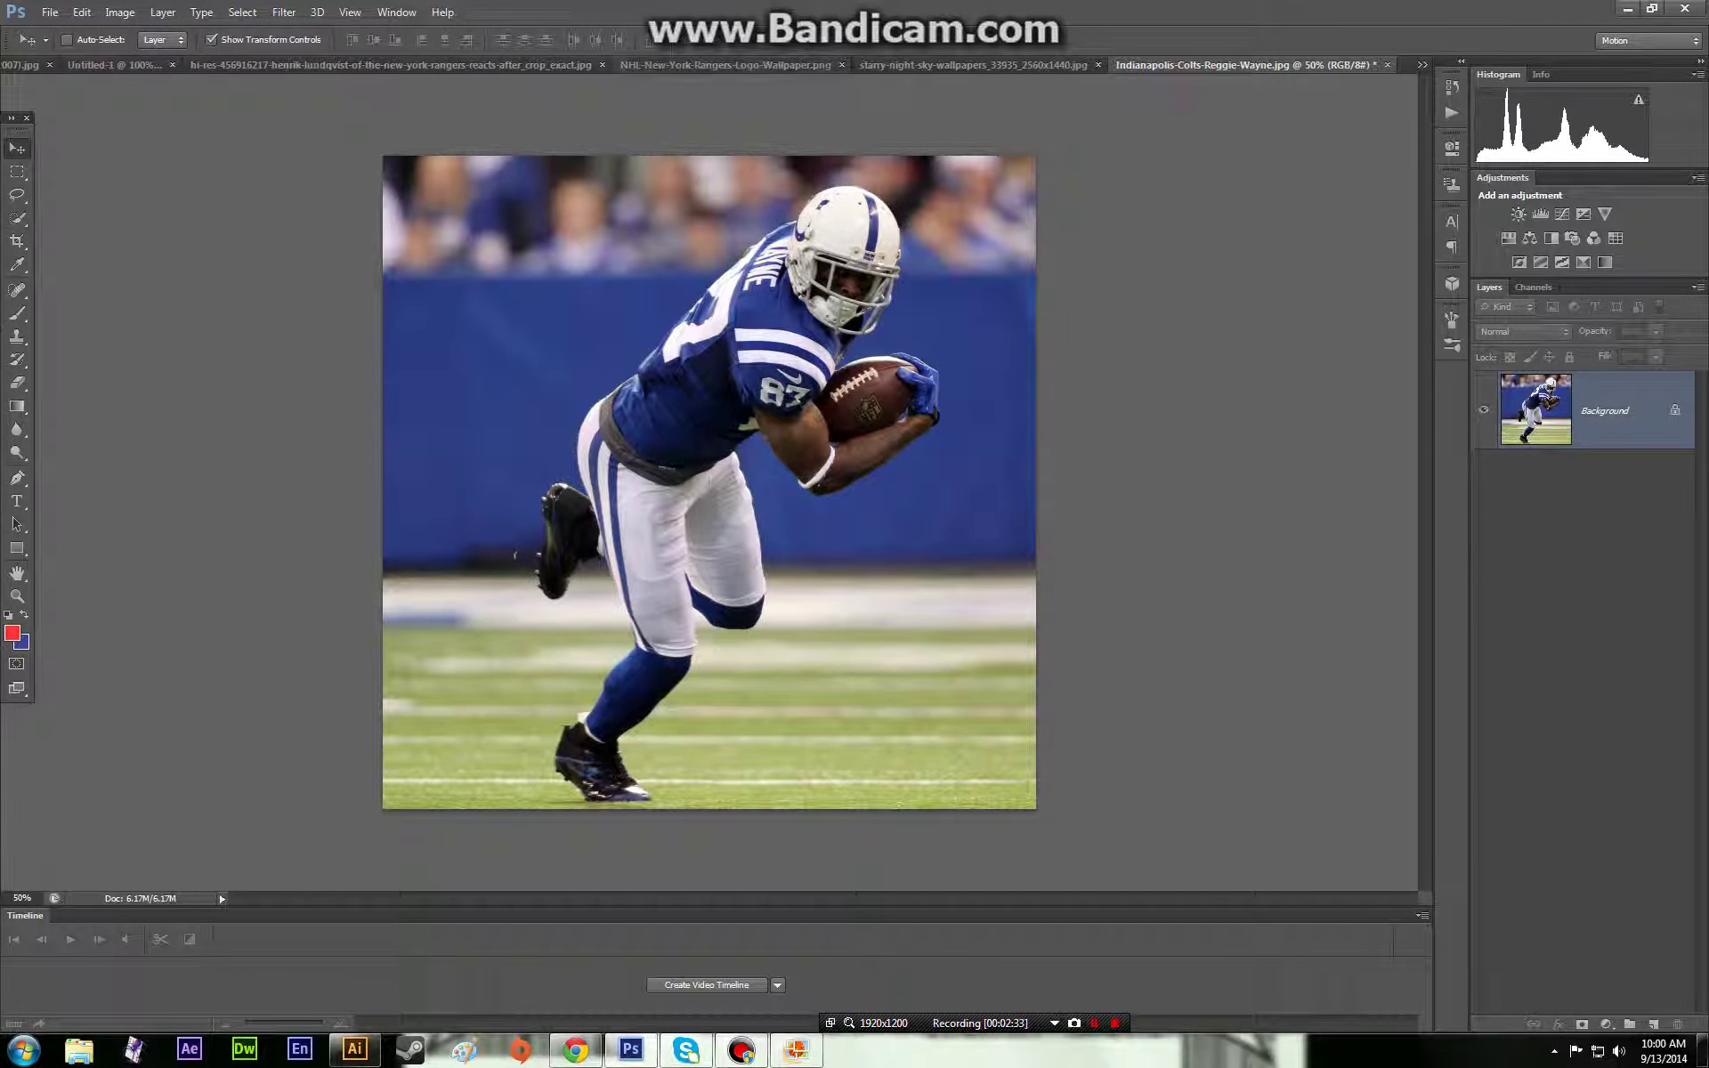
left_click_drag(710, 480, 1068, 205)
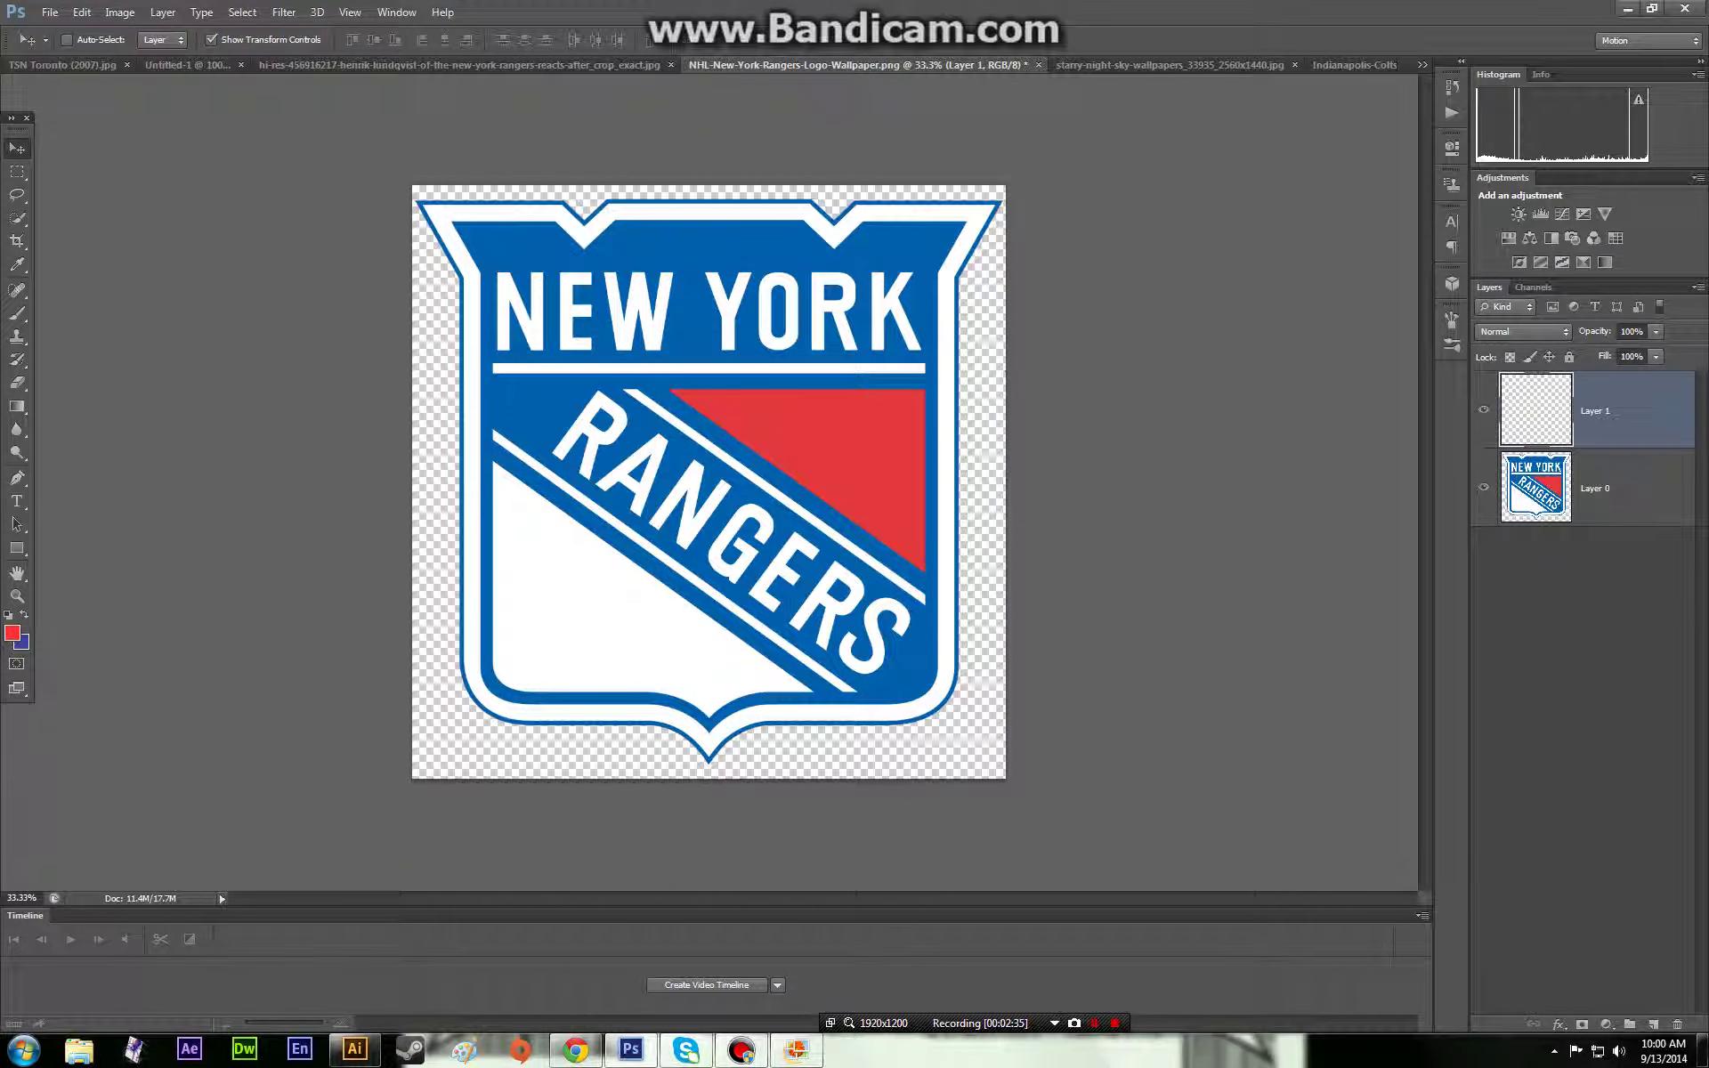
left_click(1354, 65)
mouse_move(775, 285)
left_mouse_down()
mouse_move(788, 203)
mouse_move(750, 247)
left_mouse_up()
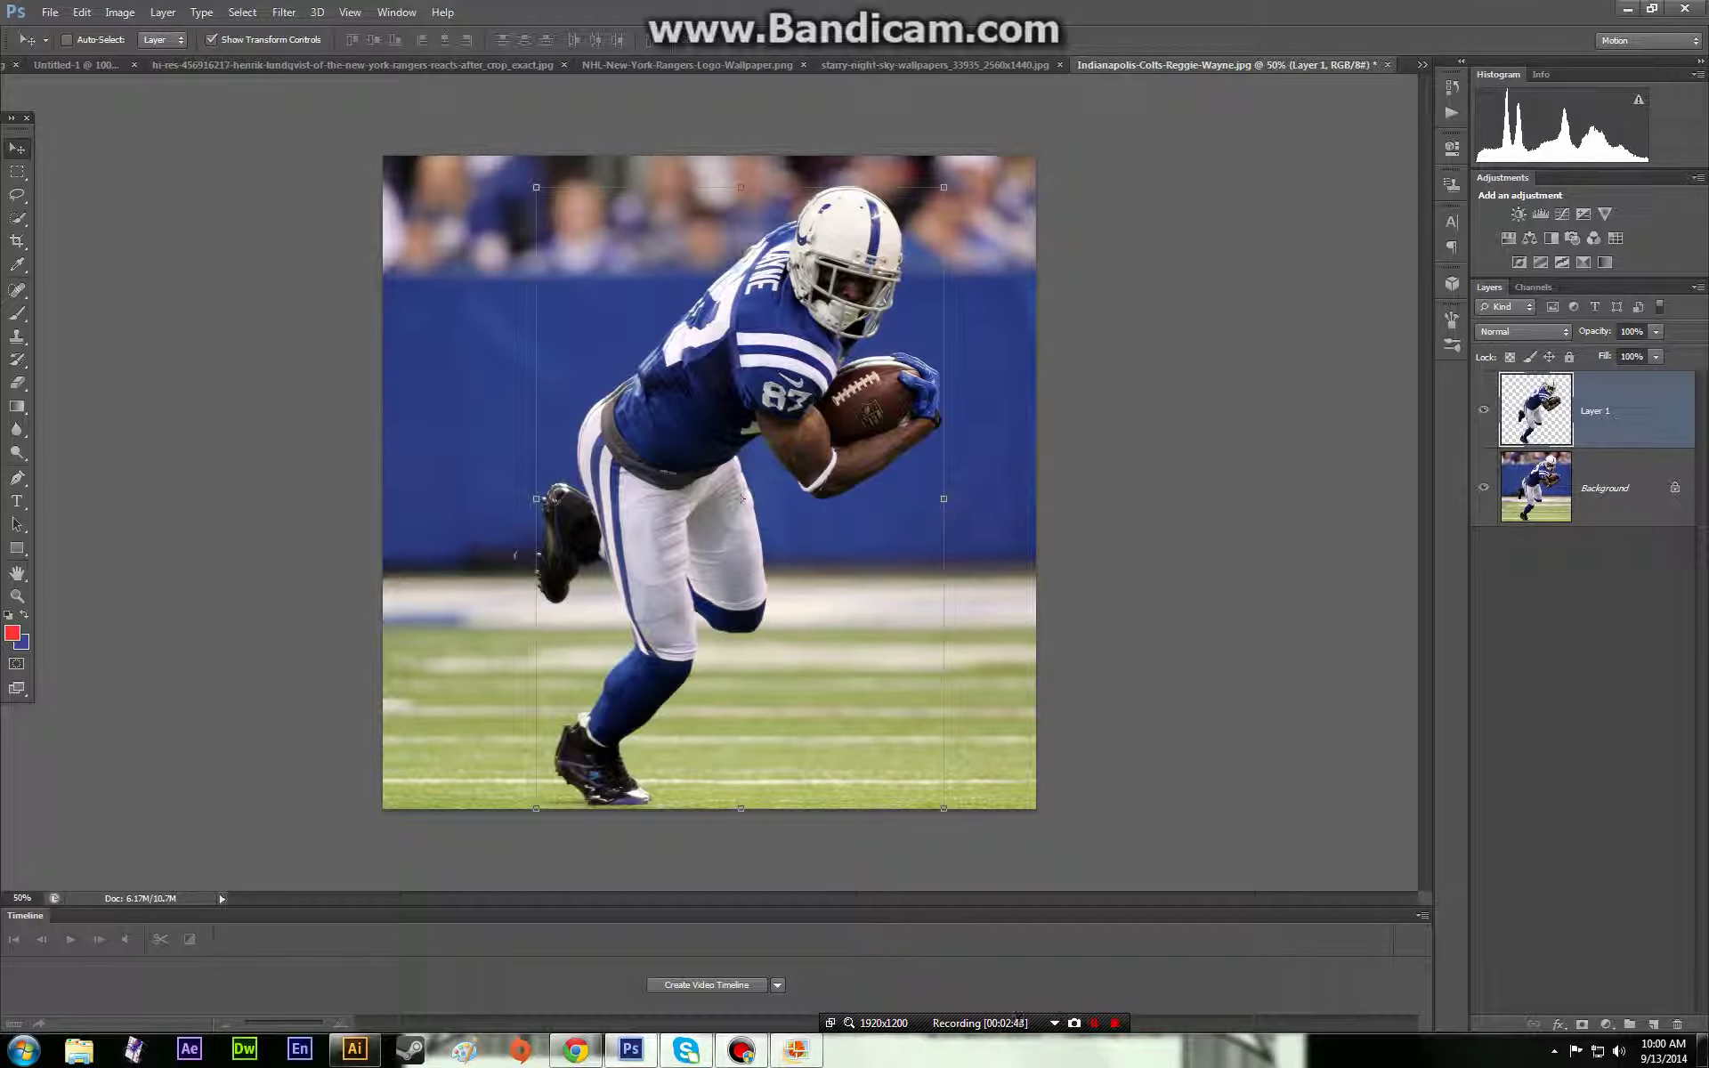
left_click_drag(536, 187, 533, 180)
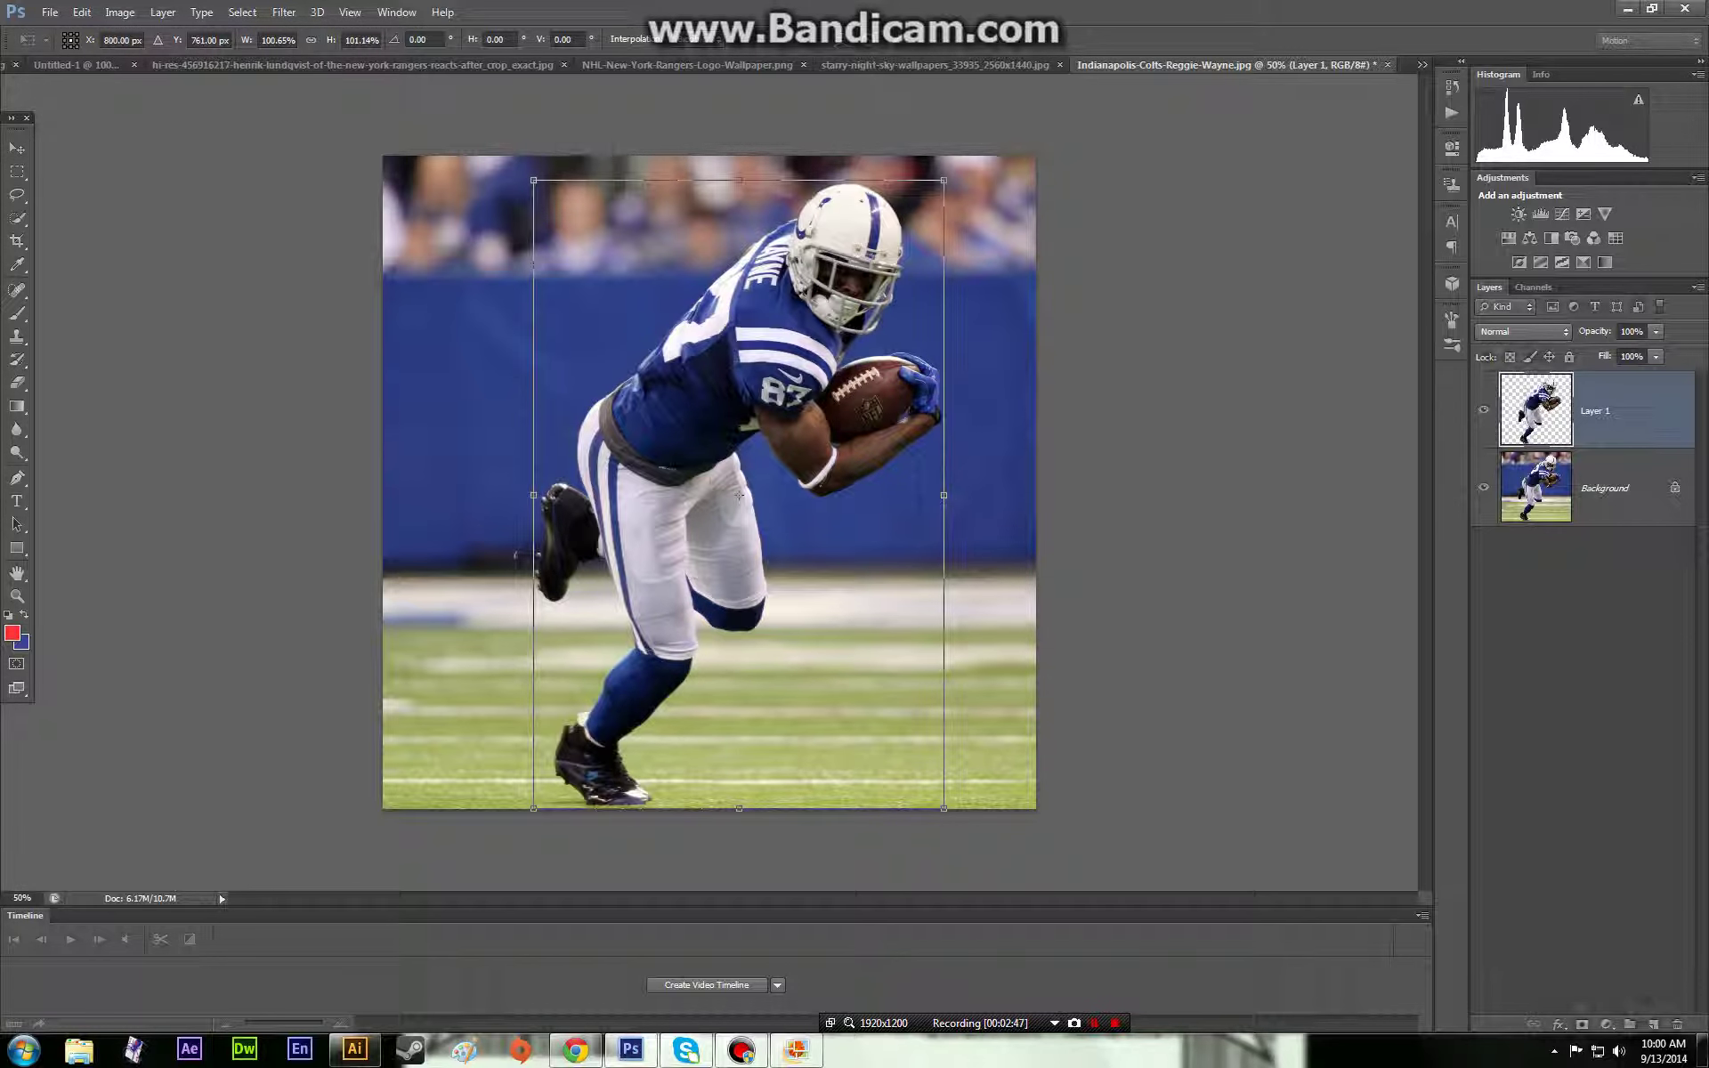
key("Return")
key("alt+bracketleft")
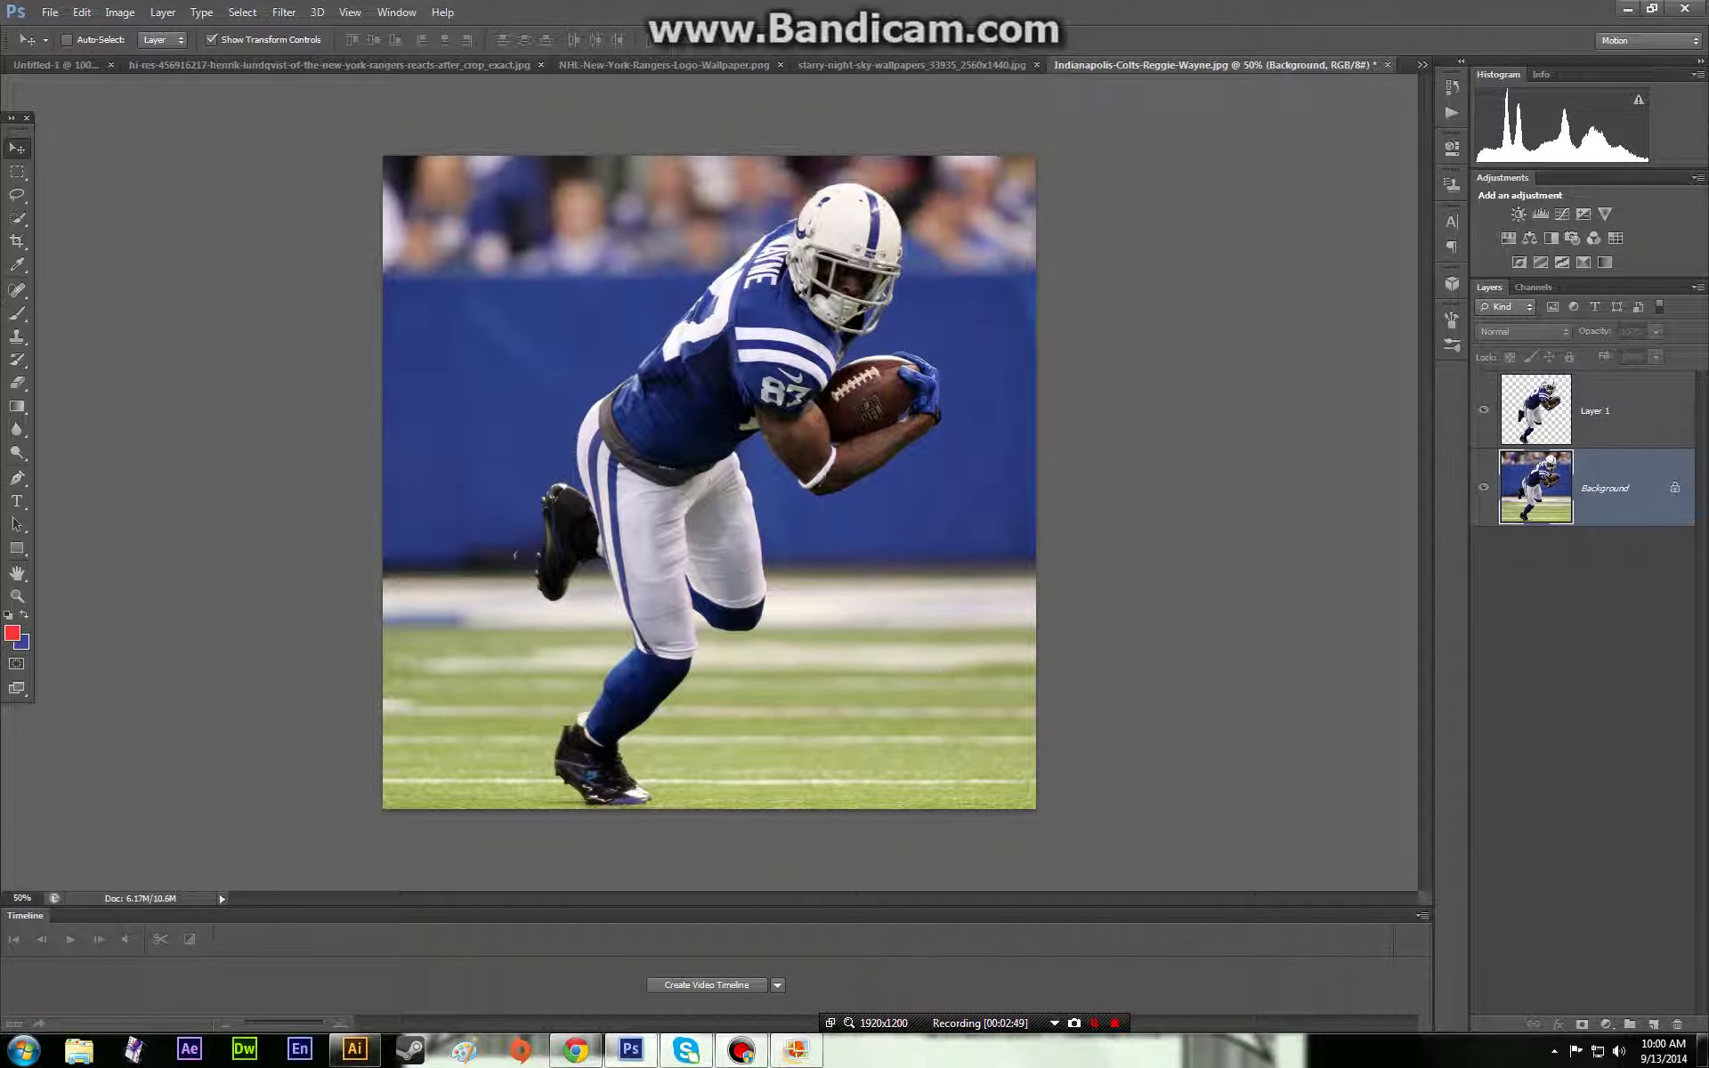
Convert the background to black and white and apply a 4.8 px Gaussian blur
key("ctrl+alt+shift+b")
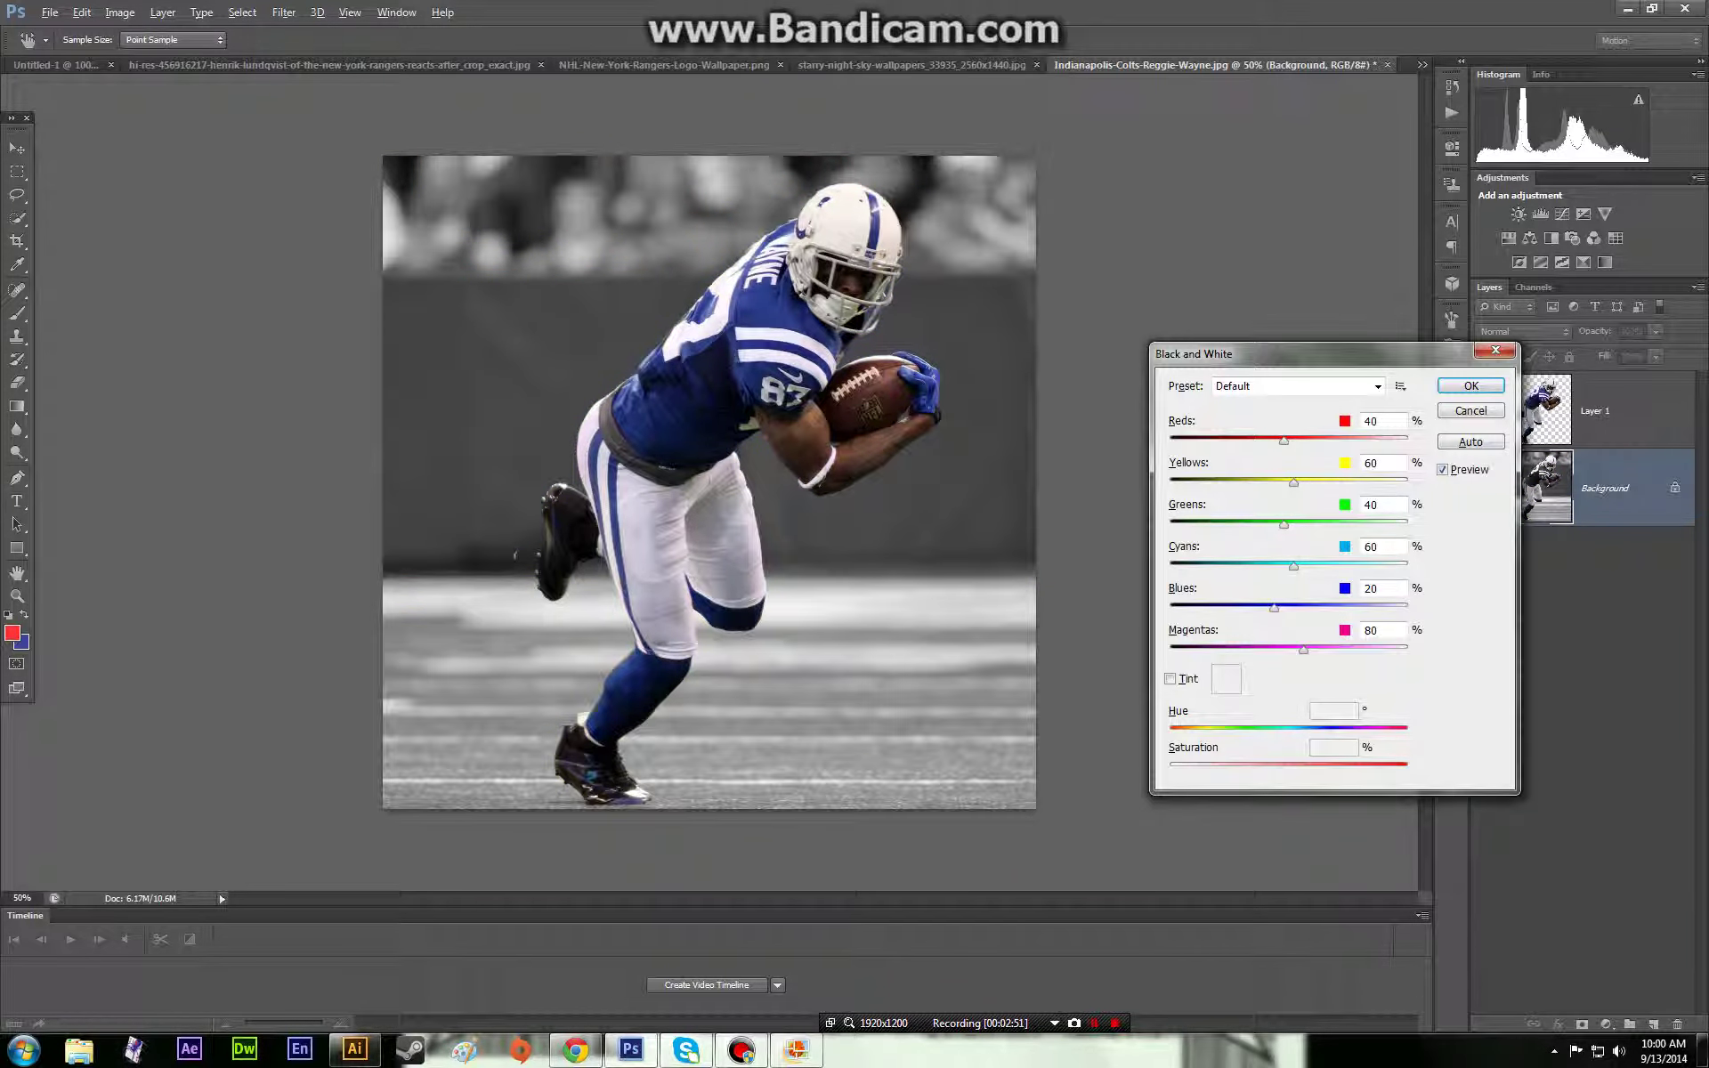
key("Return")
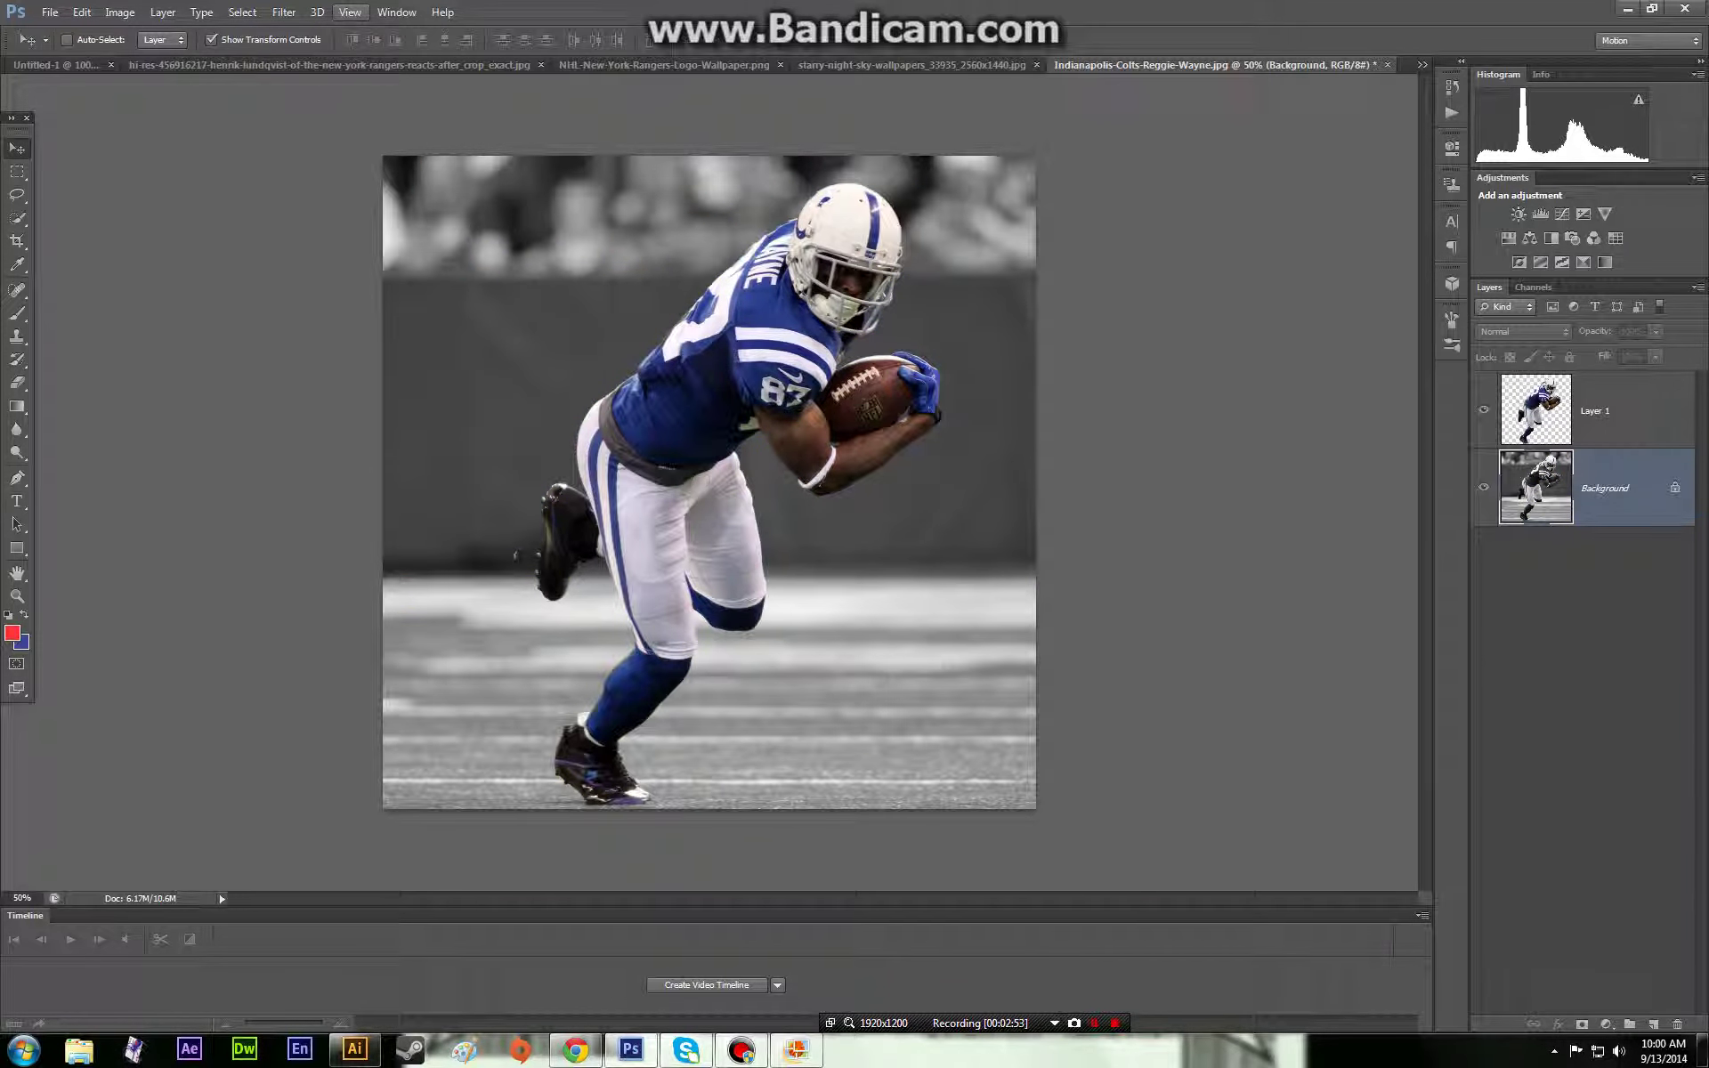
left_click(284, 12)
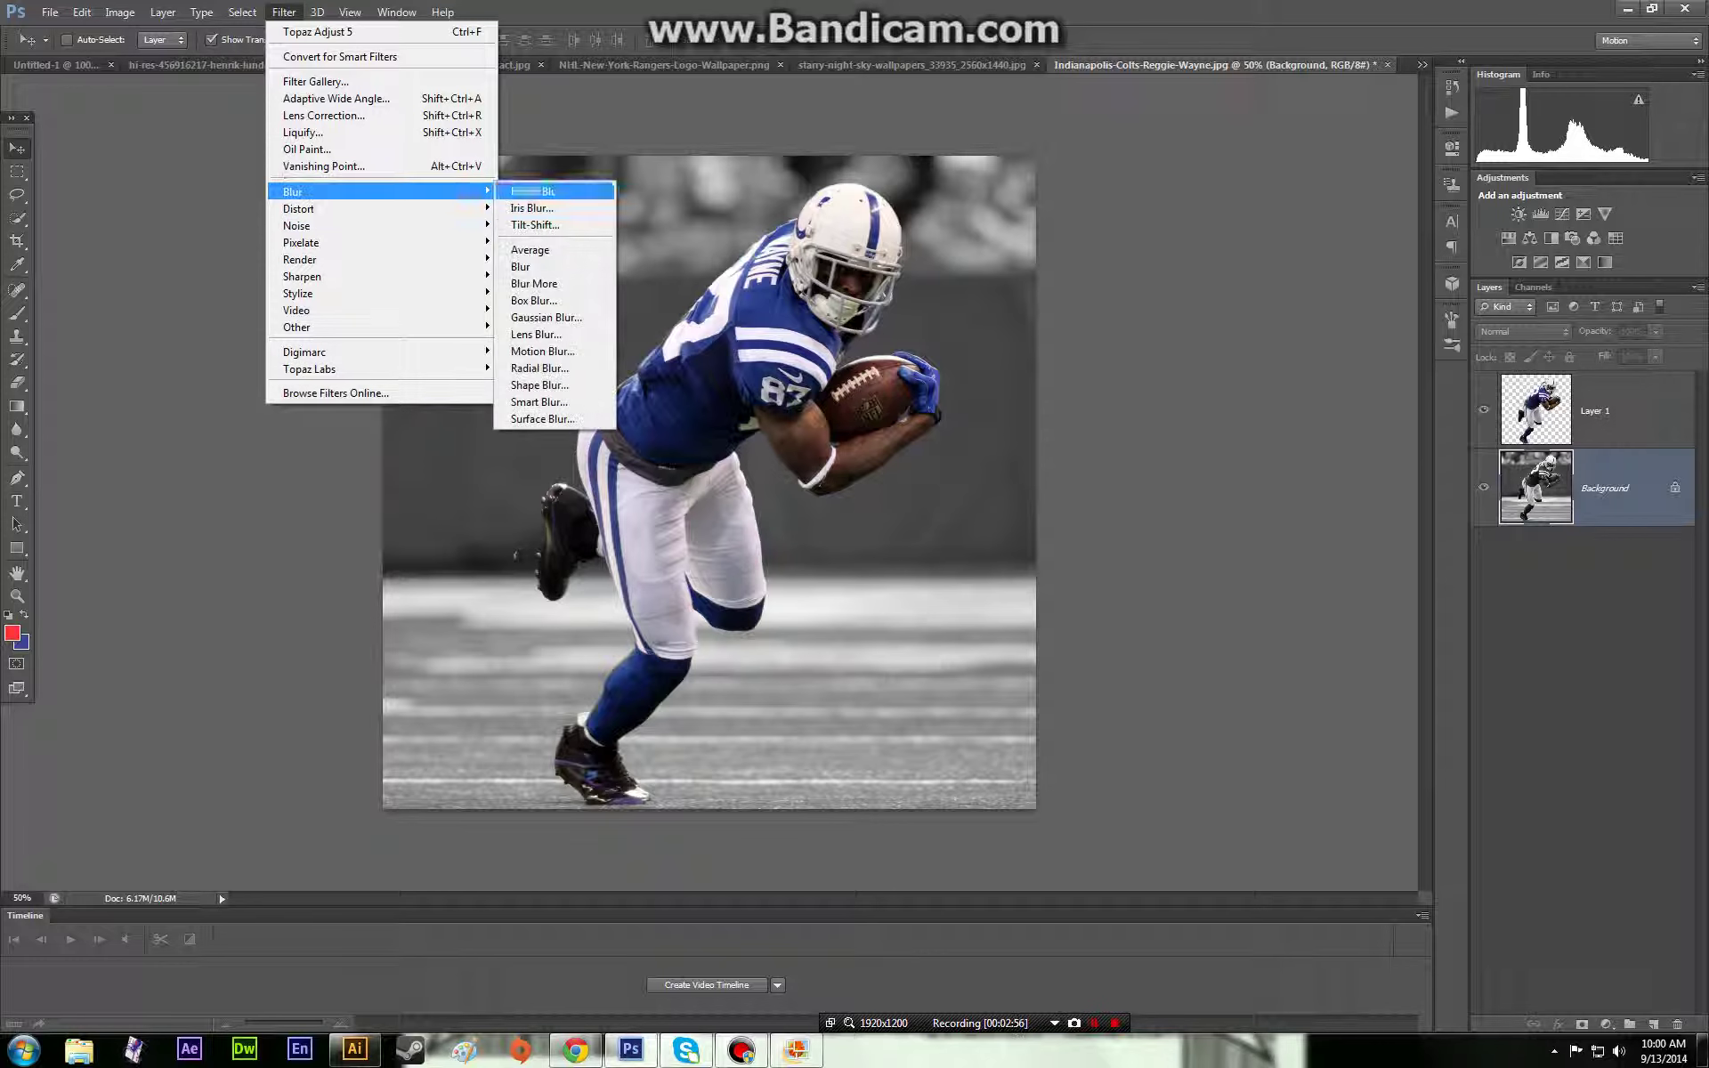
left_click(545, 317)
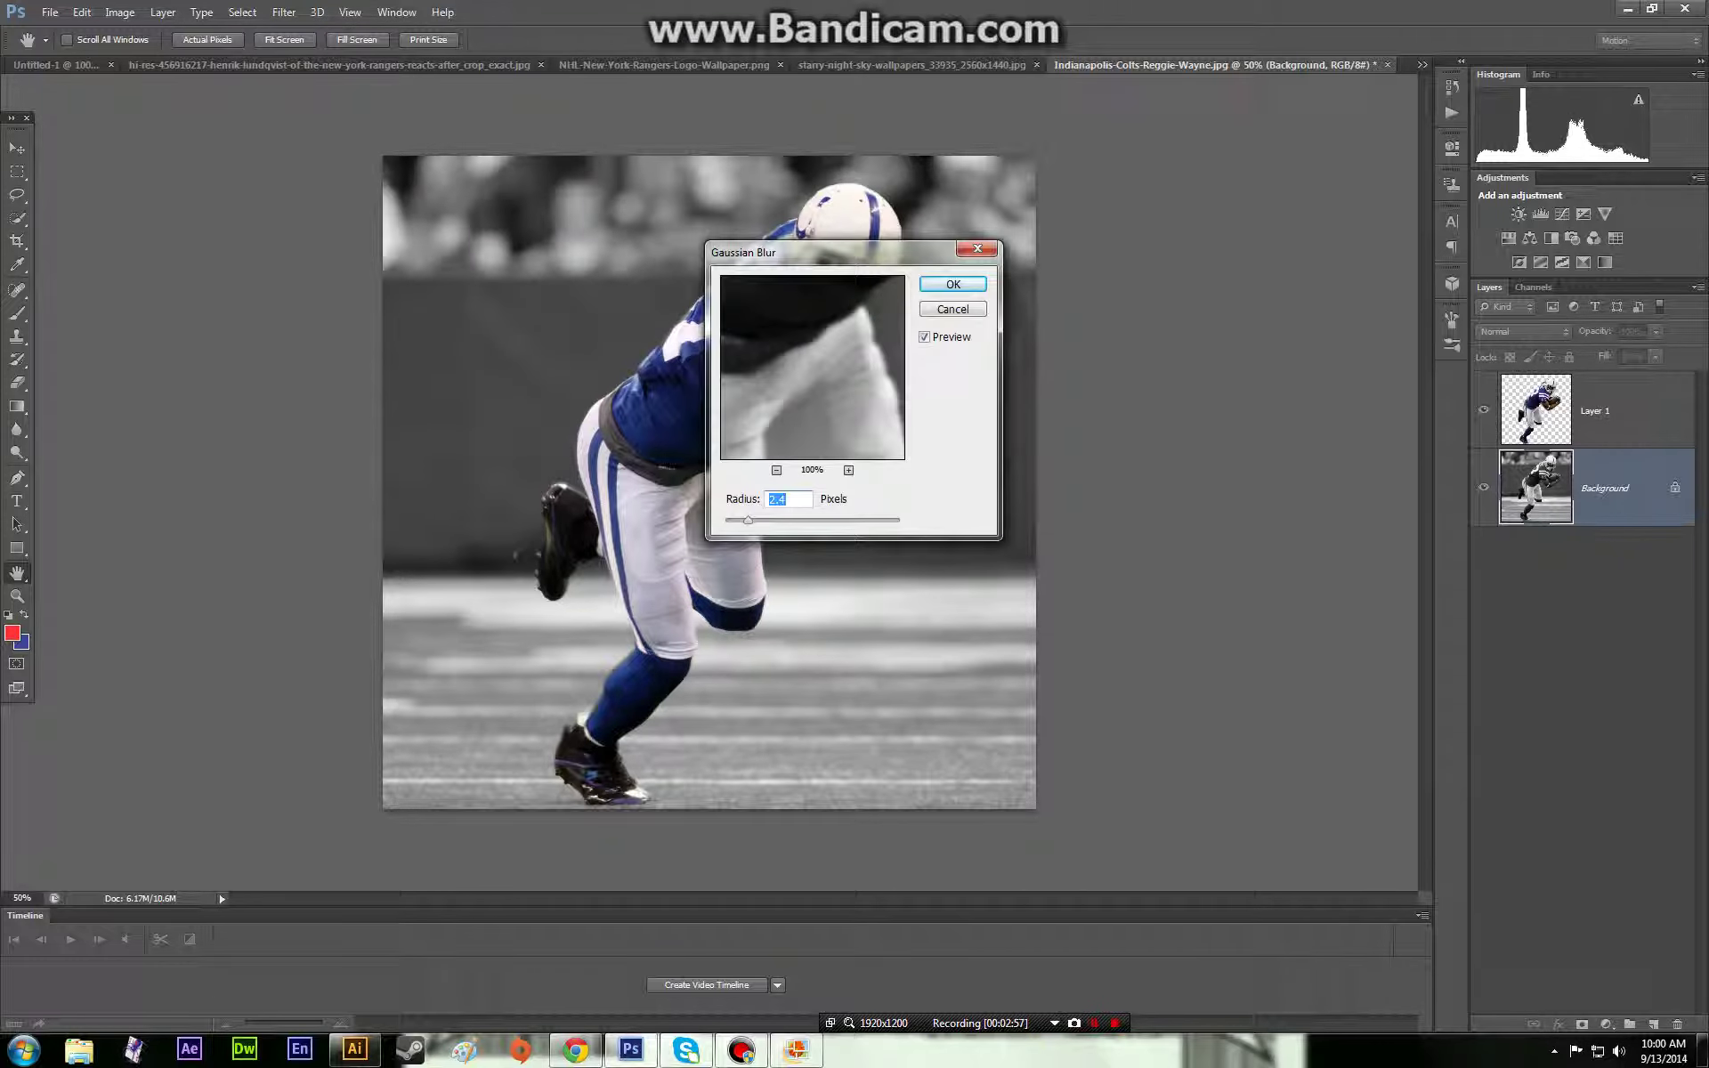
left_click_drag(751, 520, 771, 520)
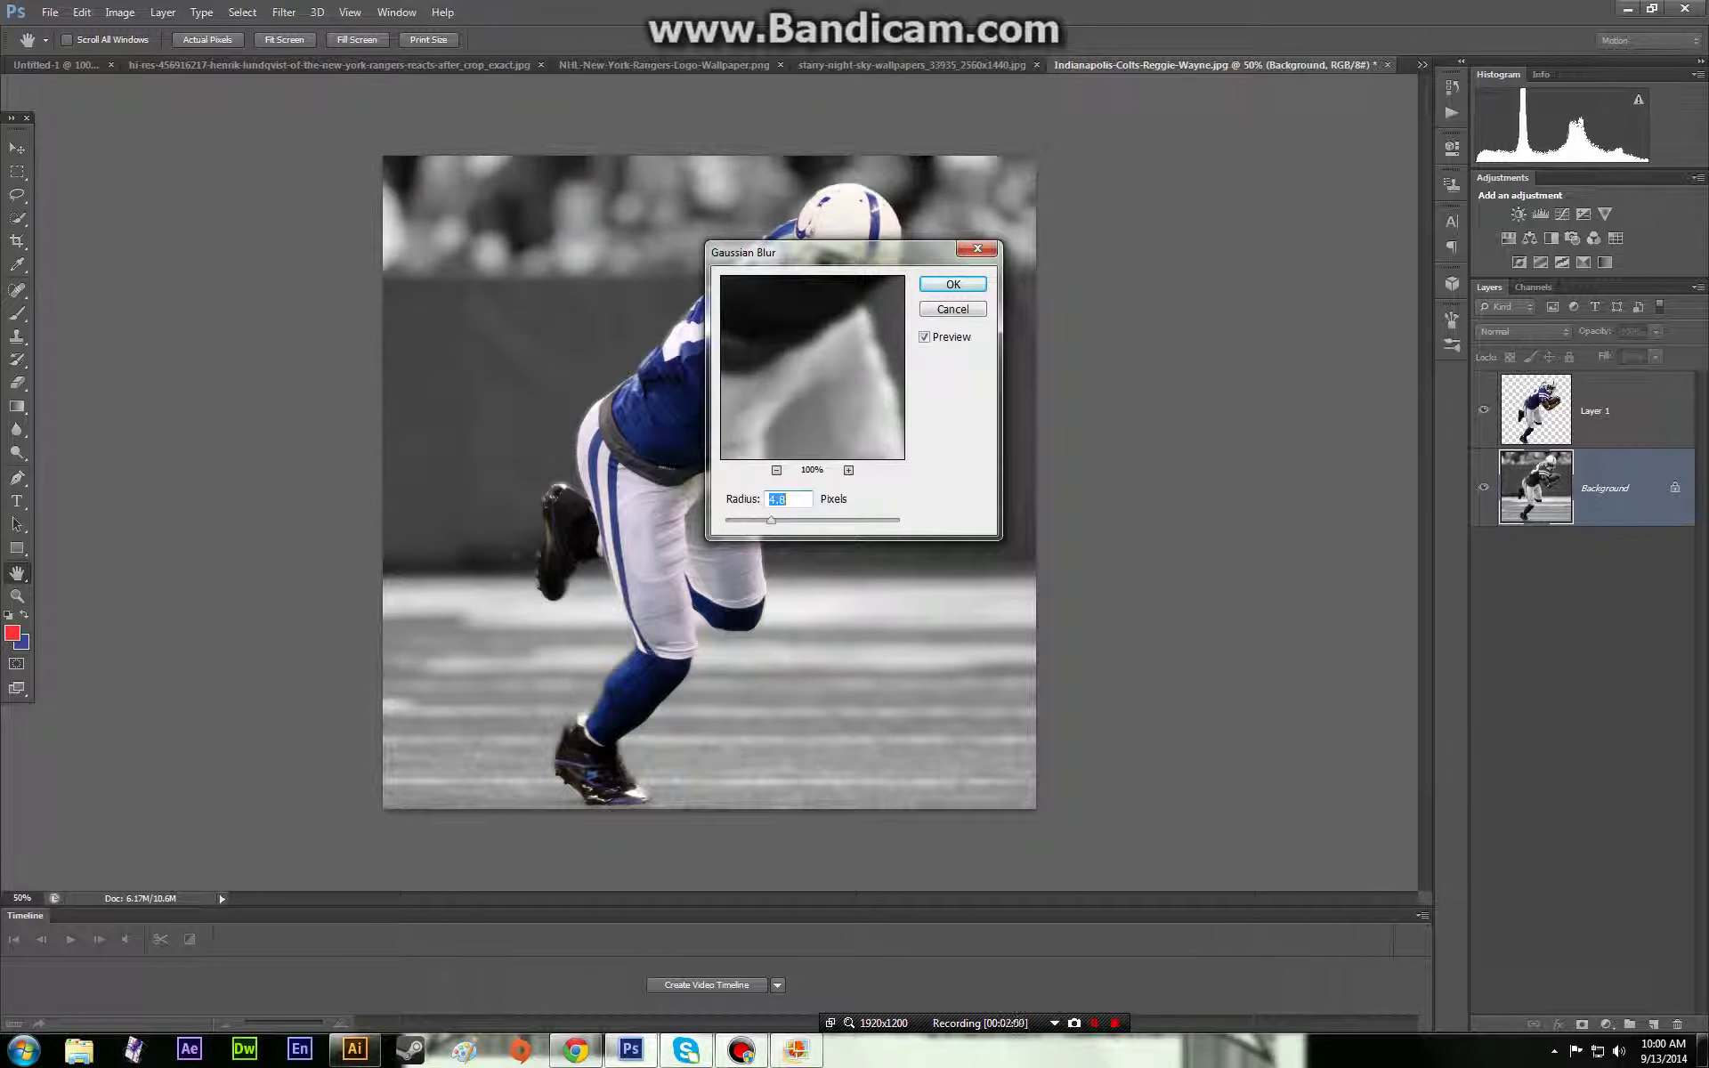
left_click(952, 284)
Add a motion blur to the background at angle 11° and distance 31 pixels
left_click(284, 12)
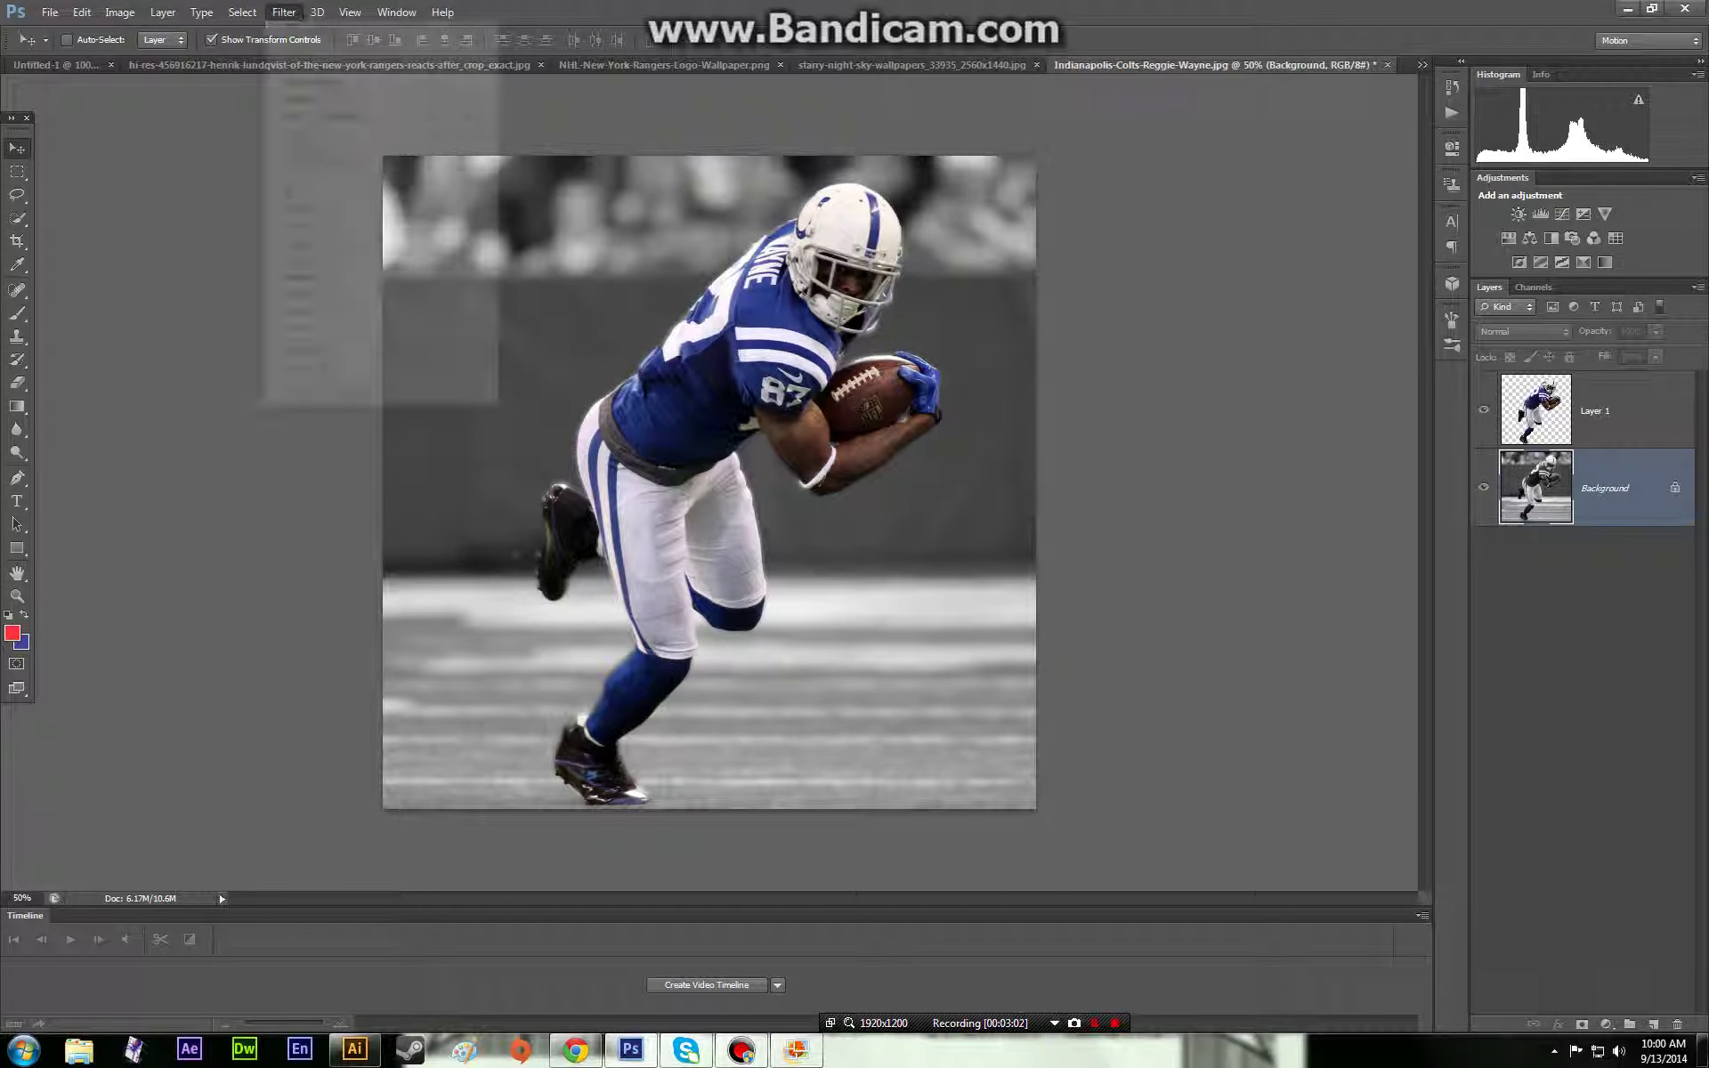
mouse_move(380, 191)
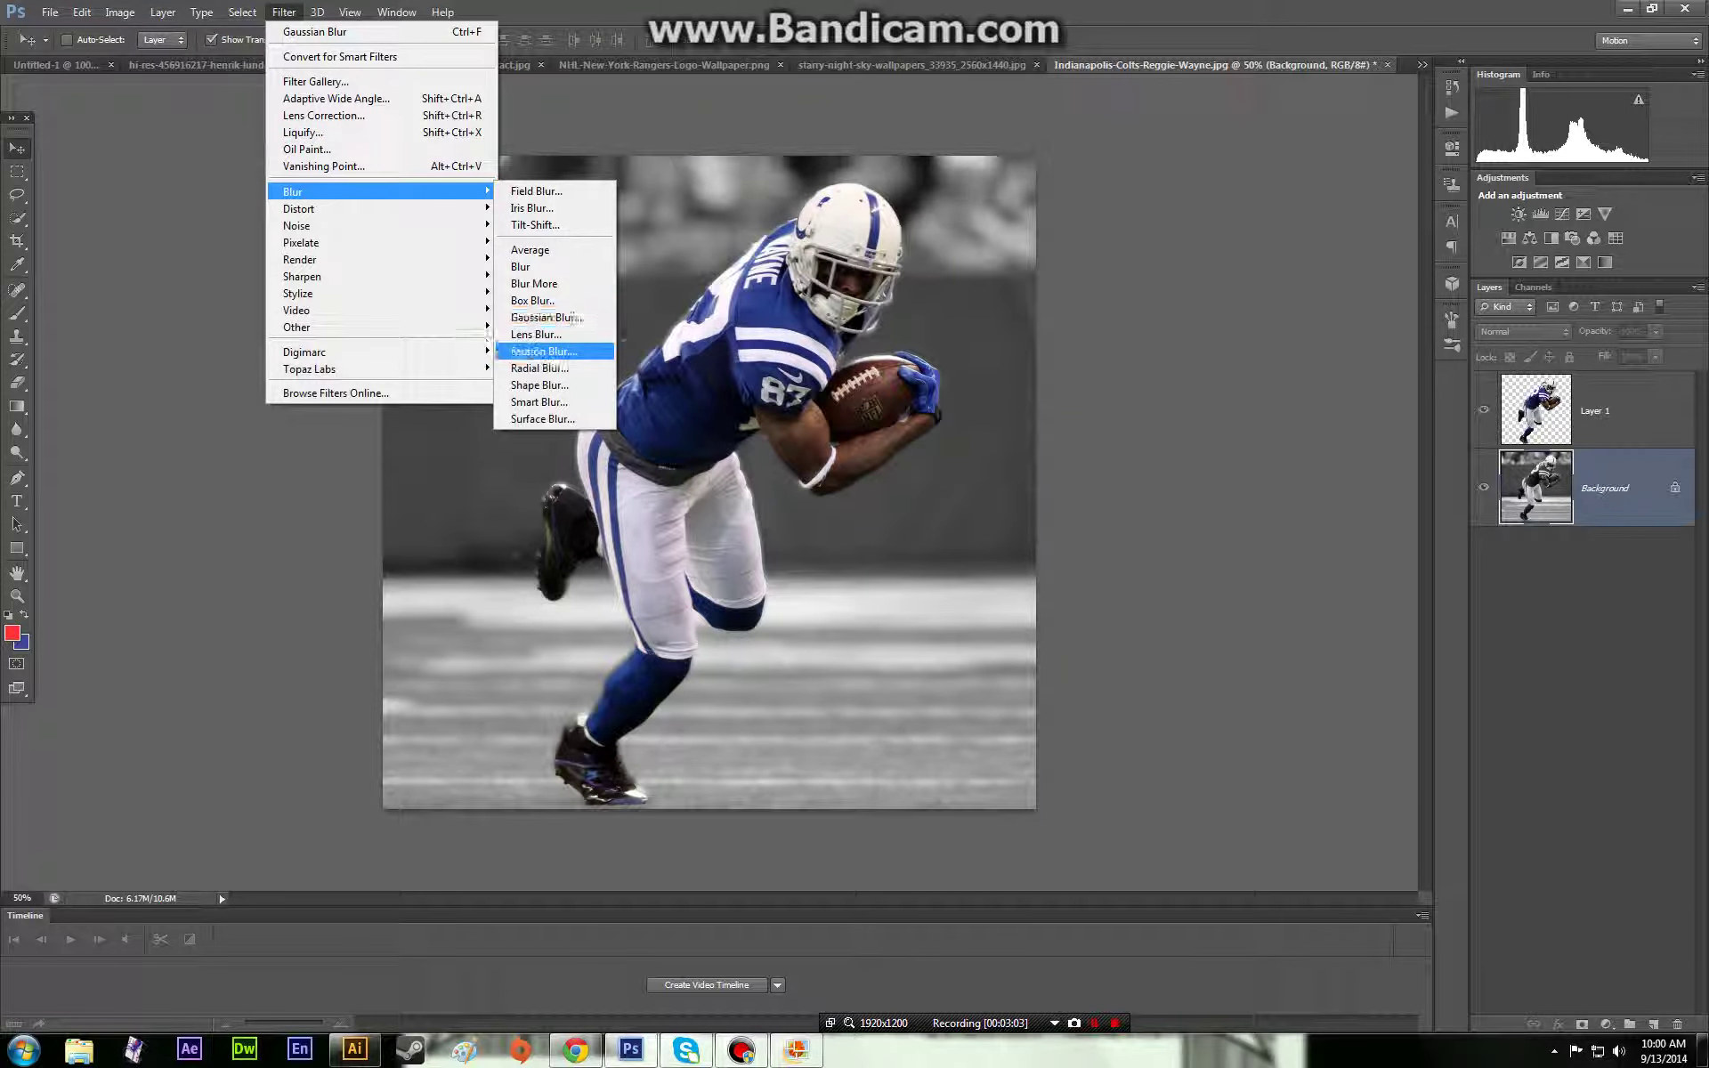
left_click(561, 350)
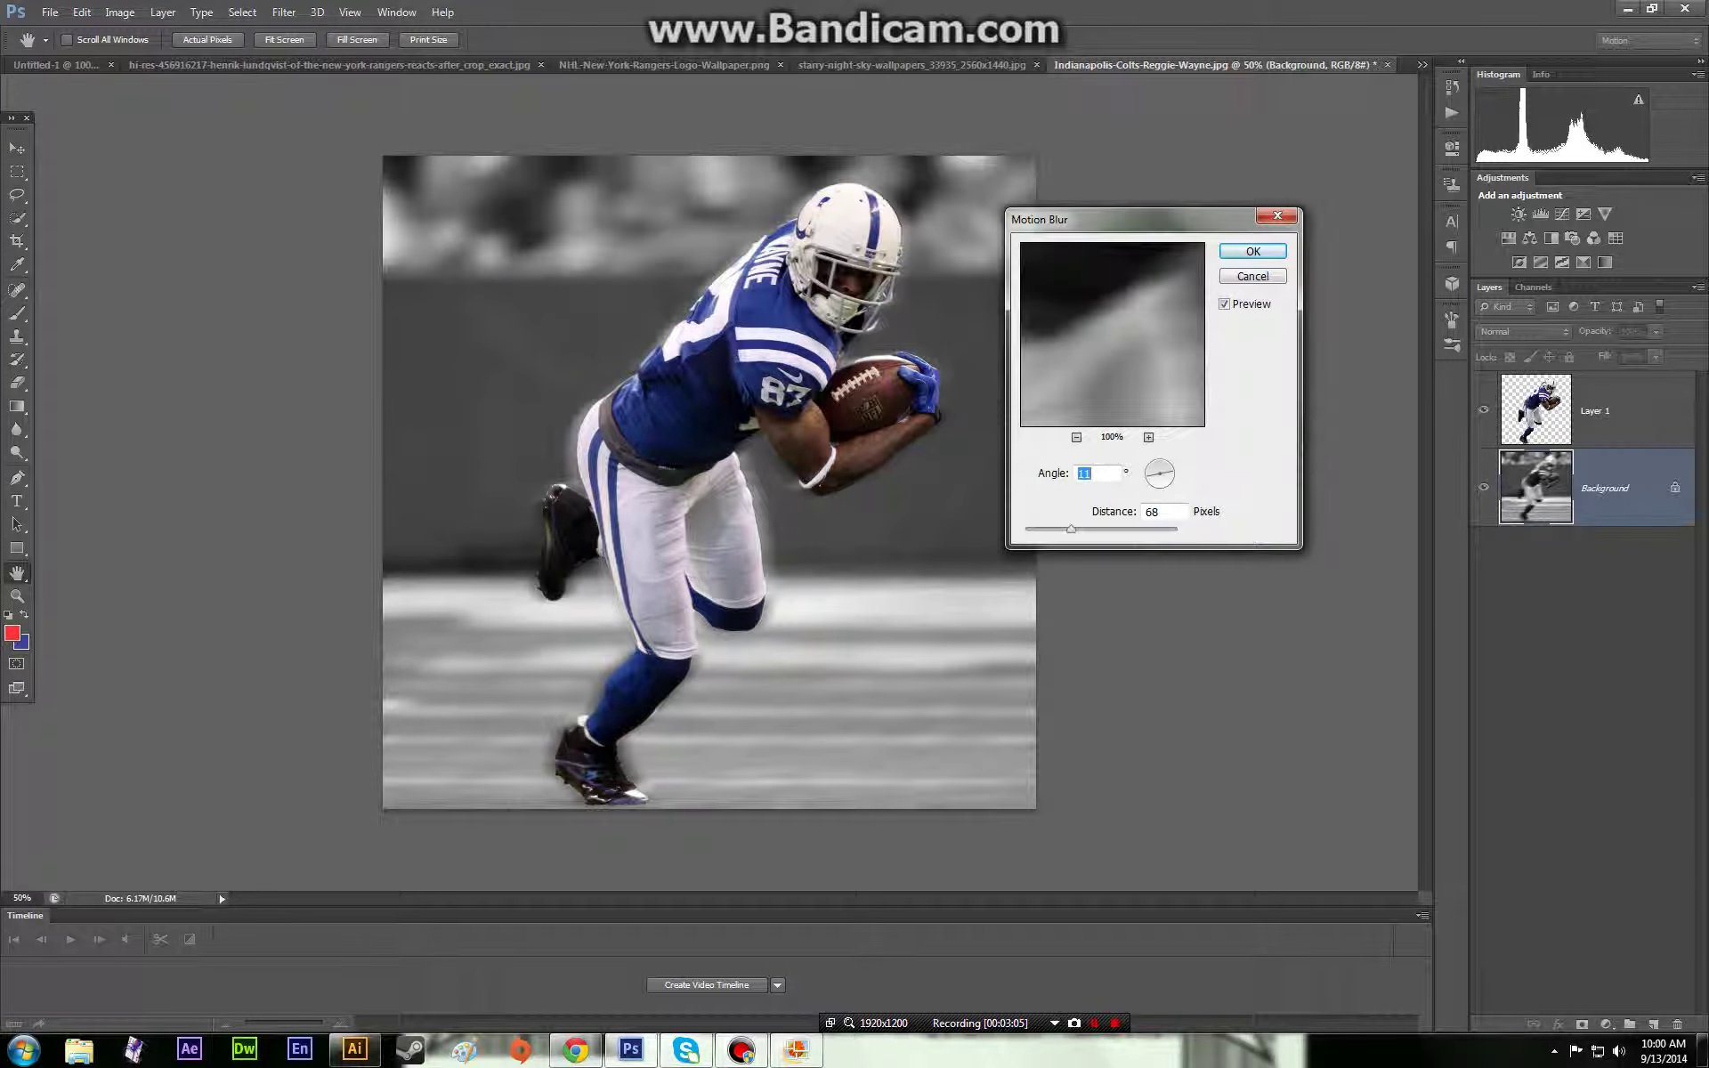
left_click_drag(1071, 529, 1051, 529)
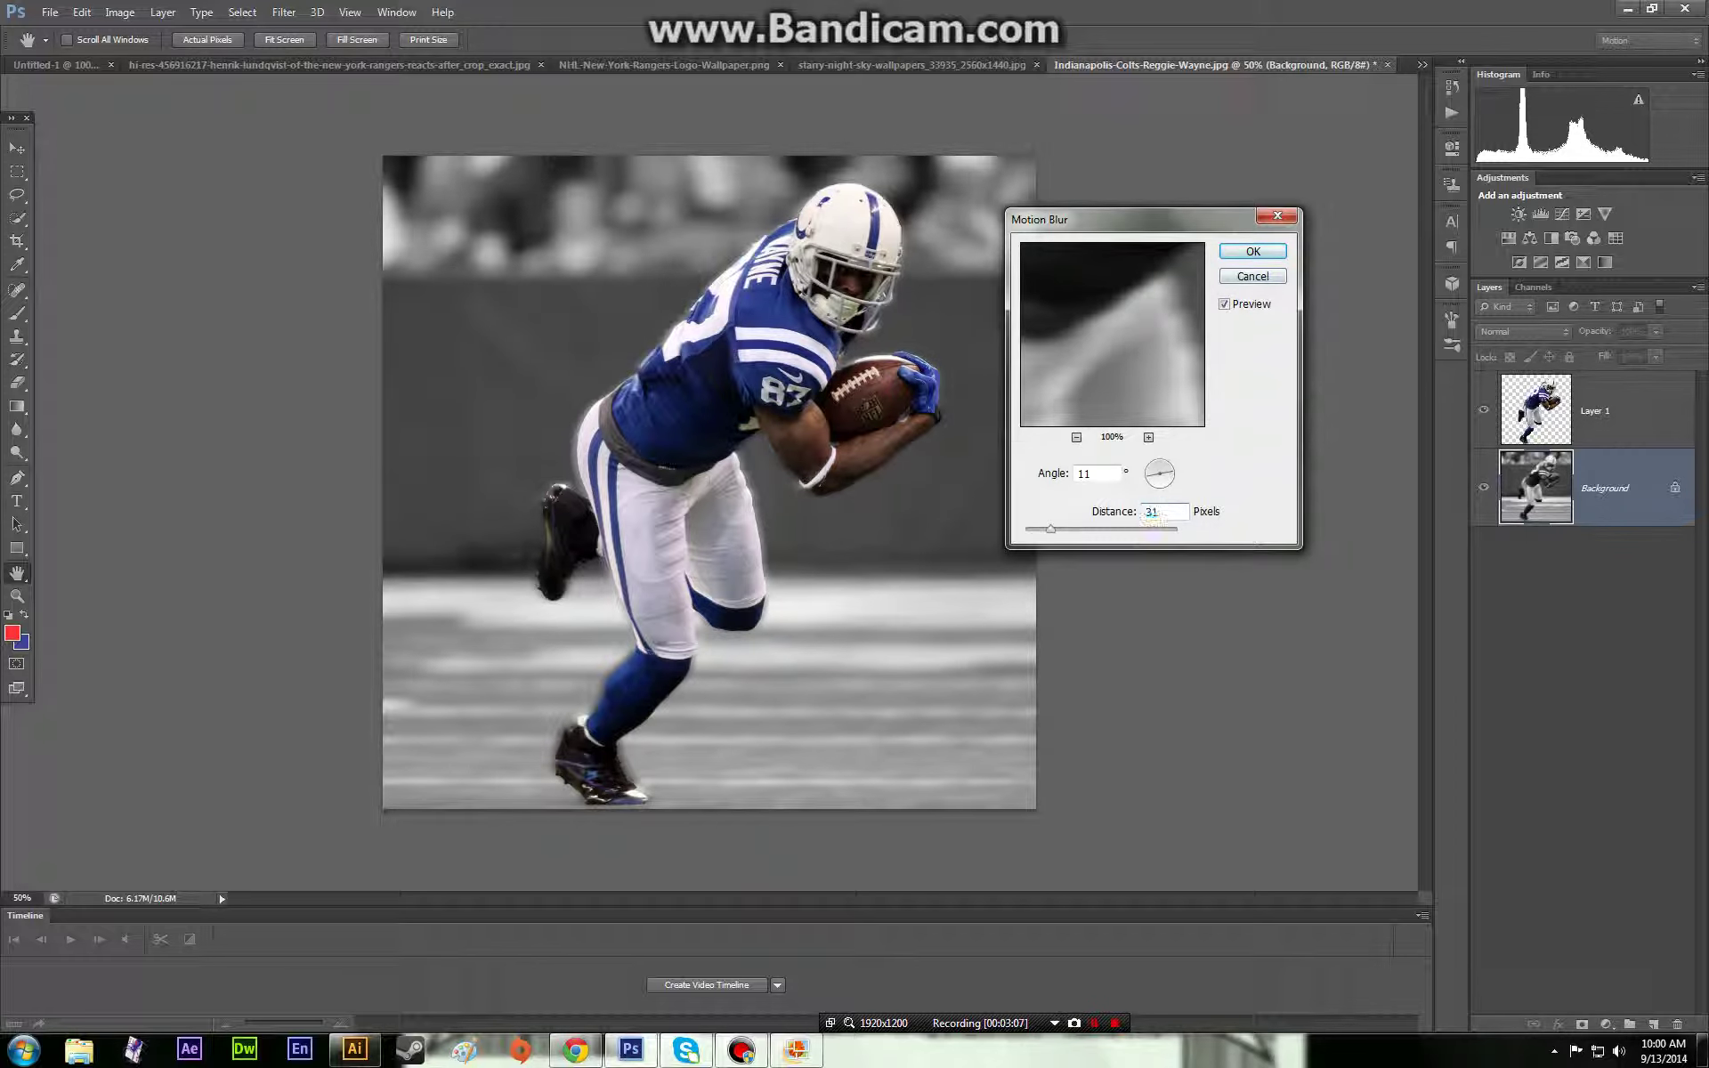
key("Return")
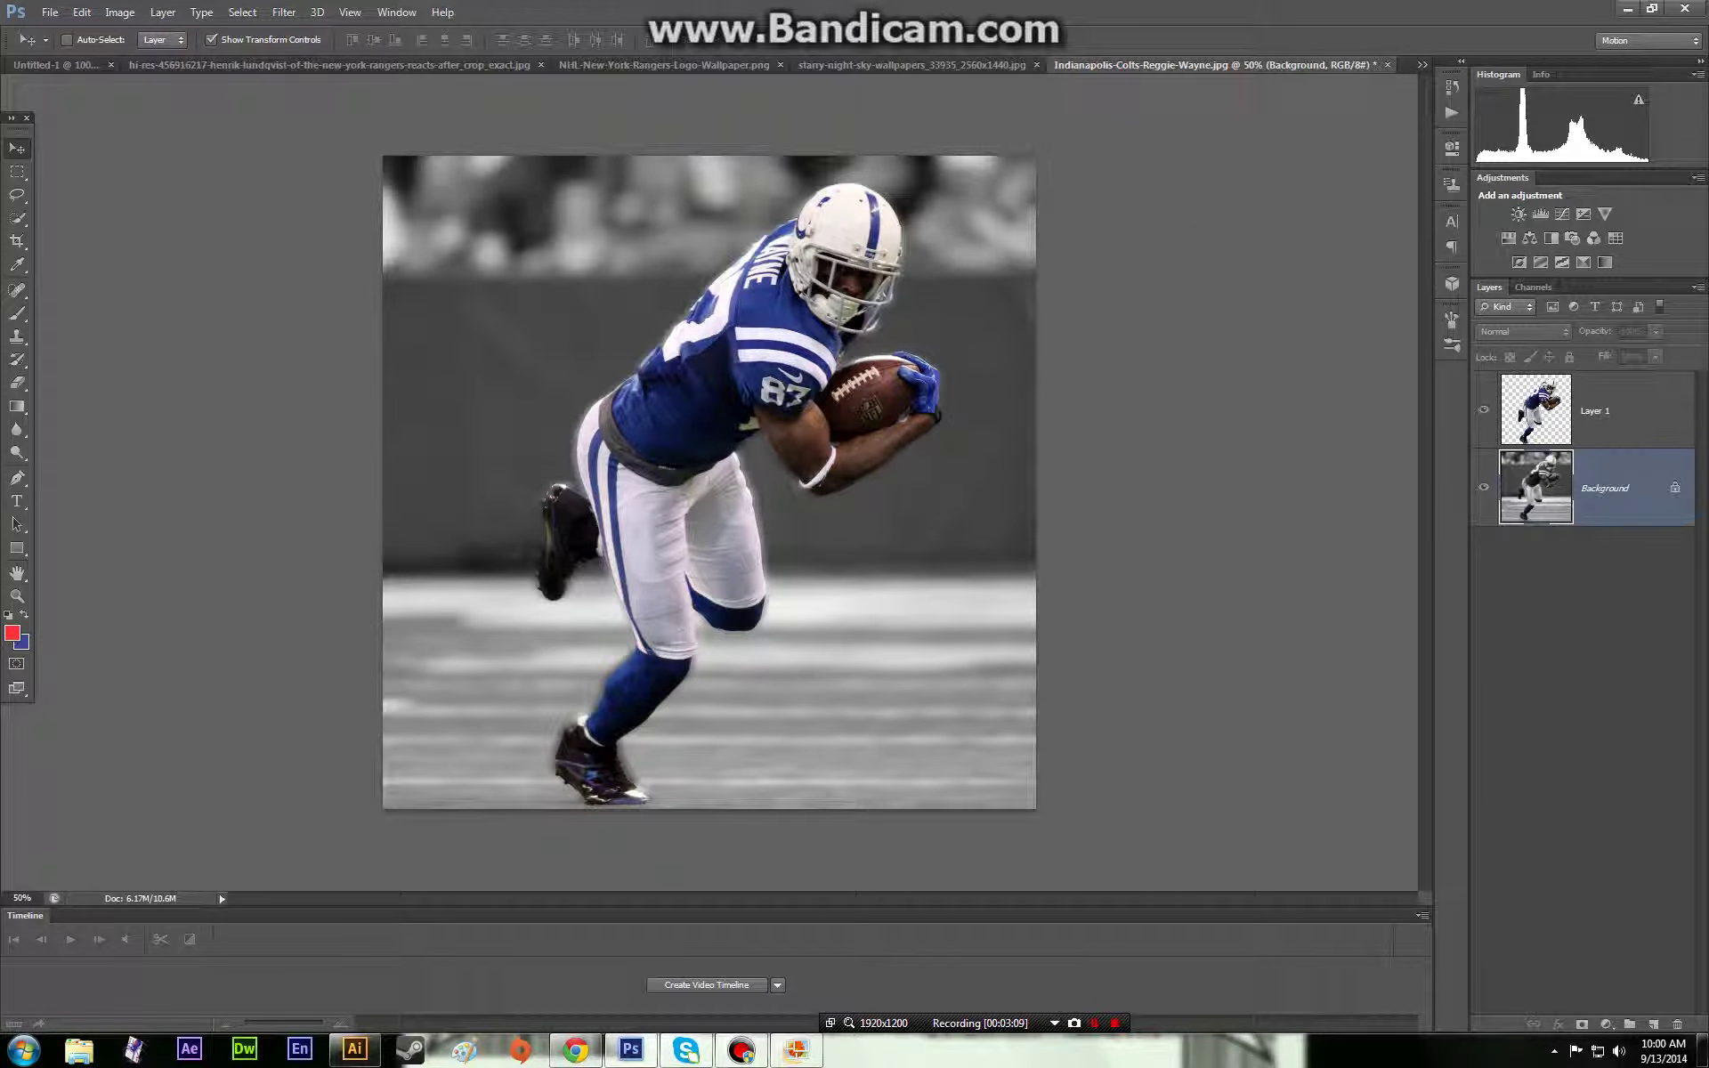
Add a new Layer 2 filled with a white-to-blue diagonal gradient from sampled photo colours
key("ctrl+shift+alt+n")
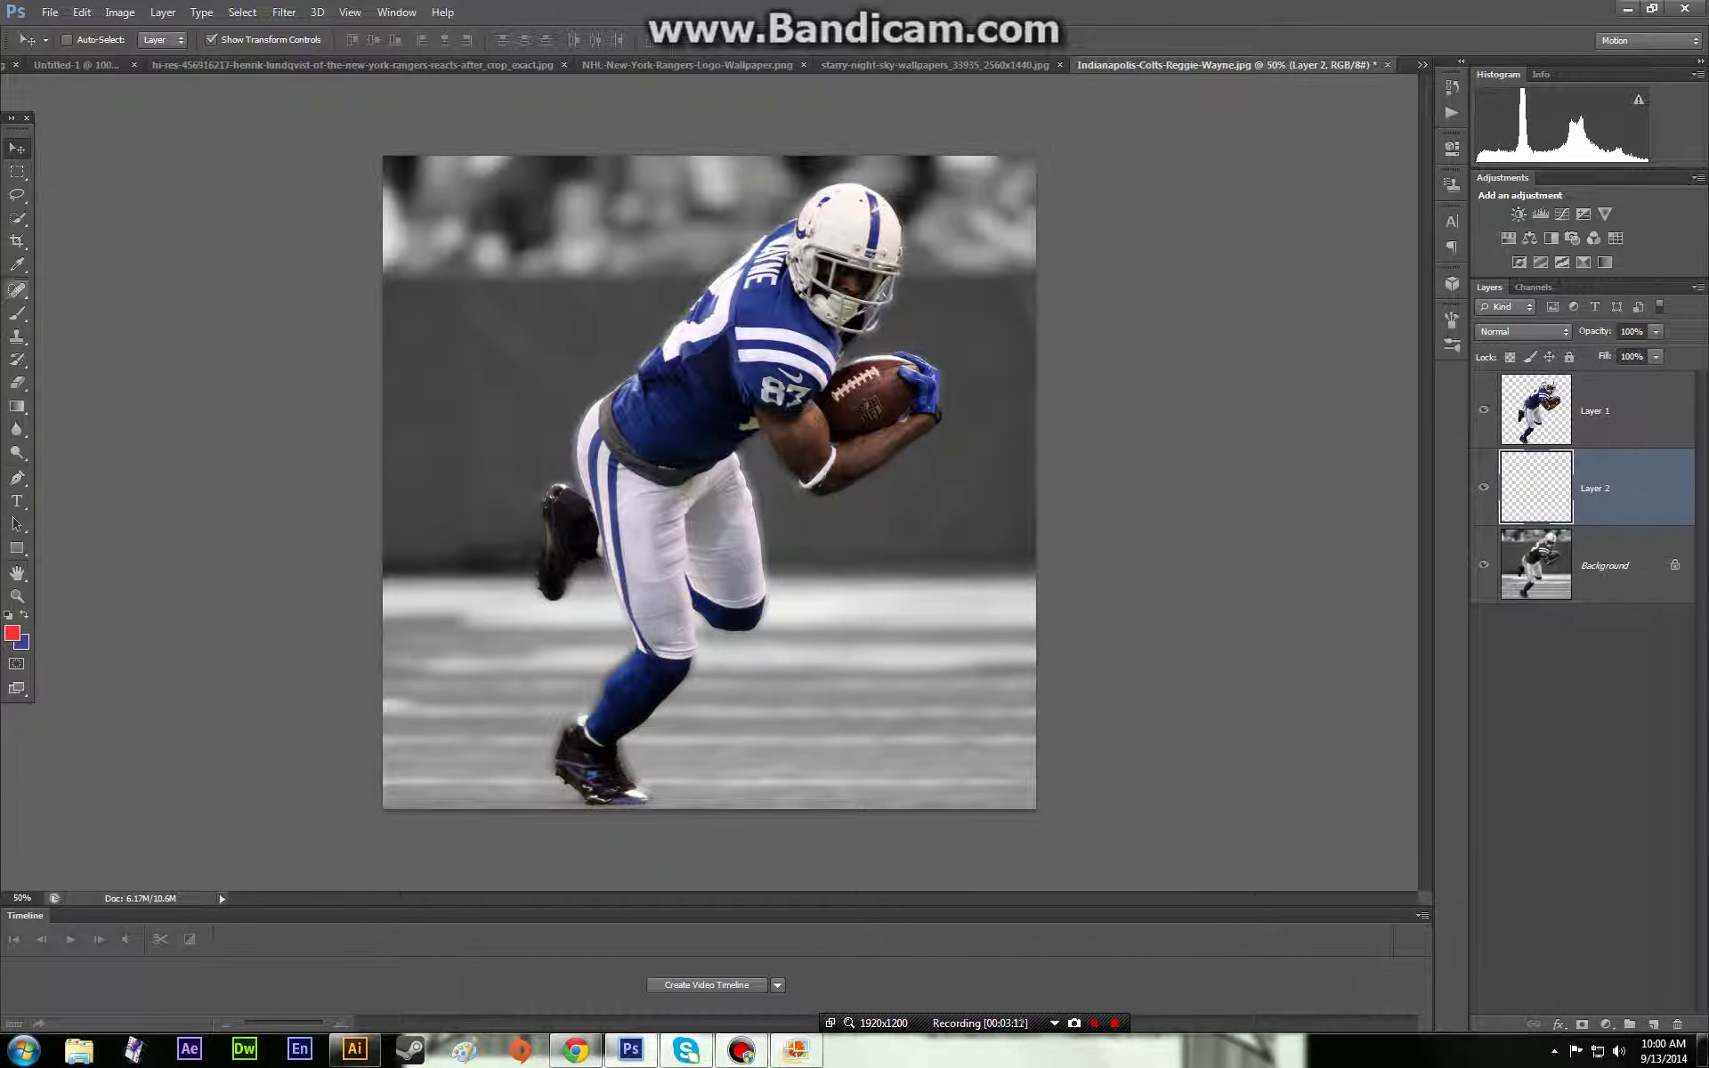
left_click(16, 265)
left_click_drag(701, 399, 737, 324)
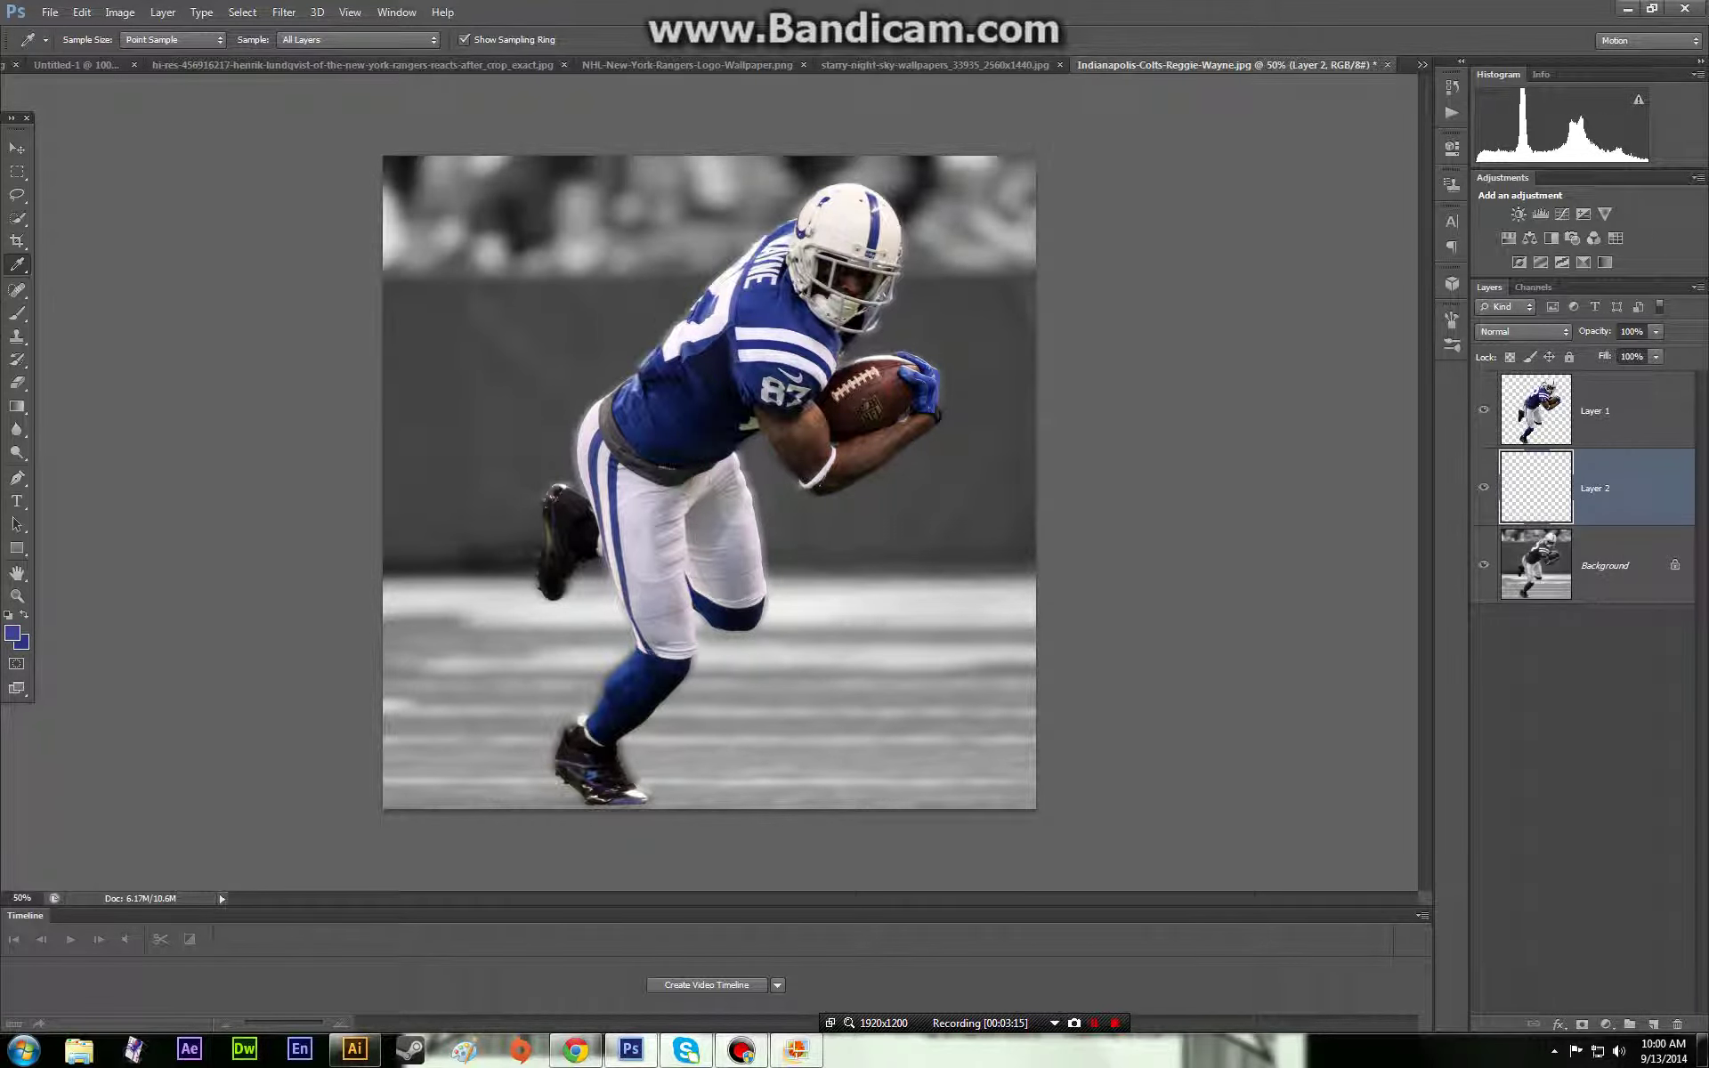
mouse_move(587, 424)
left_mouse_down()
mouse_move(634, 531)
mouse_move(610, 514)
left_mouse_up()
mouse_move(603, 512)
left_mouse_down()
mouse_move(611, 577)
mouse_move(736, 466)
mouse_move(832, 195)
left_mouse_up()
left_click(17, 407)
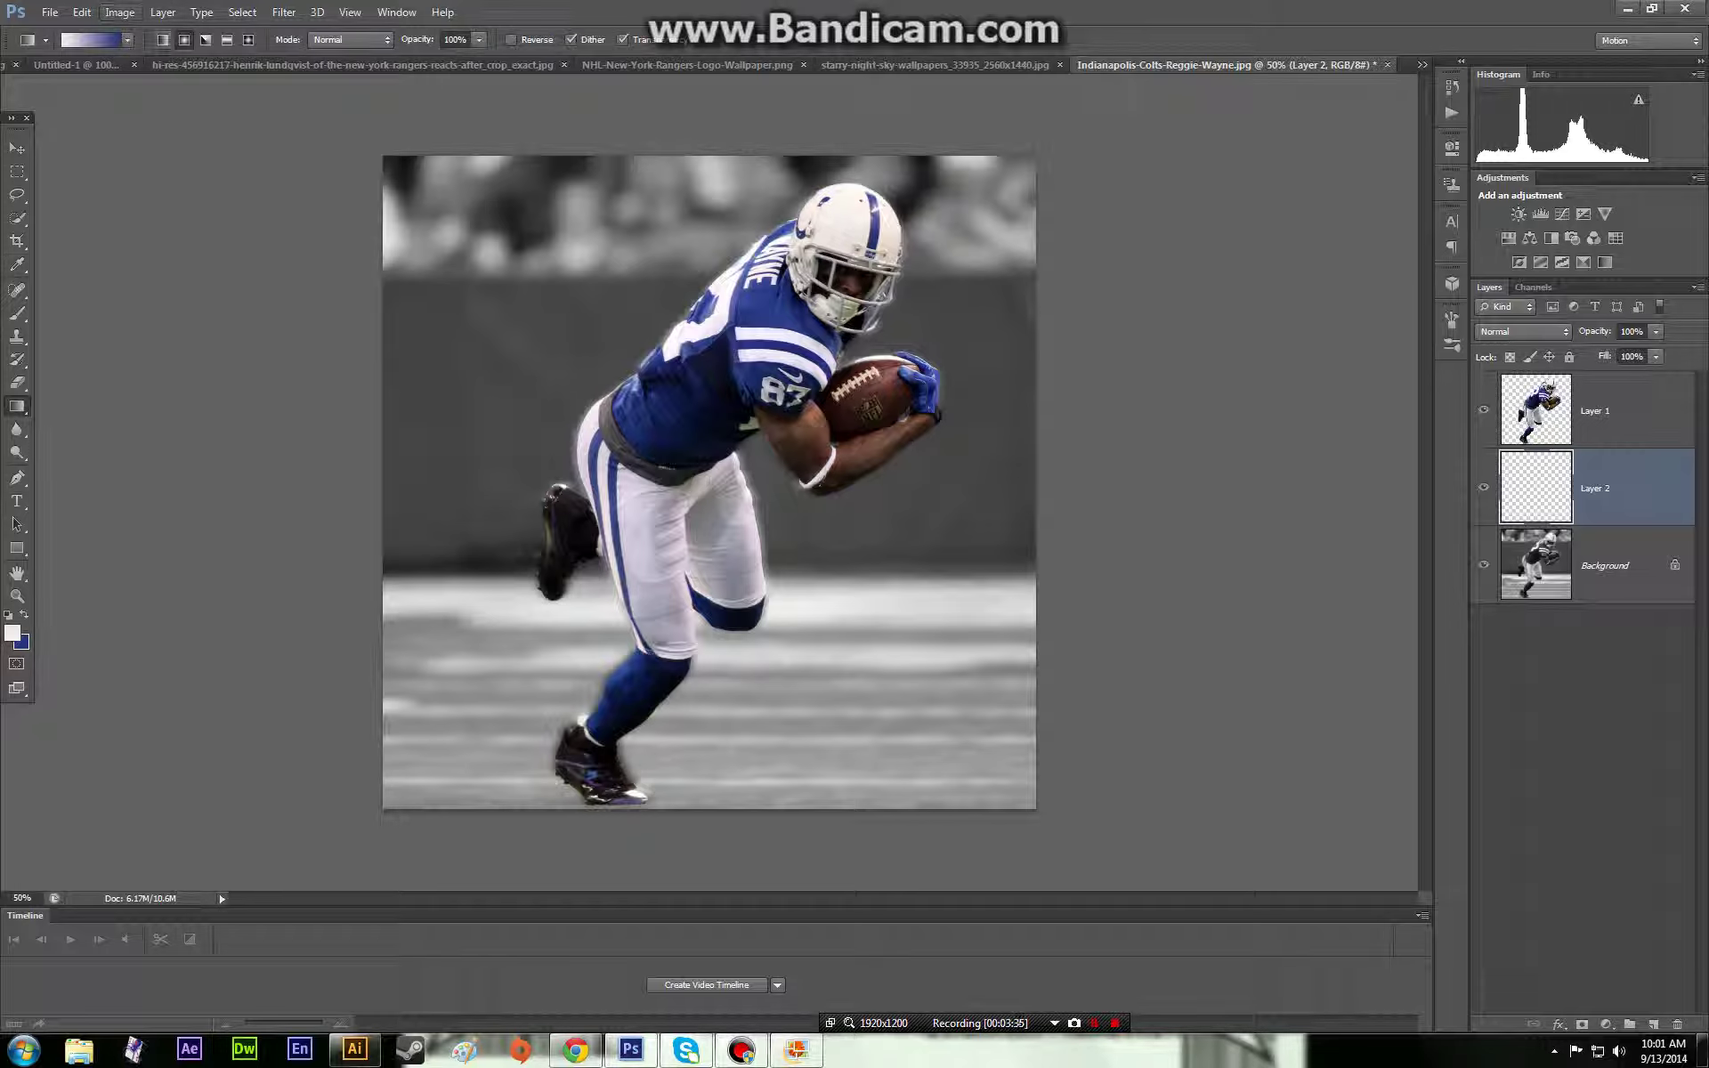
left_click_drag(725, 450, 1144, 643)
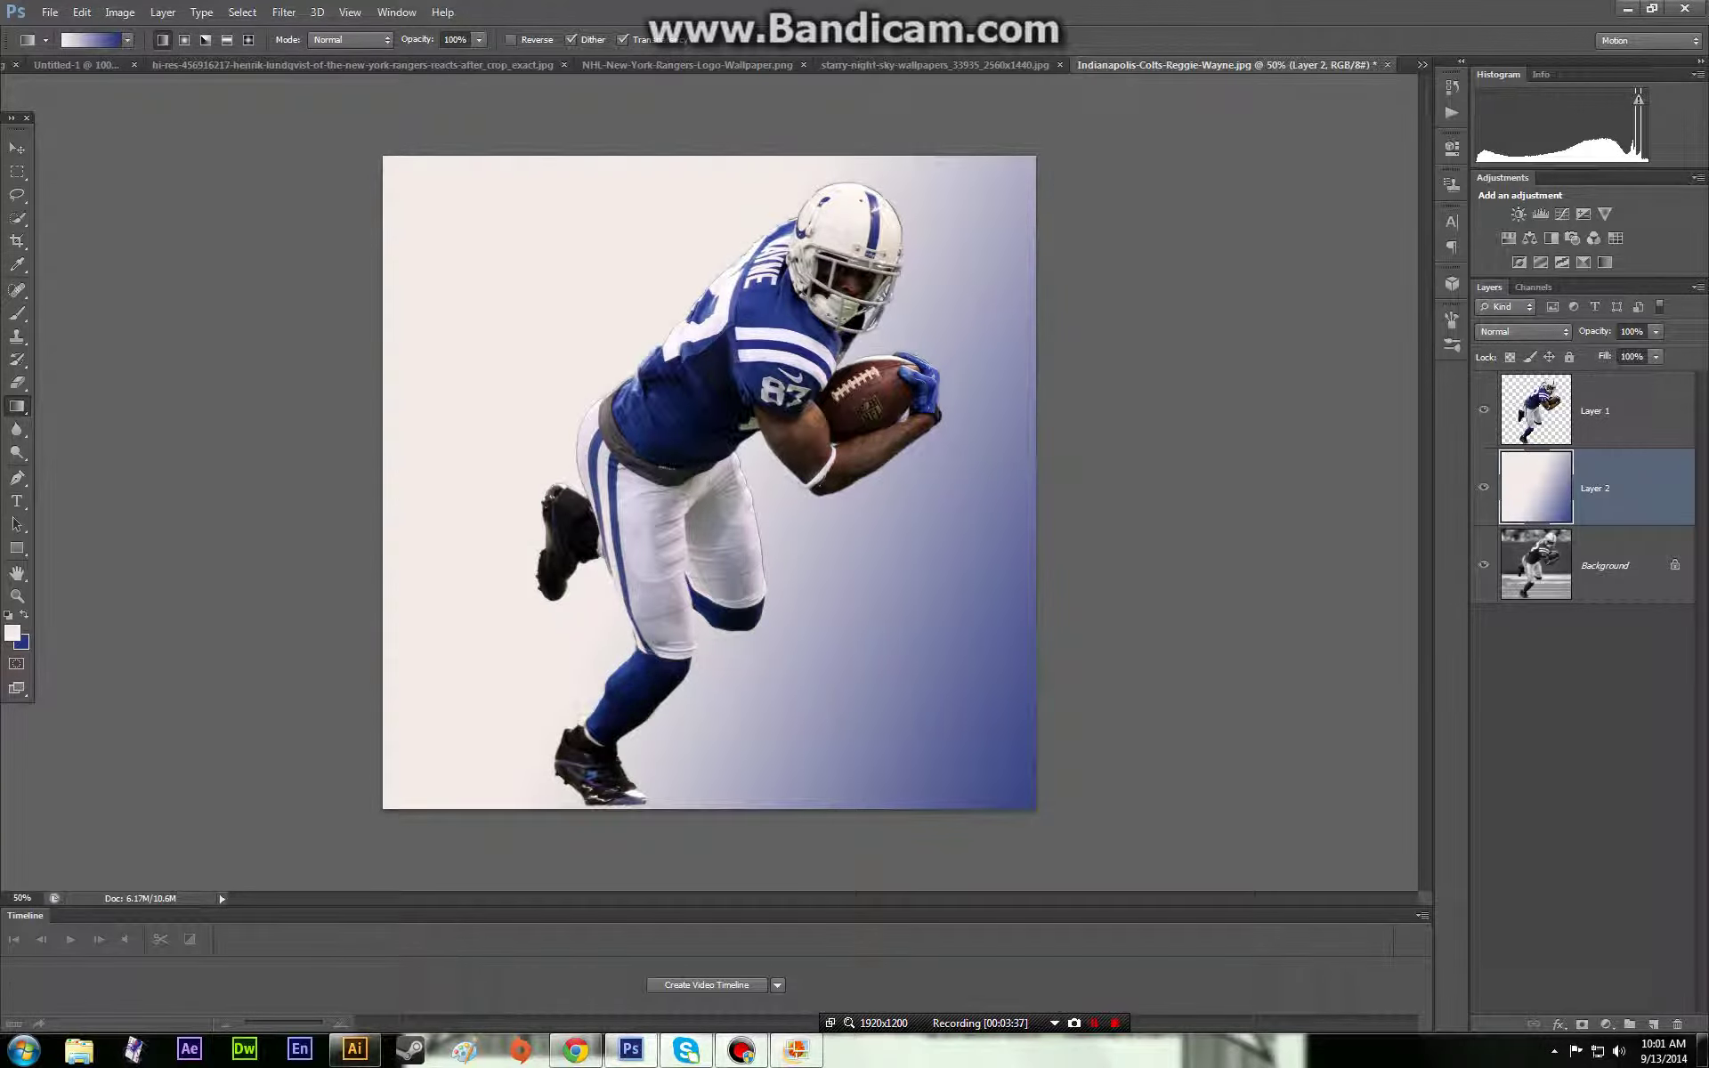
Set Layer 2 to Soft Light and stretch it out from its top-left corner
left_click(1524, 331)
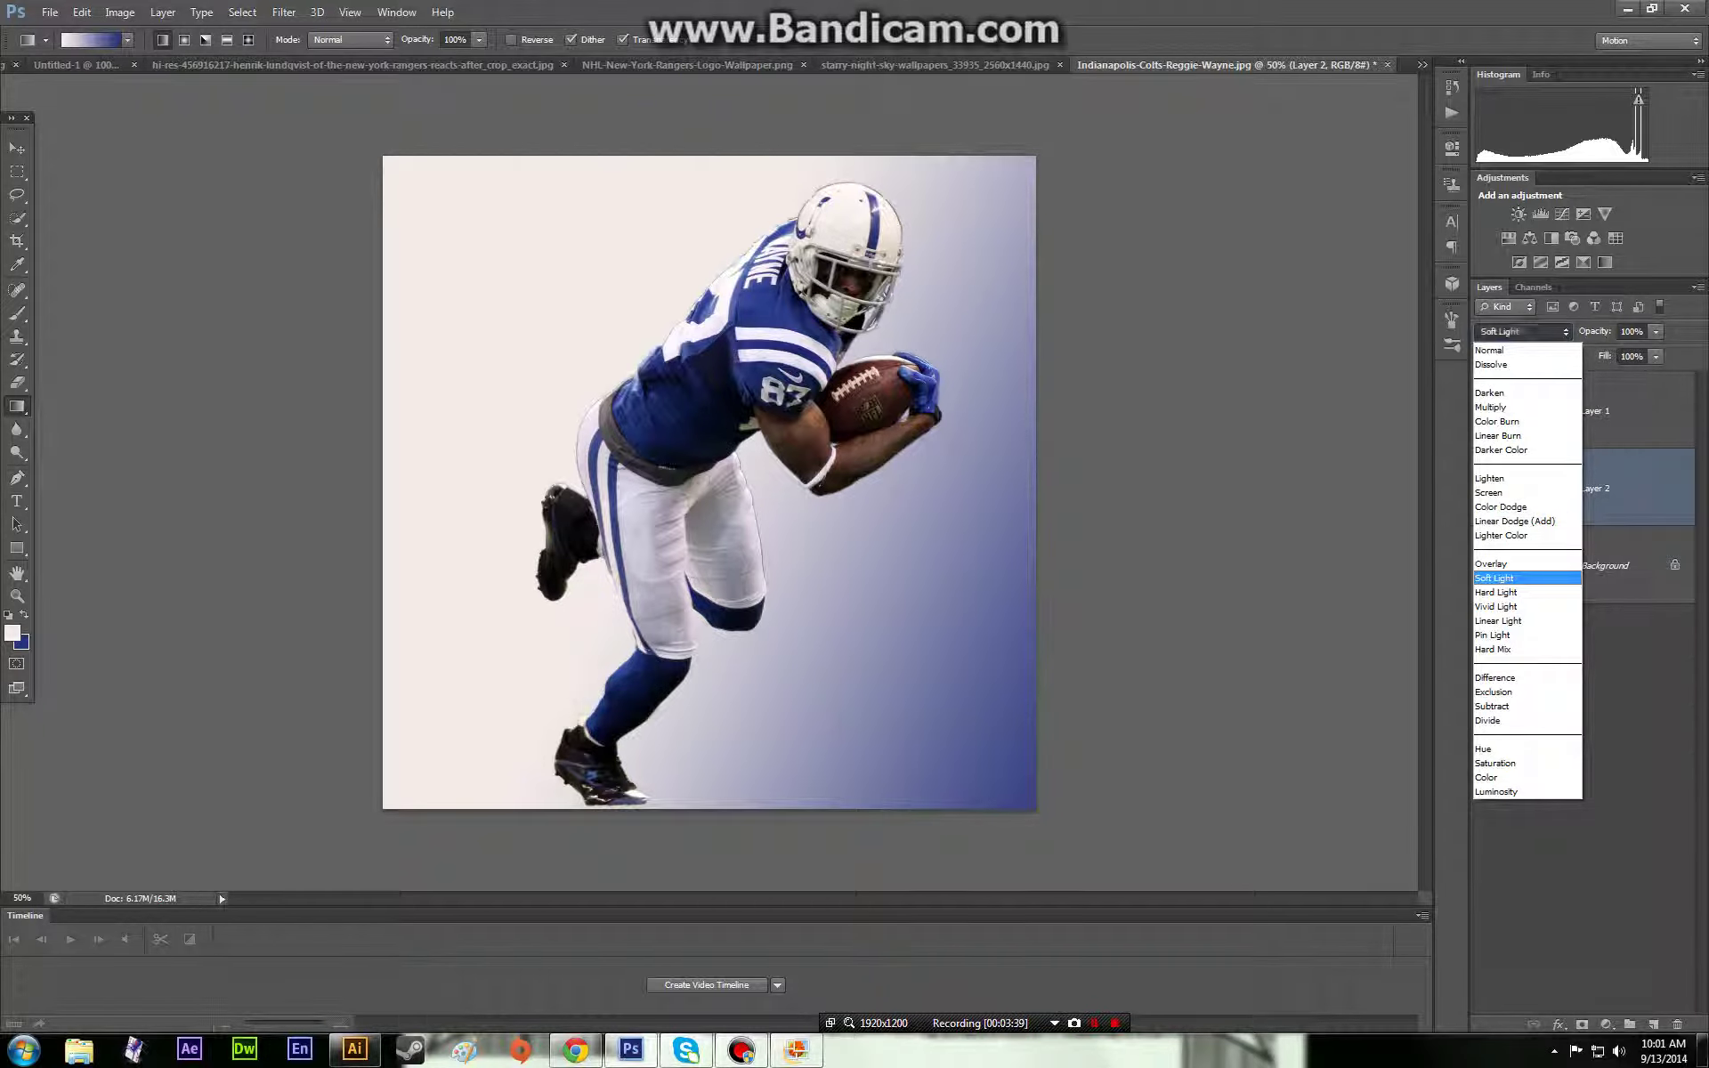
left_click(1514, 574)
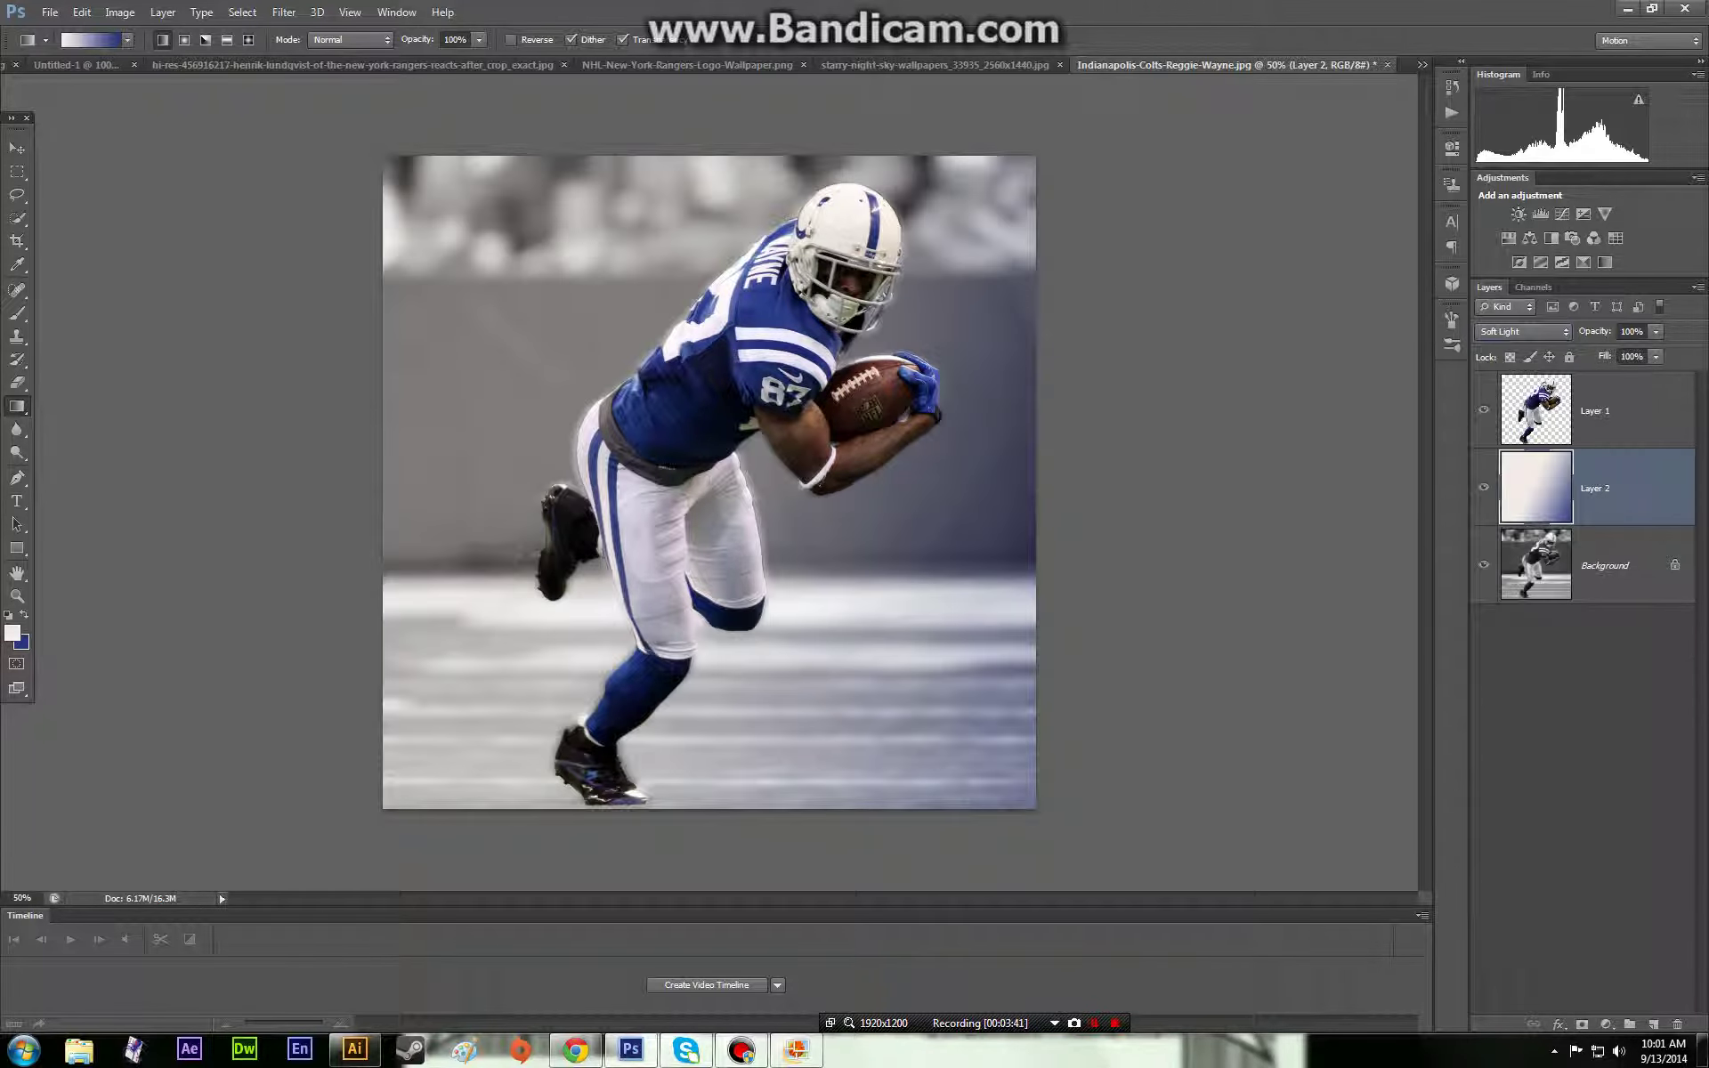
left_click(1585, 659)
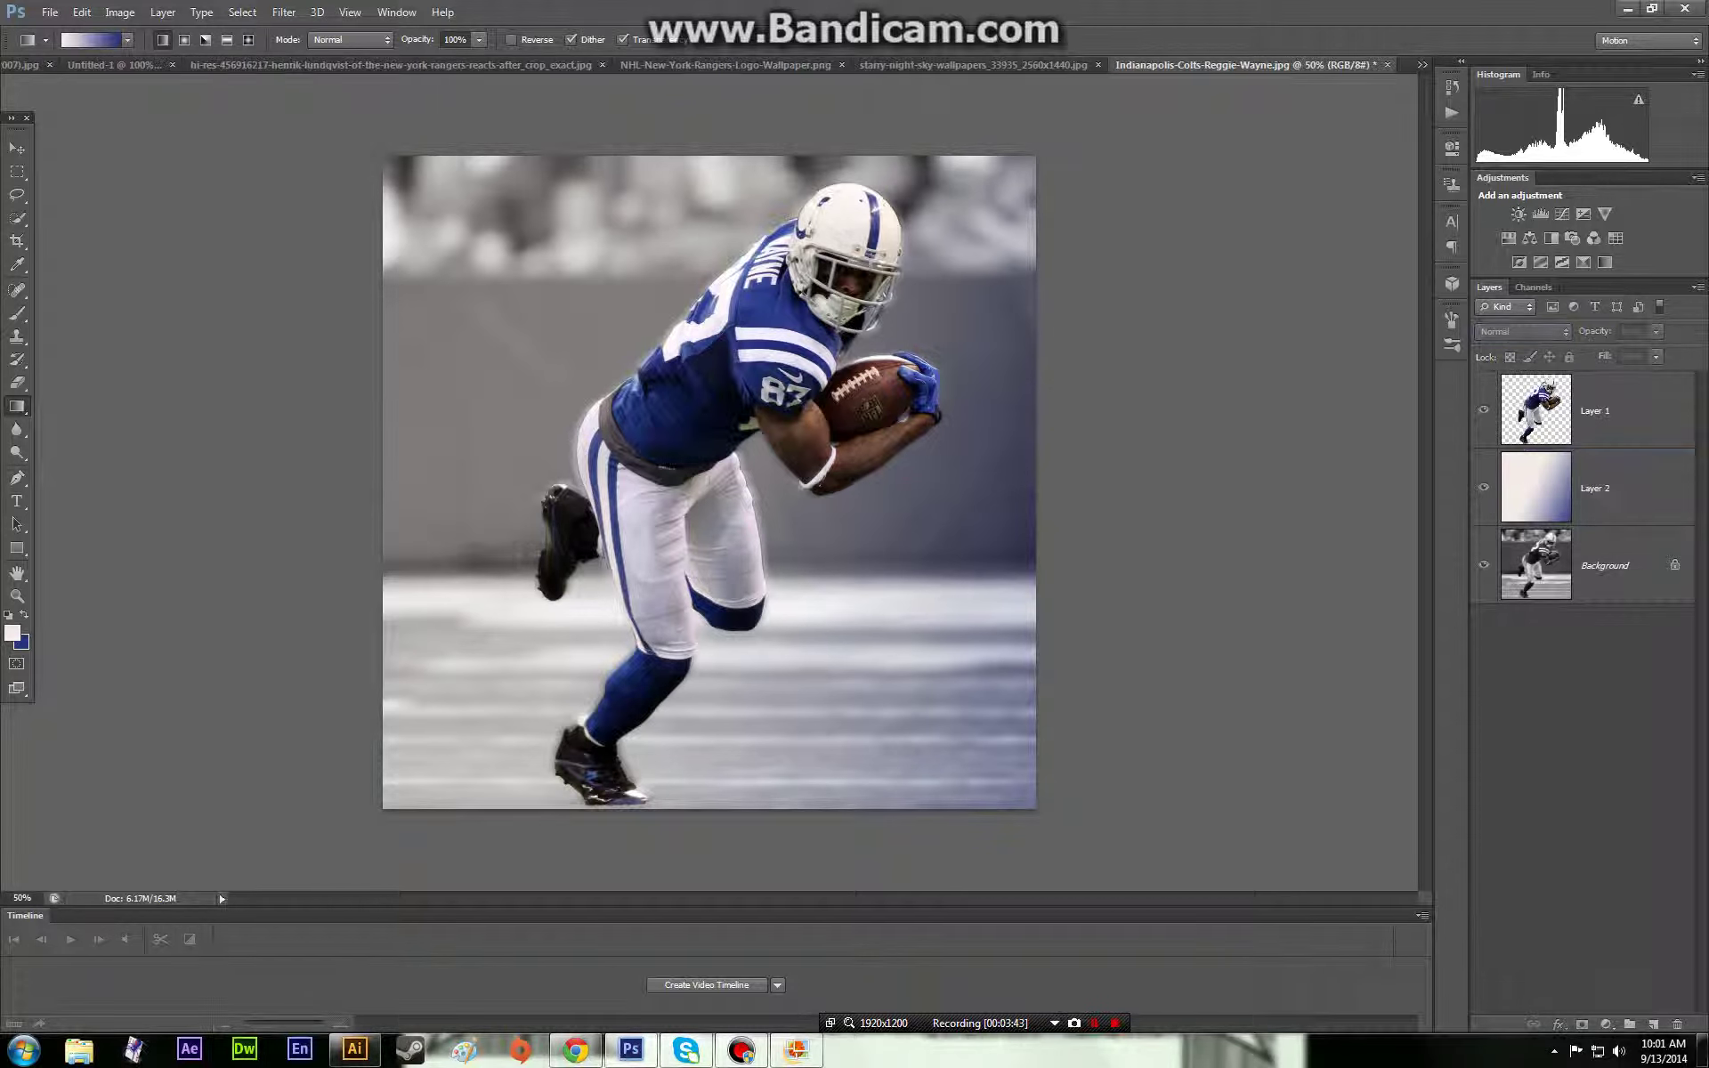
left_click(1594, 488)
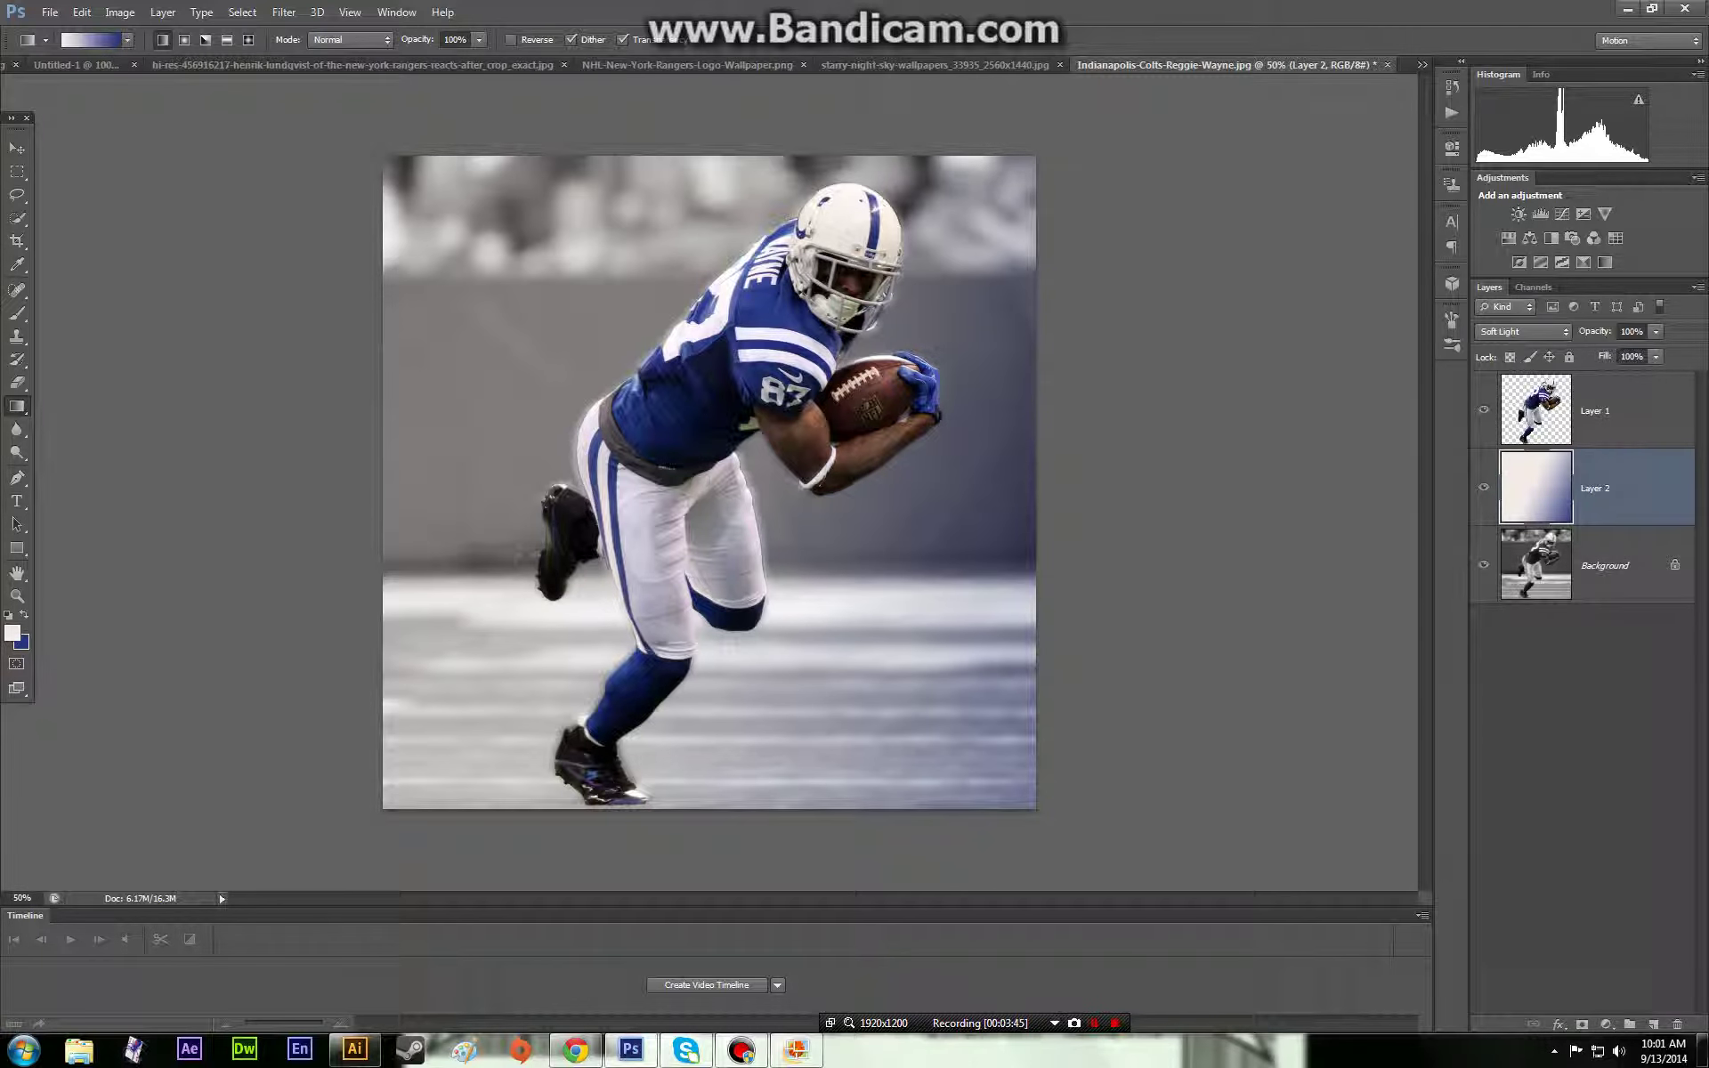
key("ctrl+t")
mouse_move(383, 156)
left_mouse_down()
mouse_move(330, 106)
mouse_move(127, 8)
left_mouse_up()
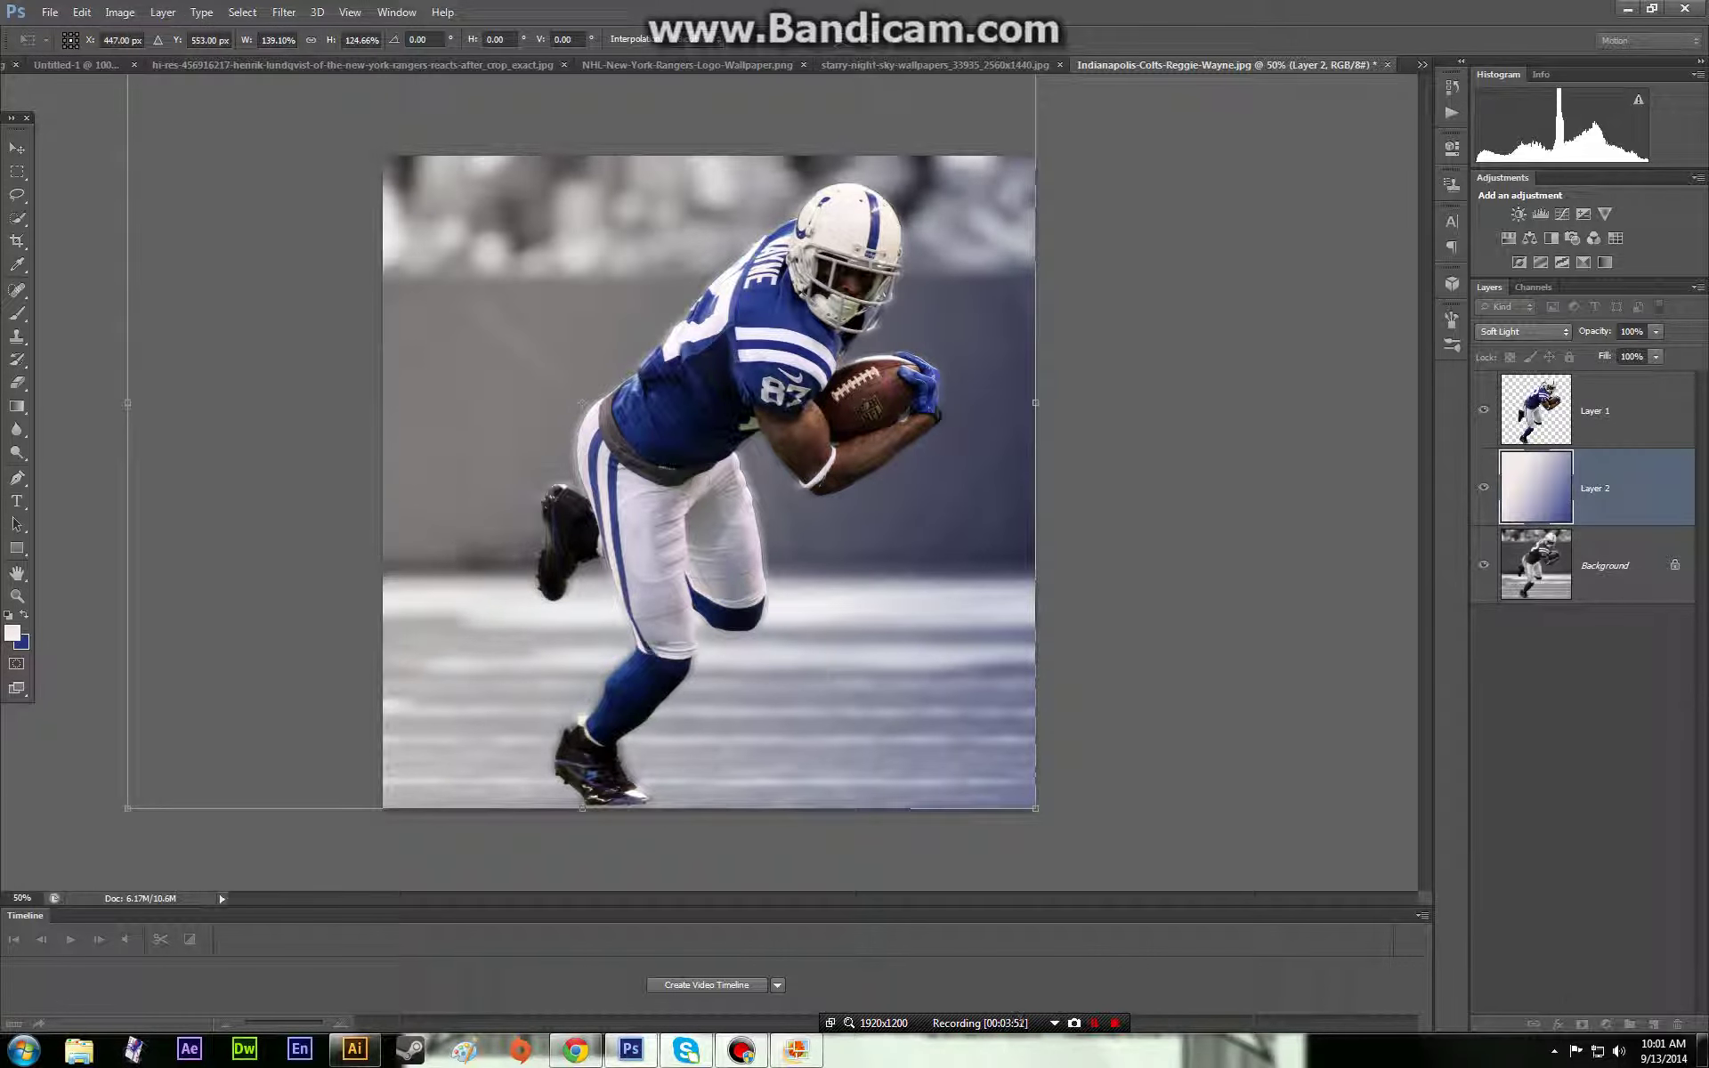
key("Return")
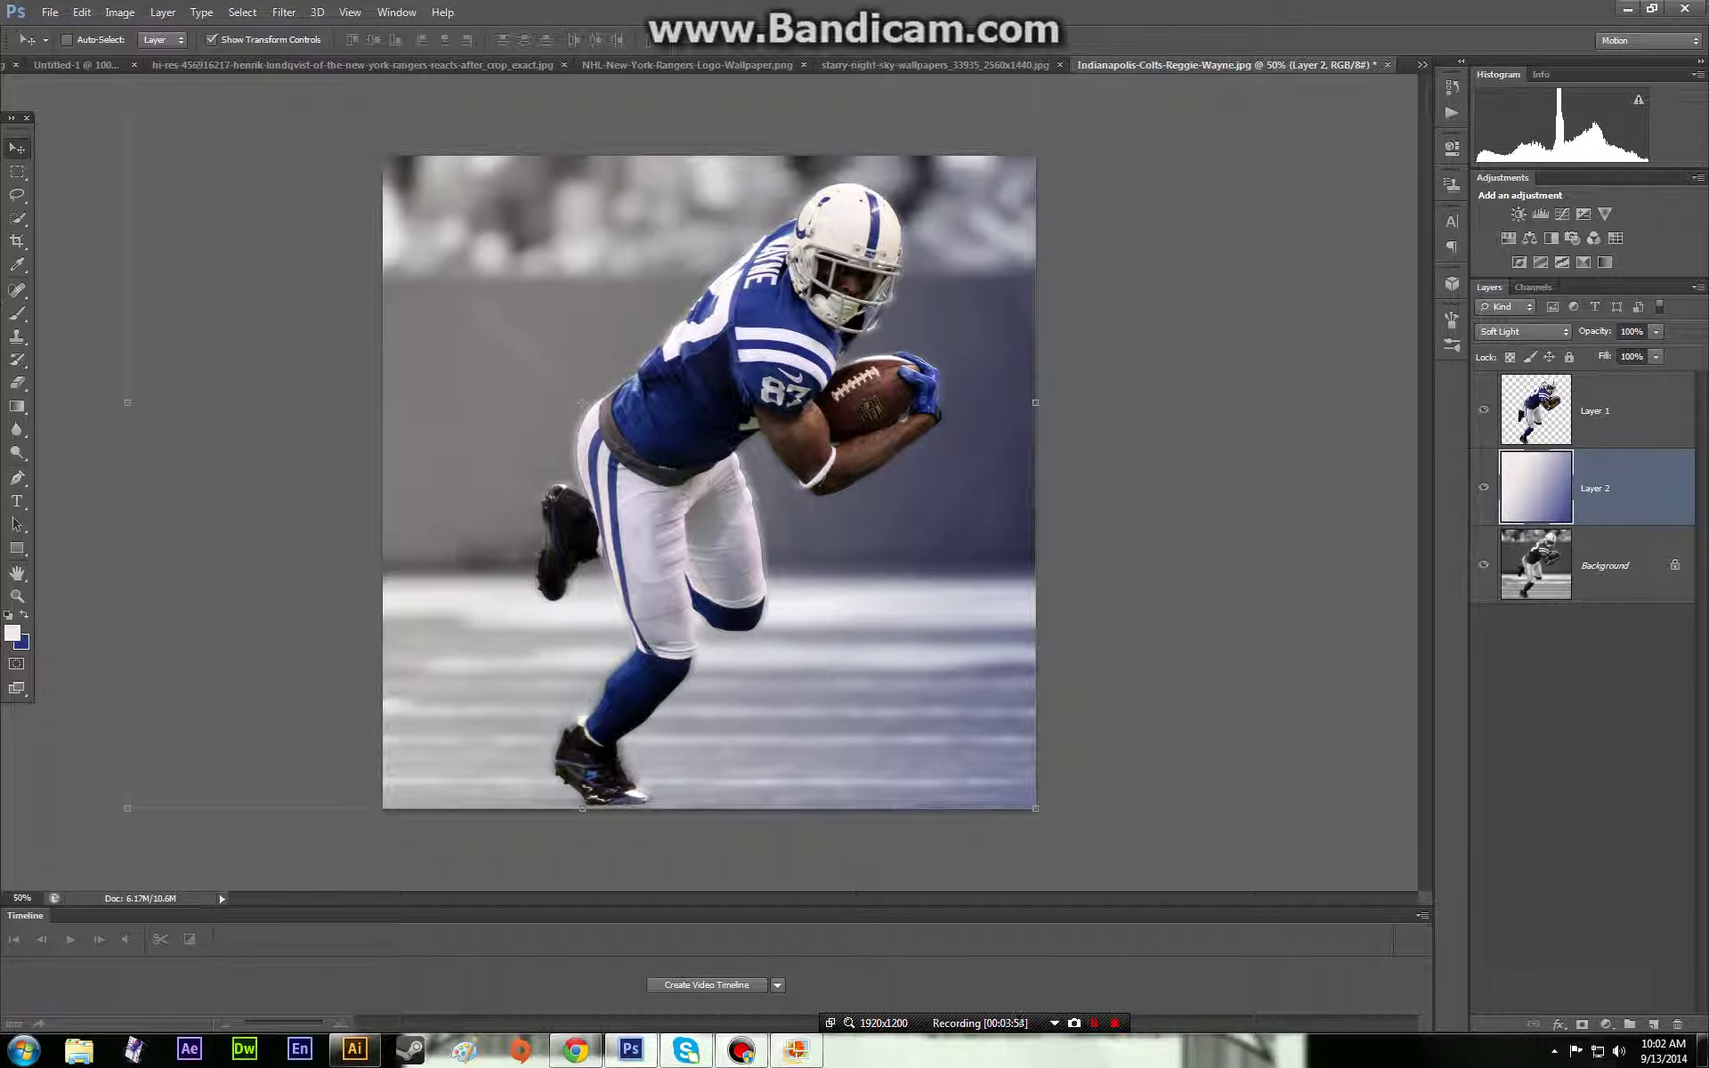
Enlarge the gradient tint layer toward the bottom-right and shift it up-left
key("ctrl+t")
left_click_drag(1035, 808, 1217, 886)
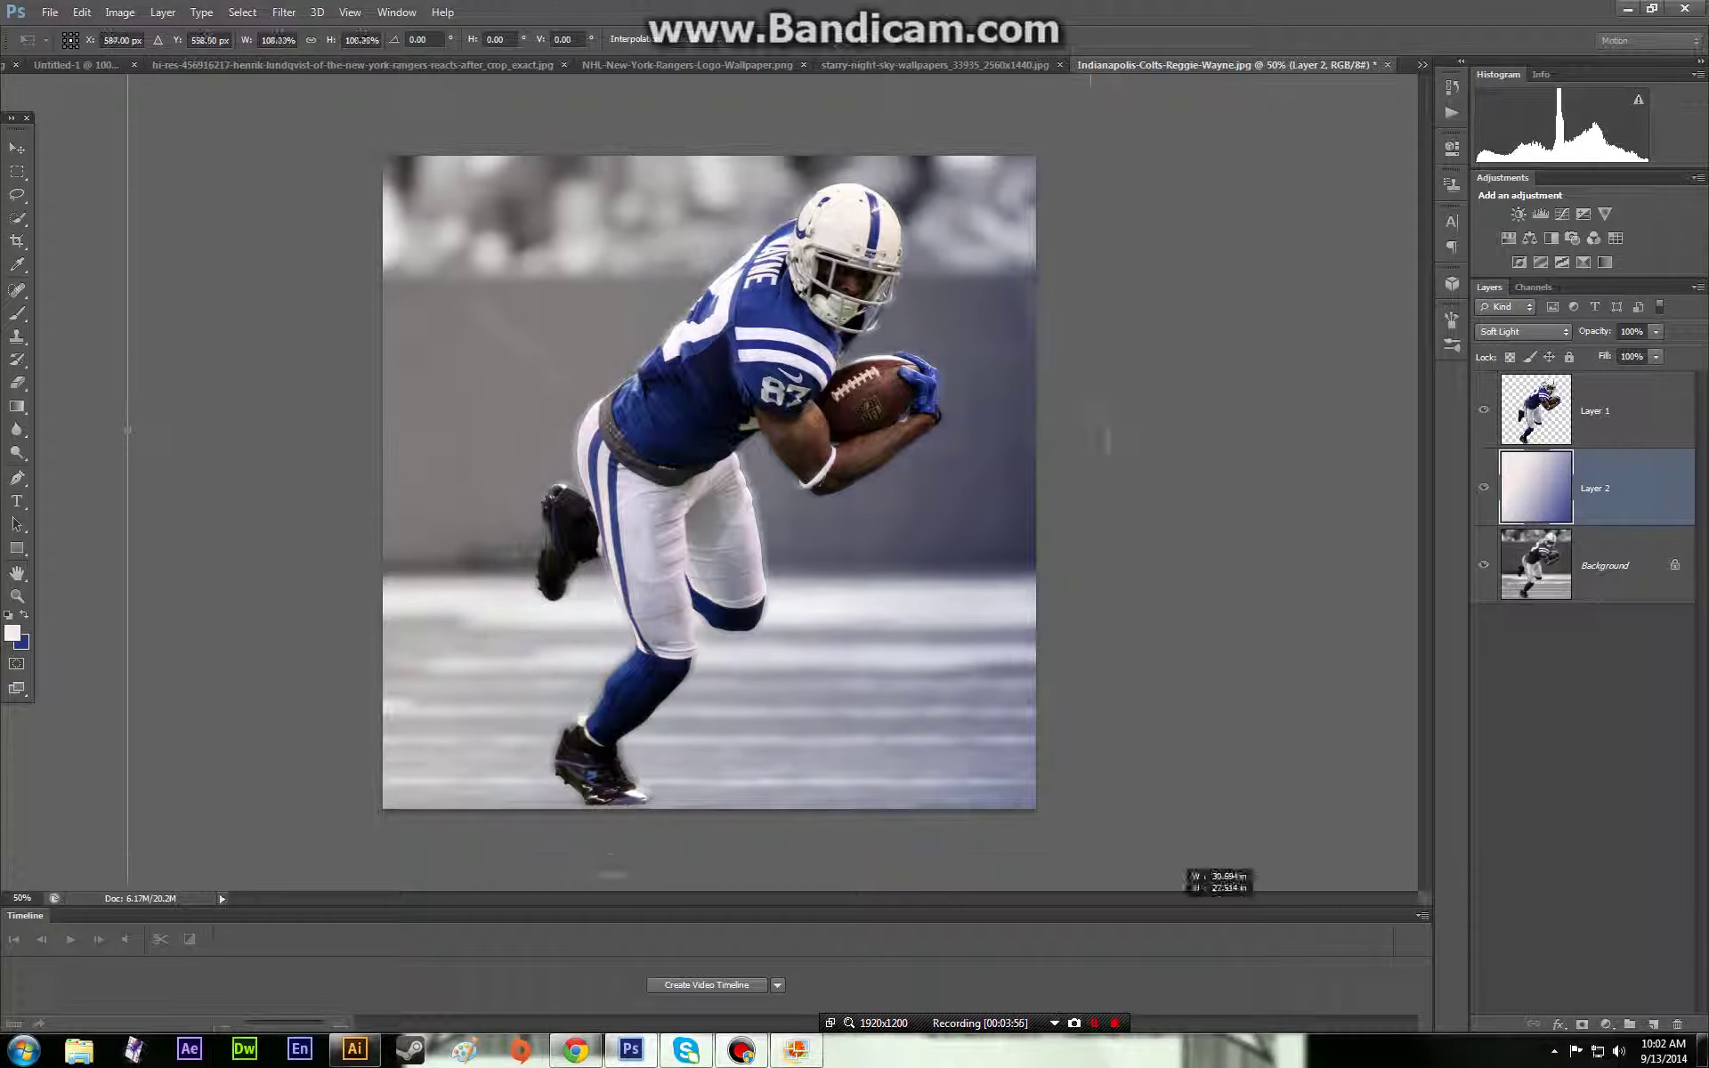
left_click_drag(1085, 747, 899, 619)
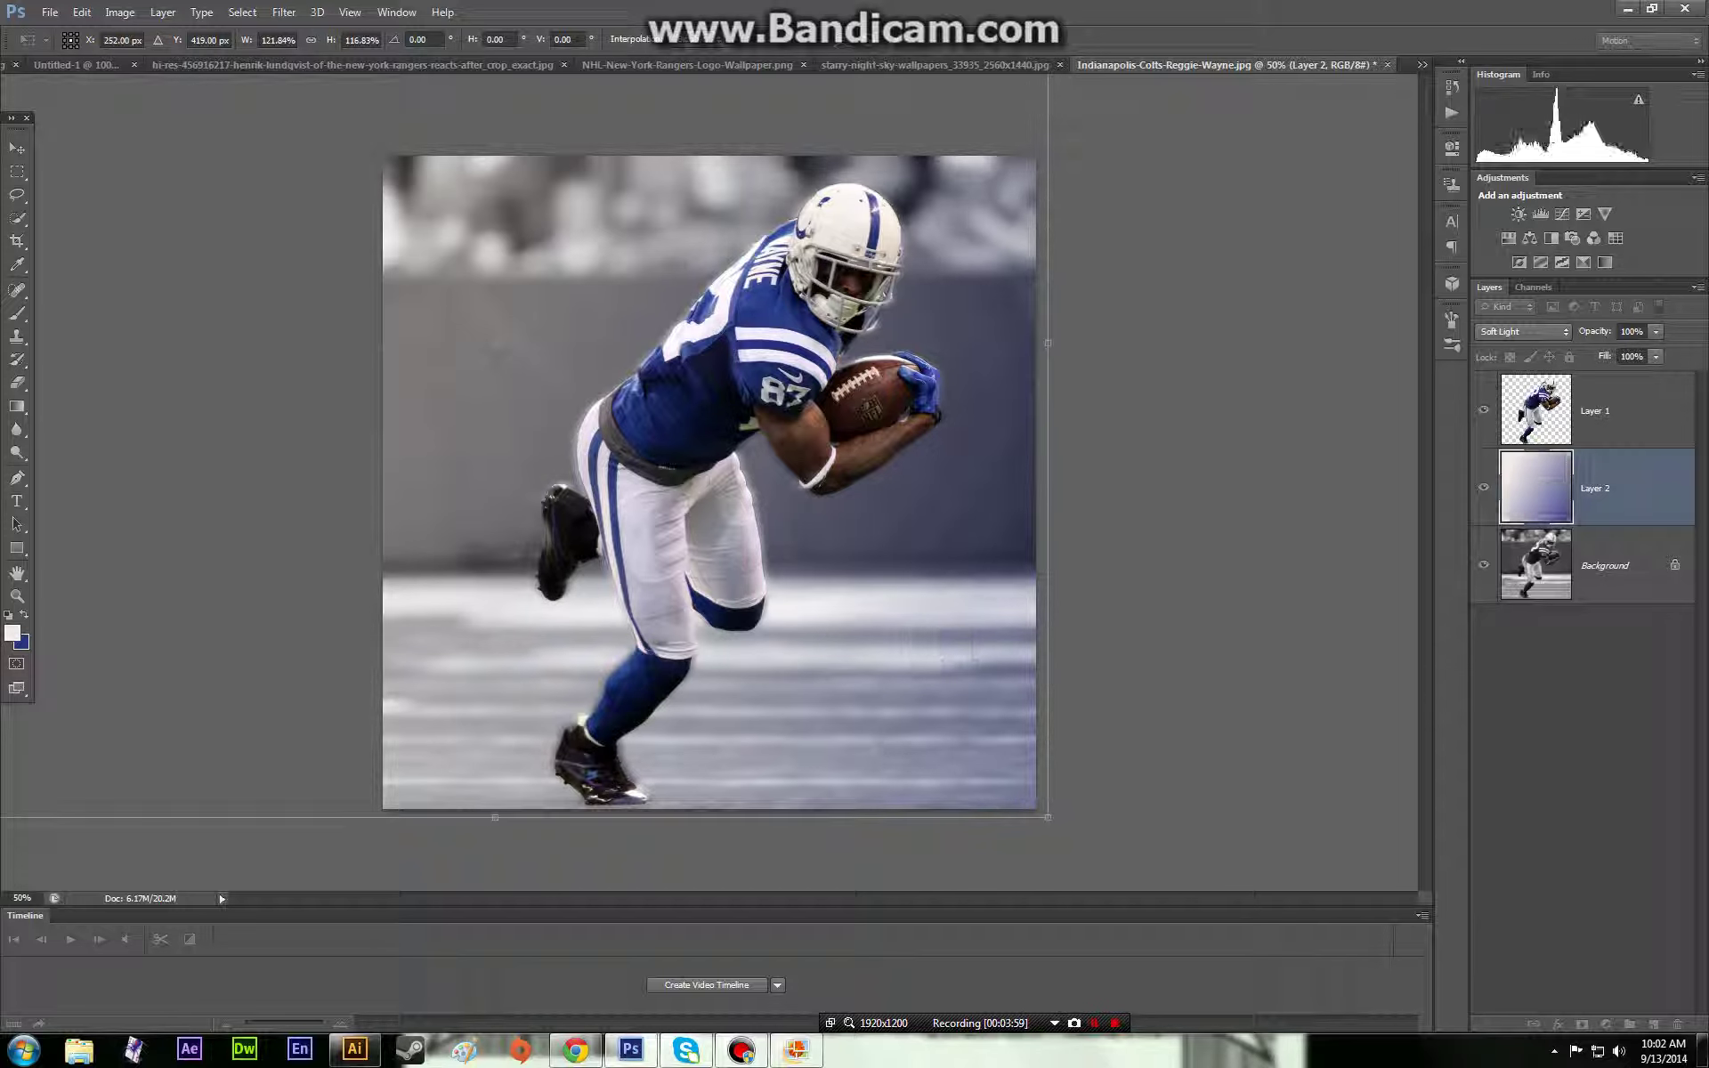
key("Return")
Run Topaz DeNoise 5 on Layer 1 with settings reset and Overall Strength about 0.13
left_click(1593, 410)
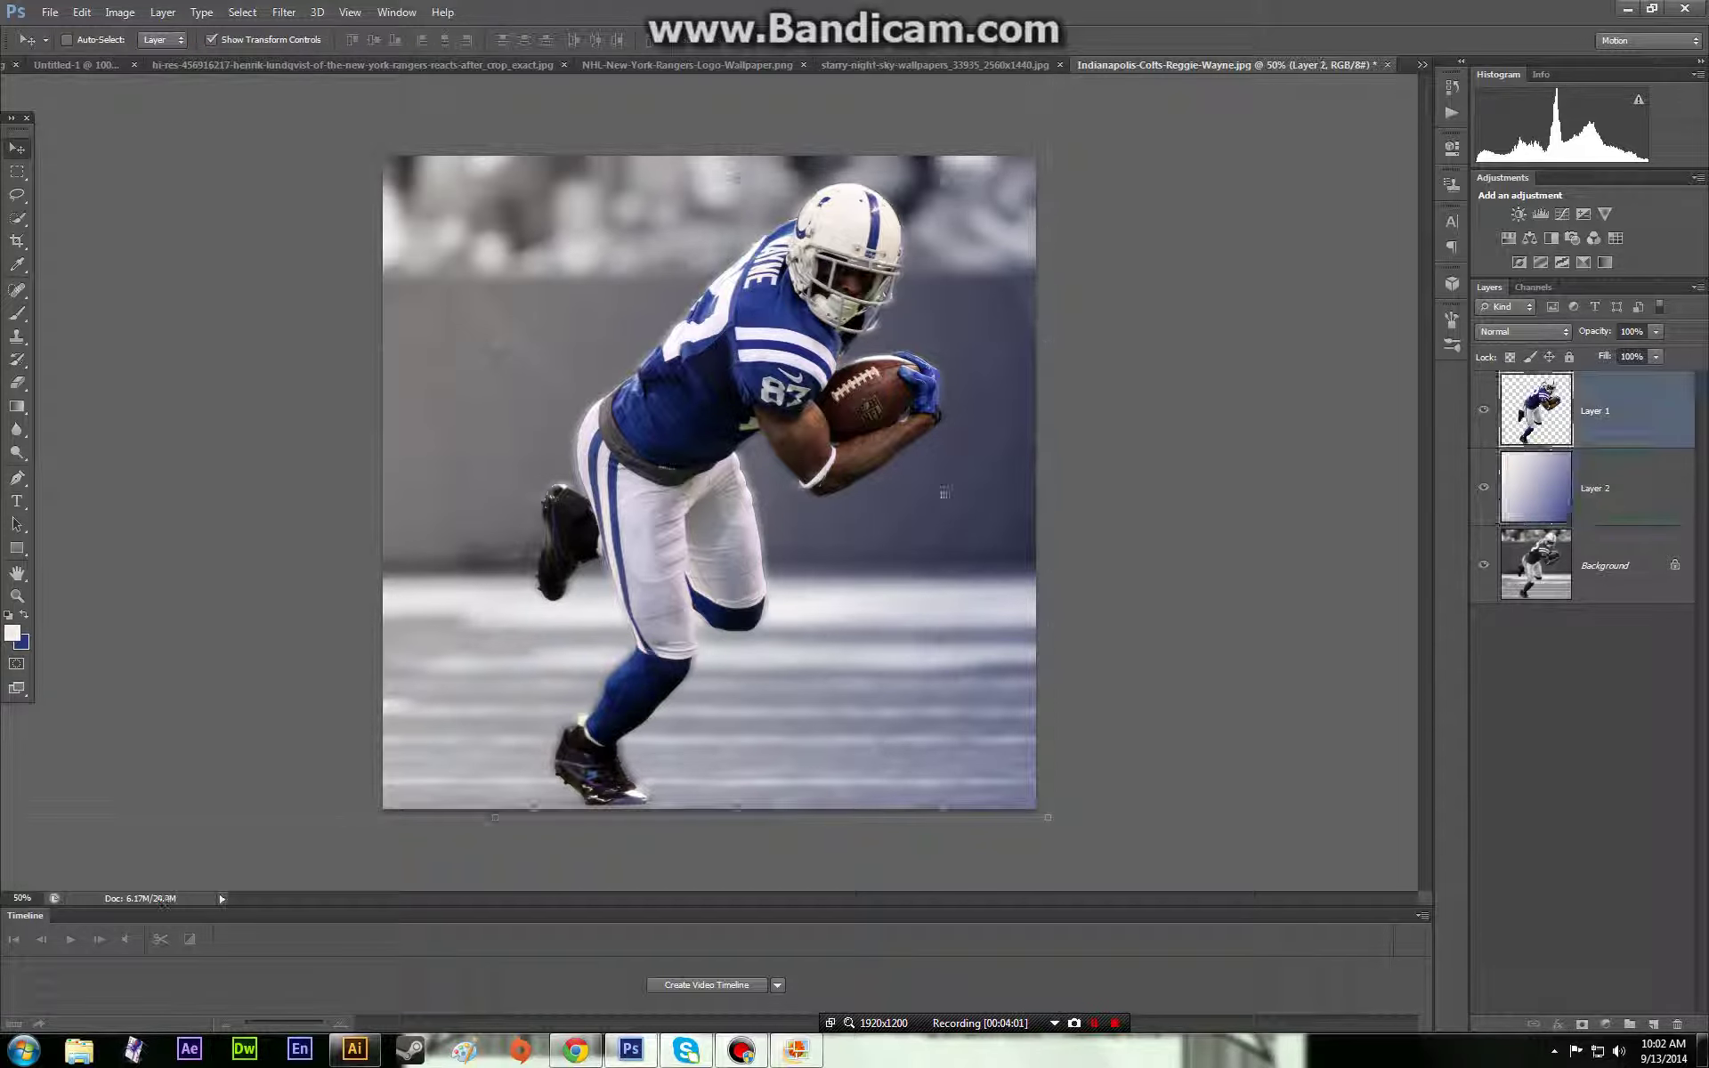
left_click(284, 13)
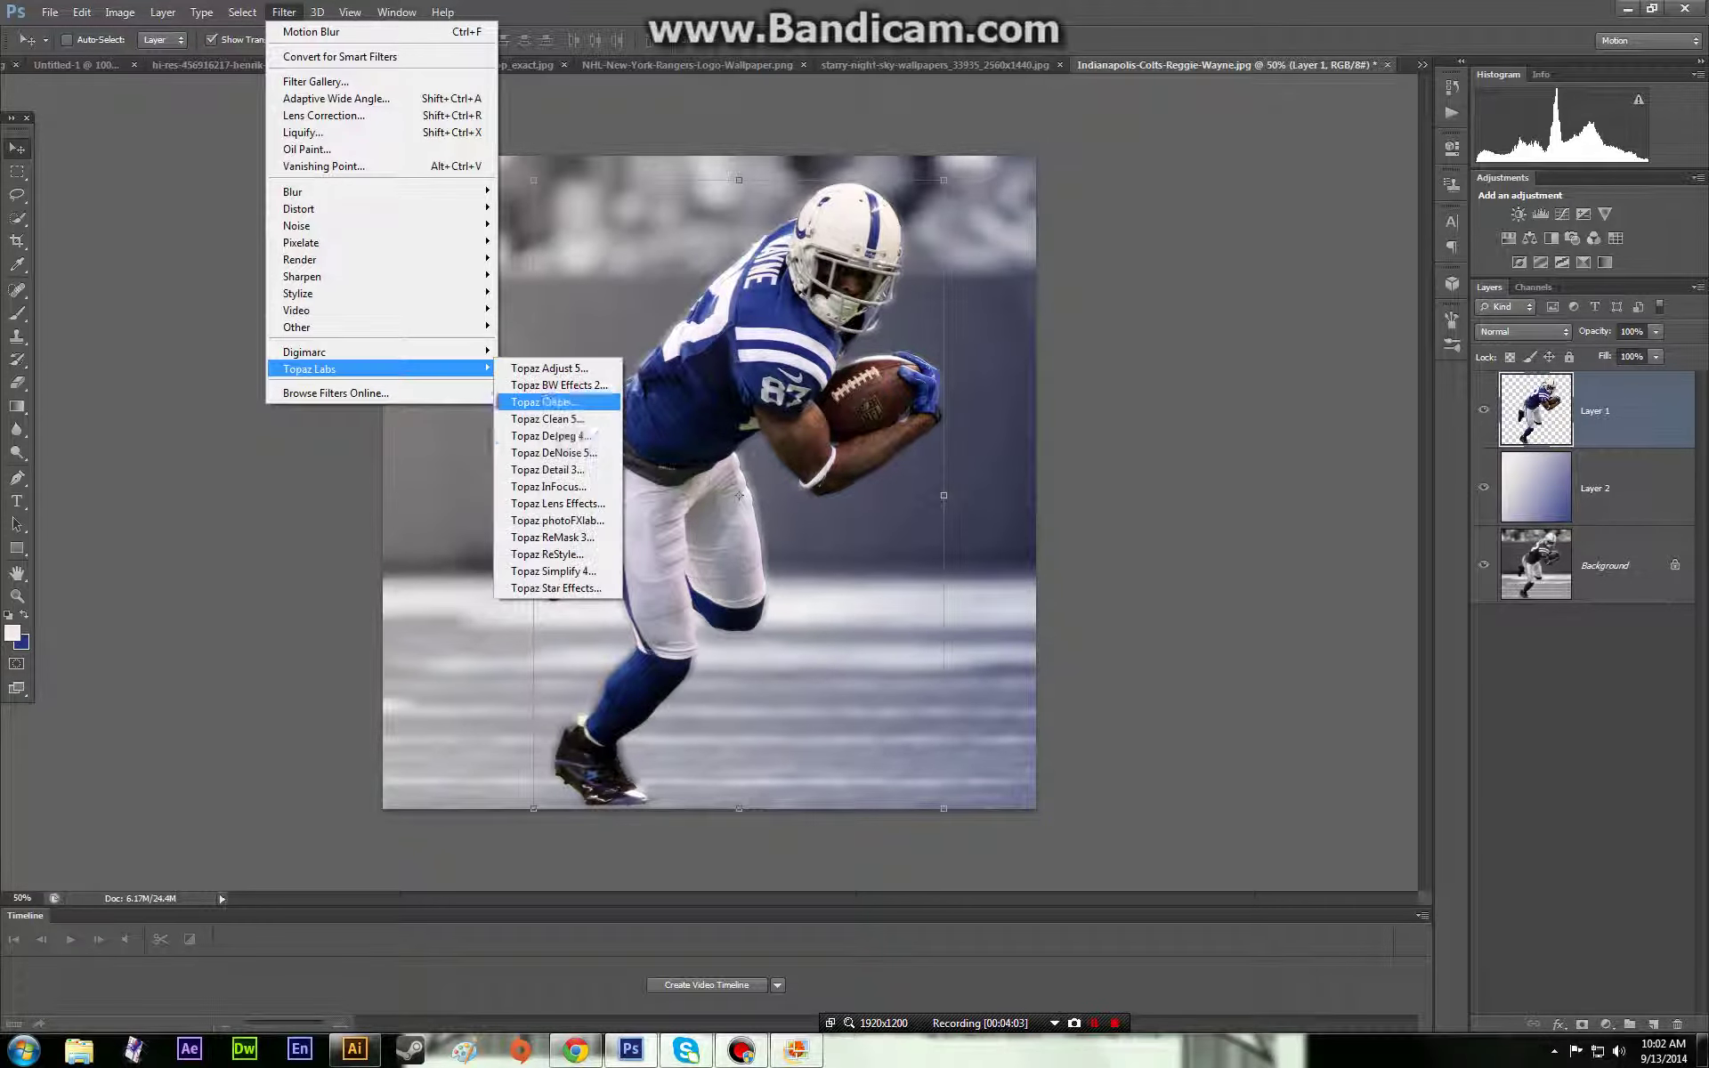
left_click(552, 431)
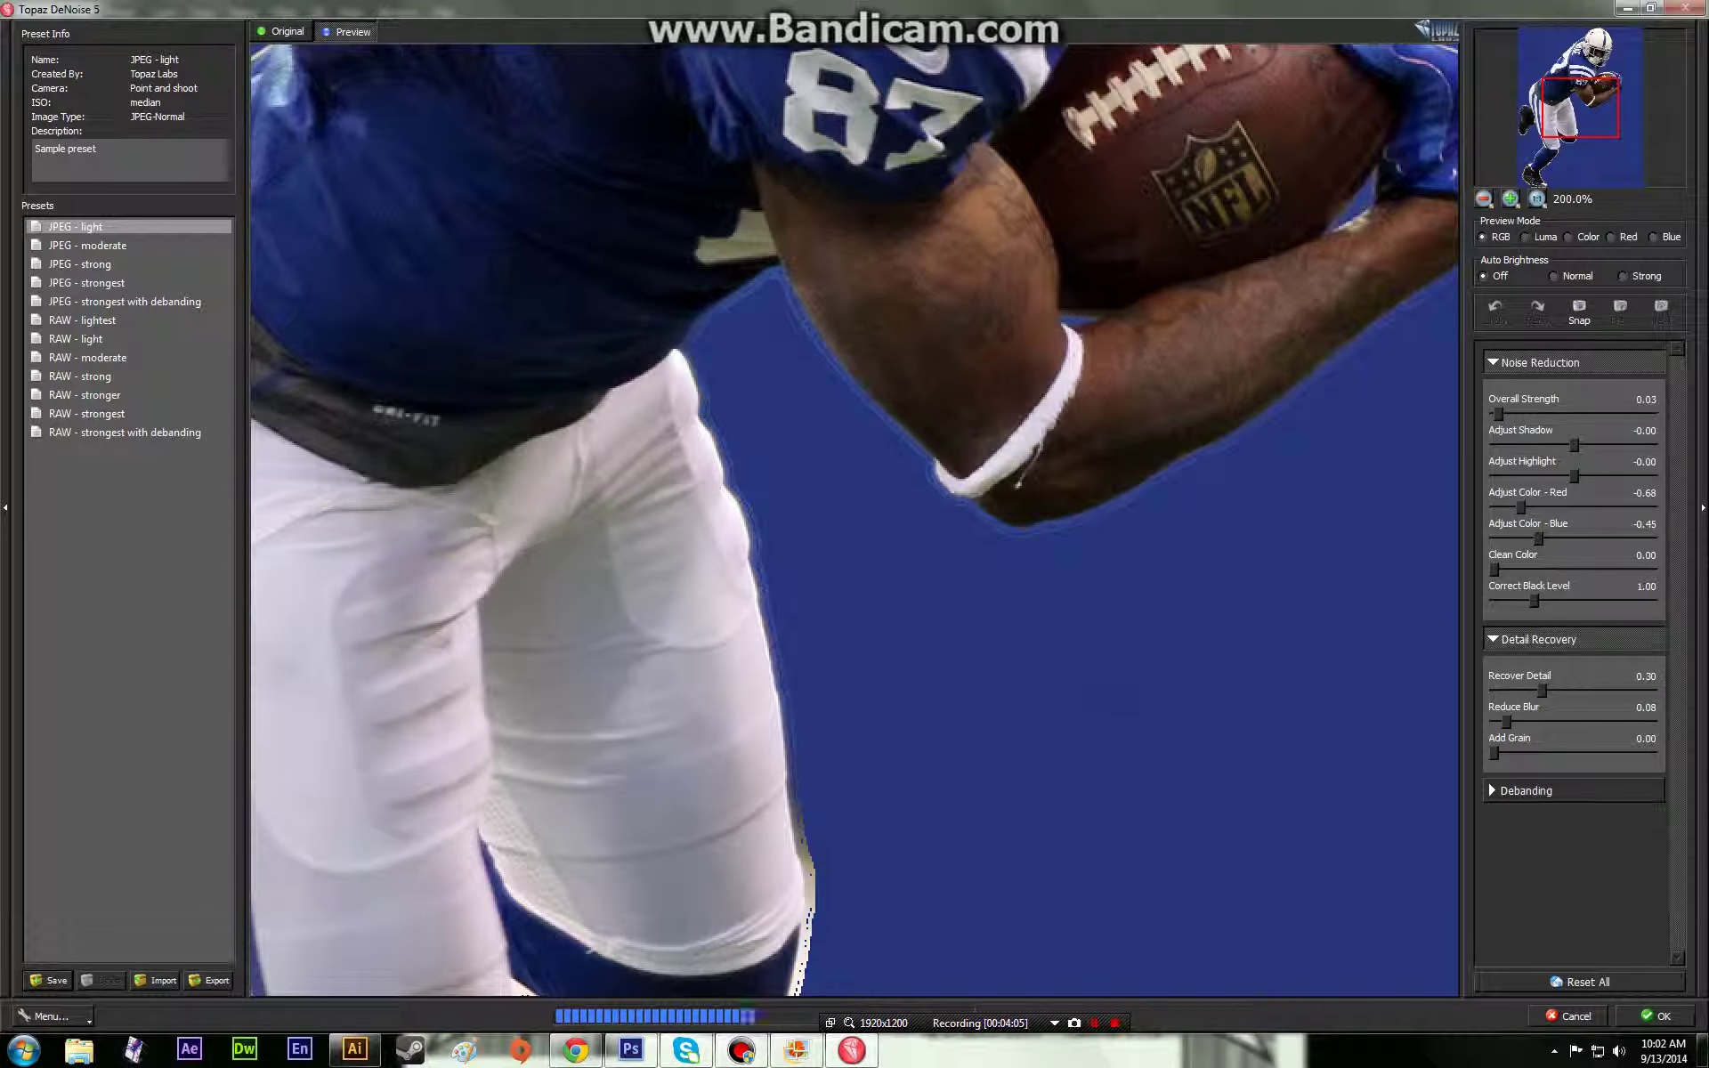
left_click(81, 227)
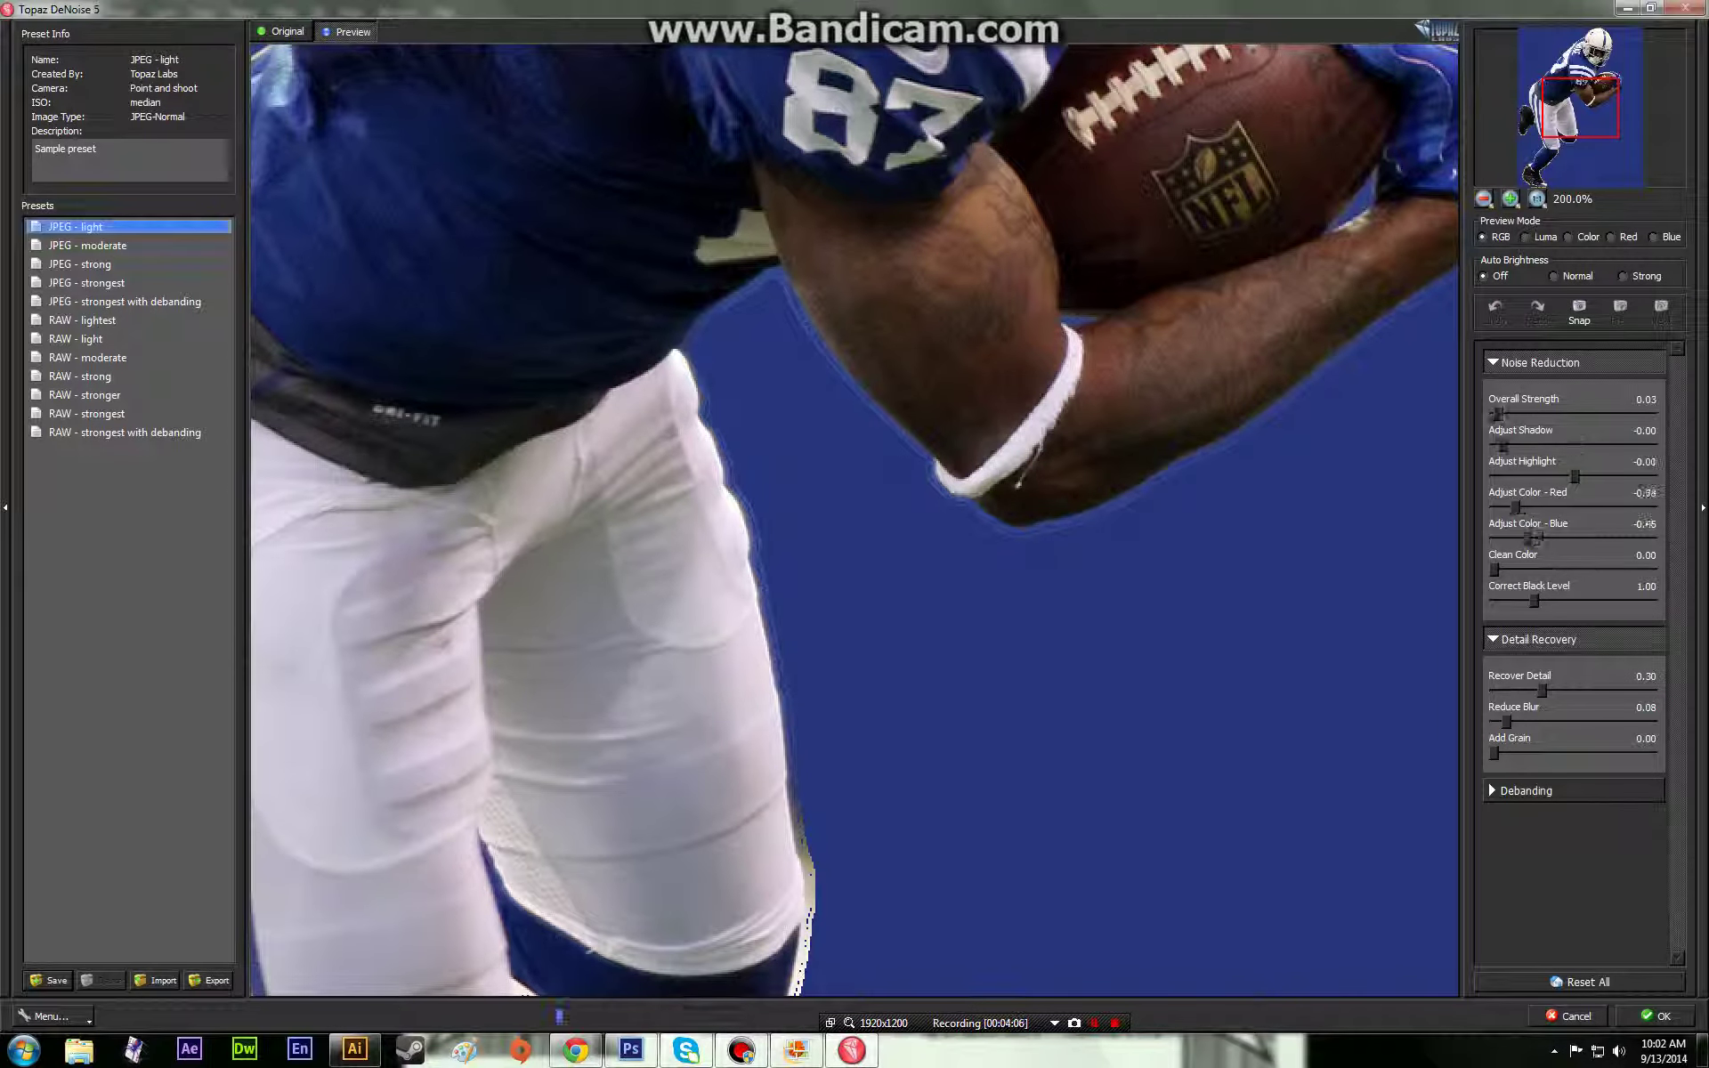
left_click(1581, 982)
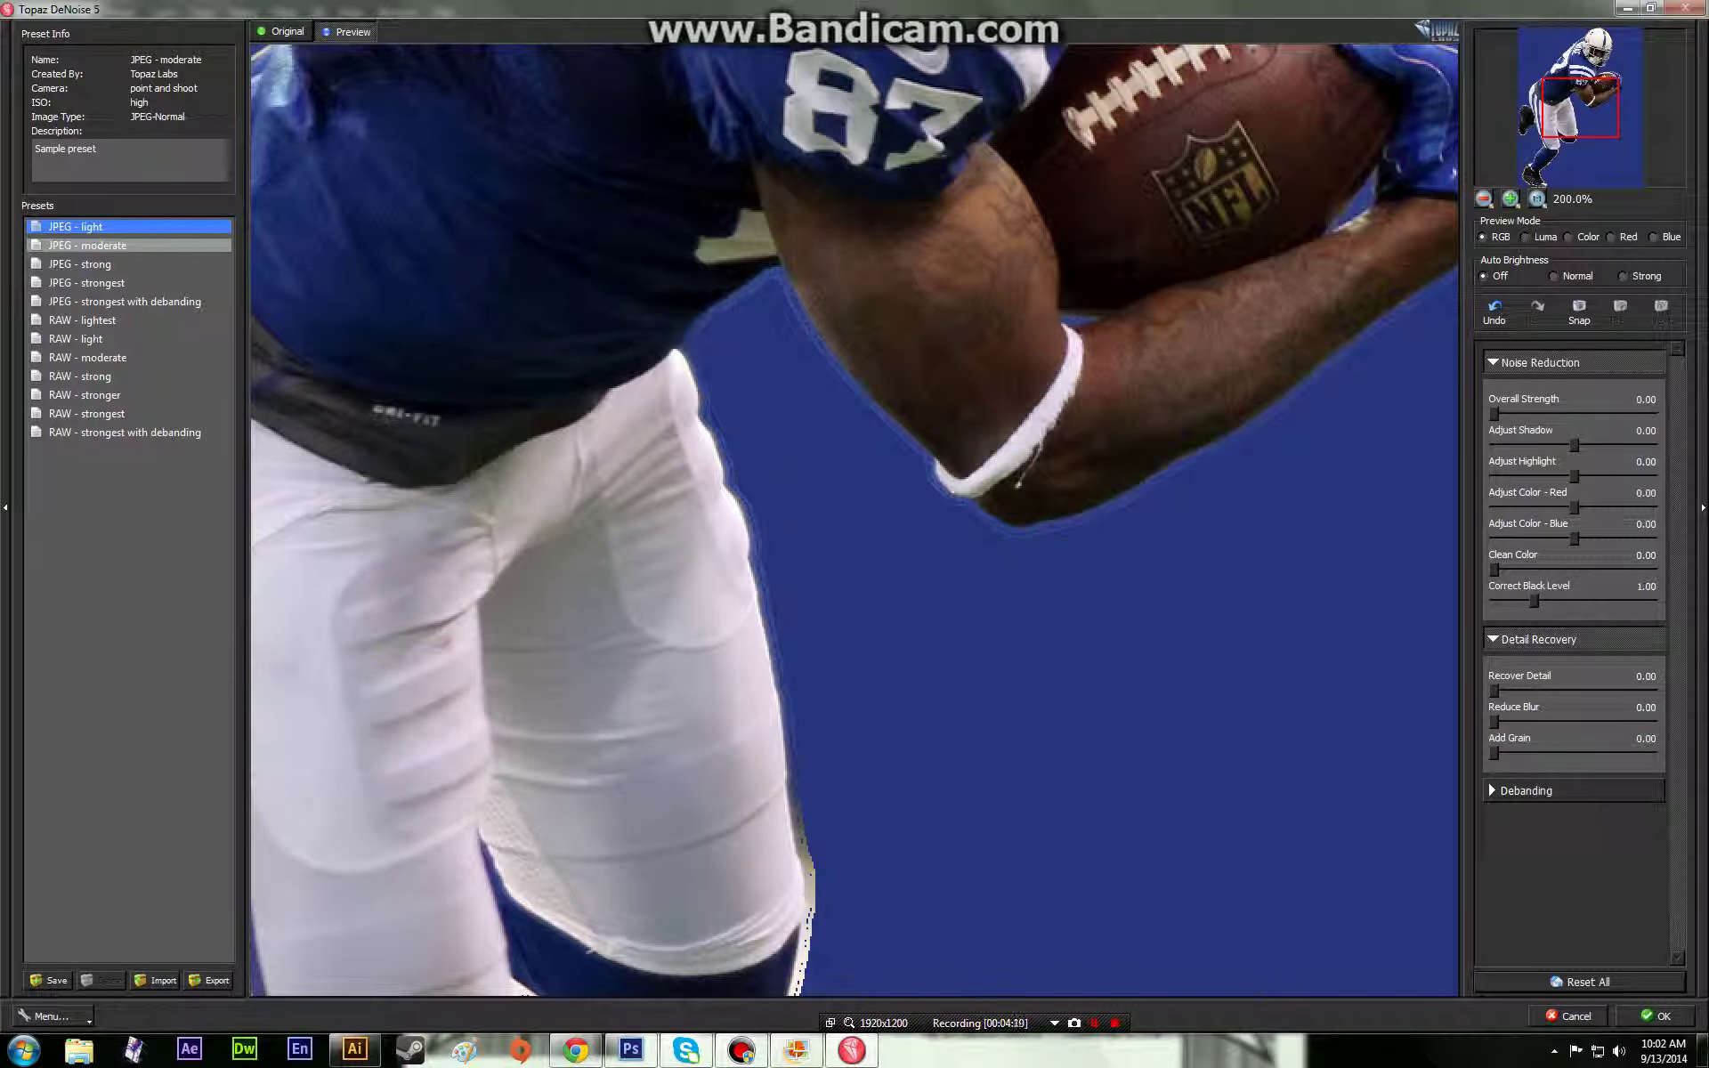
left_click_drag(1495, 414, 1514, 414)
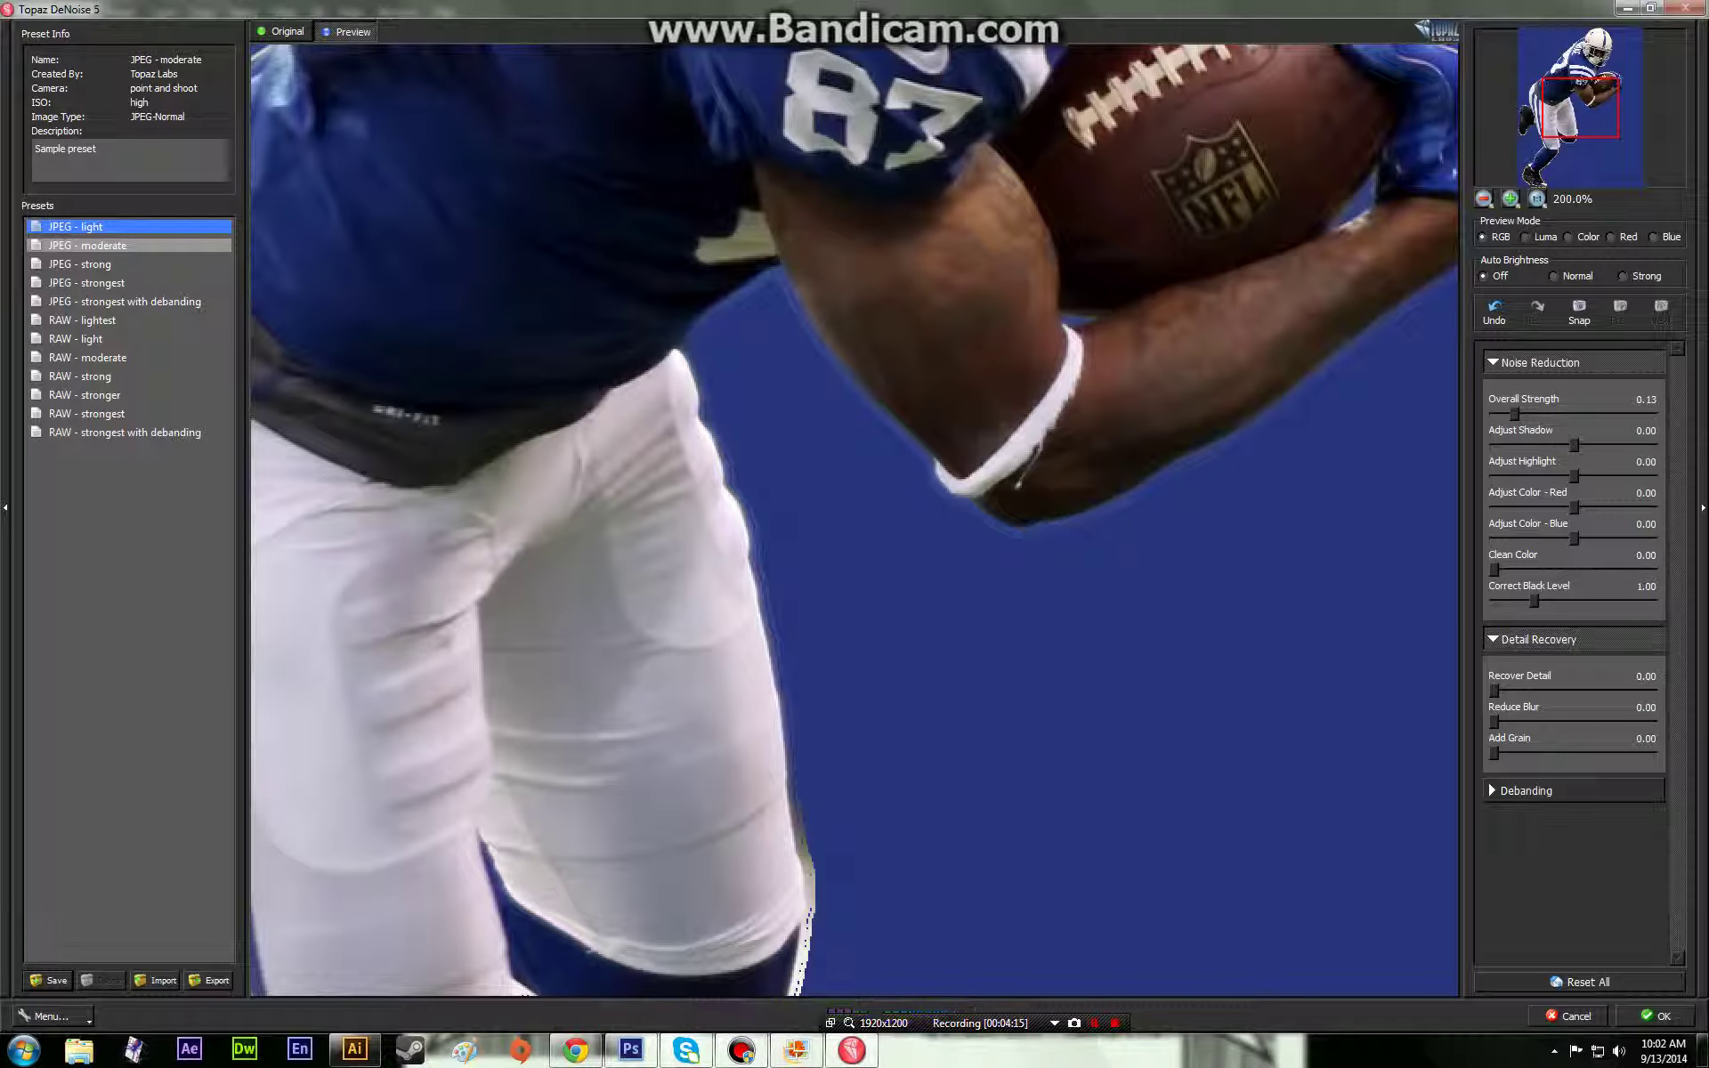
key("Return")
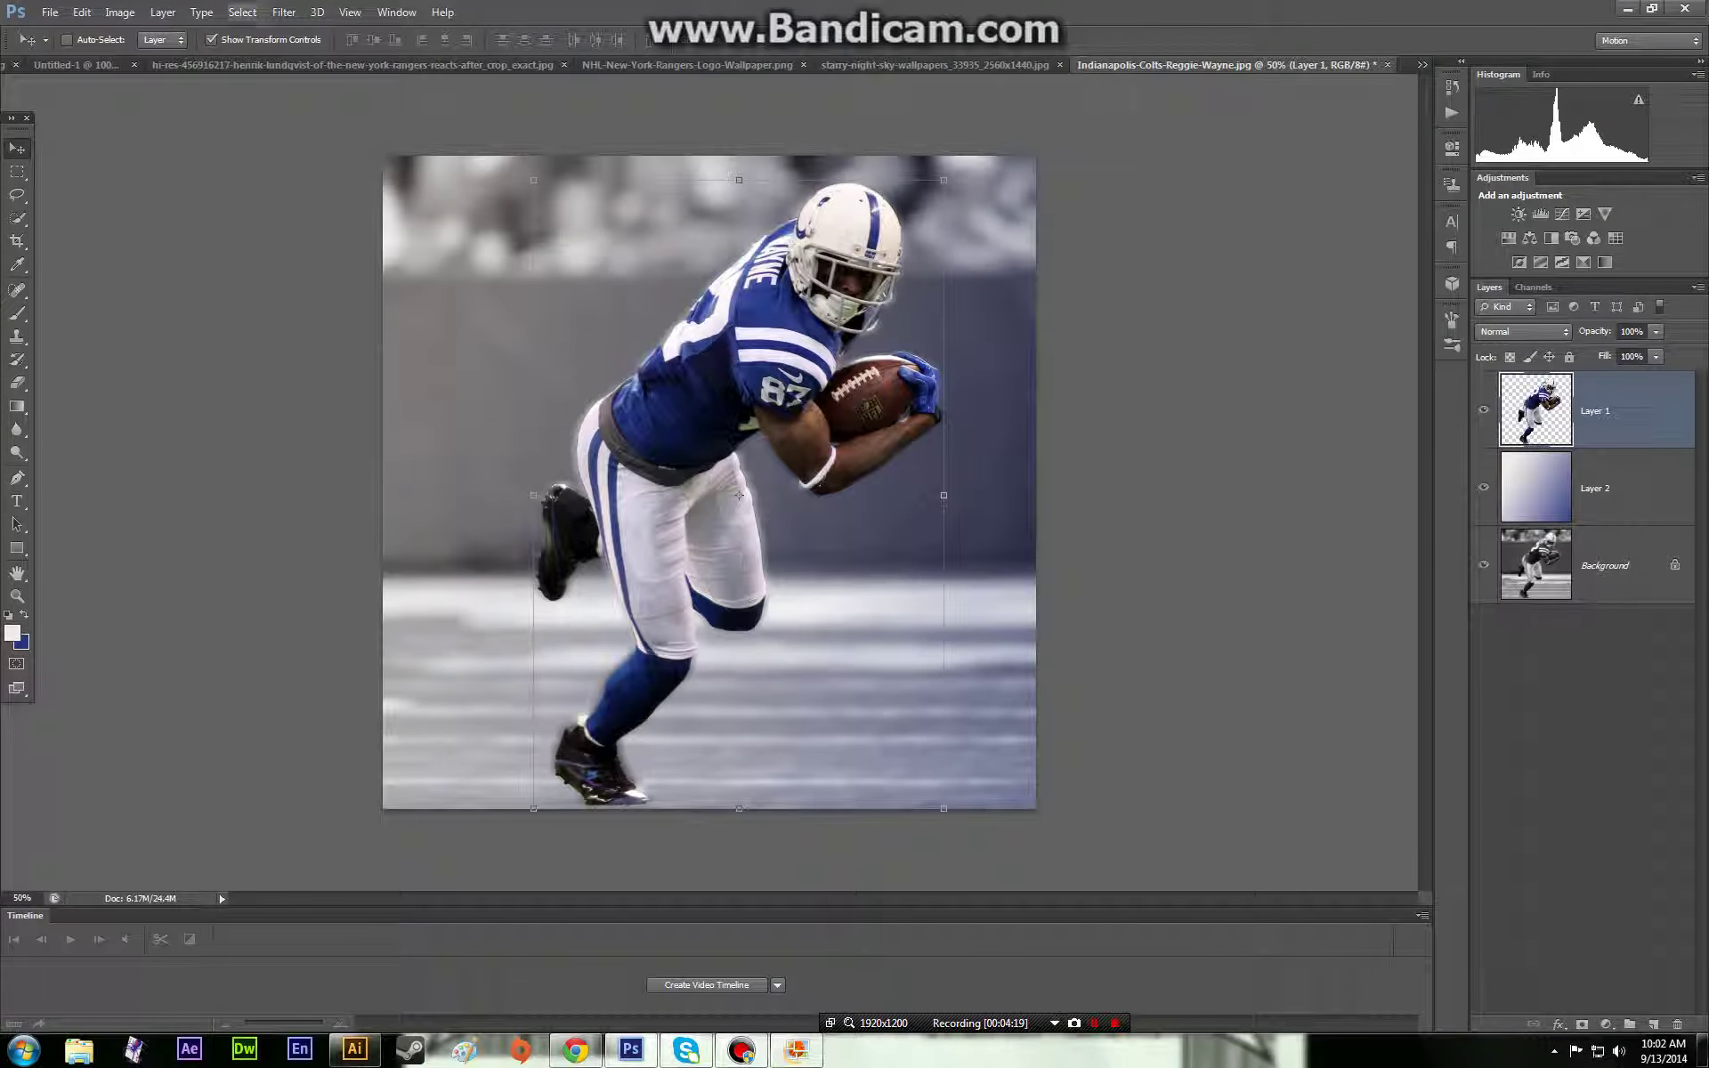
Apply Topaz Adjust 5's HDR Collection Dynamic Pop preset to the player layer
left_click(284, 11)
left_click(552, 368)
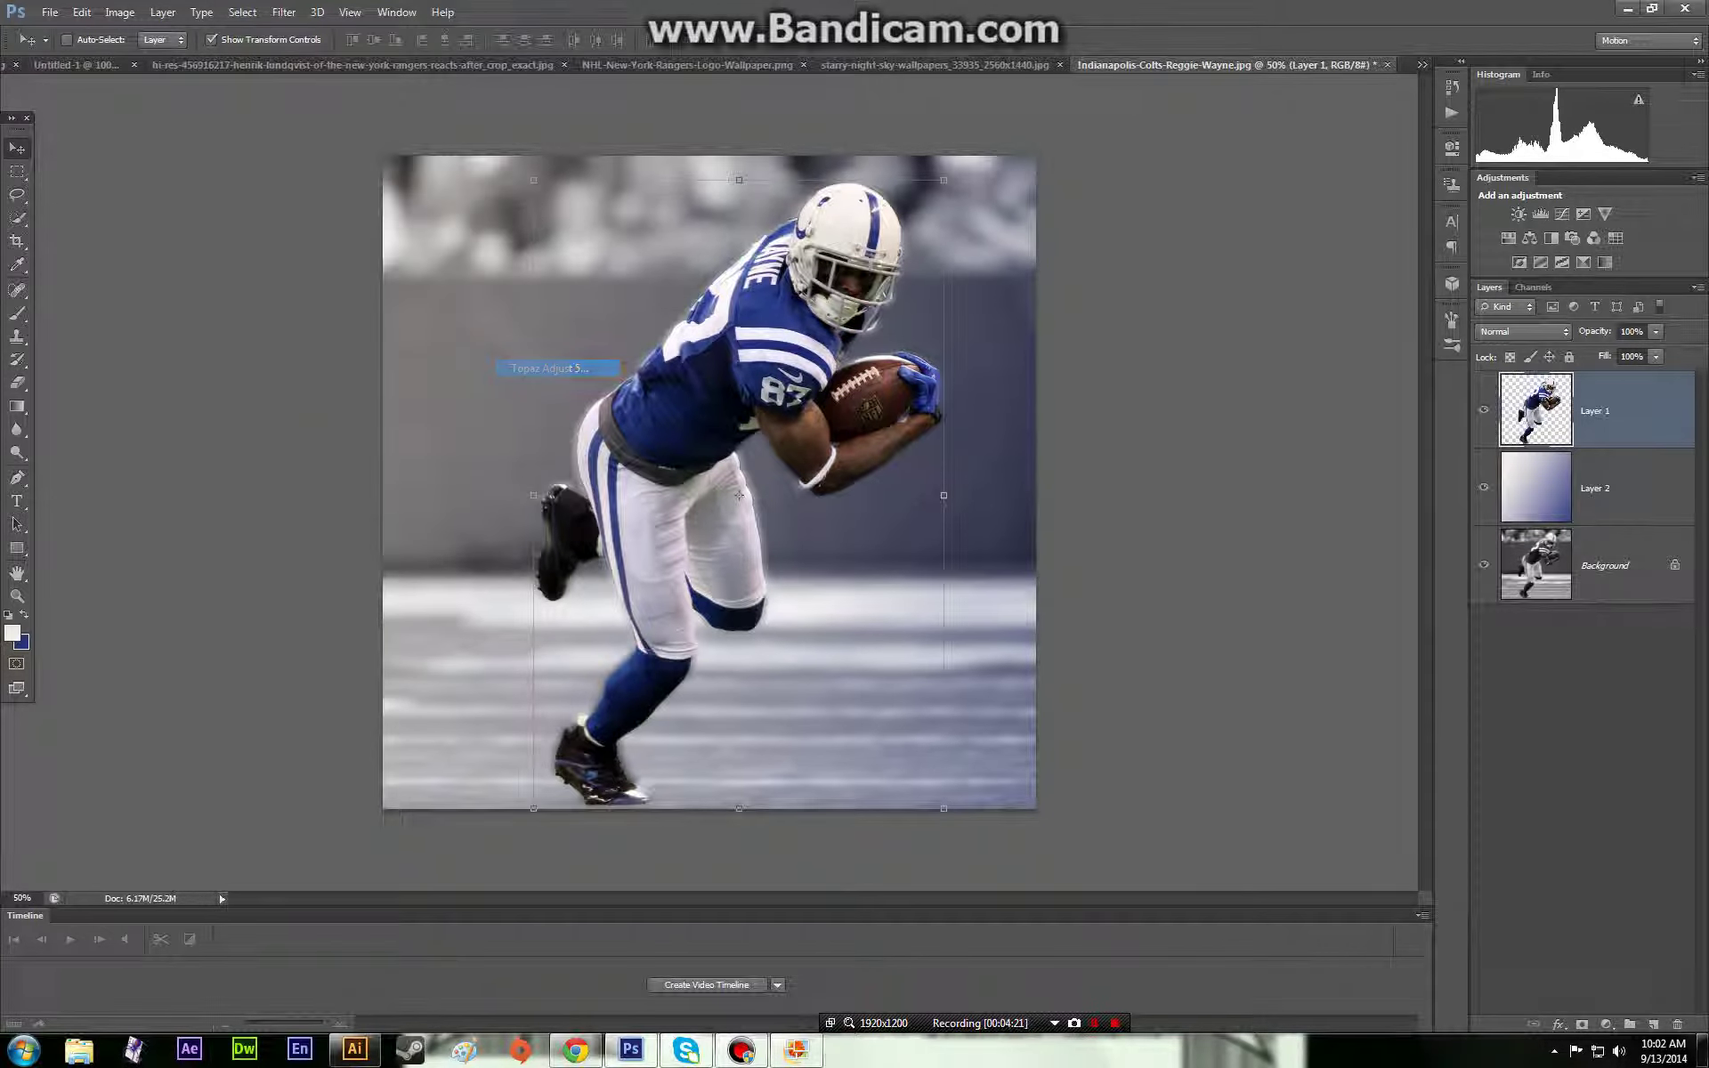
left_click(80, 294)
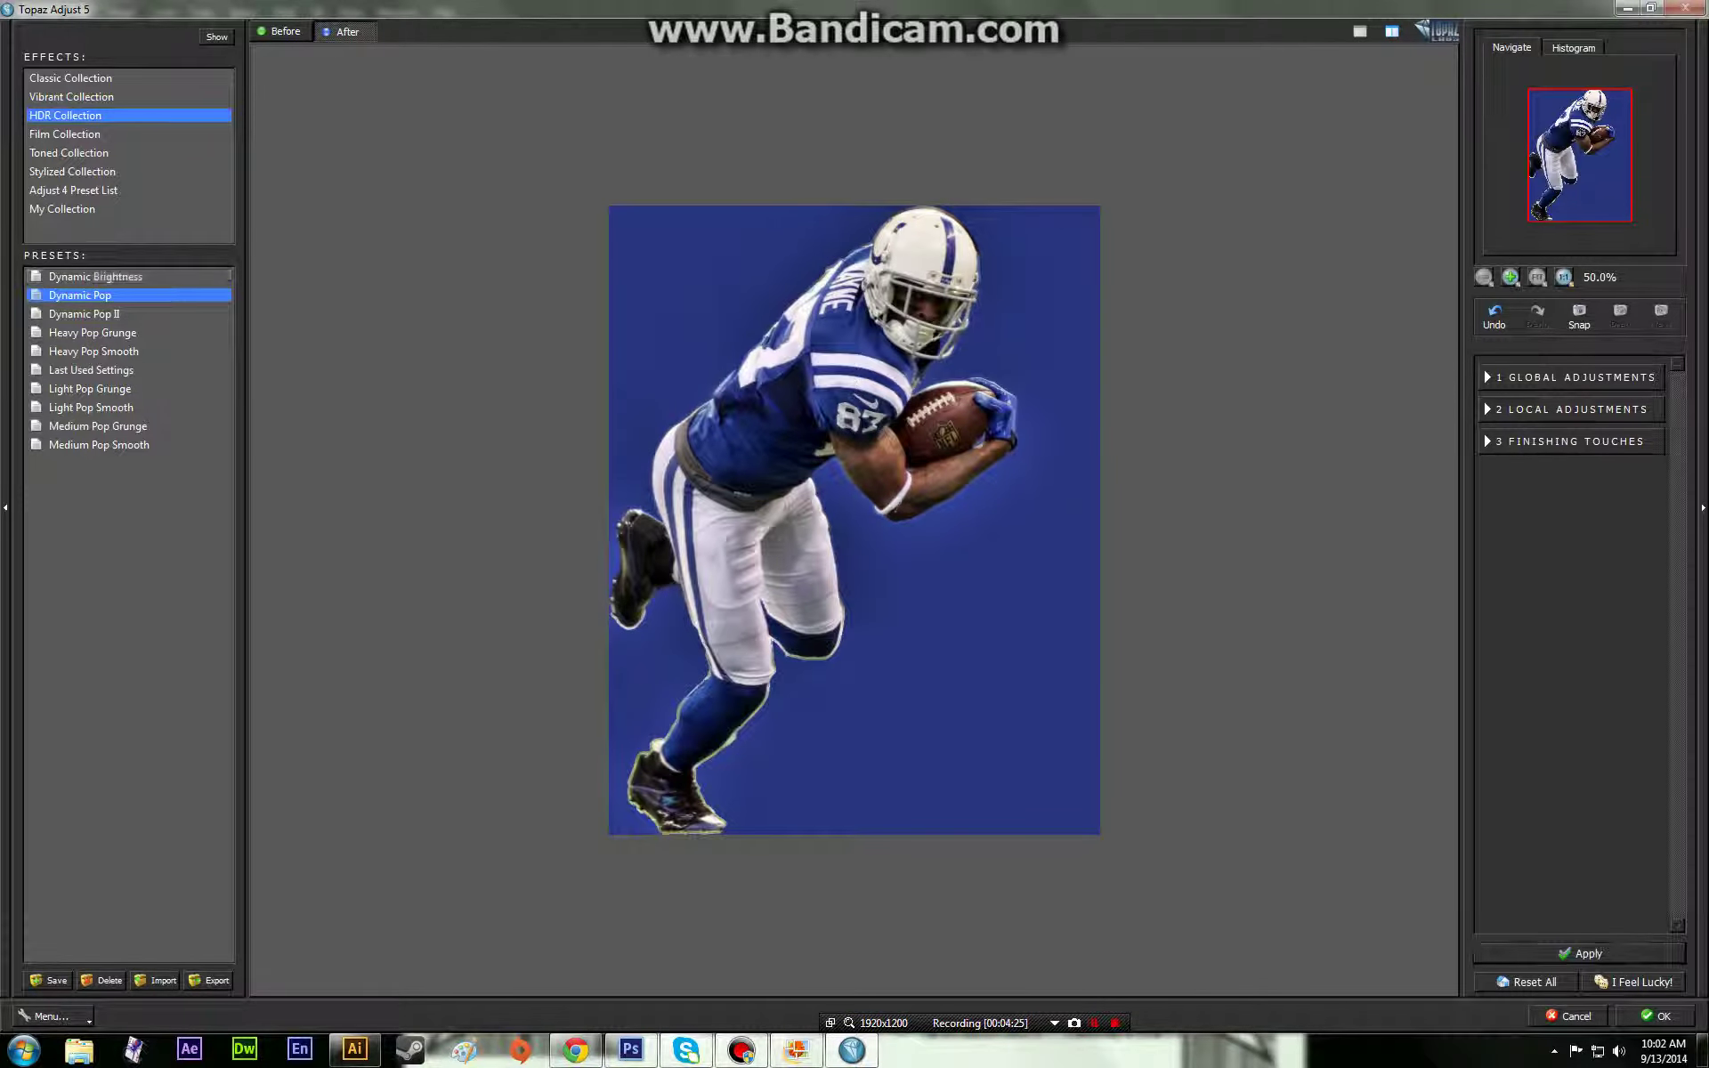
key("Return")
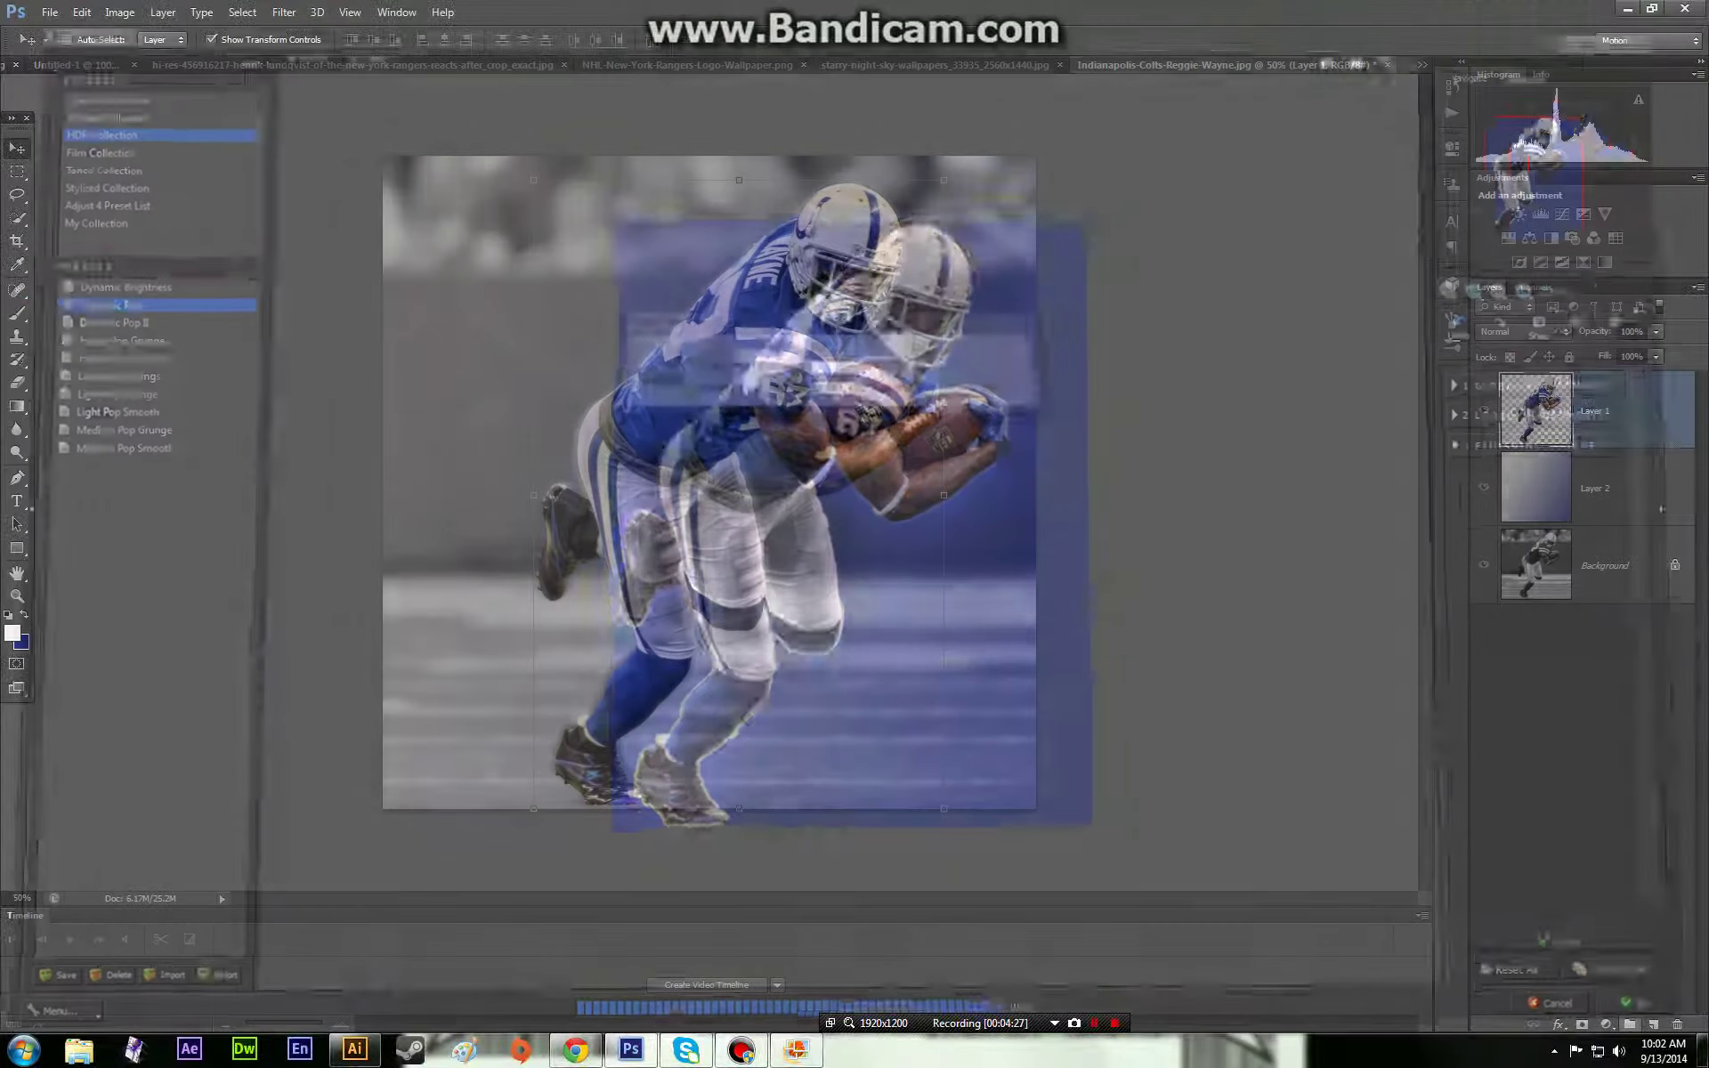
Apply Topaz Clean 3's CrispStyle preset to the player with Threshold 0.00 and Texture 0.65
left_click(283, 11)
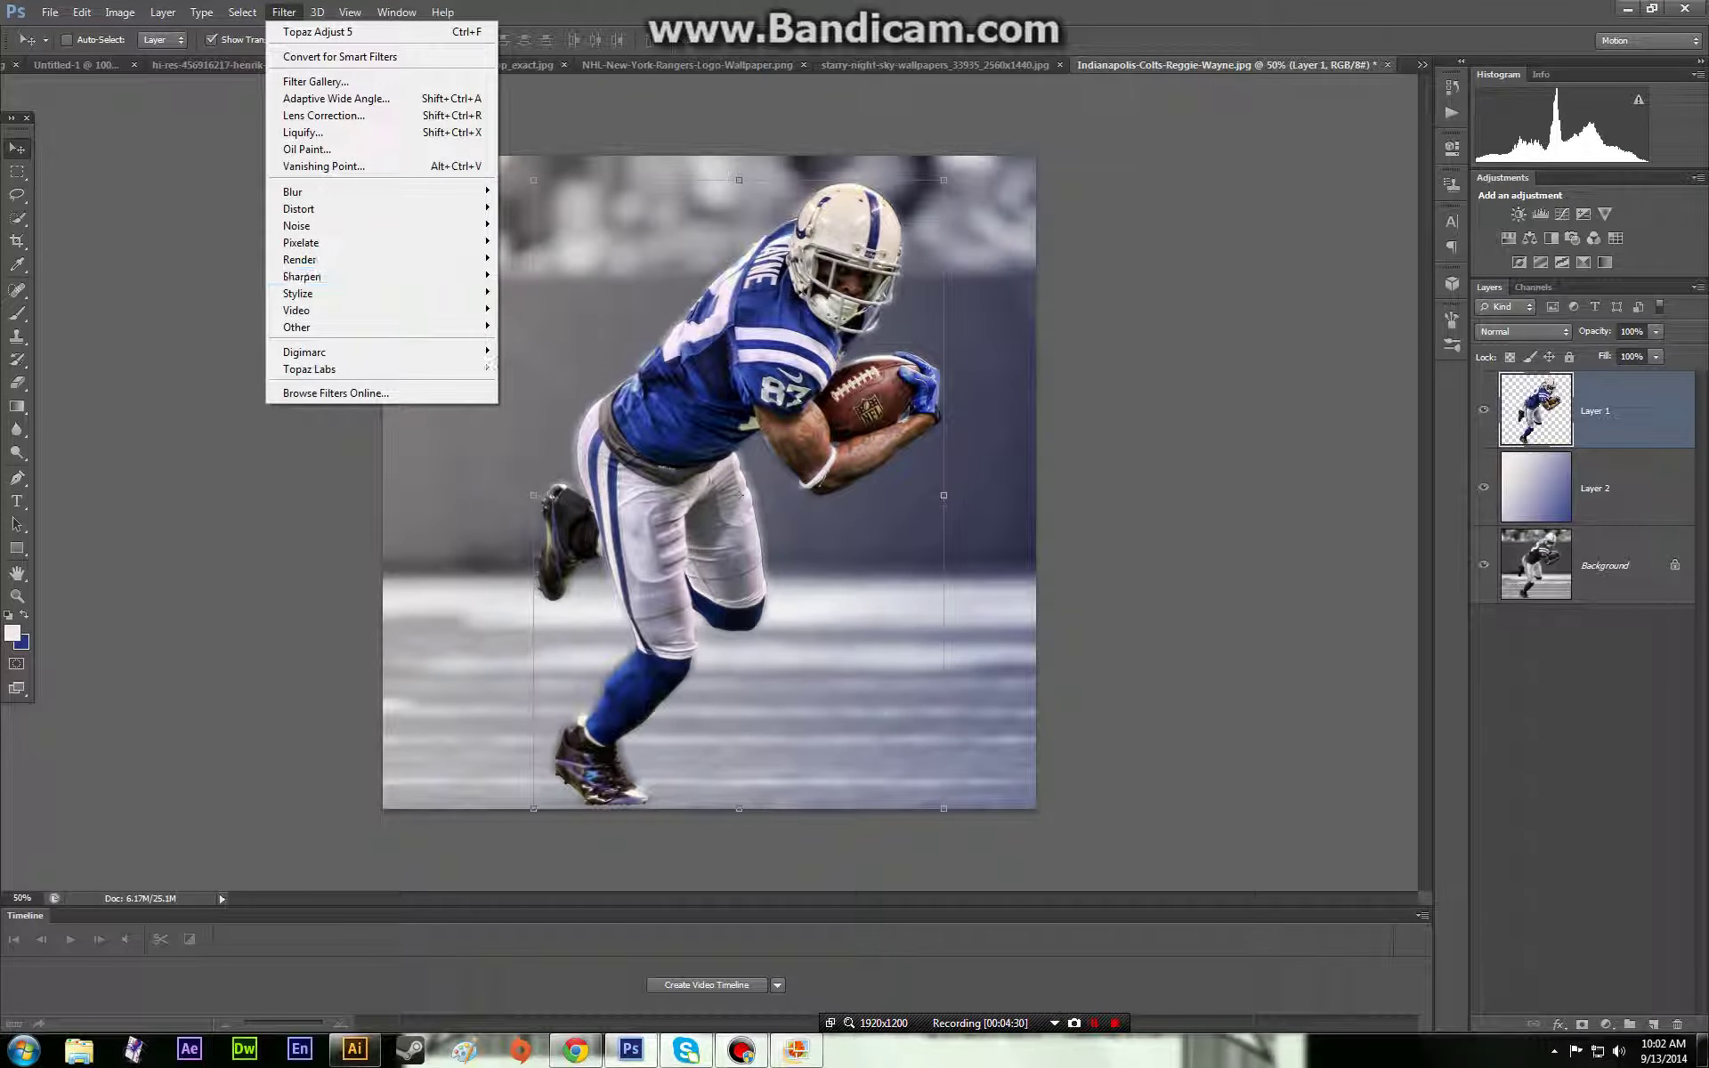
left_click(534, 407)
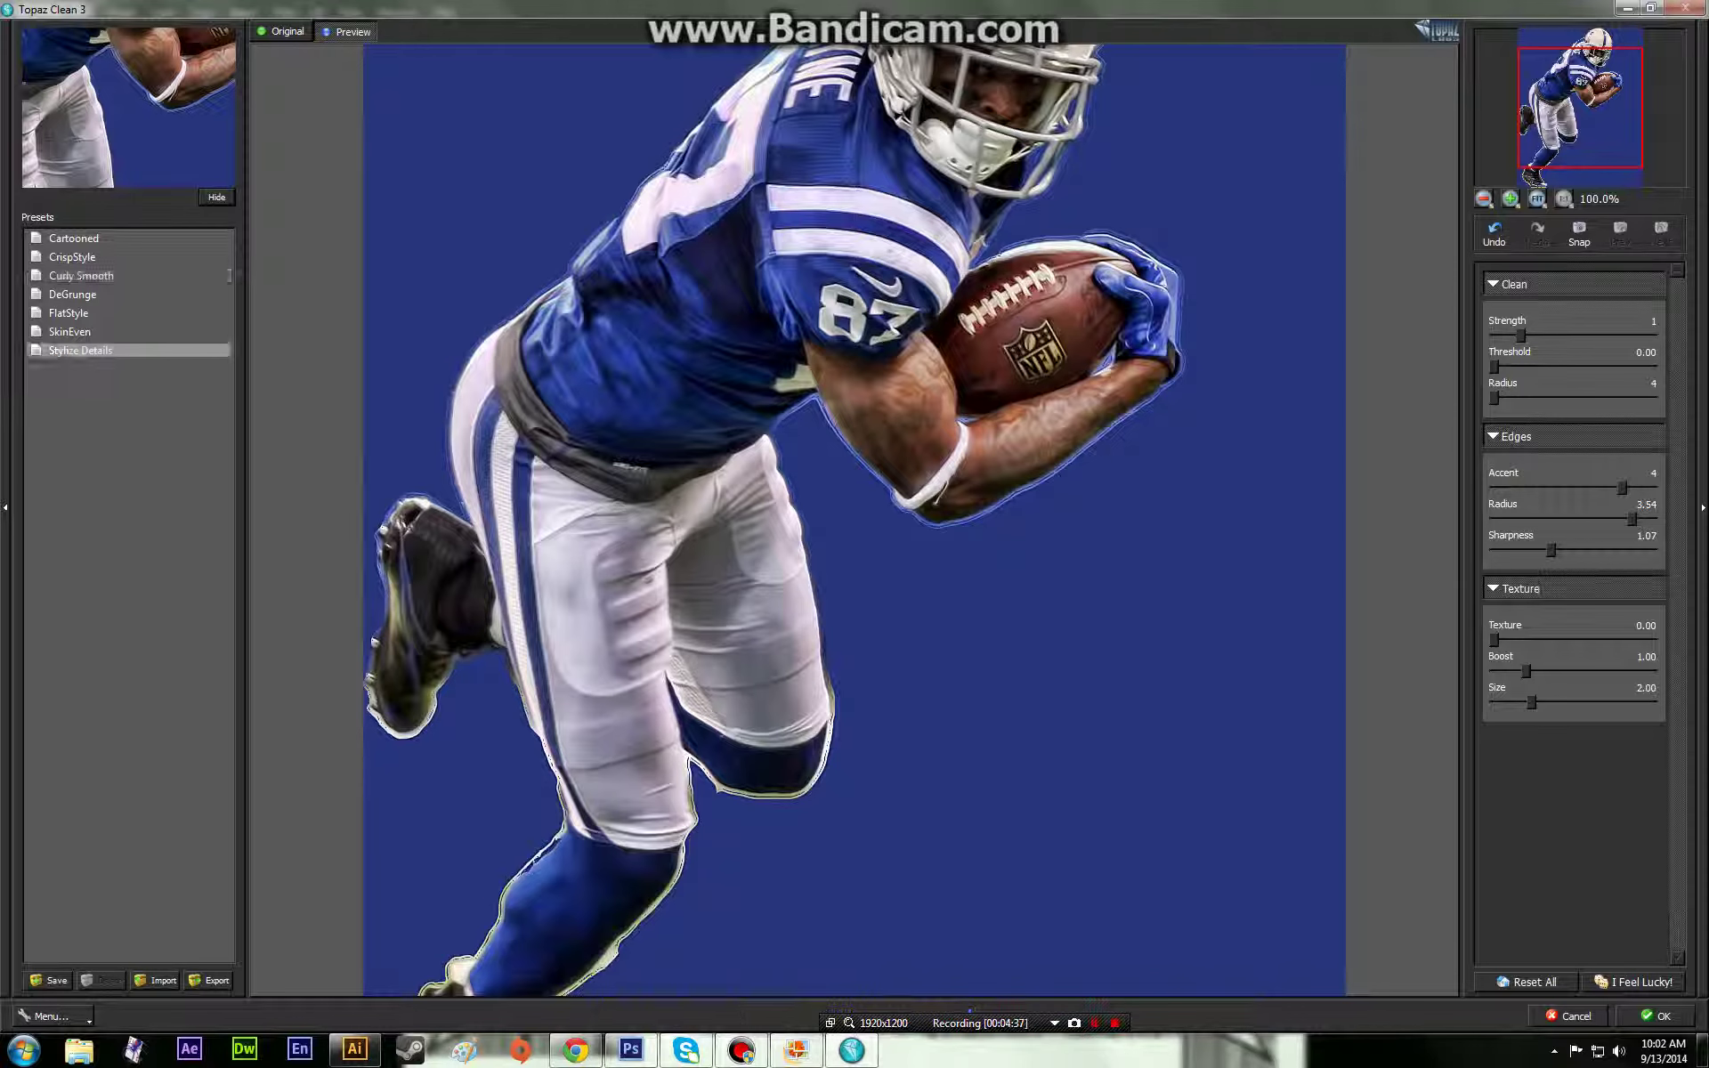
left_click(72, 256)
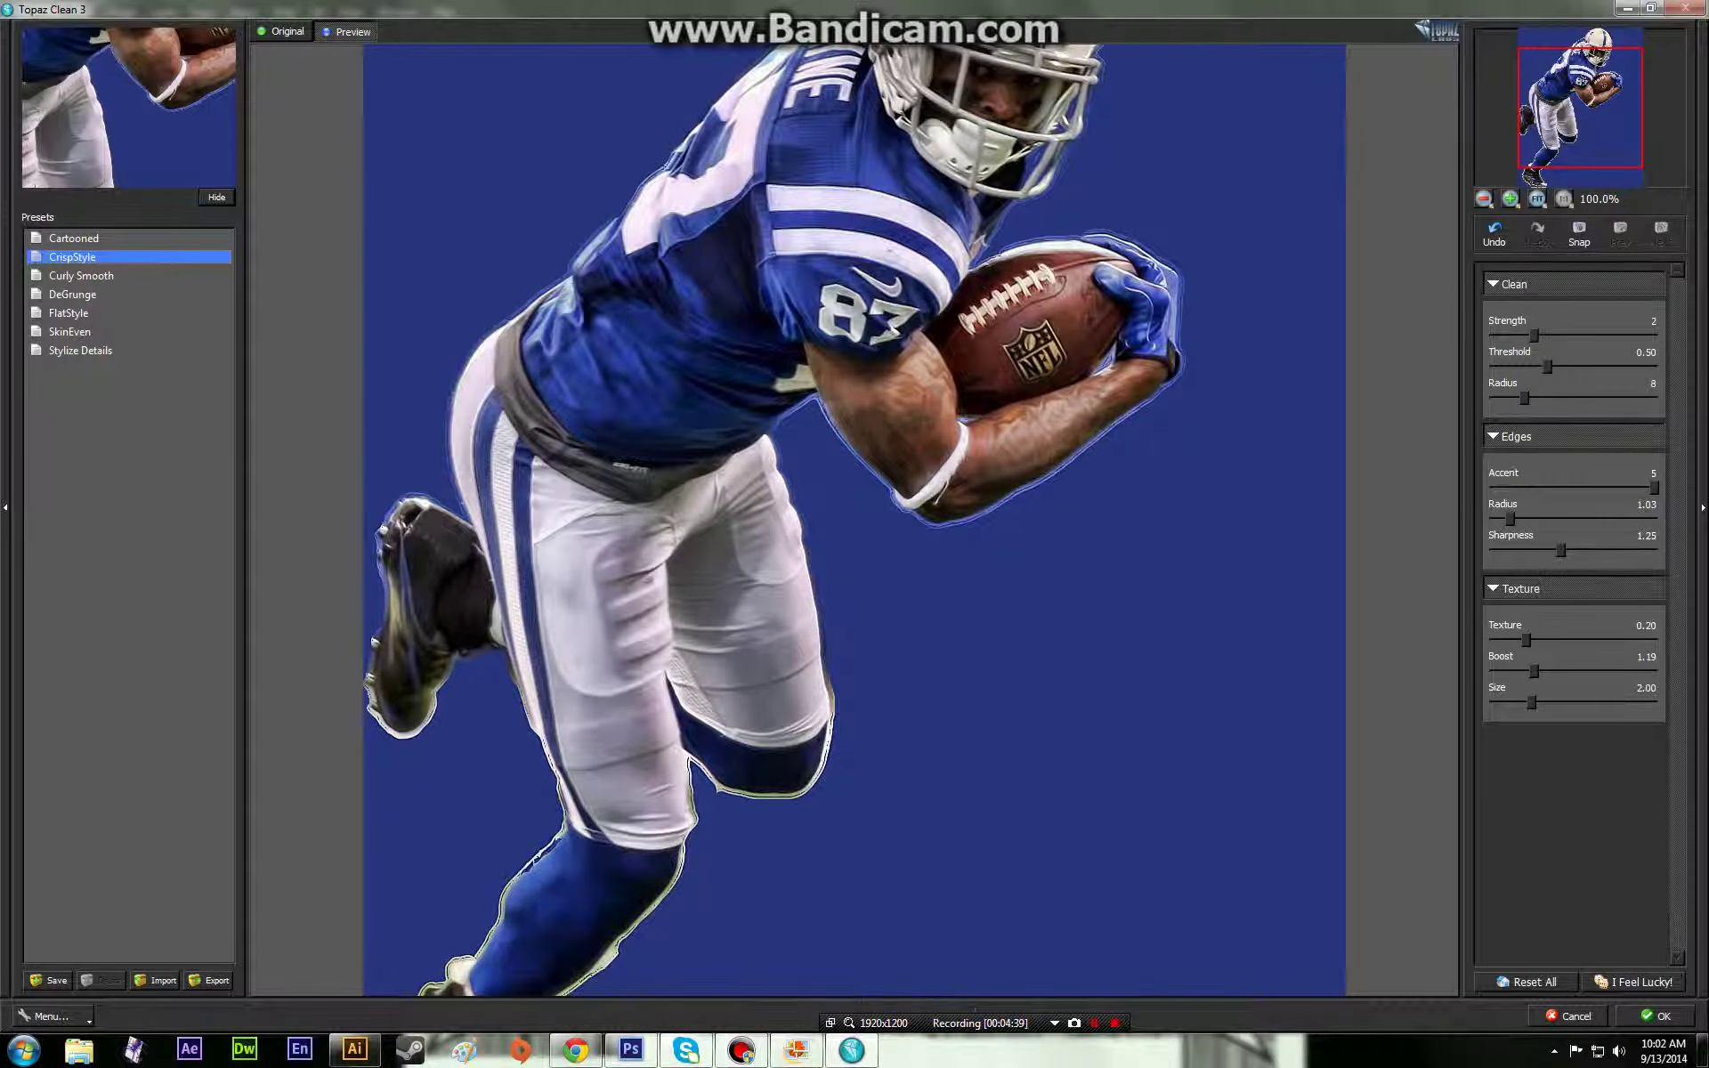
left_click(1494, 366)
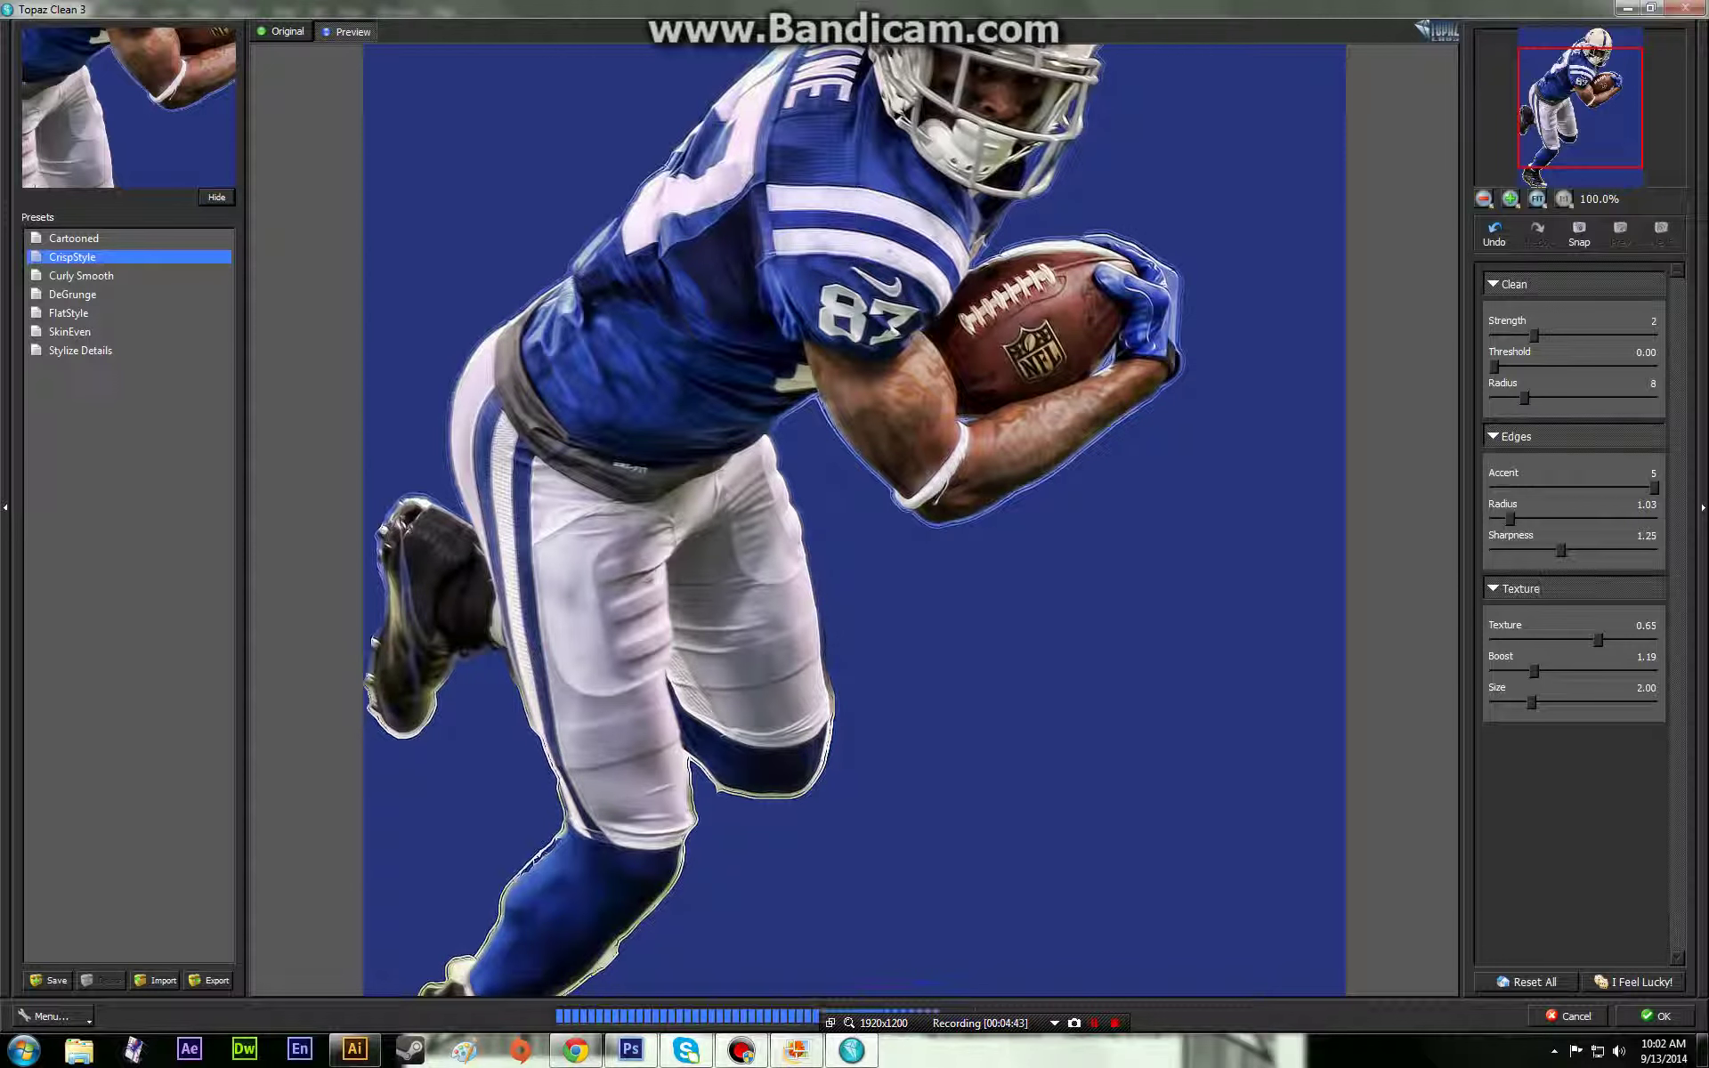
key("Return")
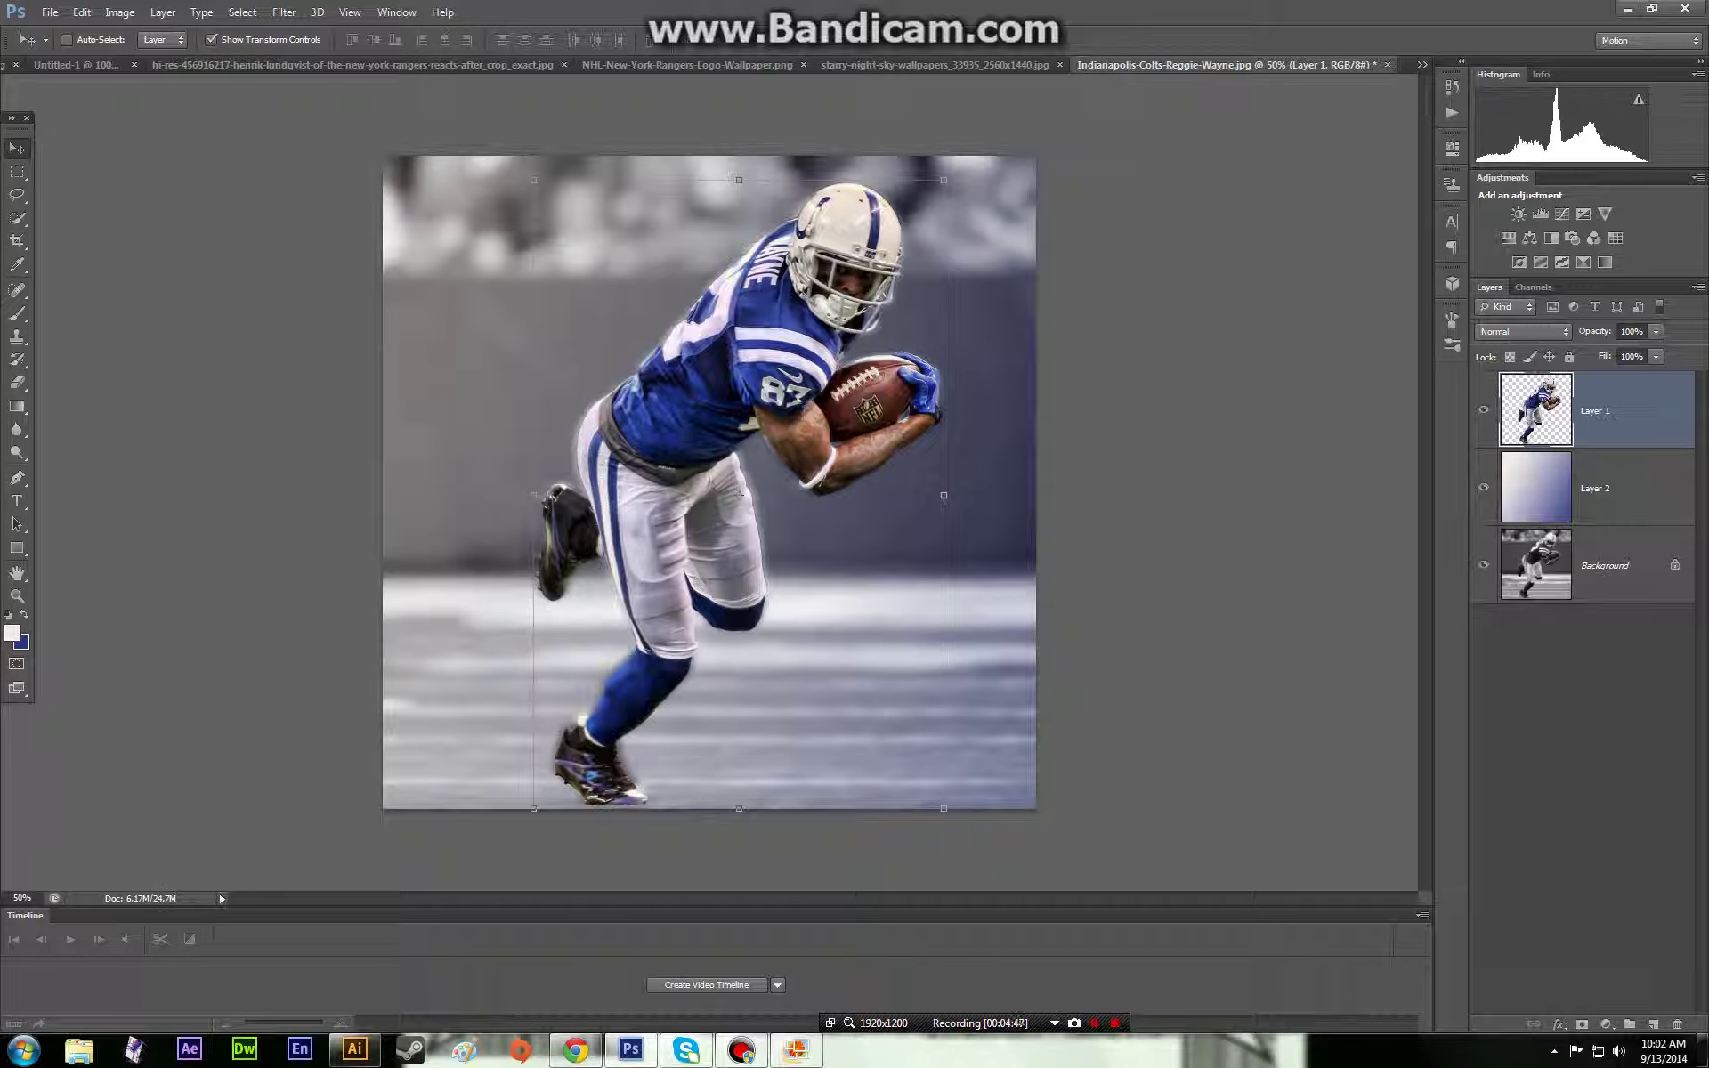
With the gradient tint Layer 2 selected, open particles.jpg
key("alt+bracketleft")
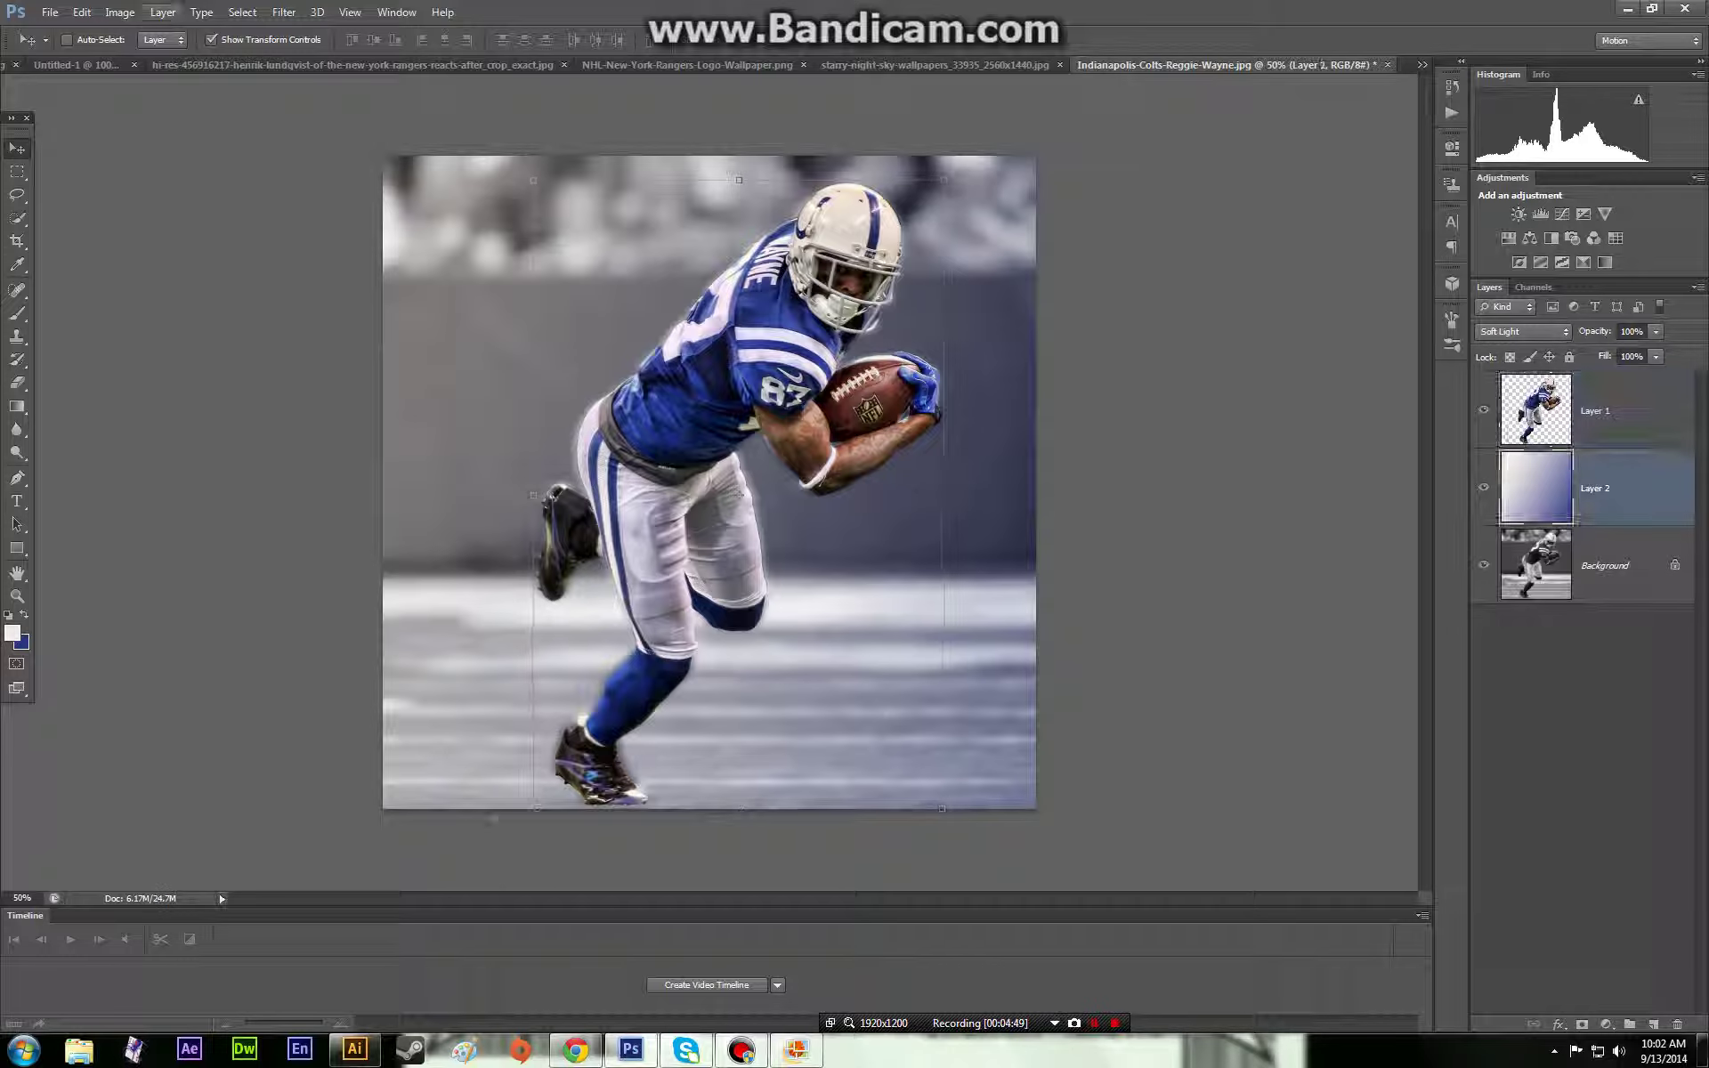
left_click(50, 11)
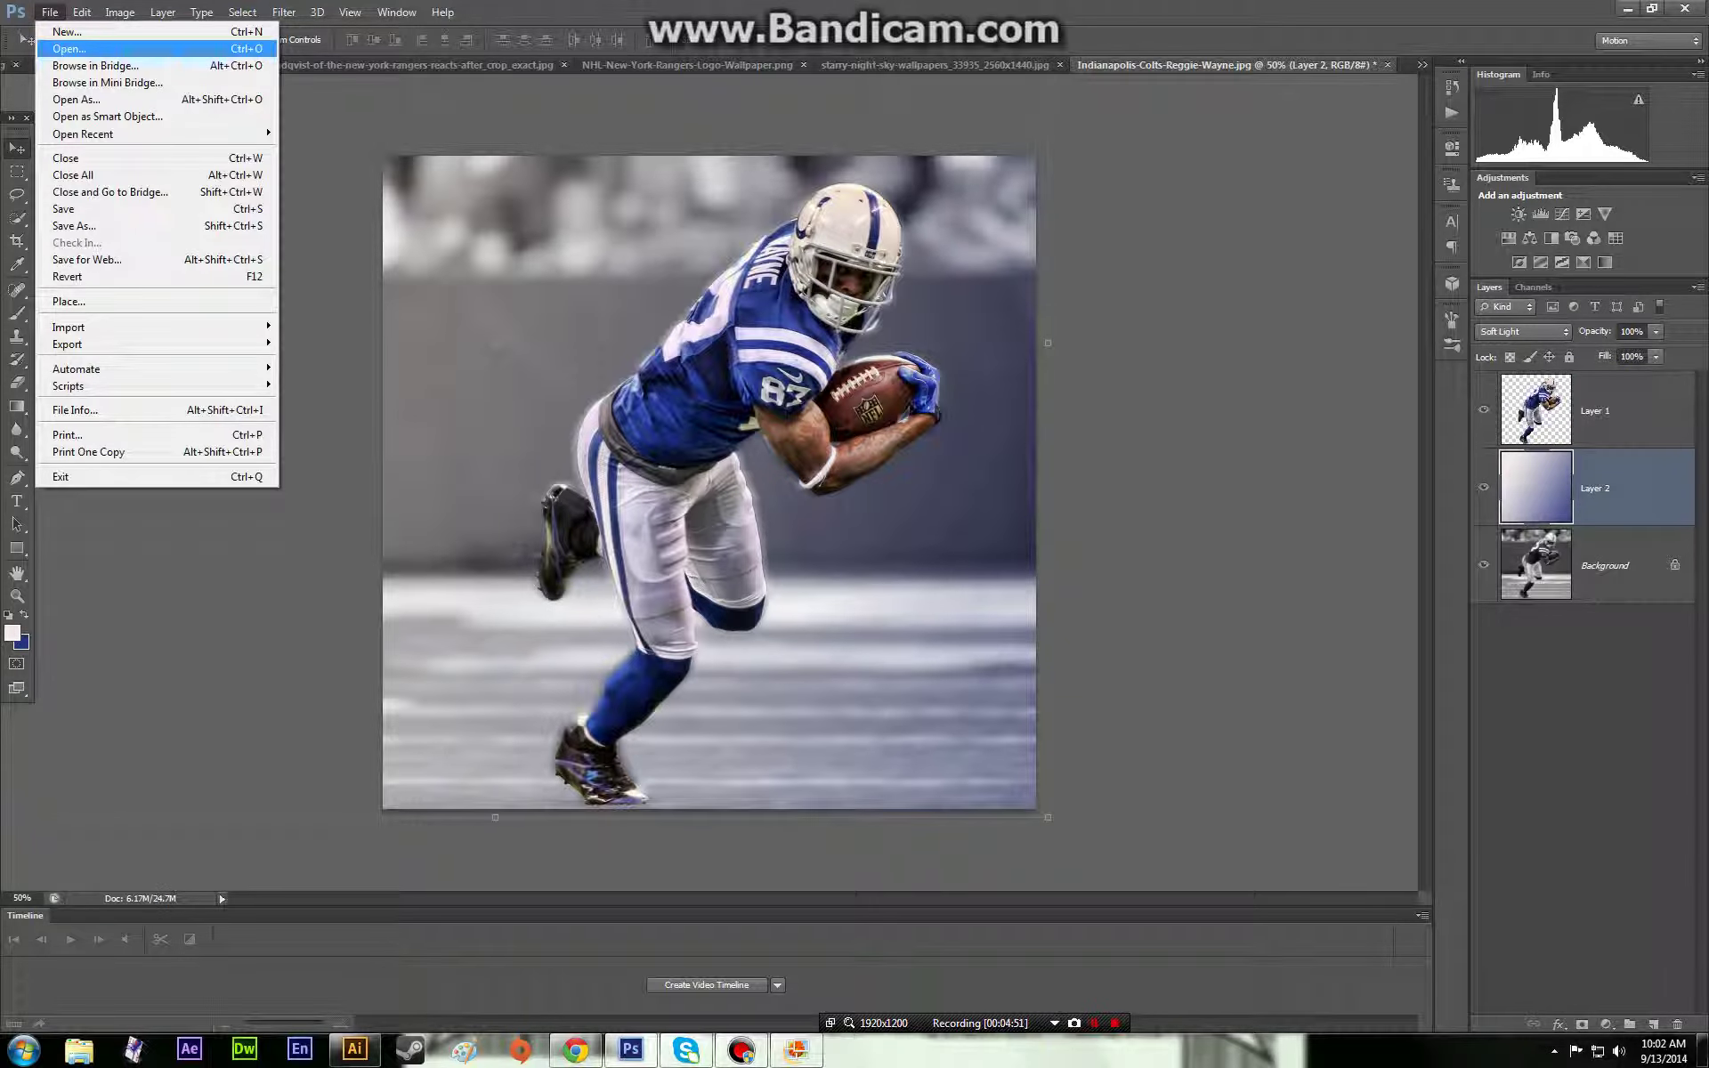
left_click(62, 42)
type("p")
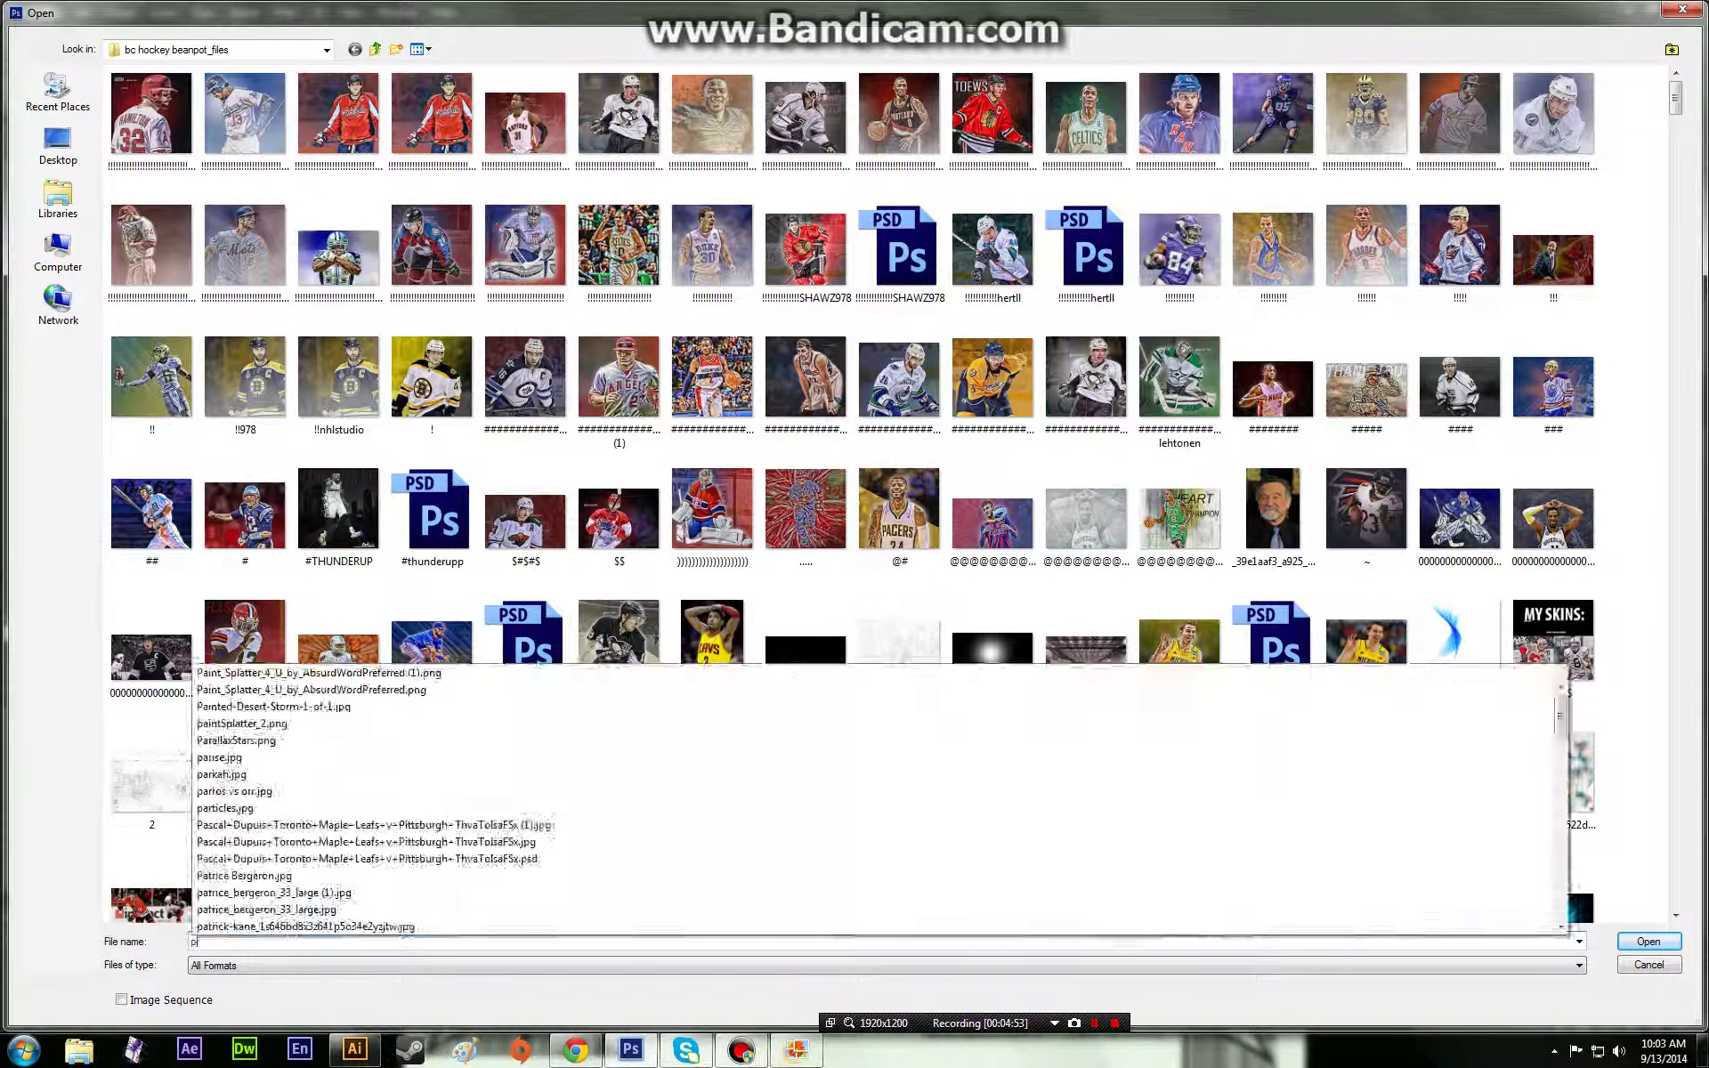
type("art")
key("Down")
key("Return")
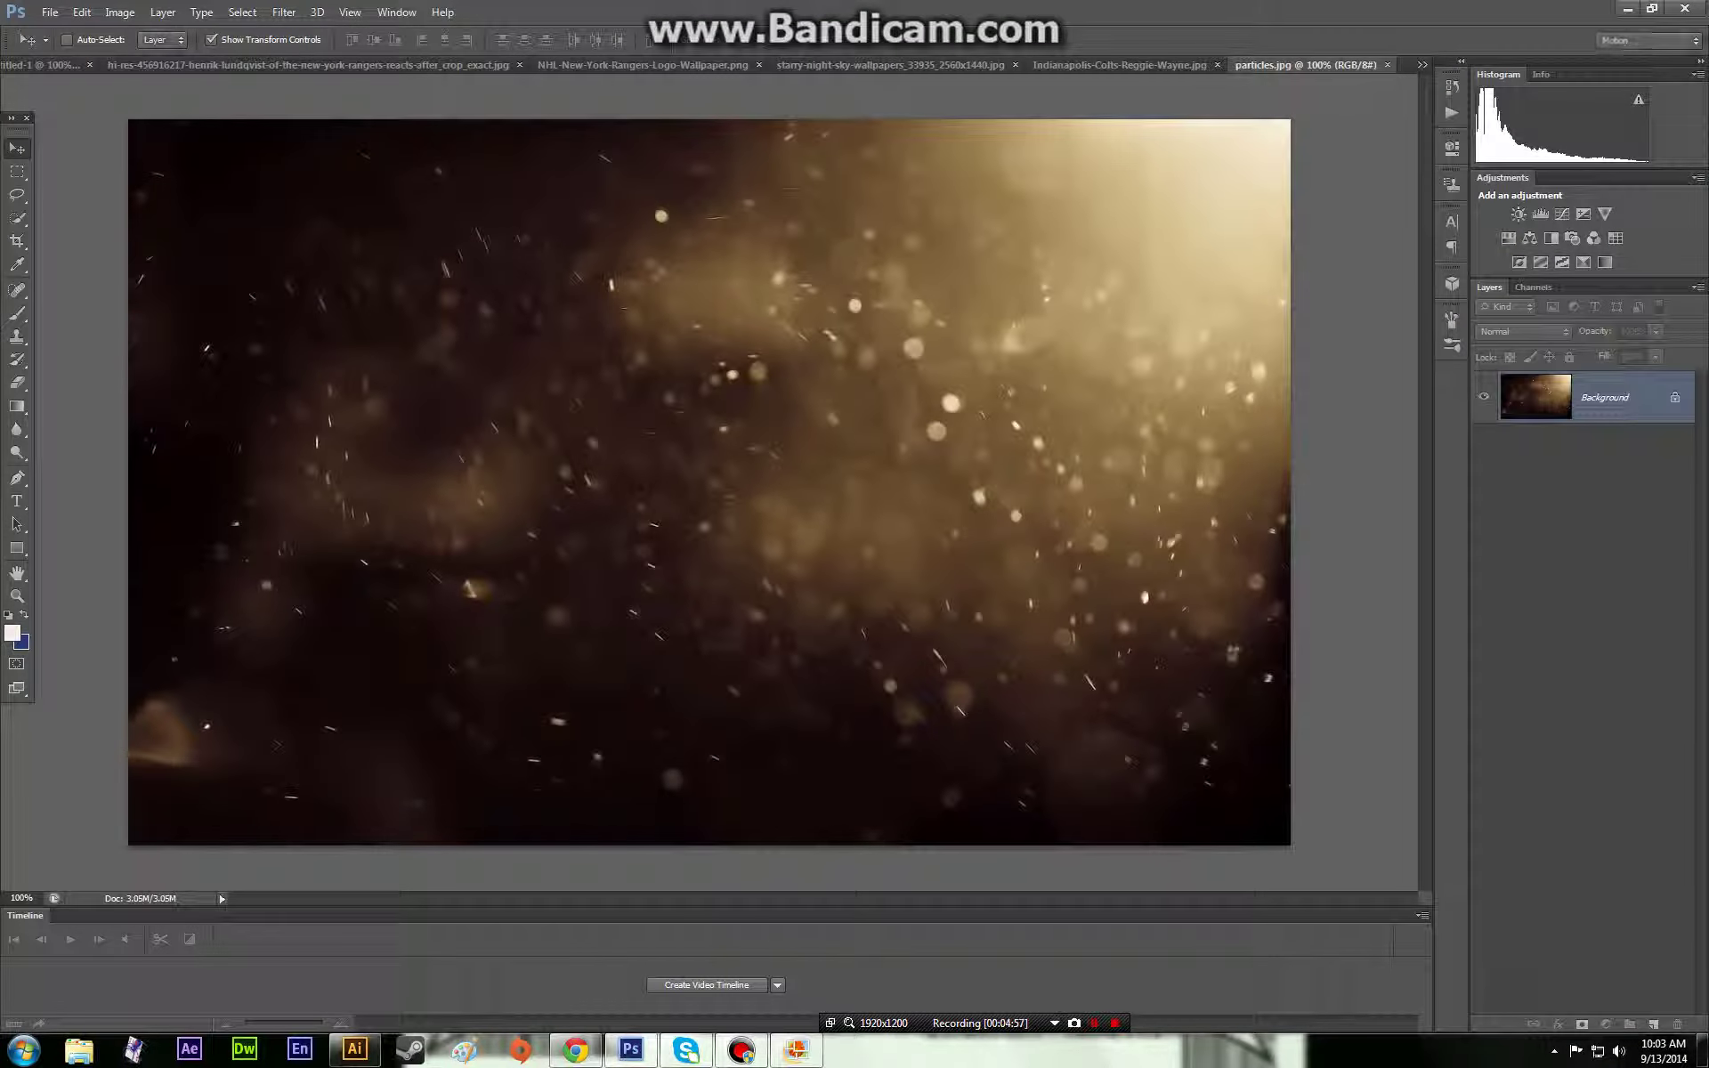
Convert the particles background to Layer 0 and drag it into the Colts document
double_click(1605, 398)
key("Return")
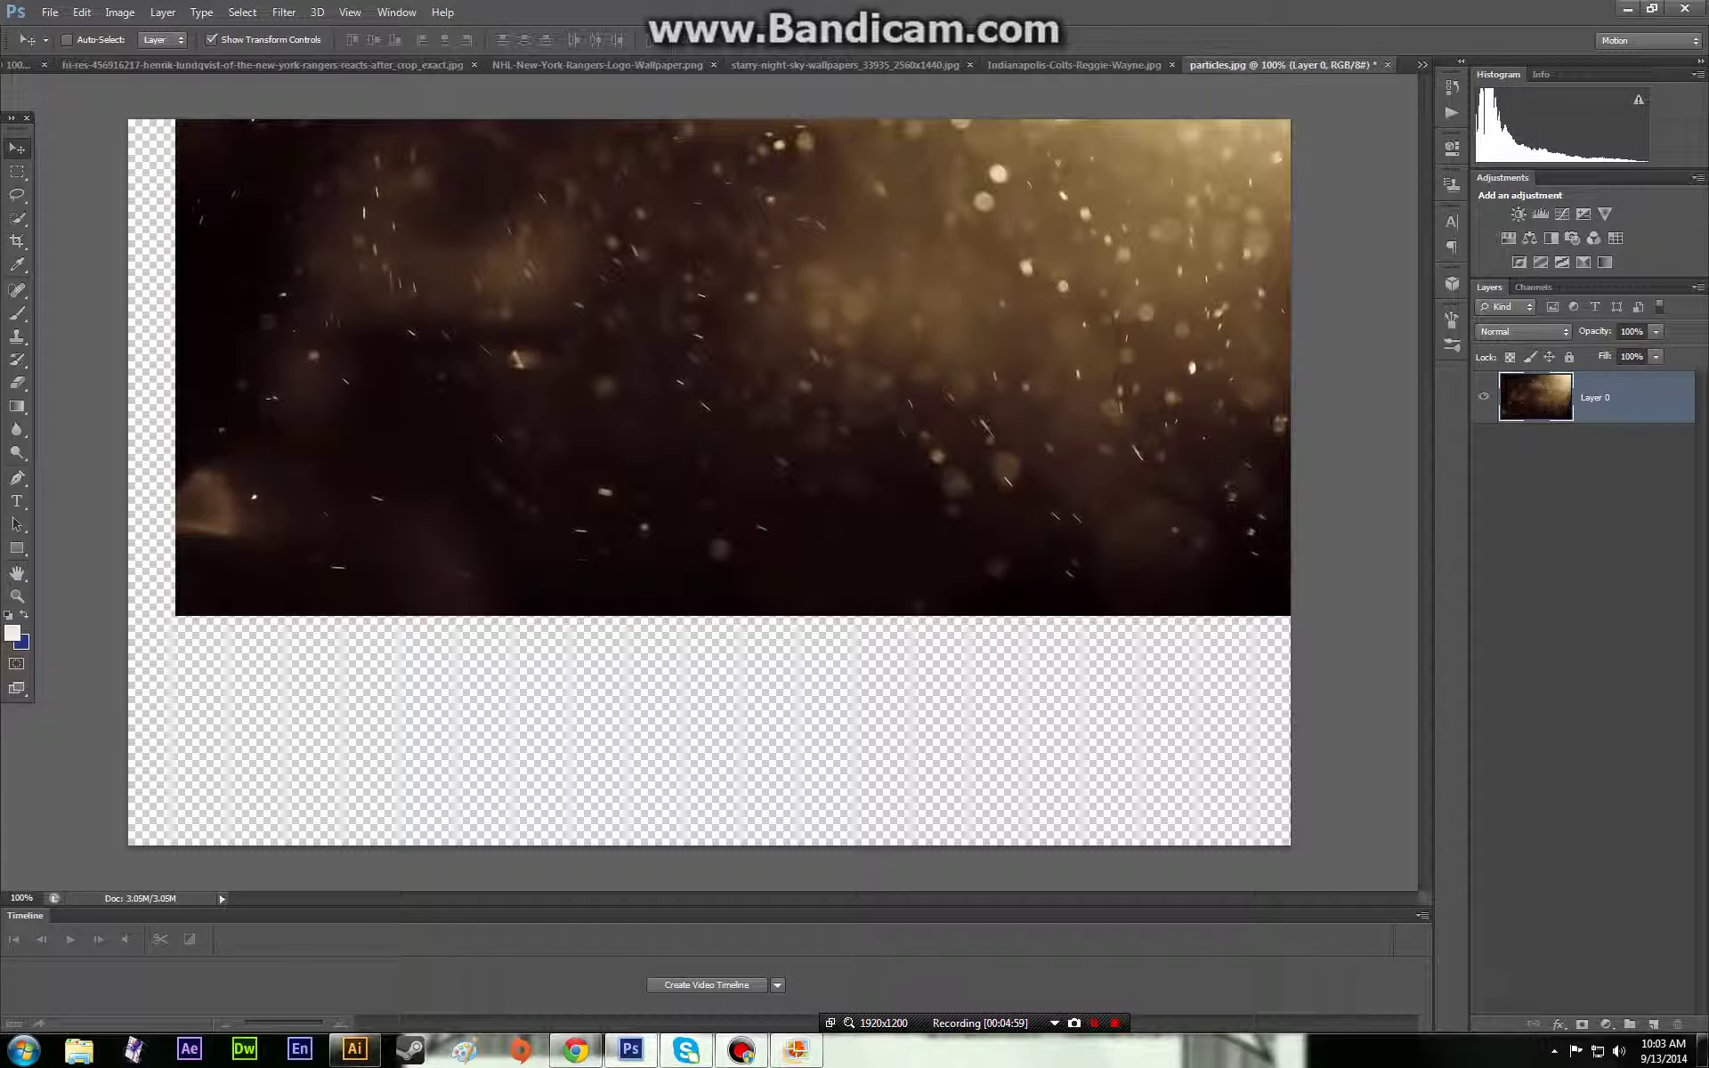
left_click_drag(1086, 147, 1120, 64)
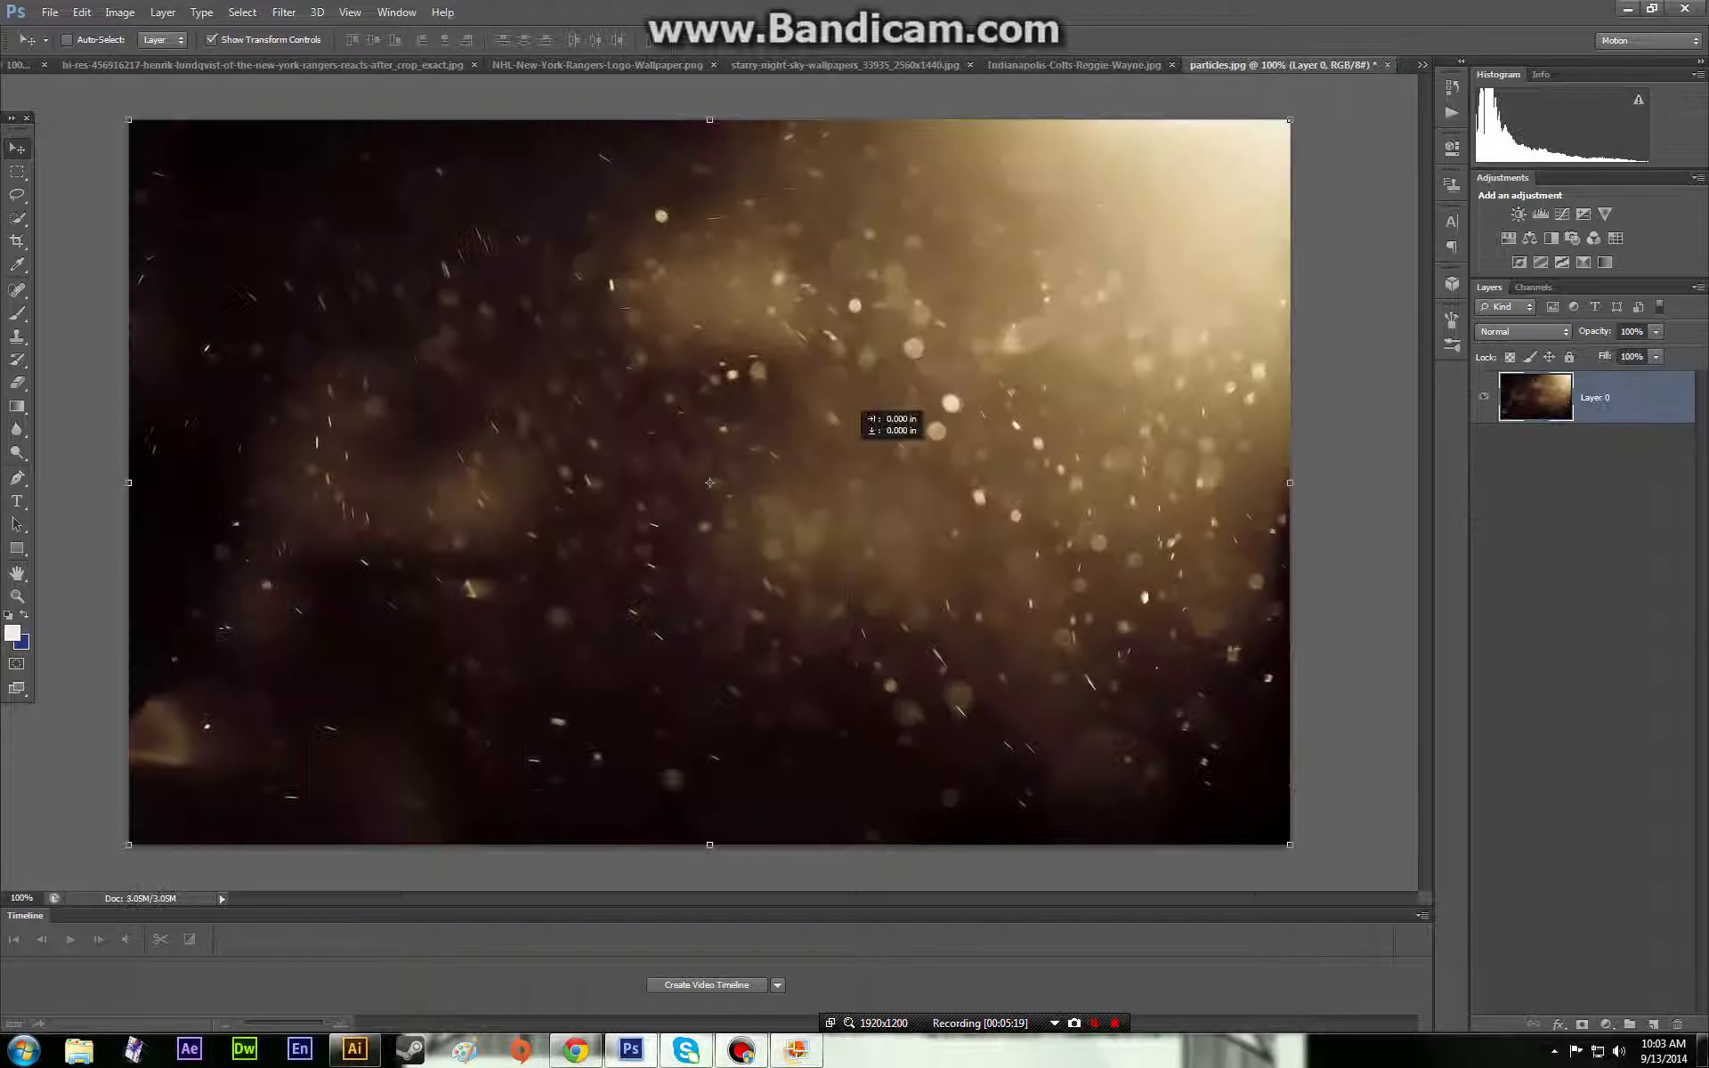
mouse_move(897, 419)
left_mouse_down()
mouse_move(1051, 62)
mouse_move(718, 359)
mouse_move(643, 267)
mouse_move(674, 277)
left_mouse_up()
key("ctrl+t")
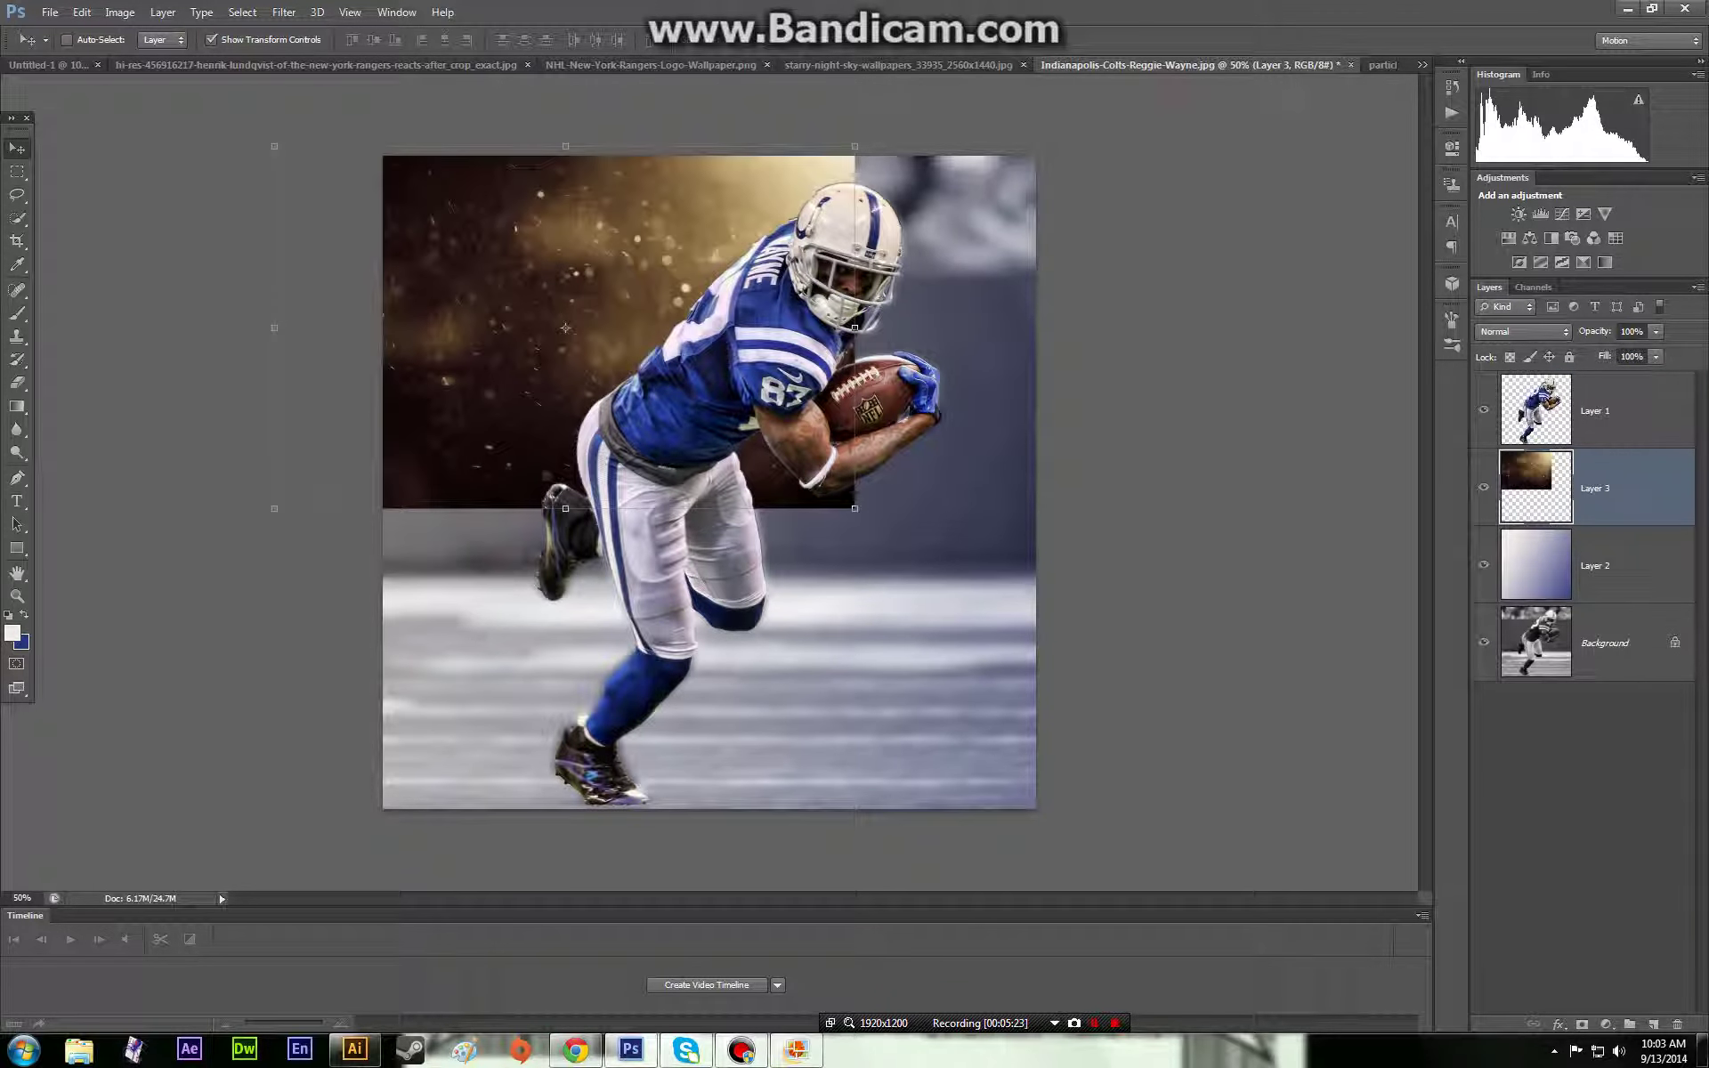
Stretch the particles over the canvas, shift them left, and blend them in Screen mode
mouse_move(855, 508)
left_mouse_down()
mouse_move(985, 591)
mouse_move(1184, 806)
mouse_move(1197, 868)
left_mouse_up()
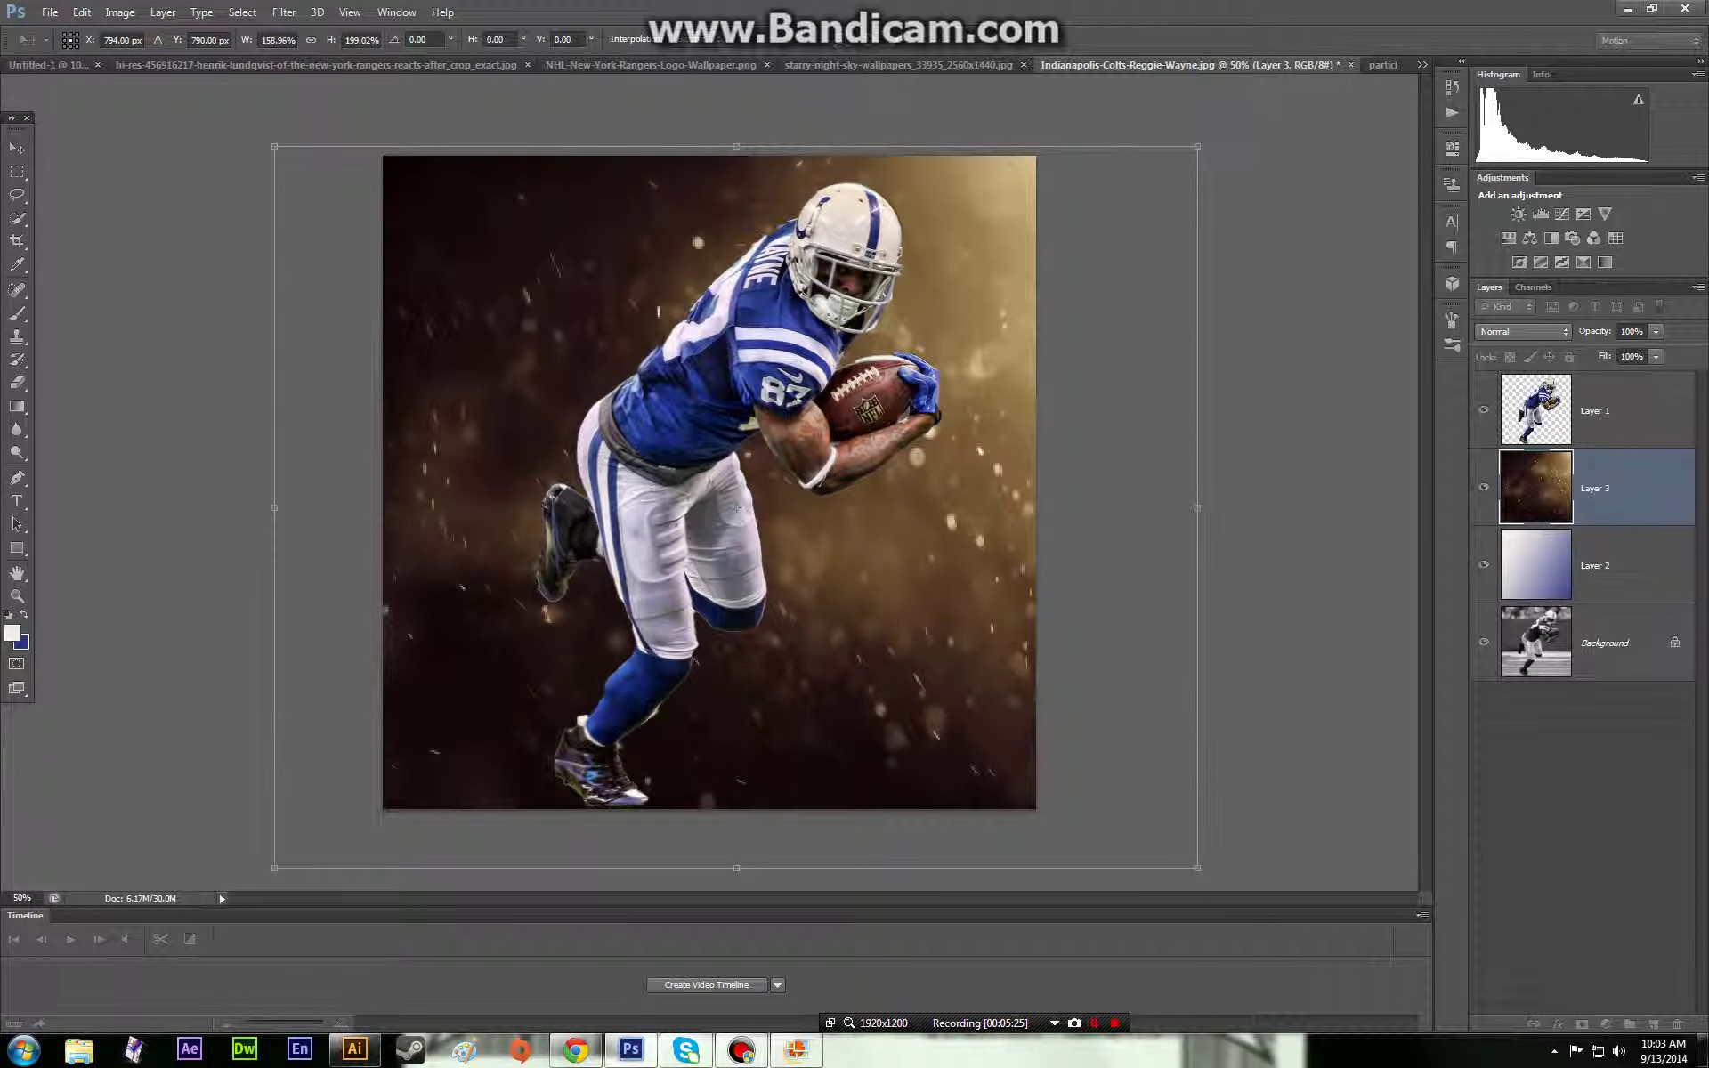
left_click_drag(737, 508, 627, 495)
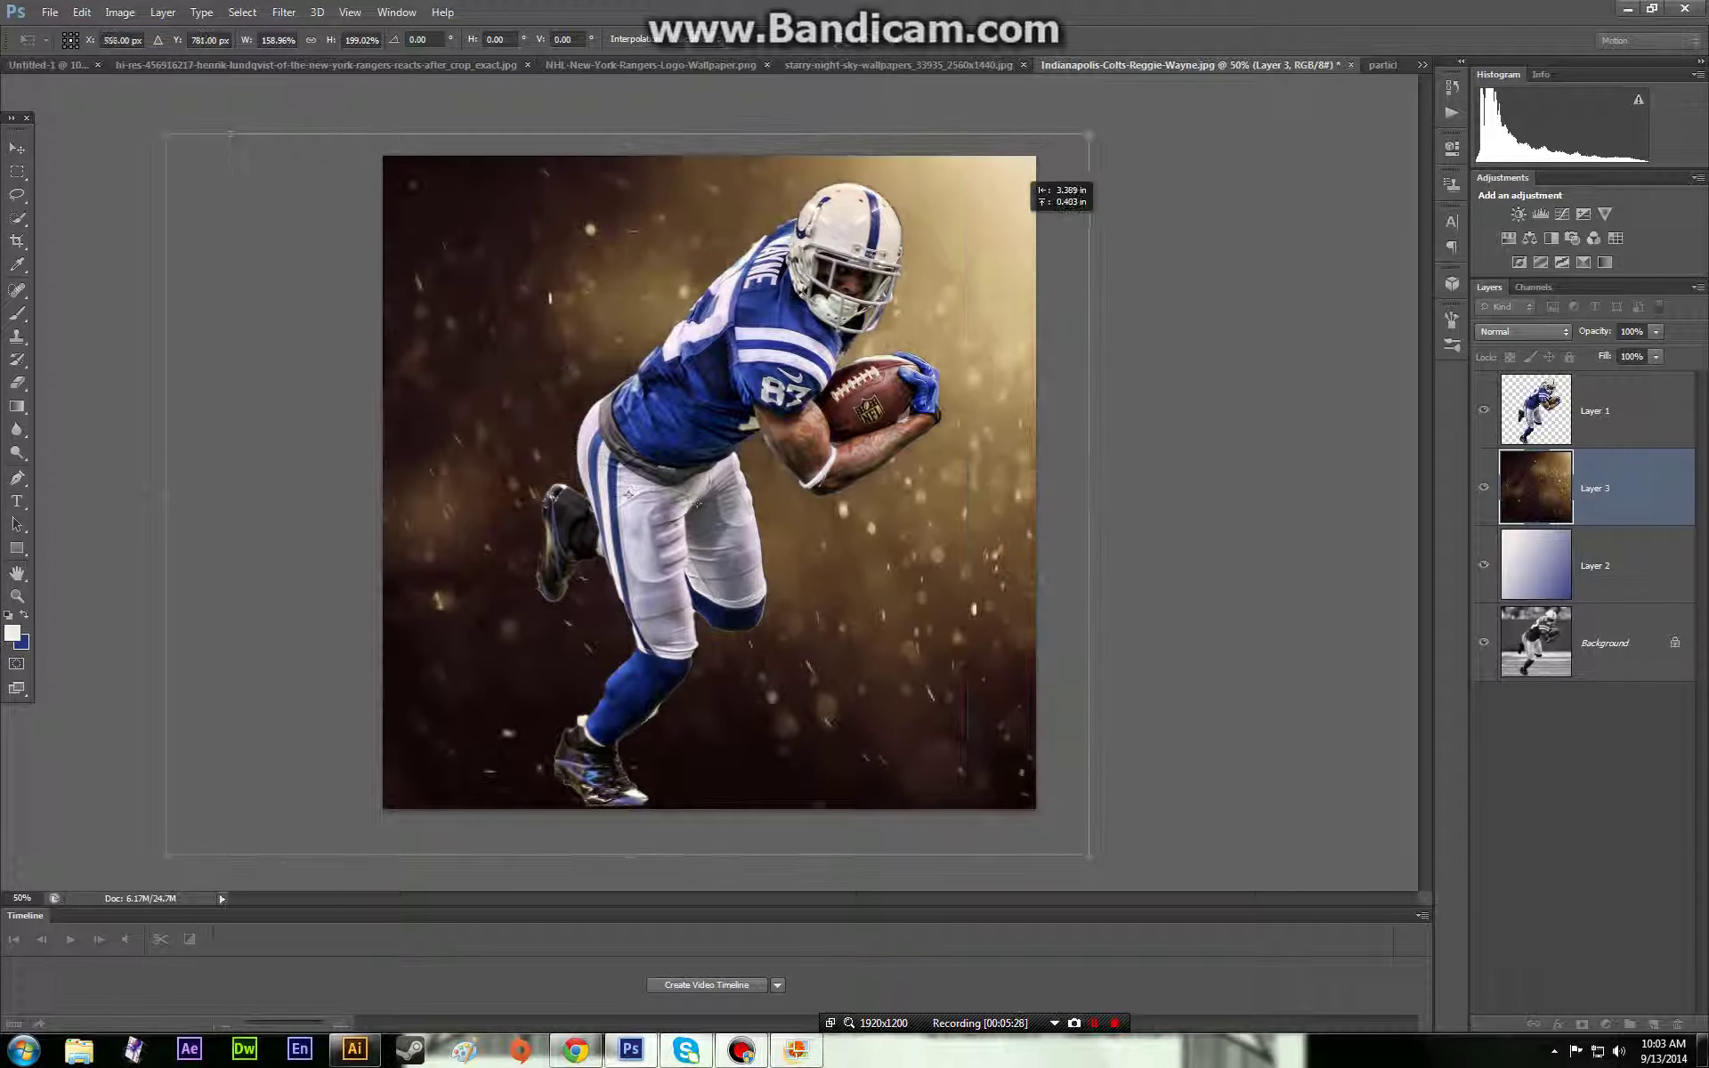
key("Return")
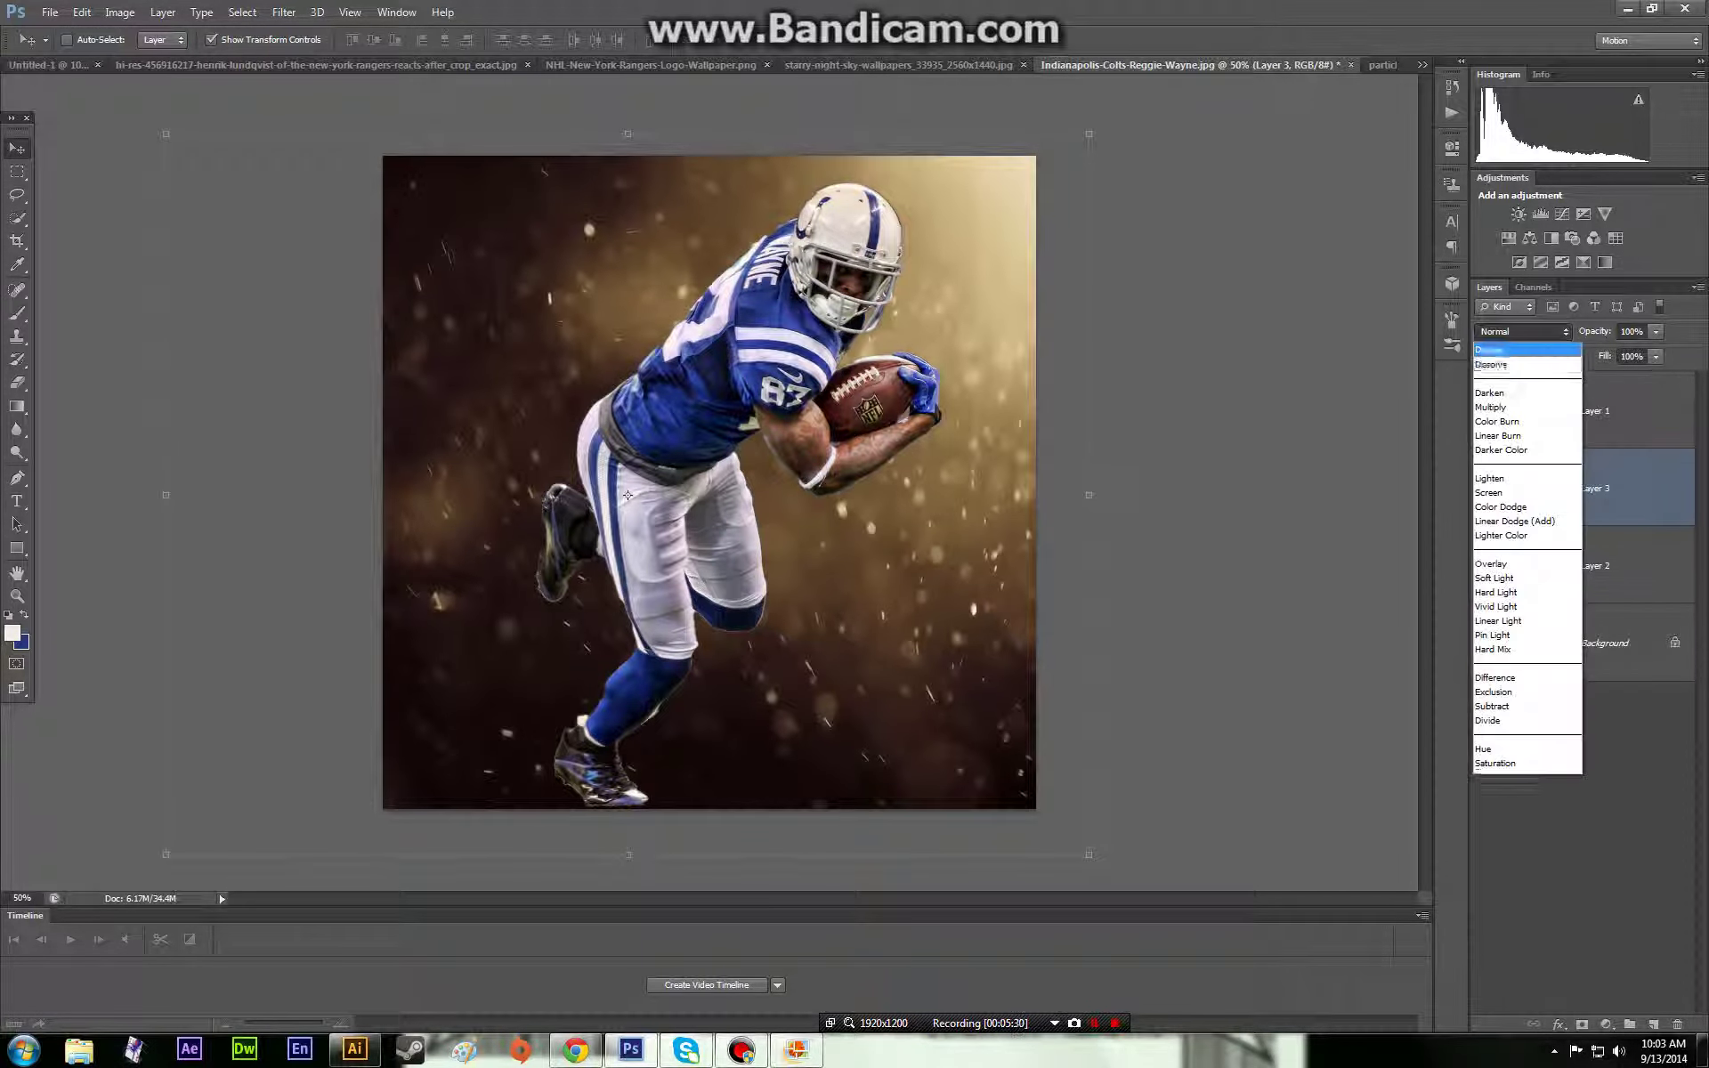
left_click(1522, 331)
left_click(1504, 493)
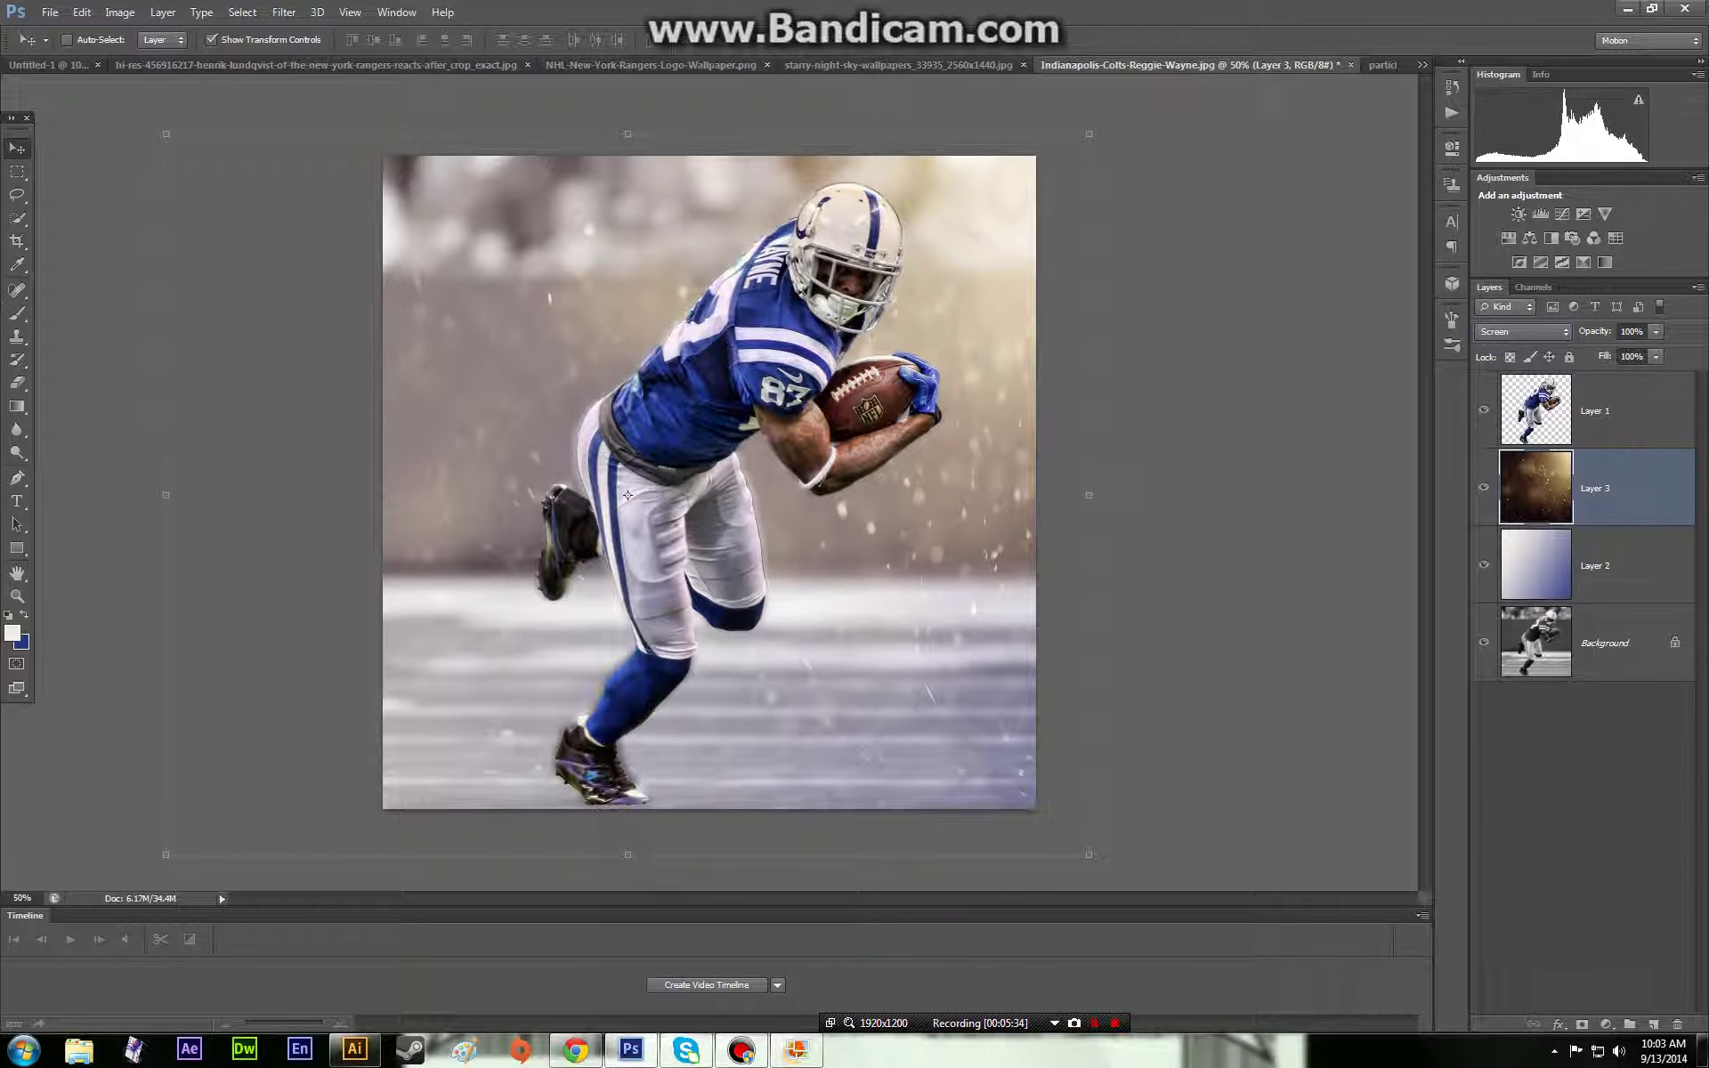
Enlarge the particles layer to about 111% width and shift it left
key("ctrl+t")
left_click_drag(1089, 133, 1291, 123)
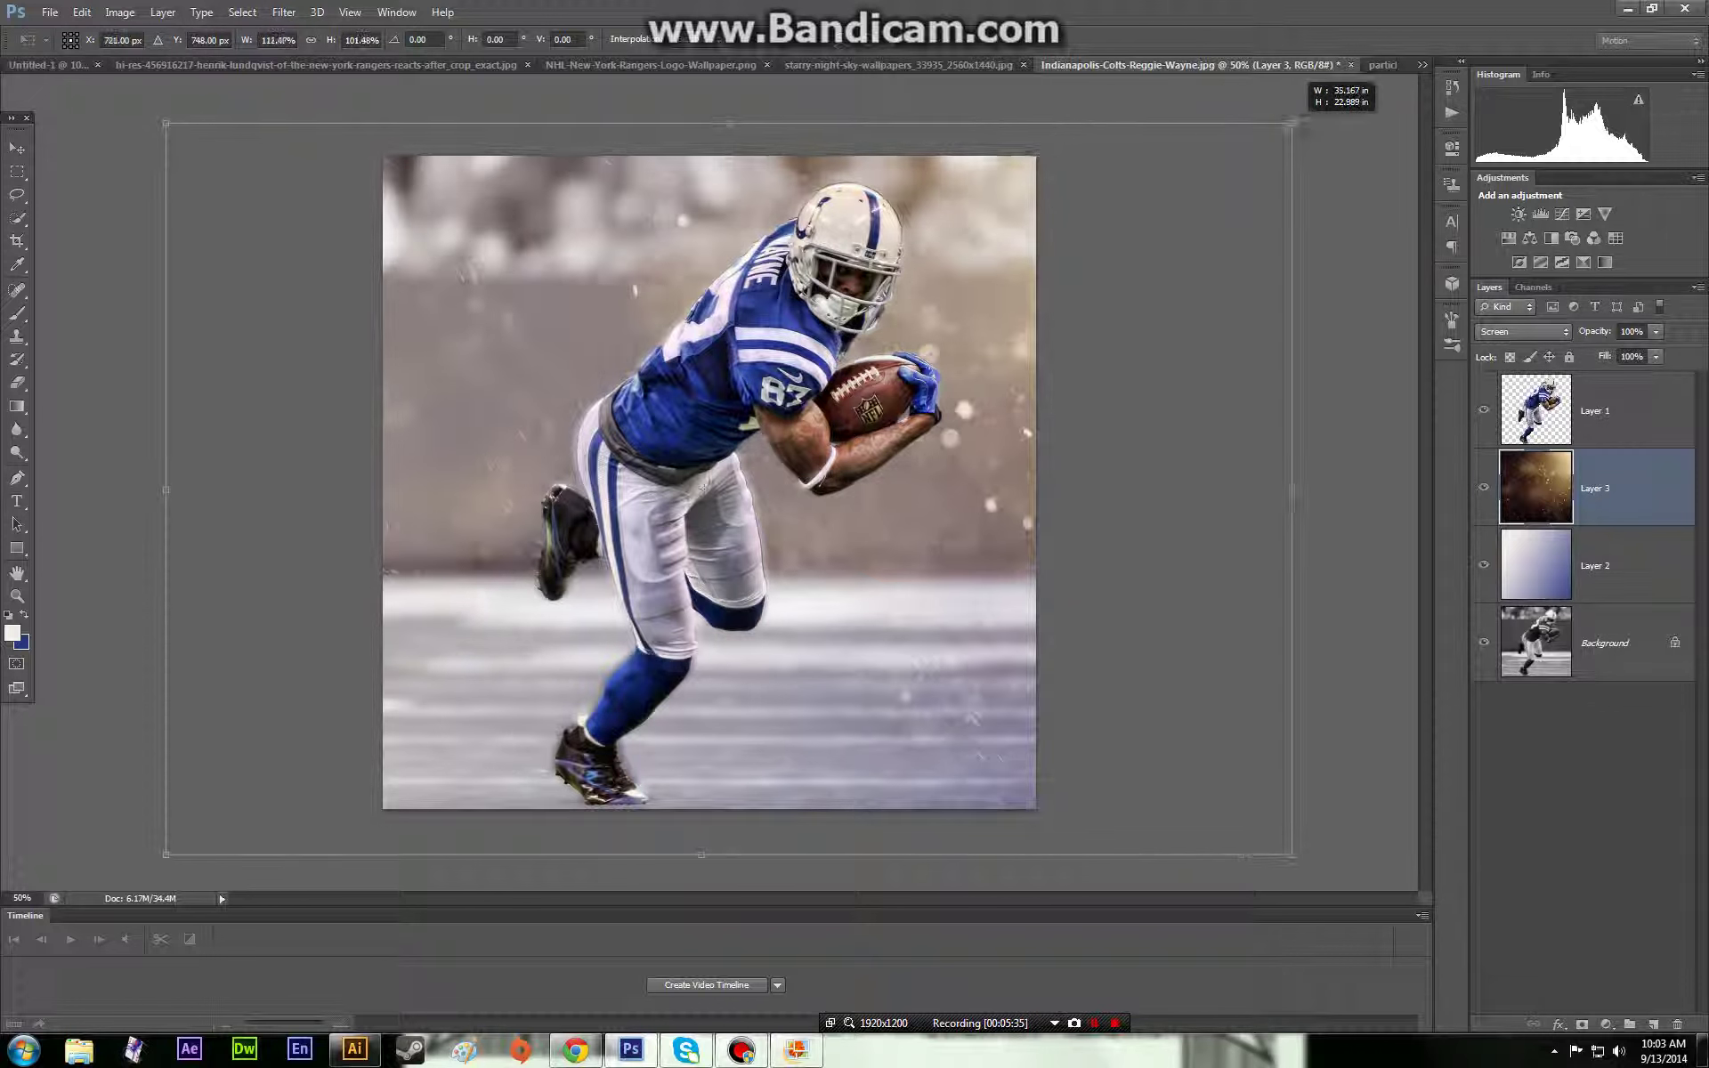
left_click_drag(1151, 225, 1022, 230)
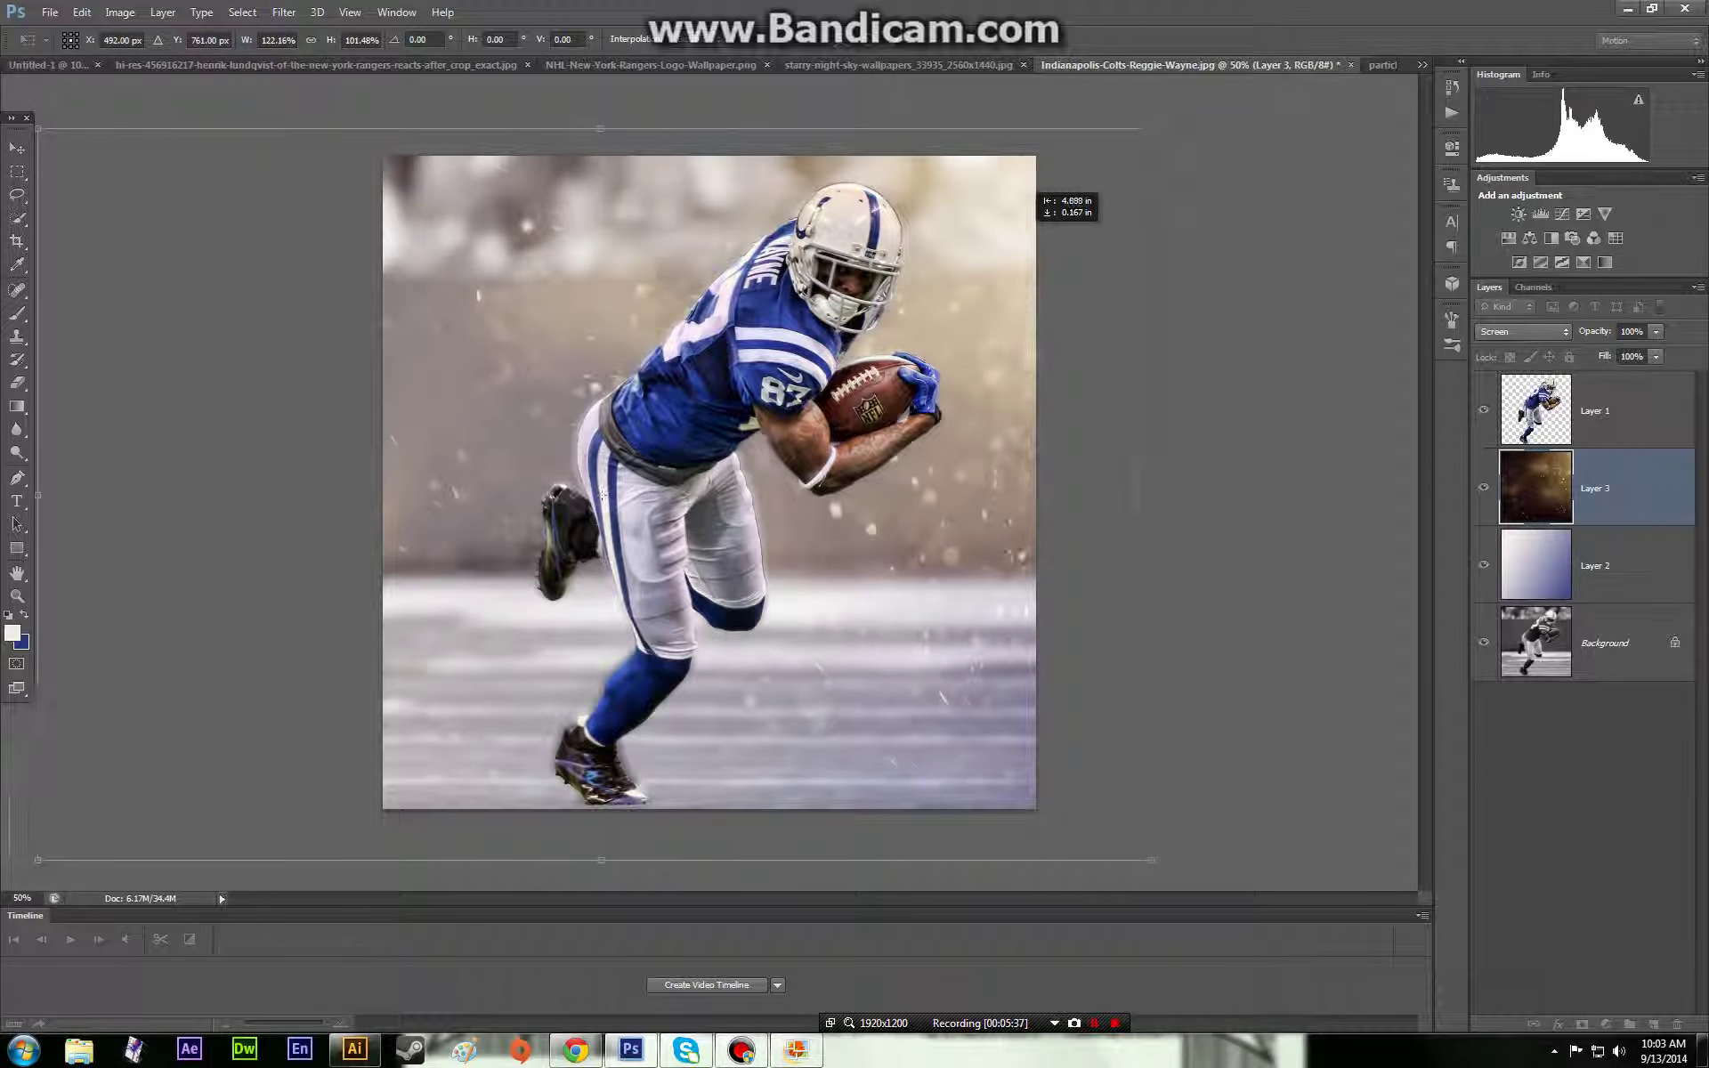
key("Return")
left_click(1594, 411, "shift")
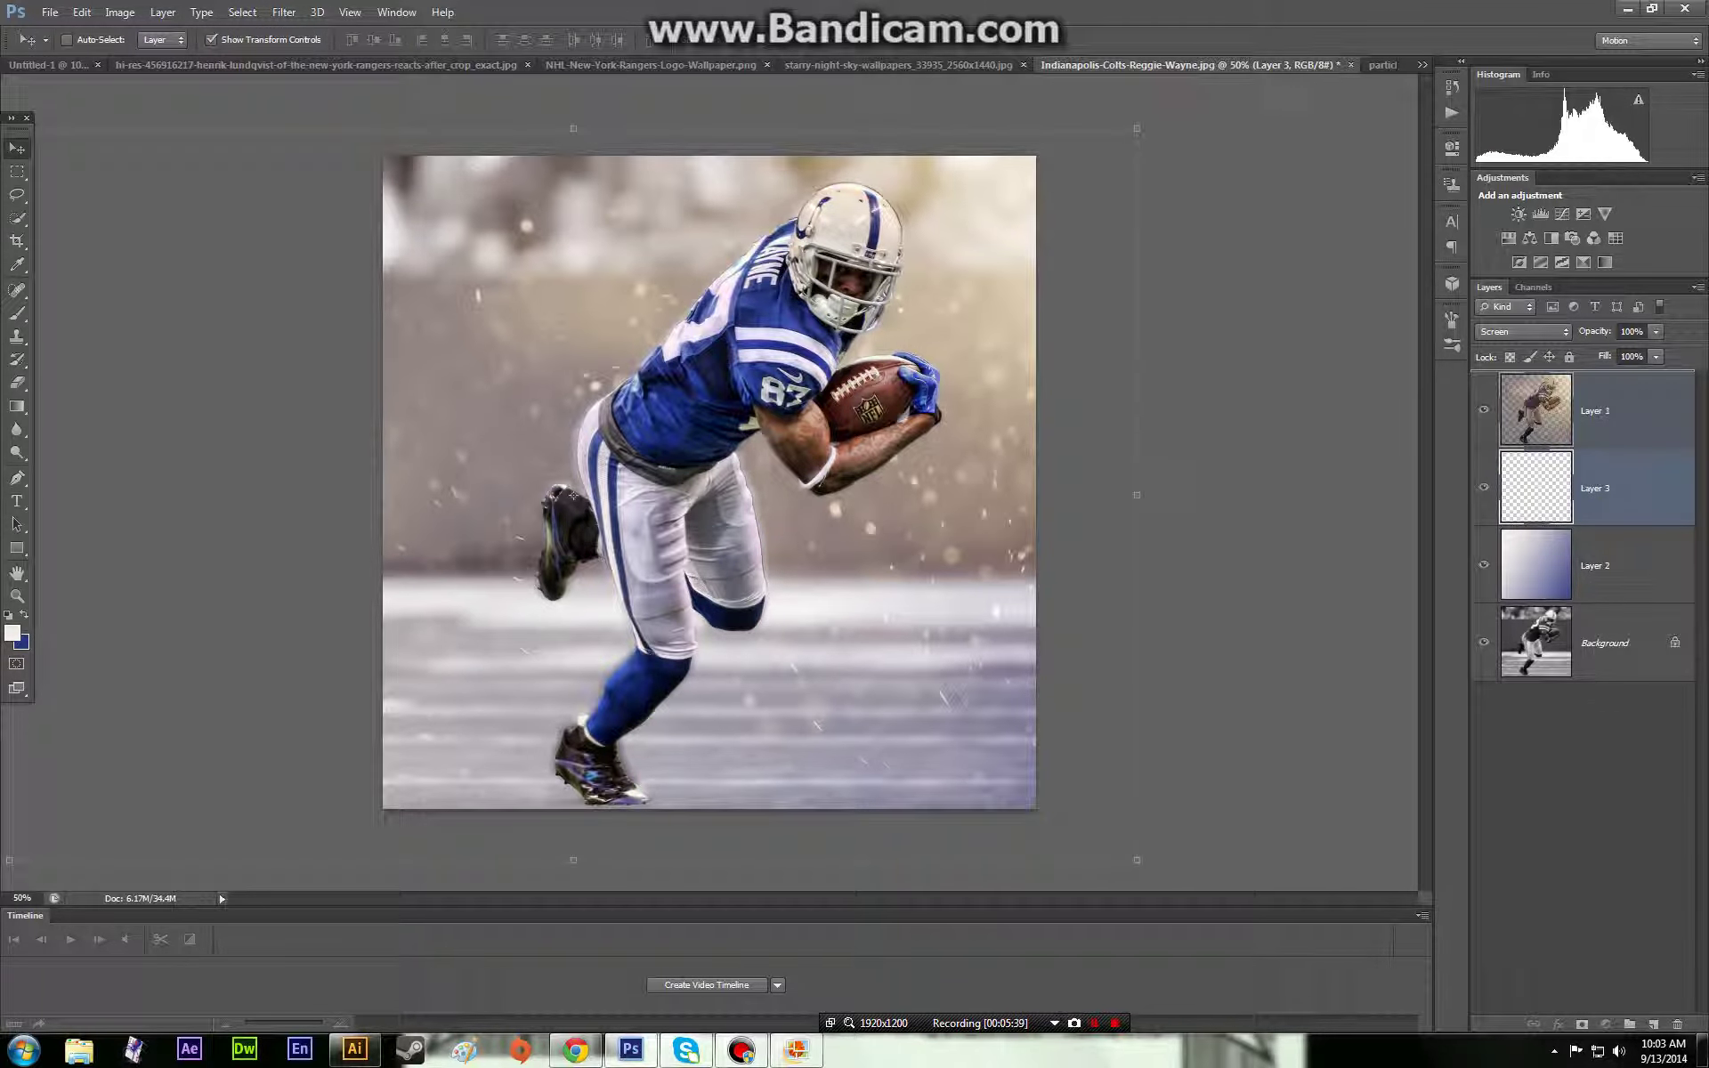
Move the particles above the player, shift them about 216 px right, and narrow them
key("ctrl+bracketright")
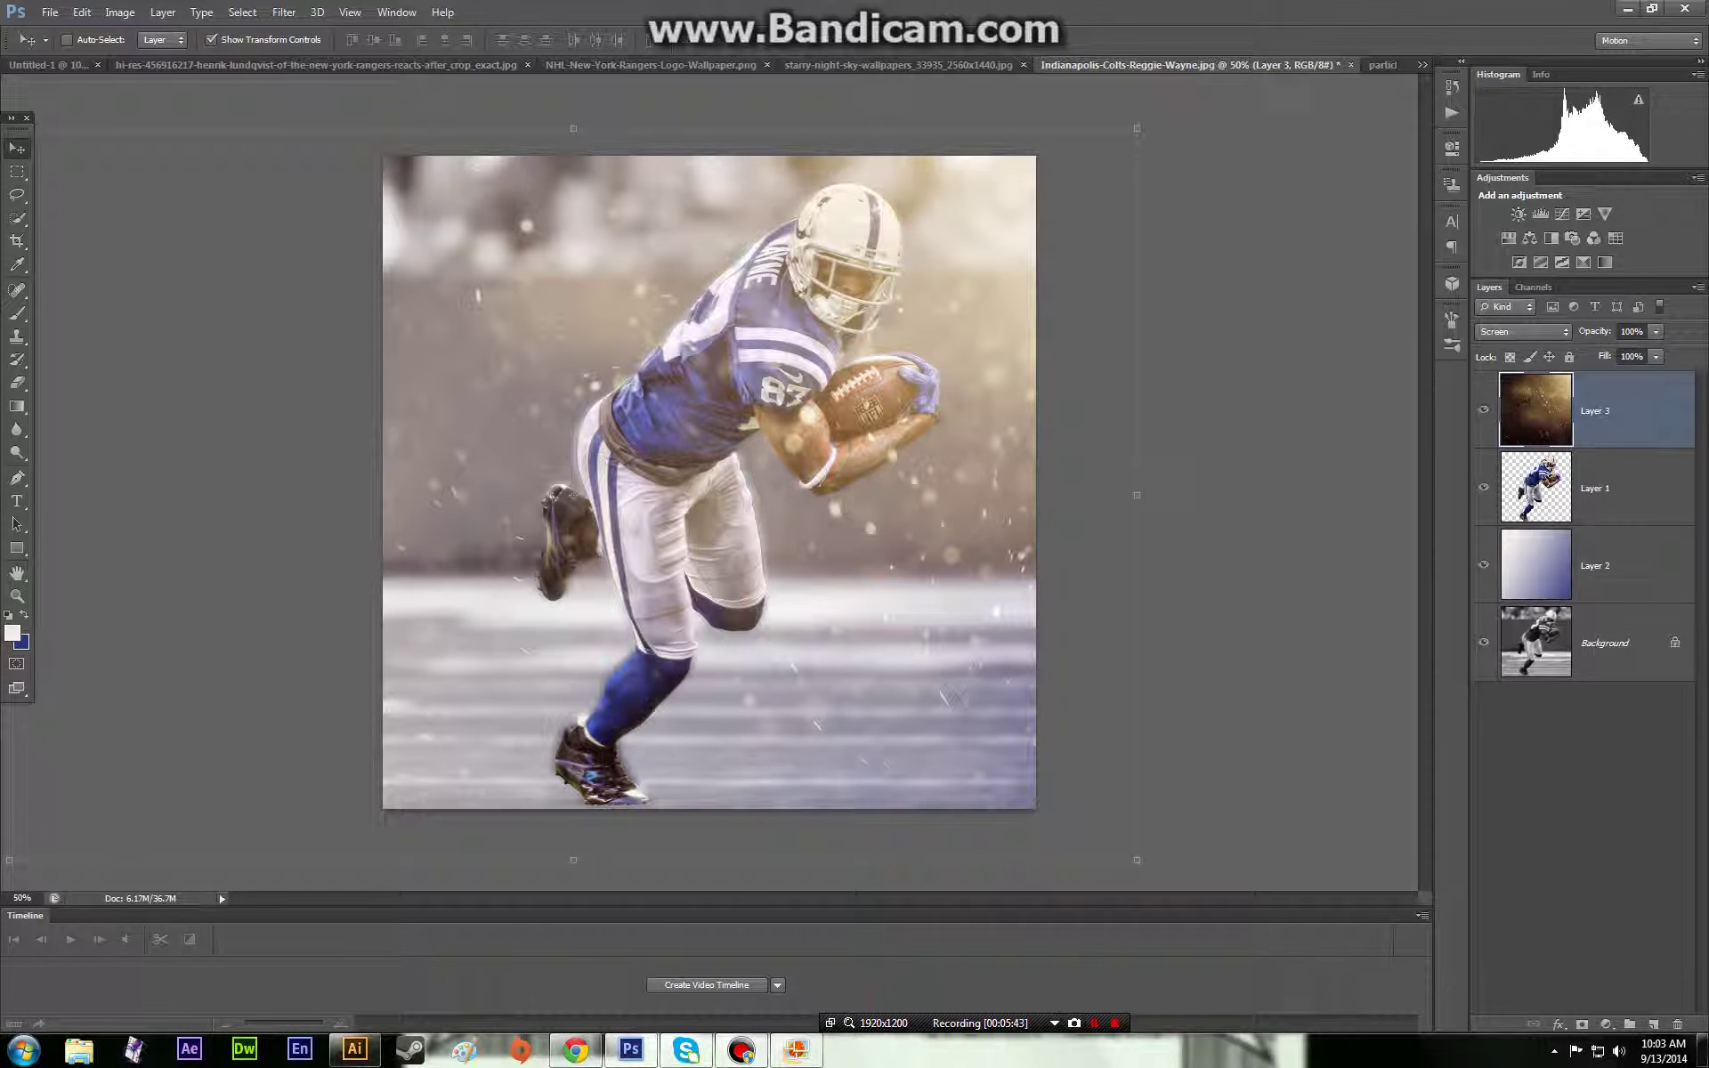
left_click_drag(1054, 485, 1246, 485)
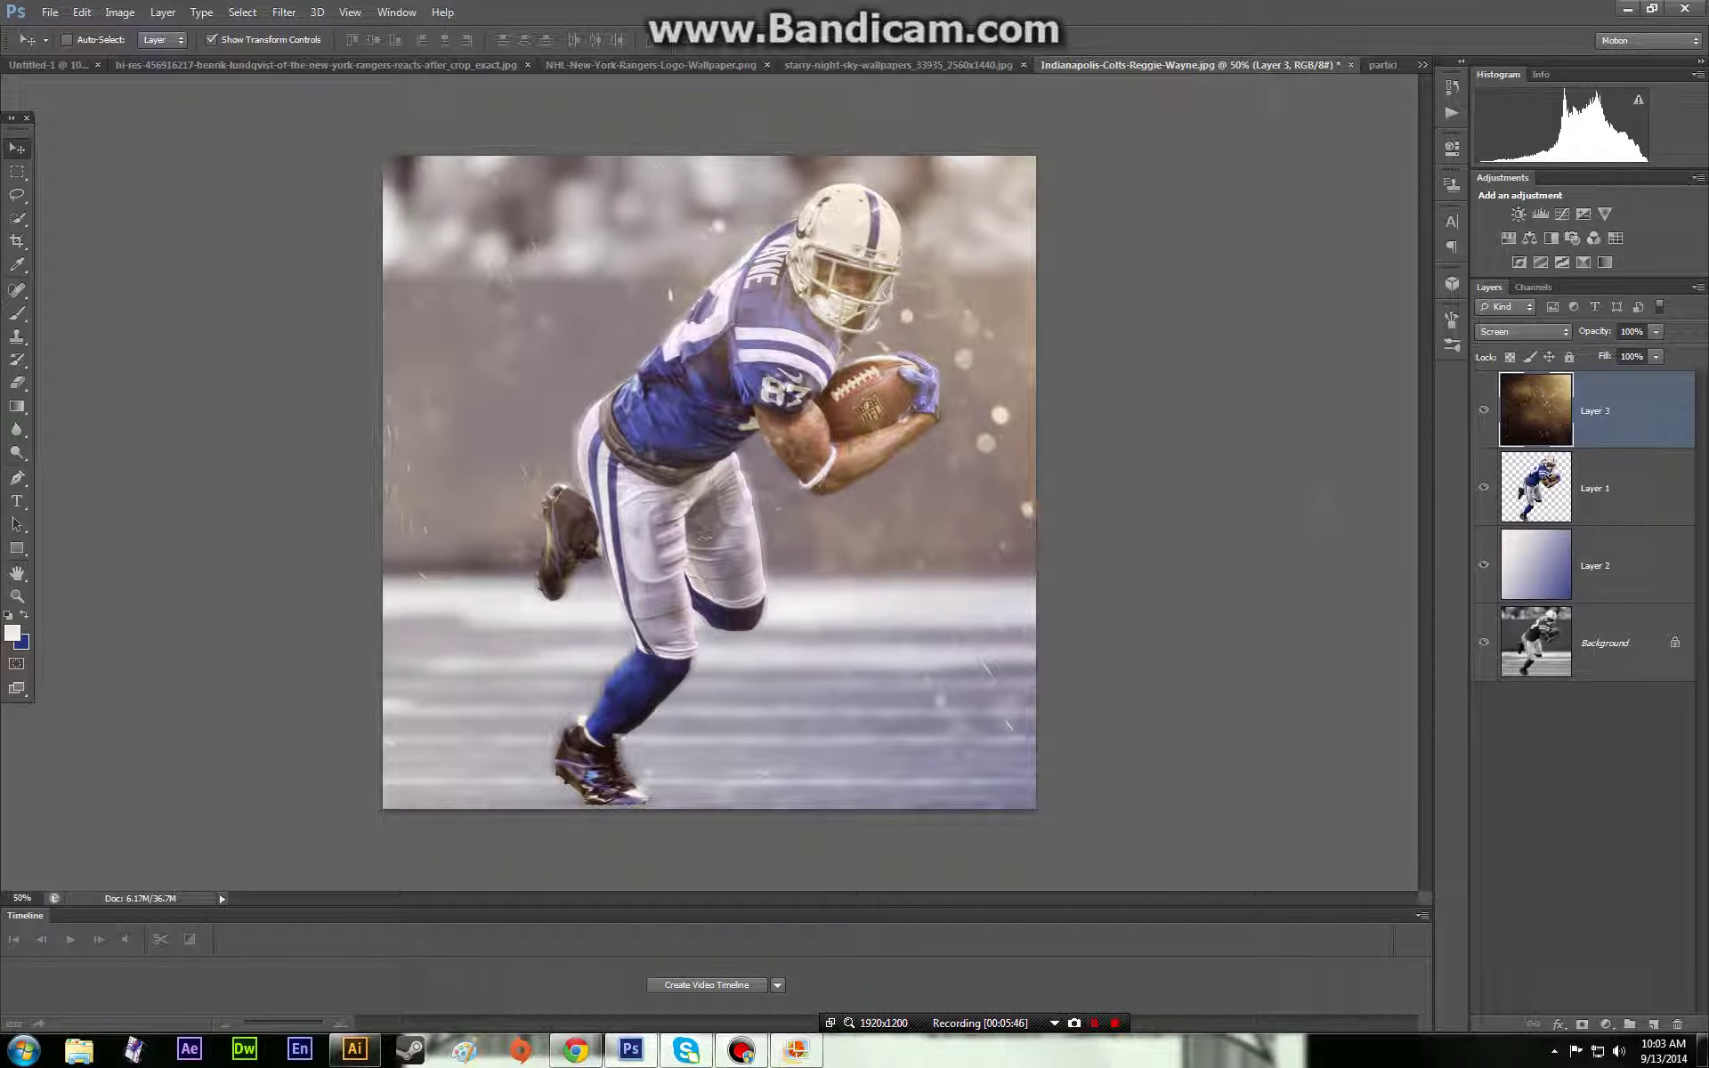
mouse_move(1329, 495)
left_mouse_down()
mouse_move(201, 496)
mouse_move(1227, 496)
left_mouse_up()
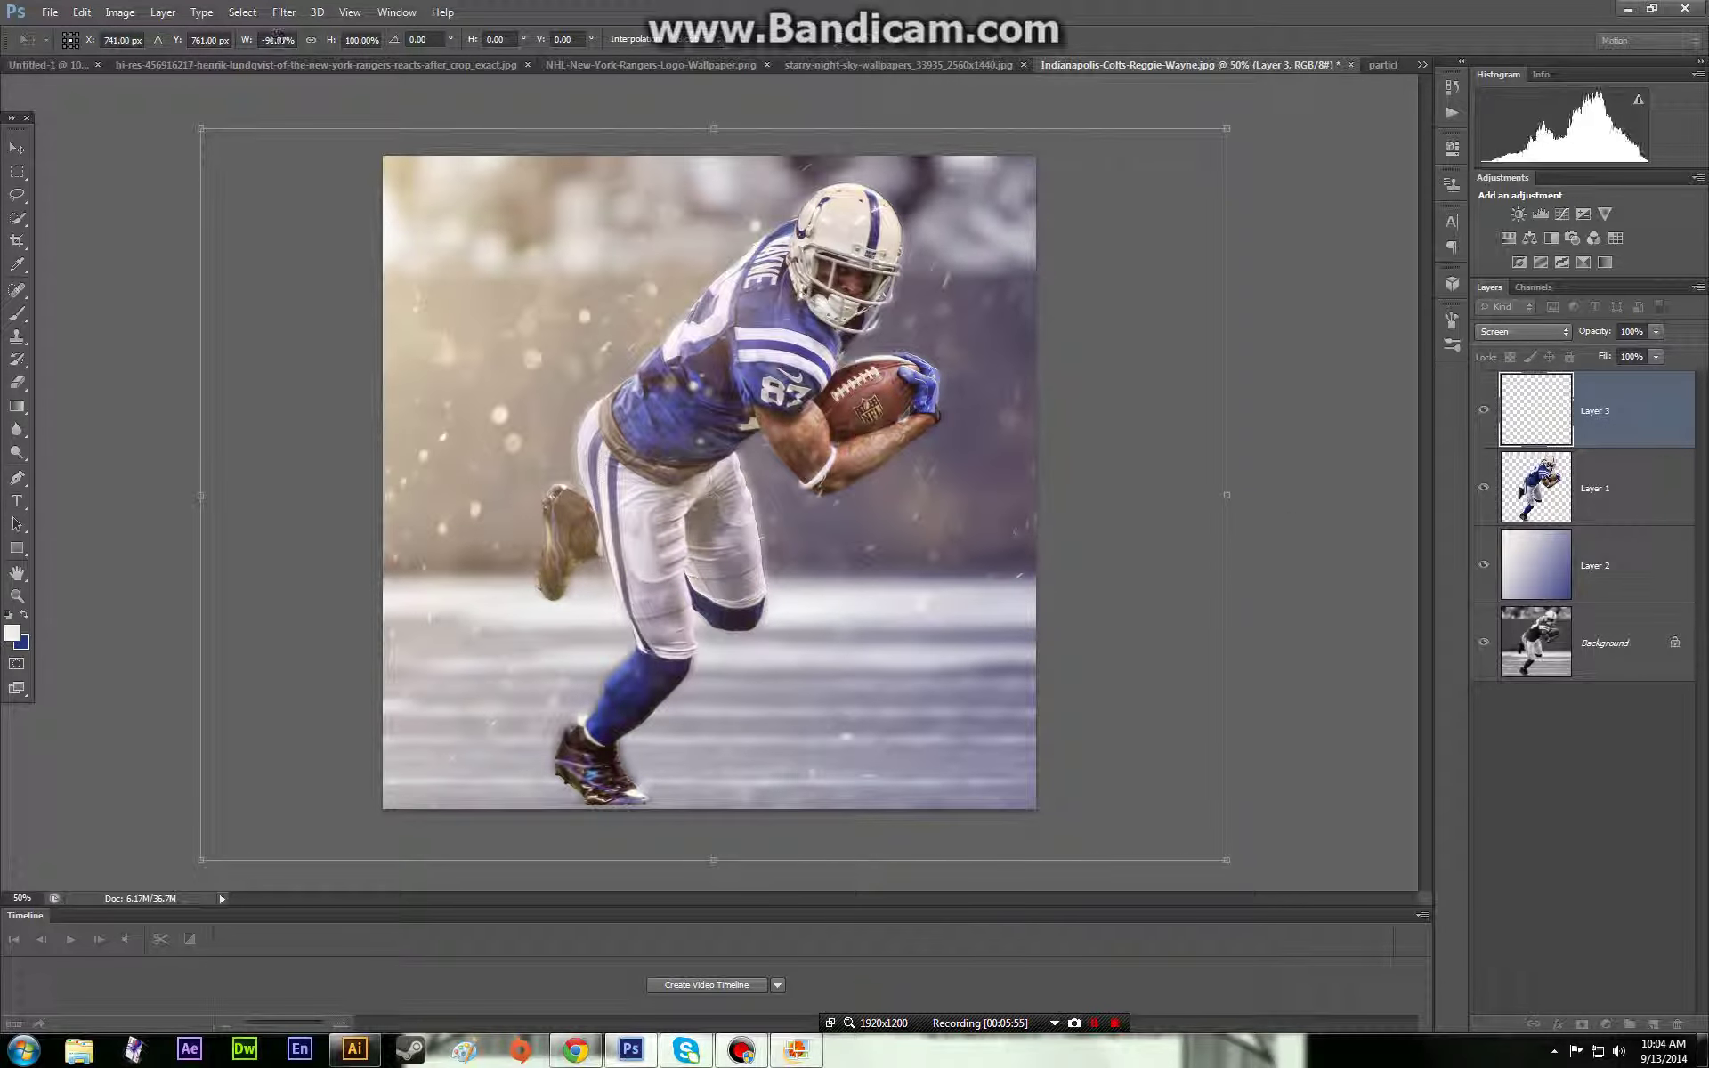
key("Return")
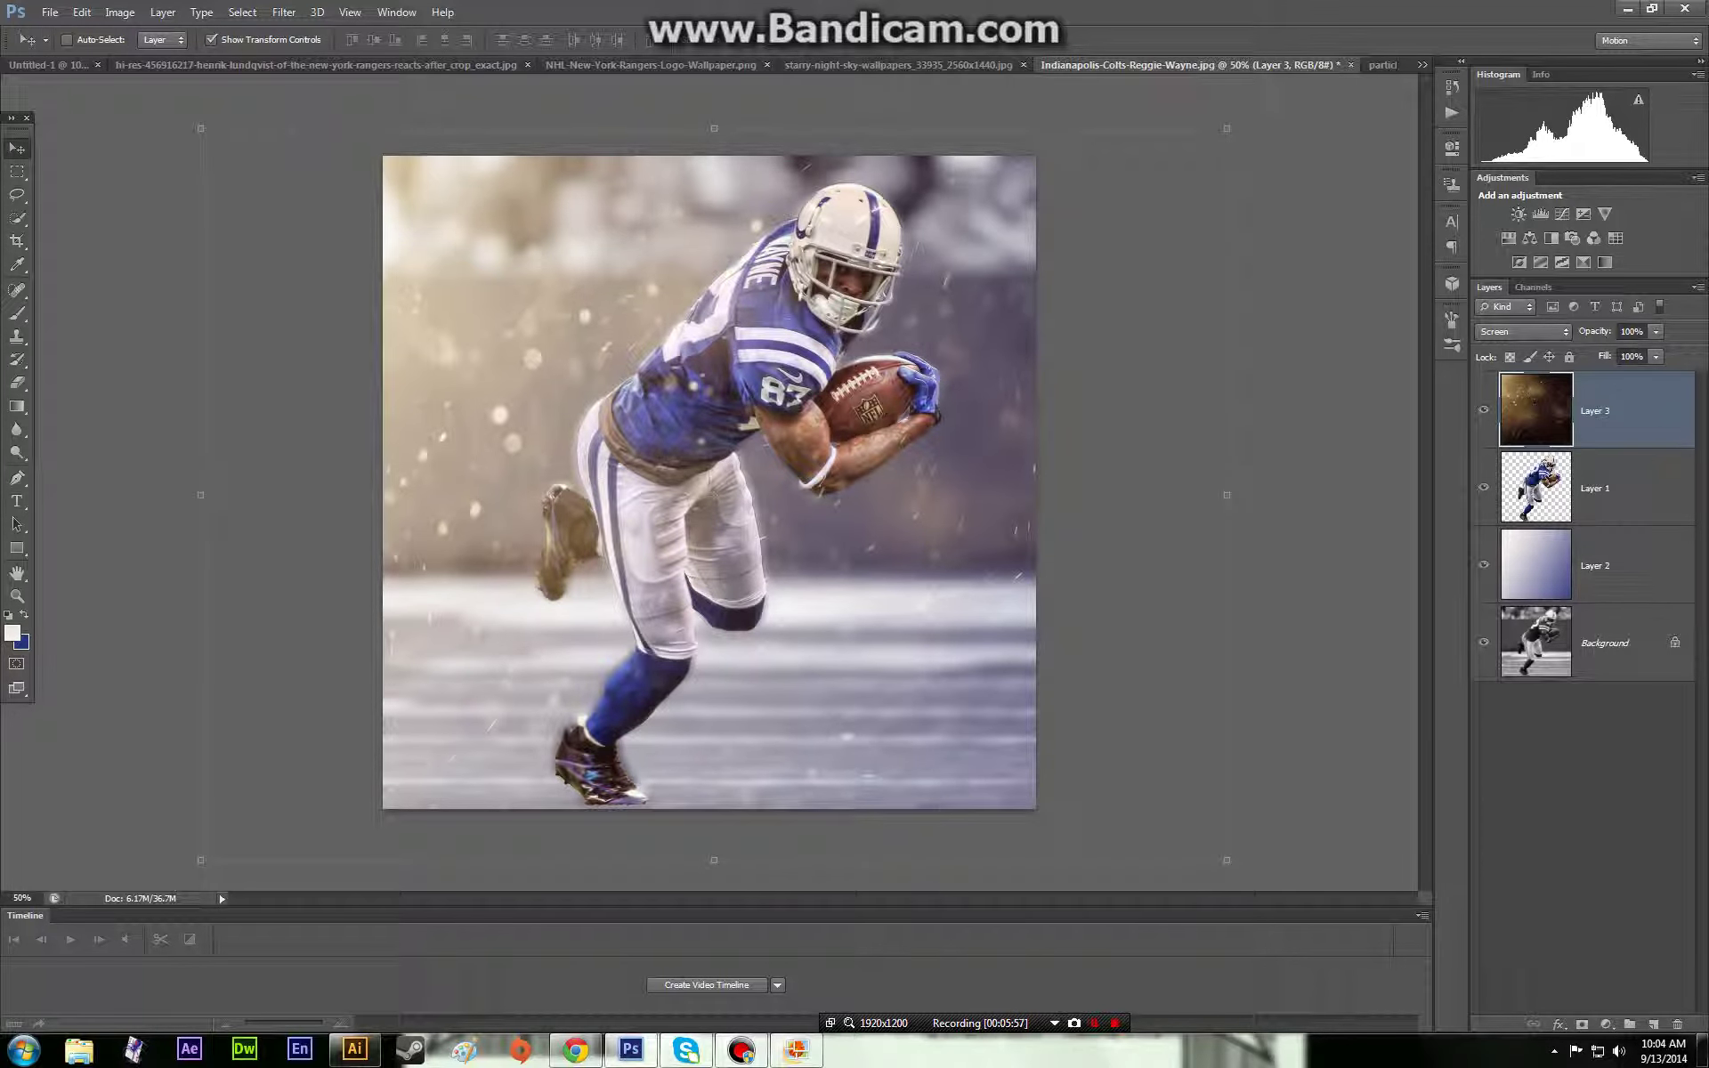
Quick-select the whole player on Layer 1, enlarging the brush as needed
key("alt+bracketleft")
left_click(17, 218)
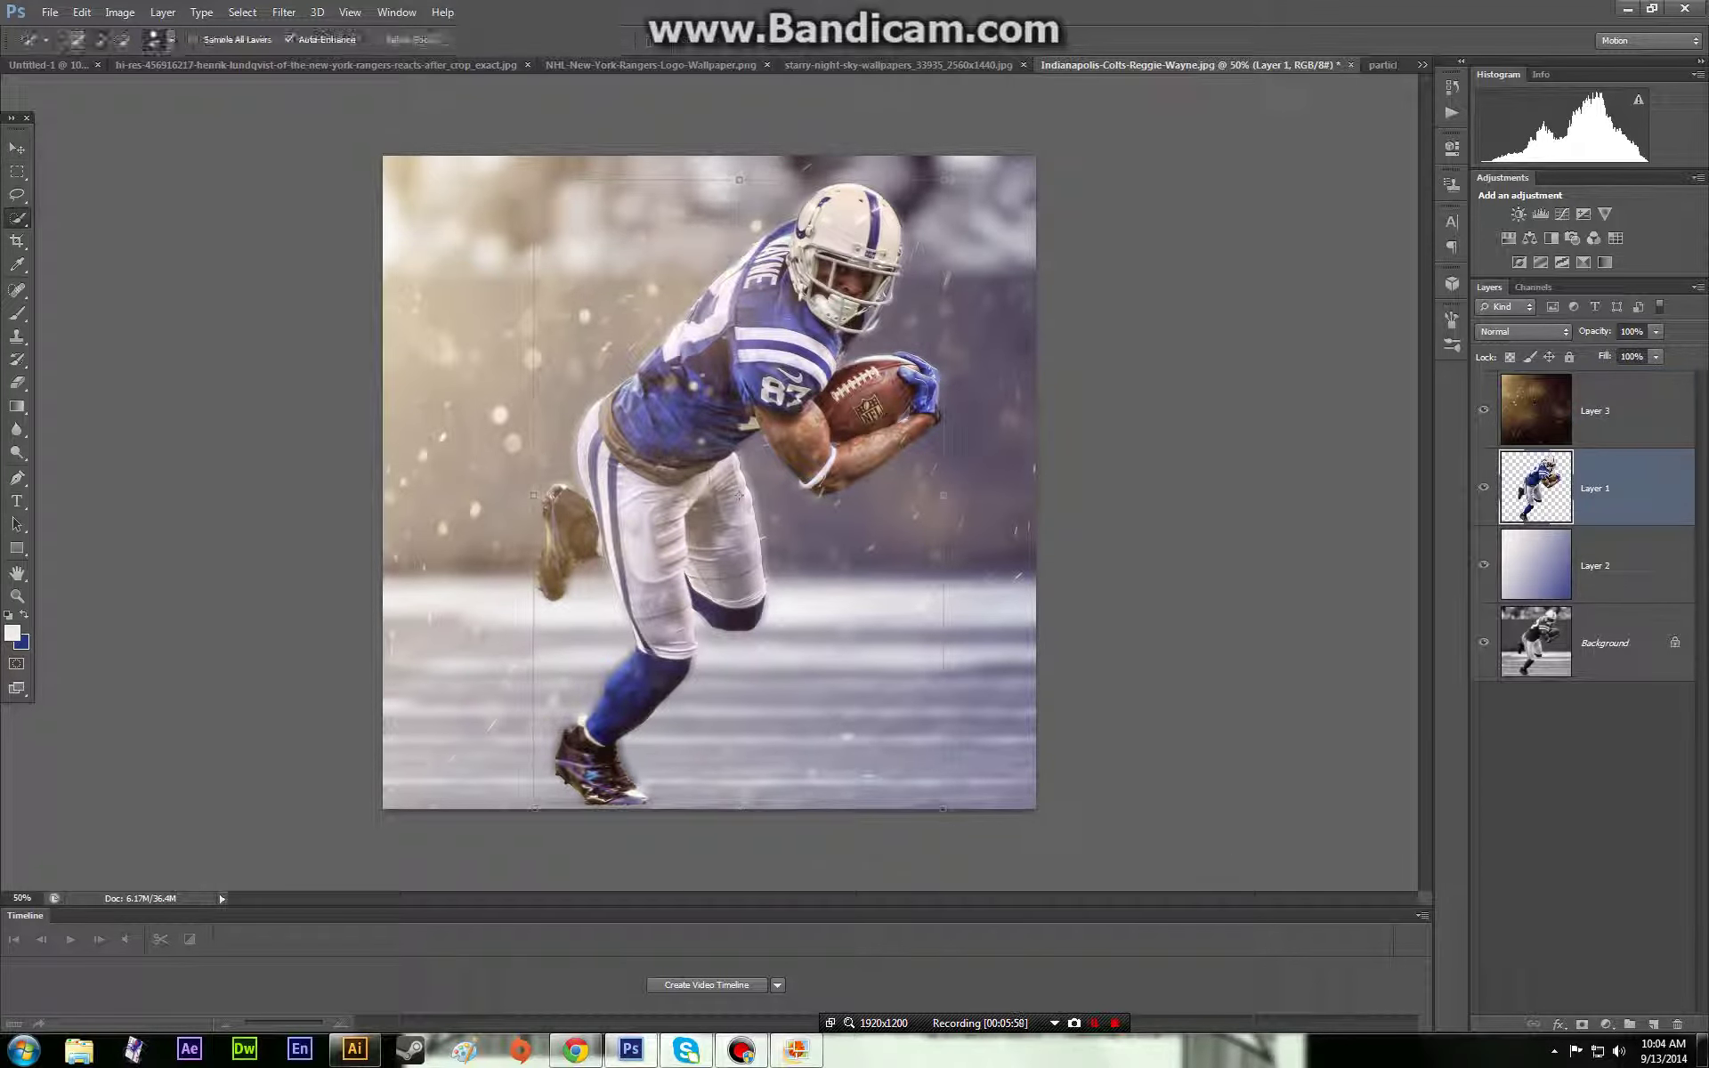
left_click_drag(512, 169, 871, 242)
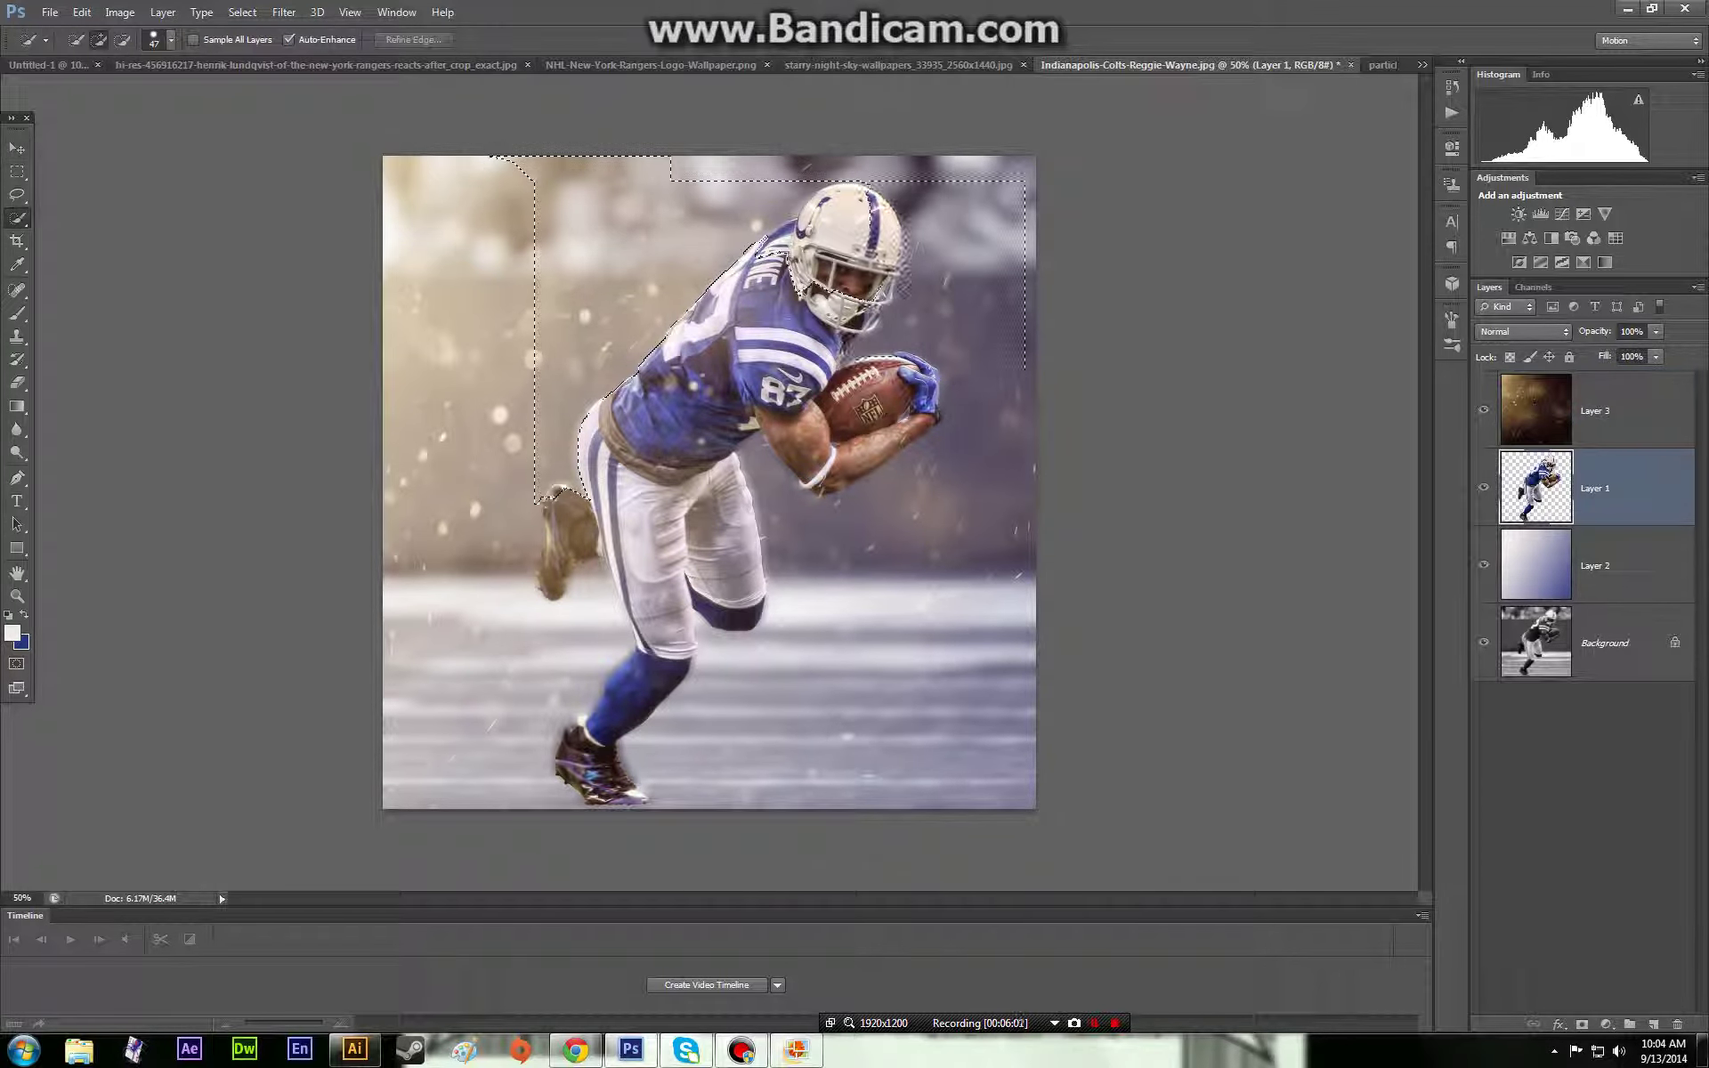
key("bracketright")
key("bracketright")
key("bracketright")
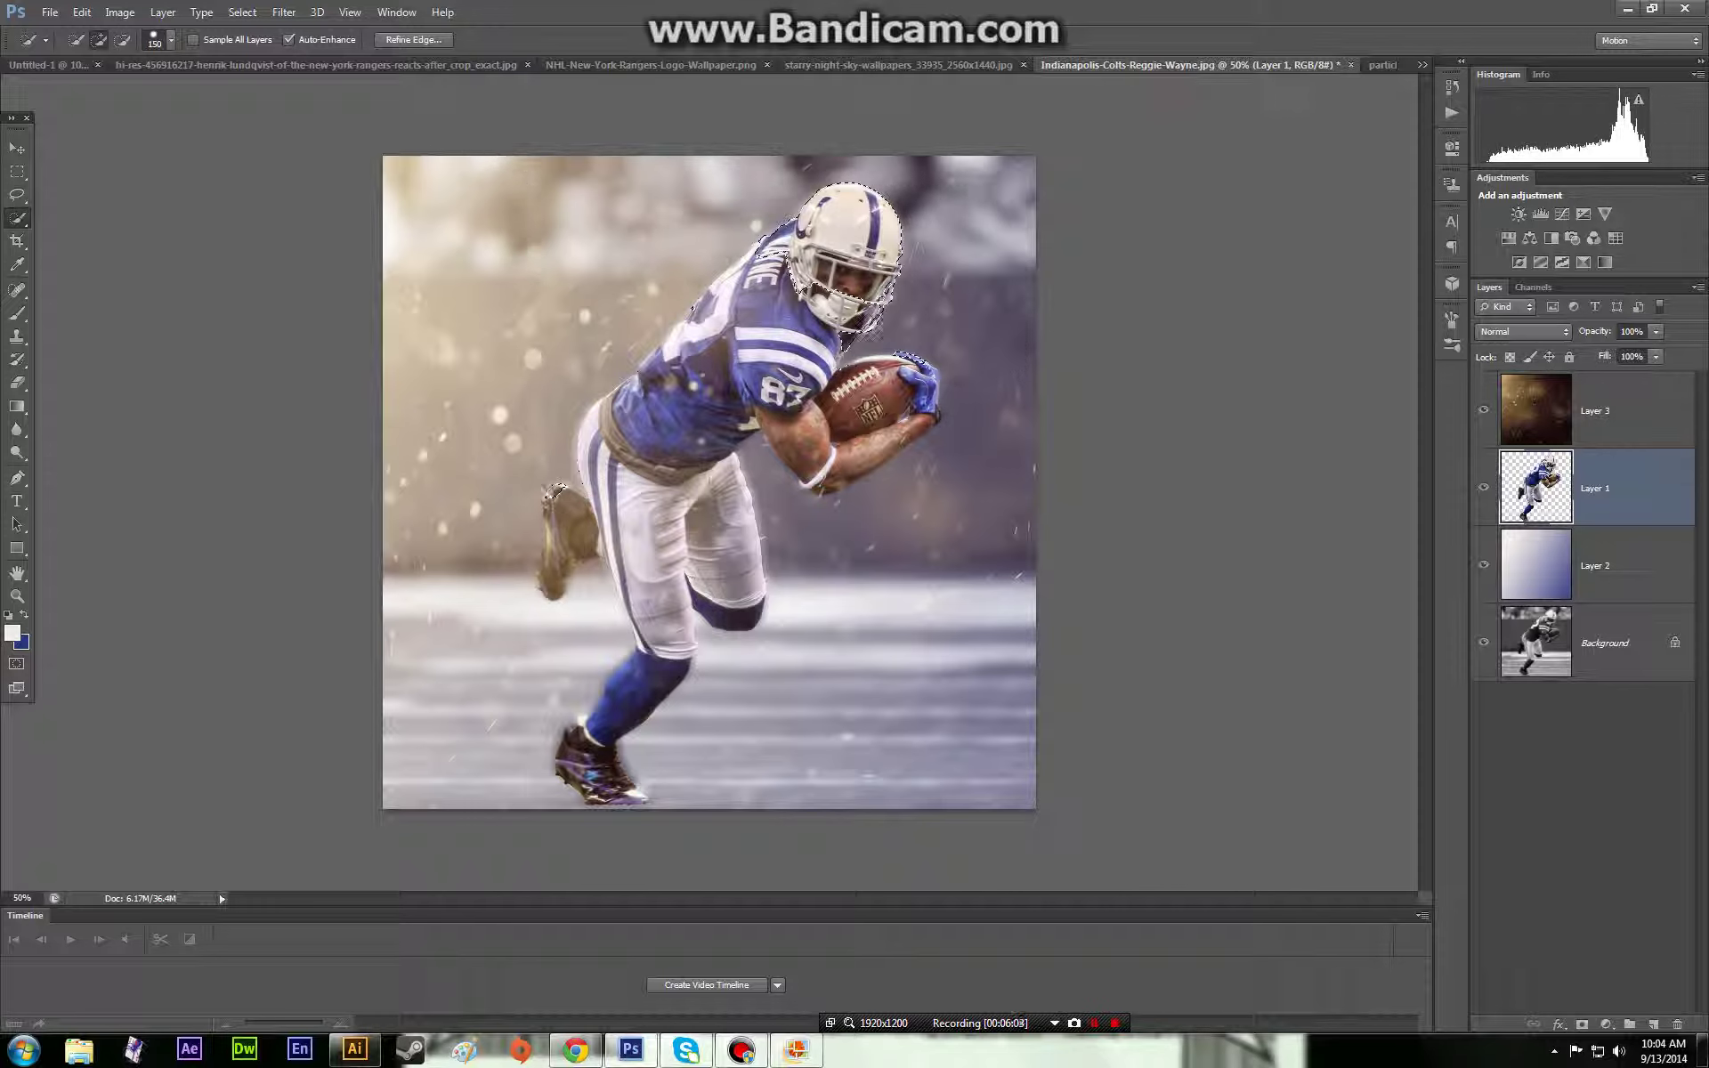
key("bracketright")
key("bracketright")
key("bracketright")
key("bracketright")
key("bracketright")
key("bracketright")
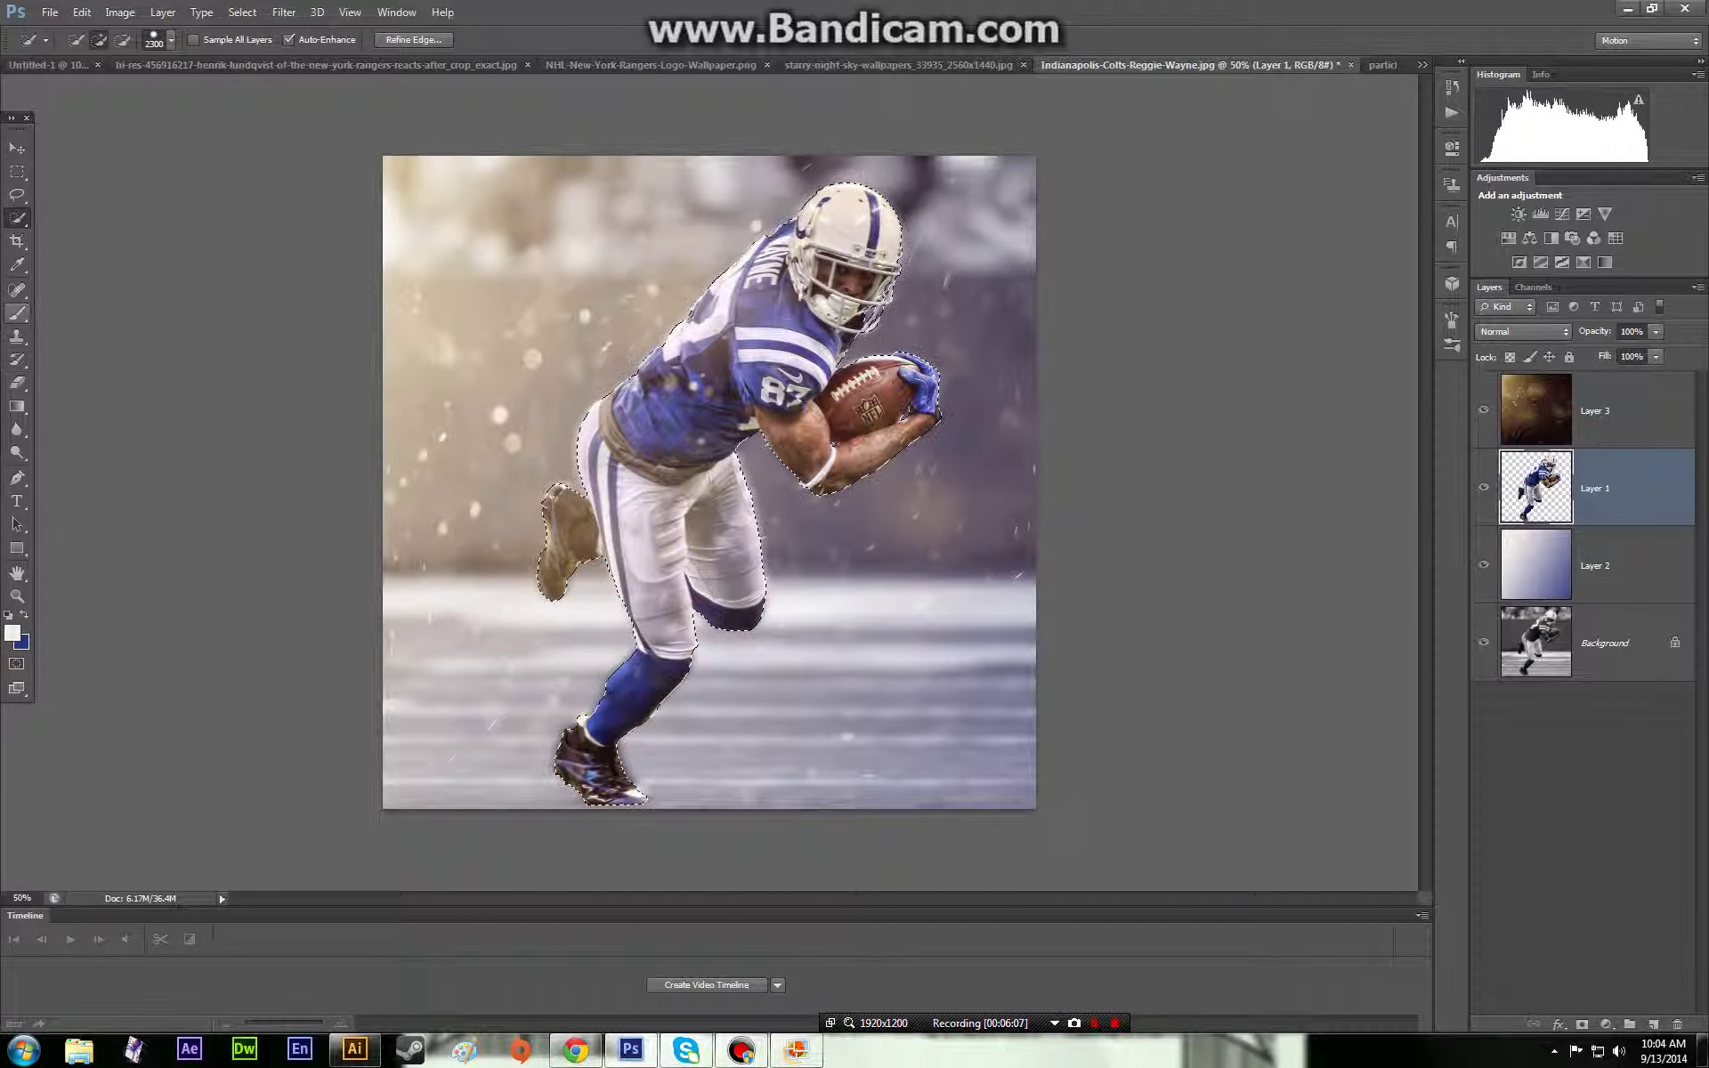
Set the foreground painting colour to pale yellow #ffffcc
left_click(17, 313)
left_click(13, 633)
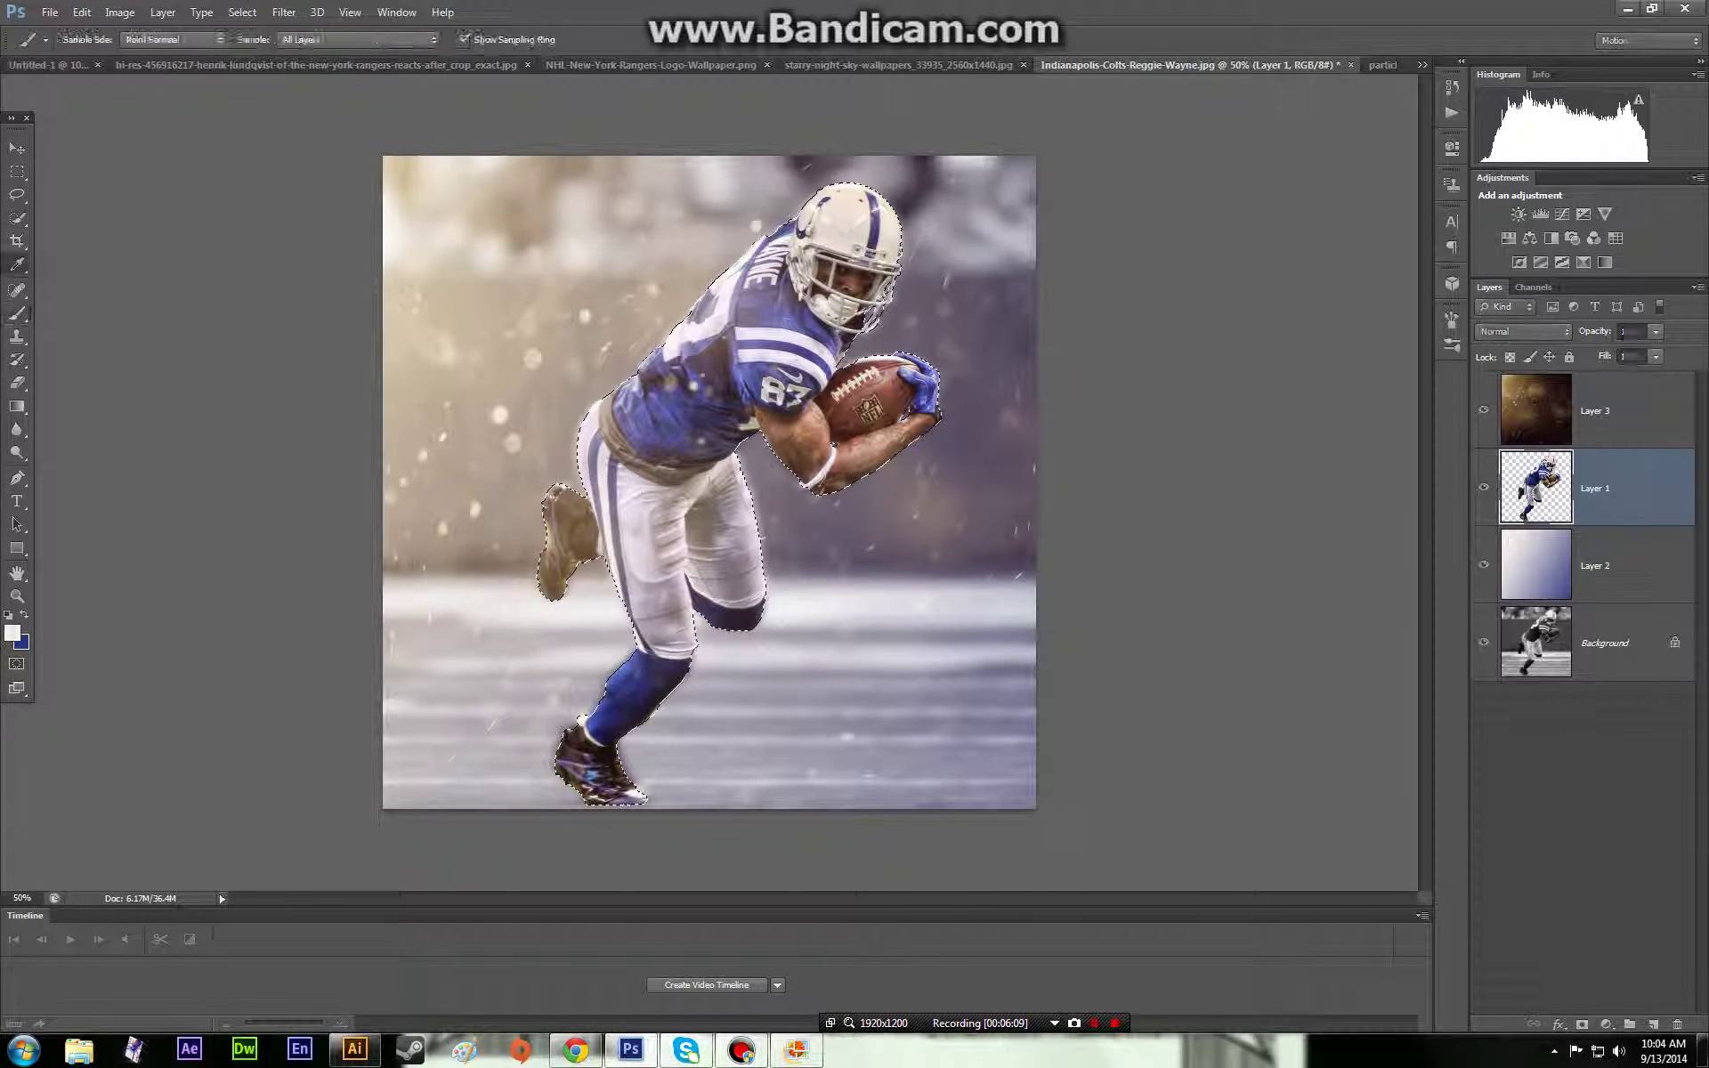
left_click(619, 587)
left_click(761, 573)
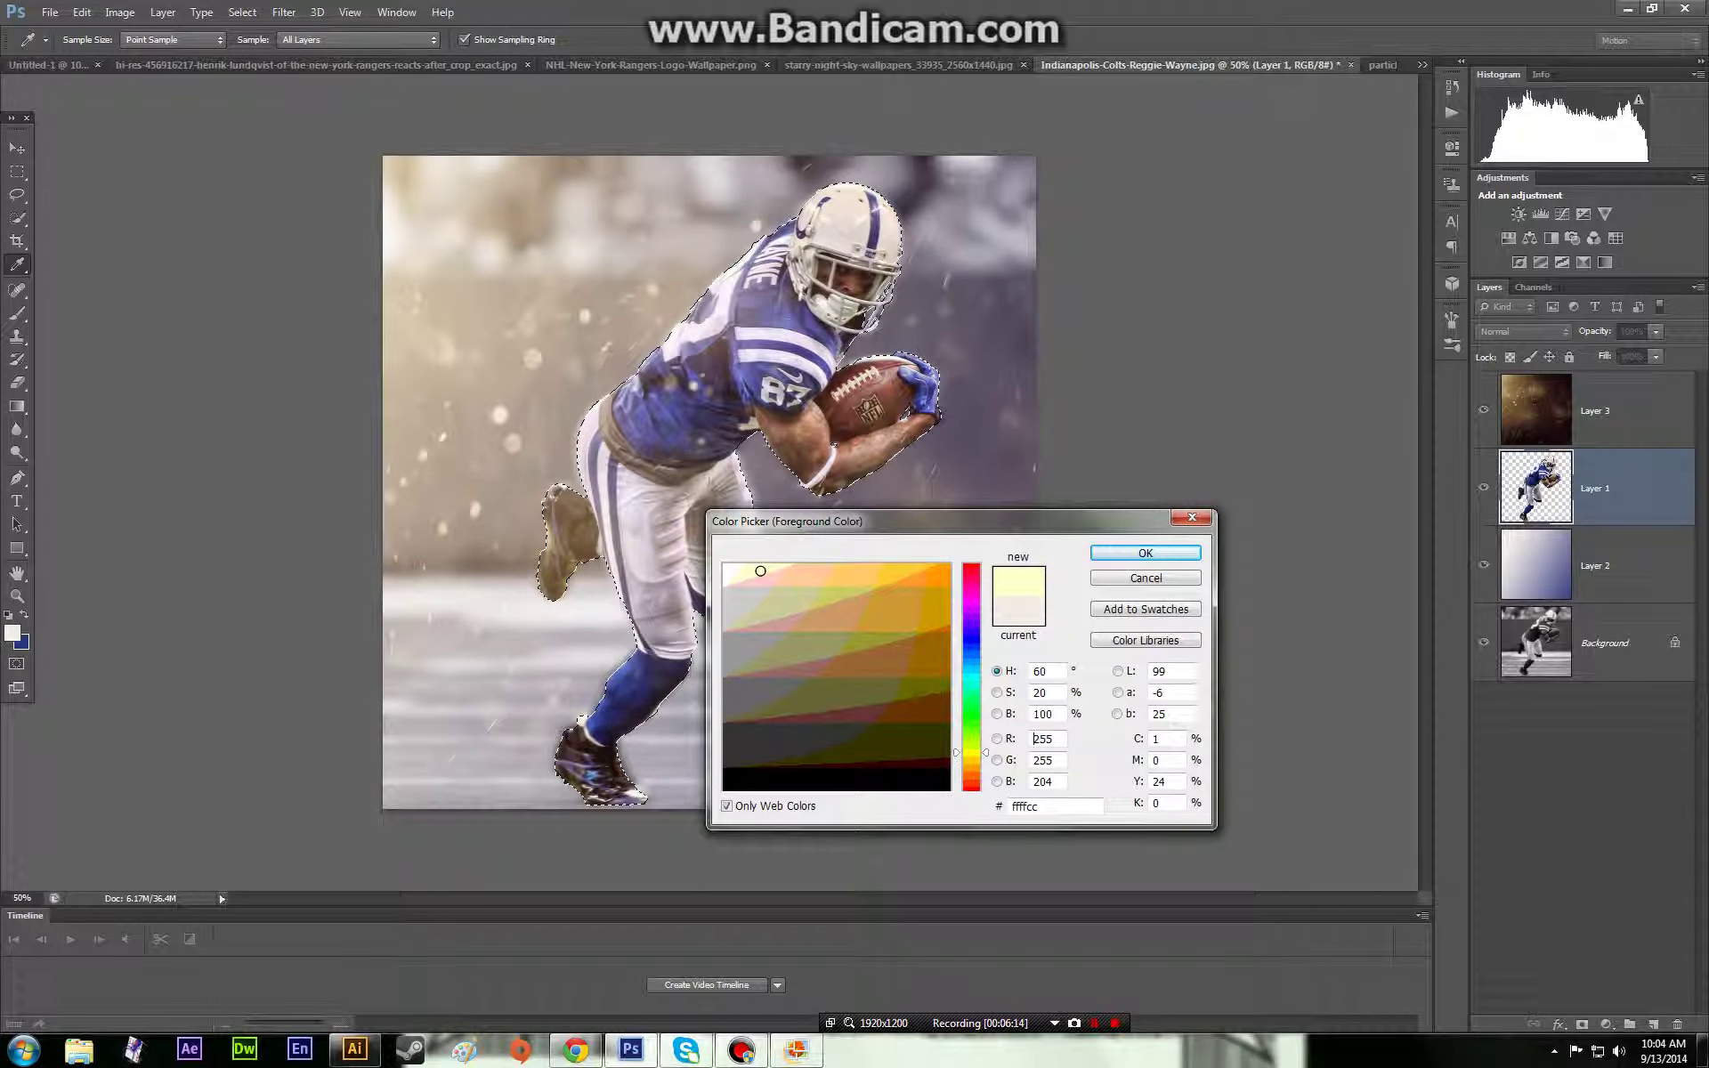
left_click(1146, 553)
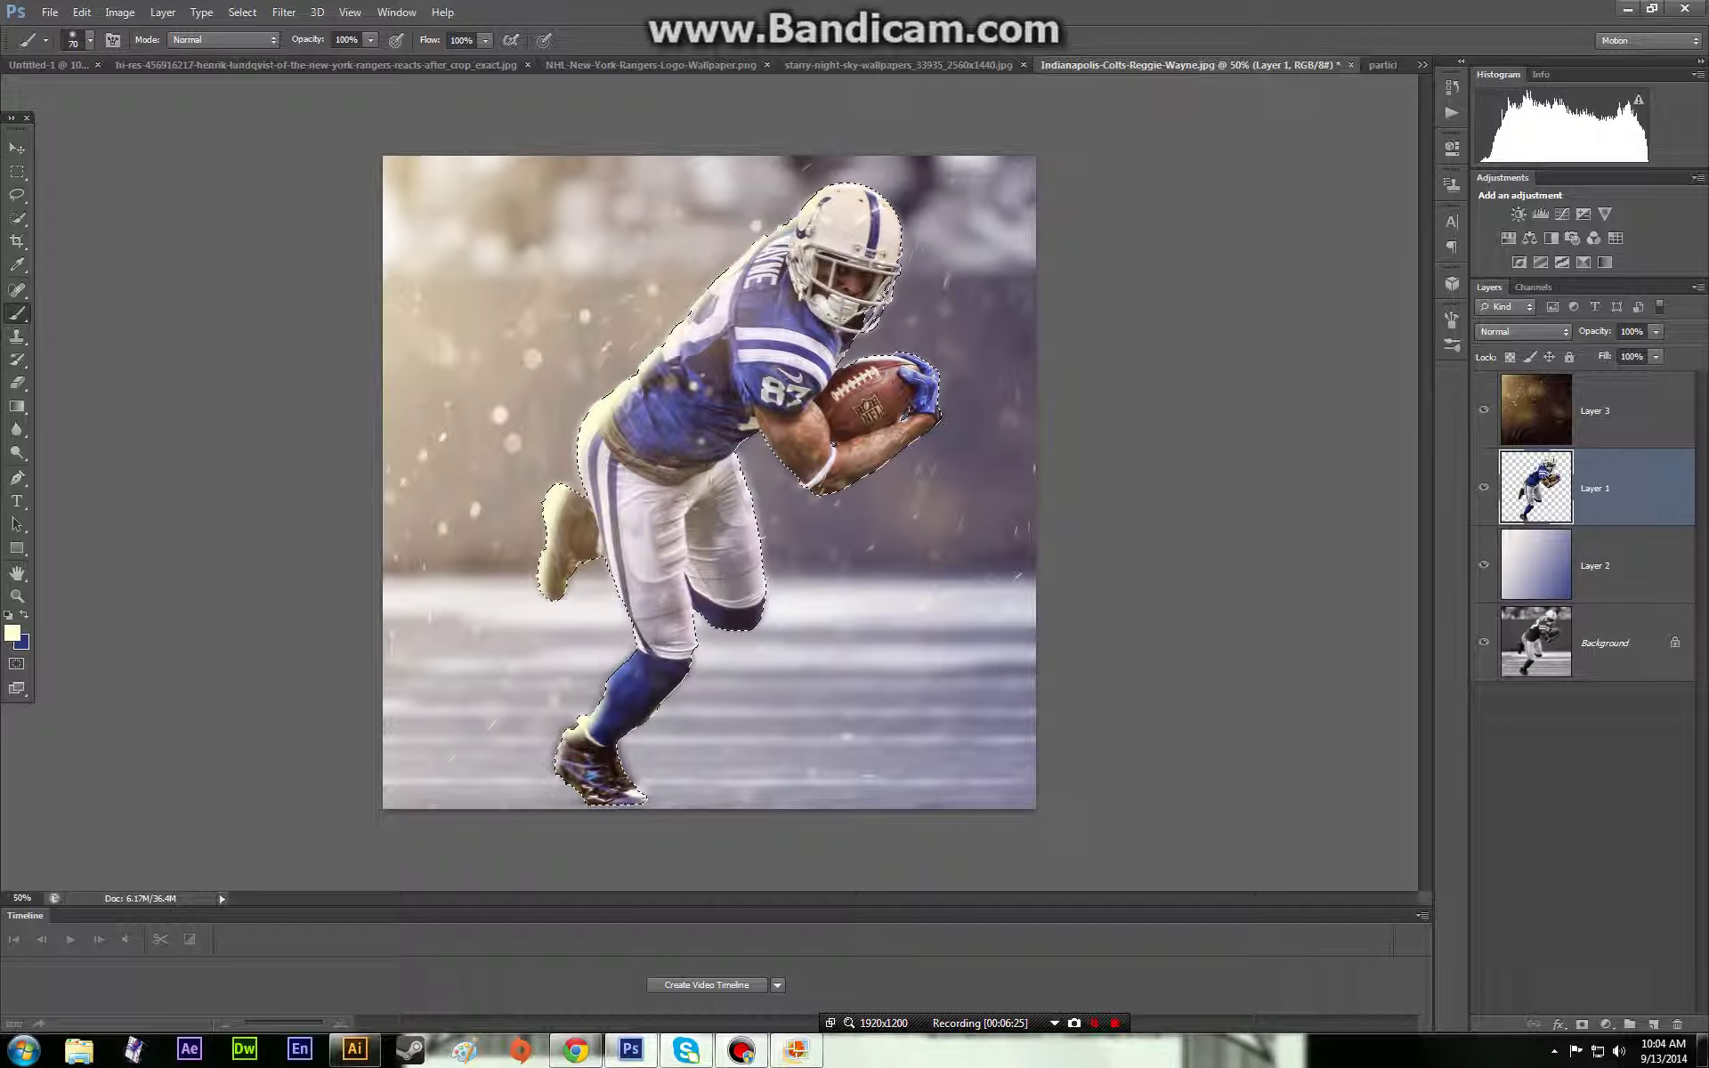
Try Overlay on the player layer, revert to Normal, and restore the player selection
left_click(1522, 331)
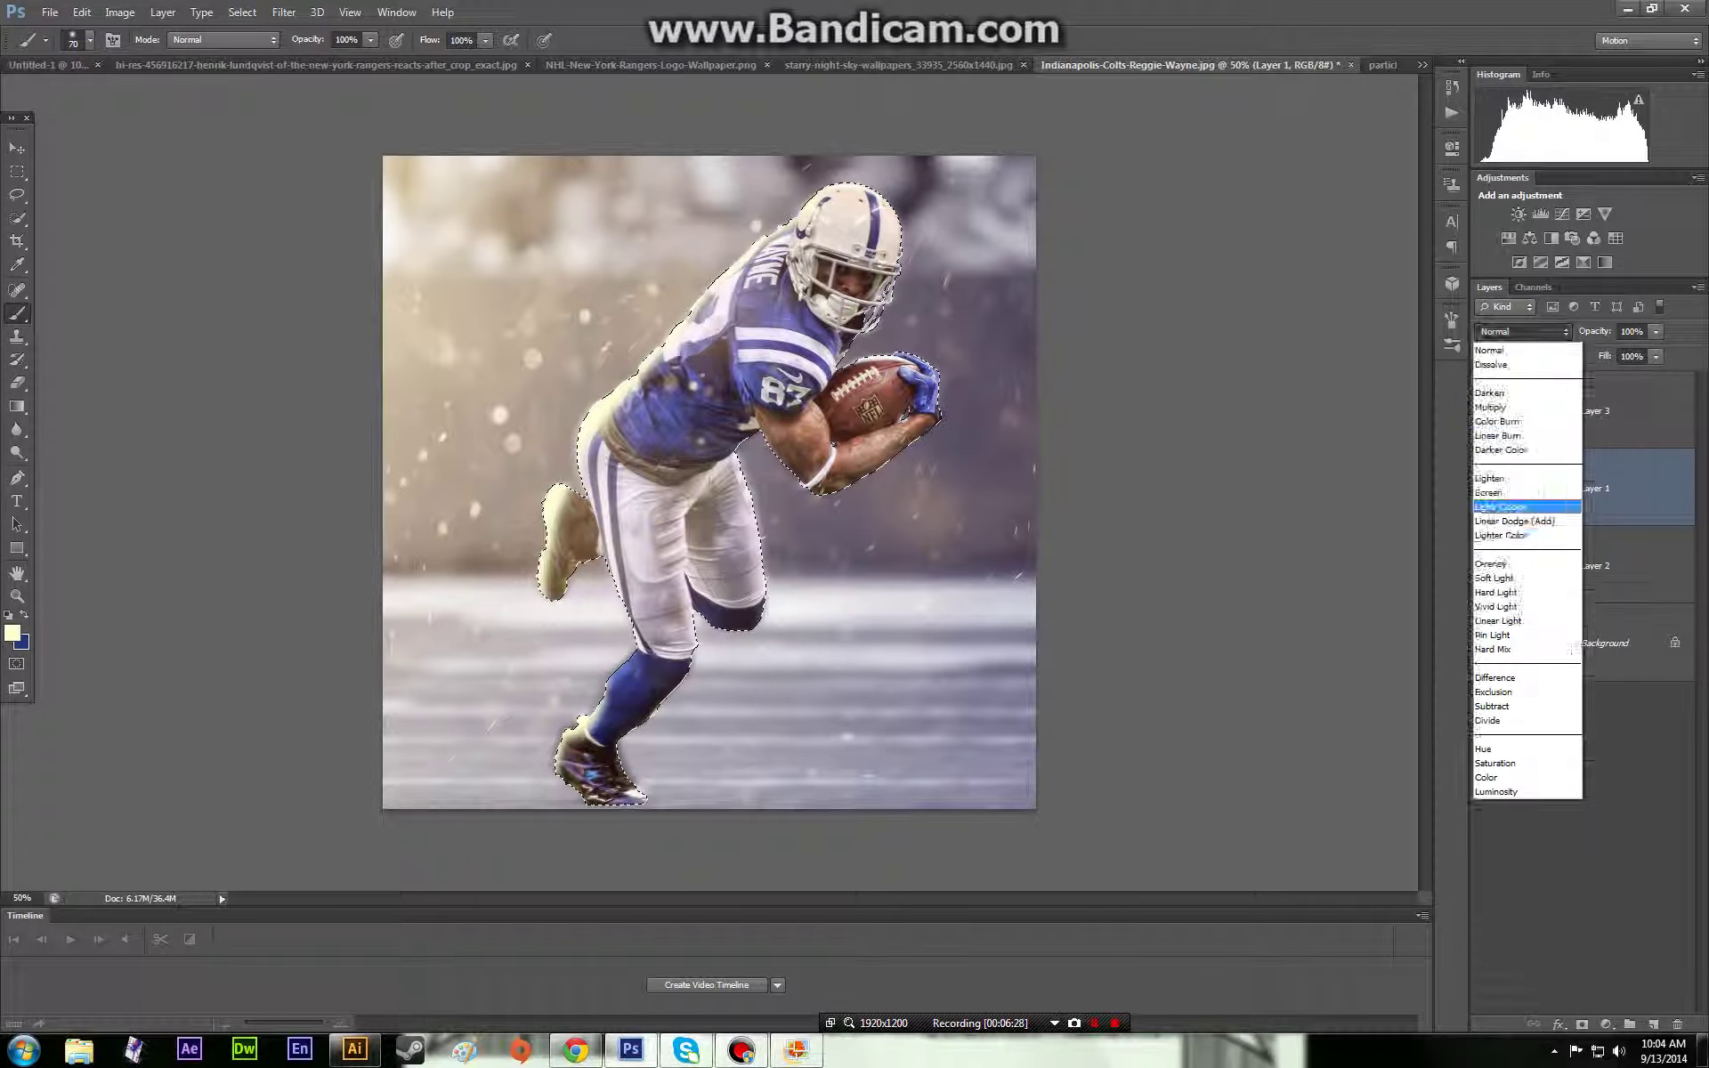
left_click(1491, 563)
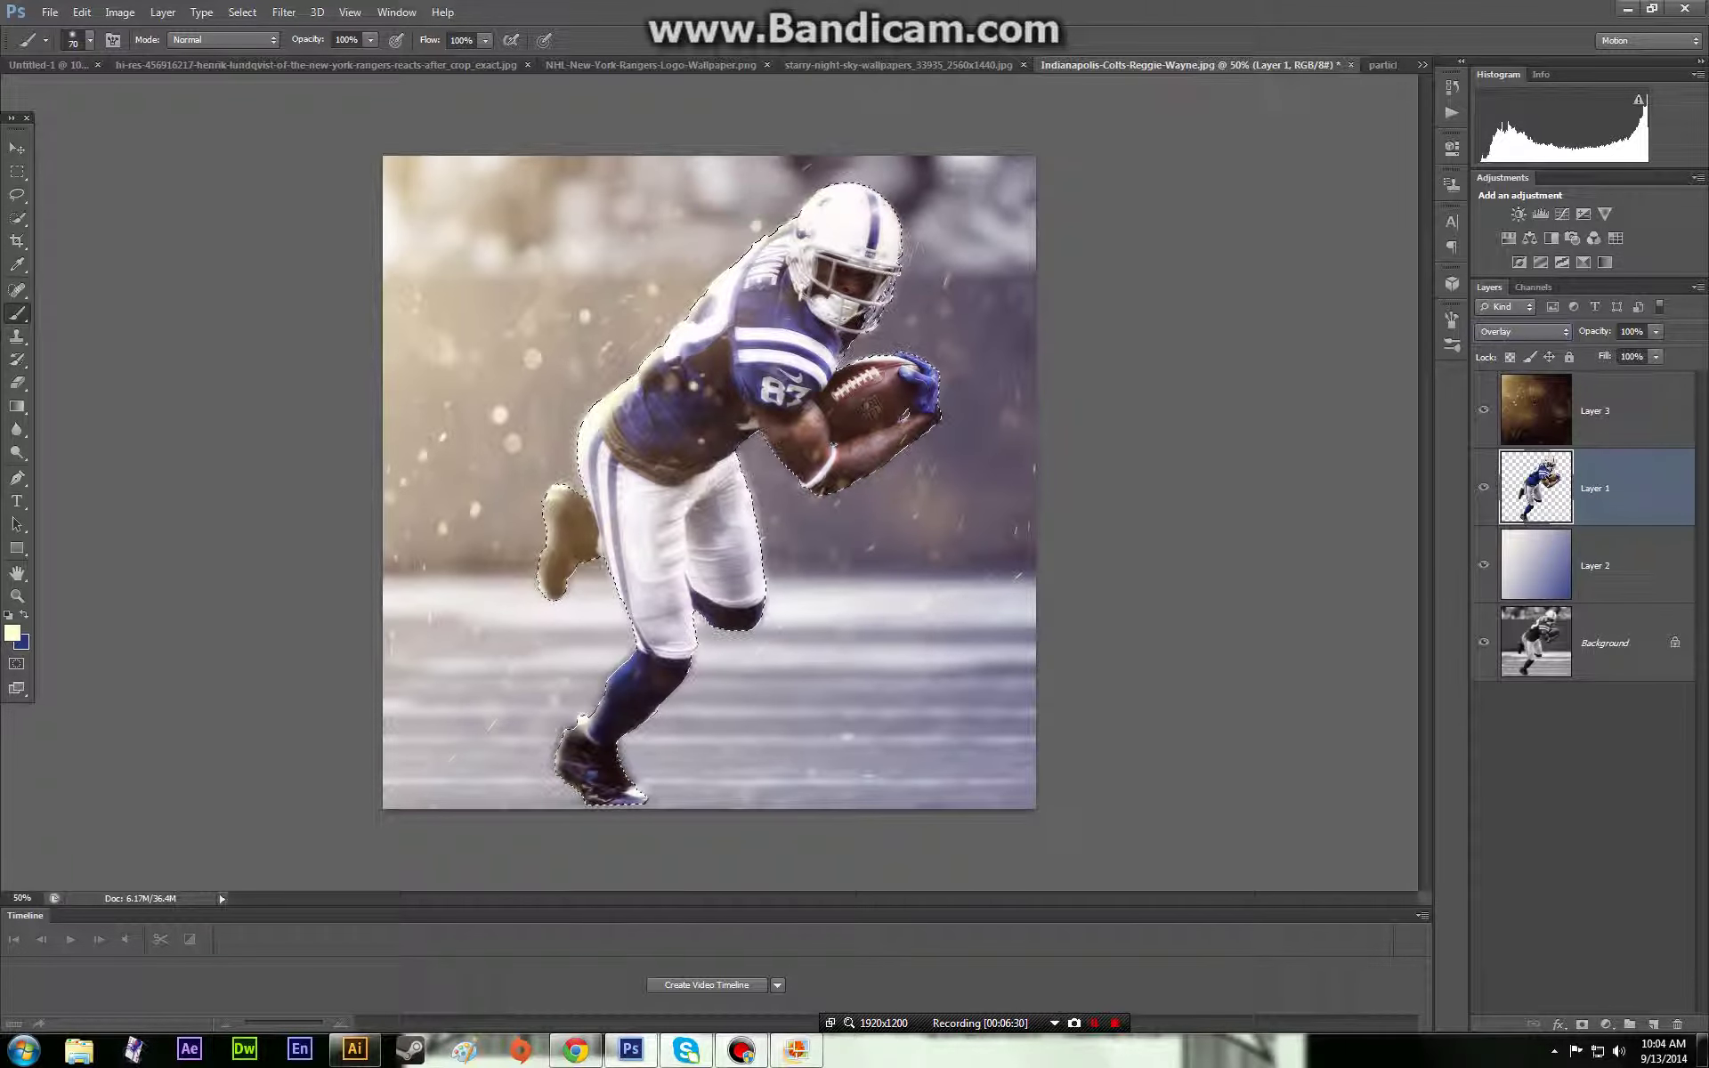
key("Up")
key("Up")
key("Up")
key("Up")
key("Up")
key("Up")
key("Up")
key("Up")
key("Up")
key("Up")
key("Up")
key("Up")
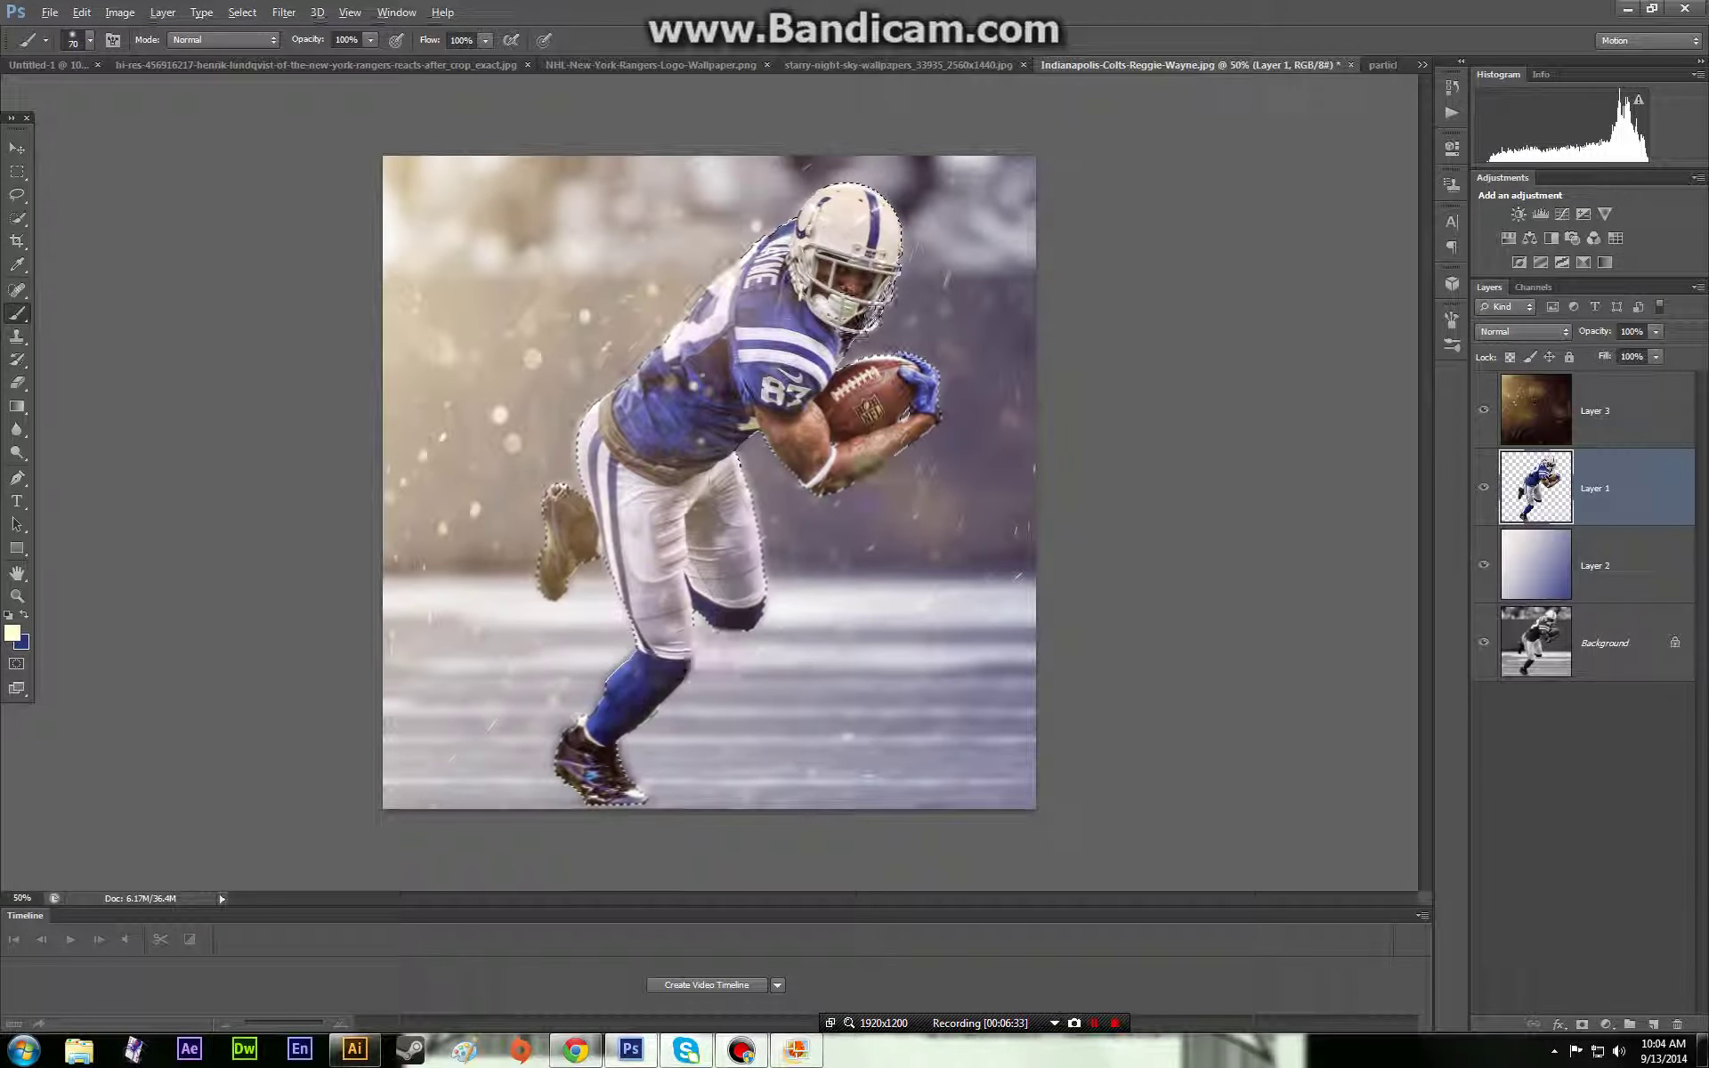
key("alt+bracketright")
key("ctrl+d")
key("alt+bracketleft")
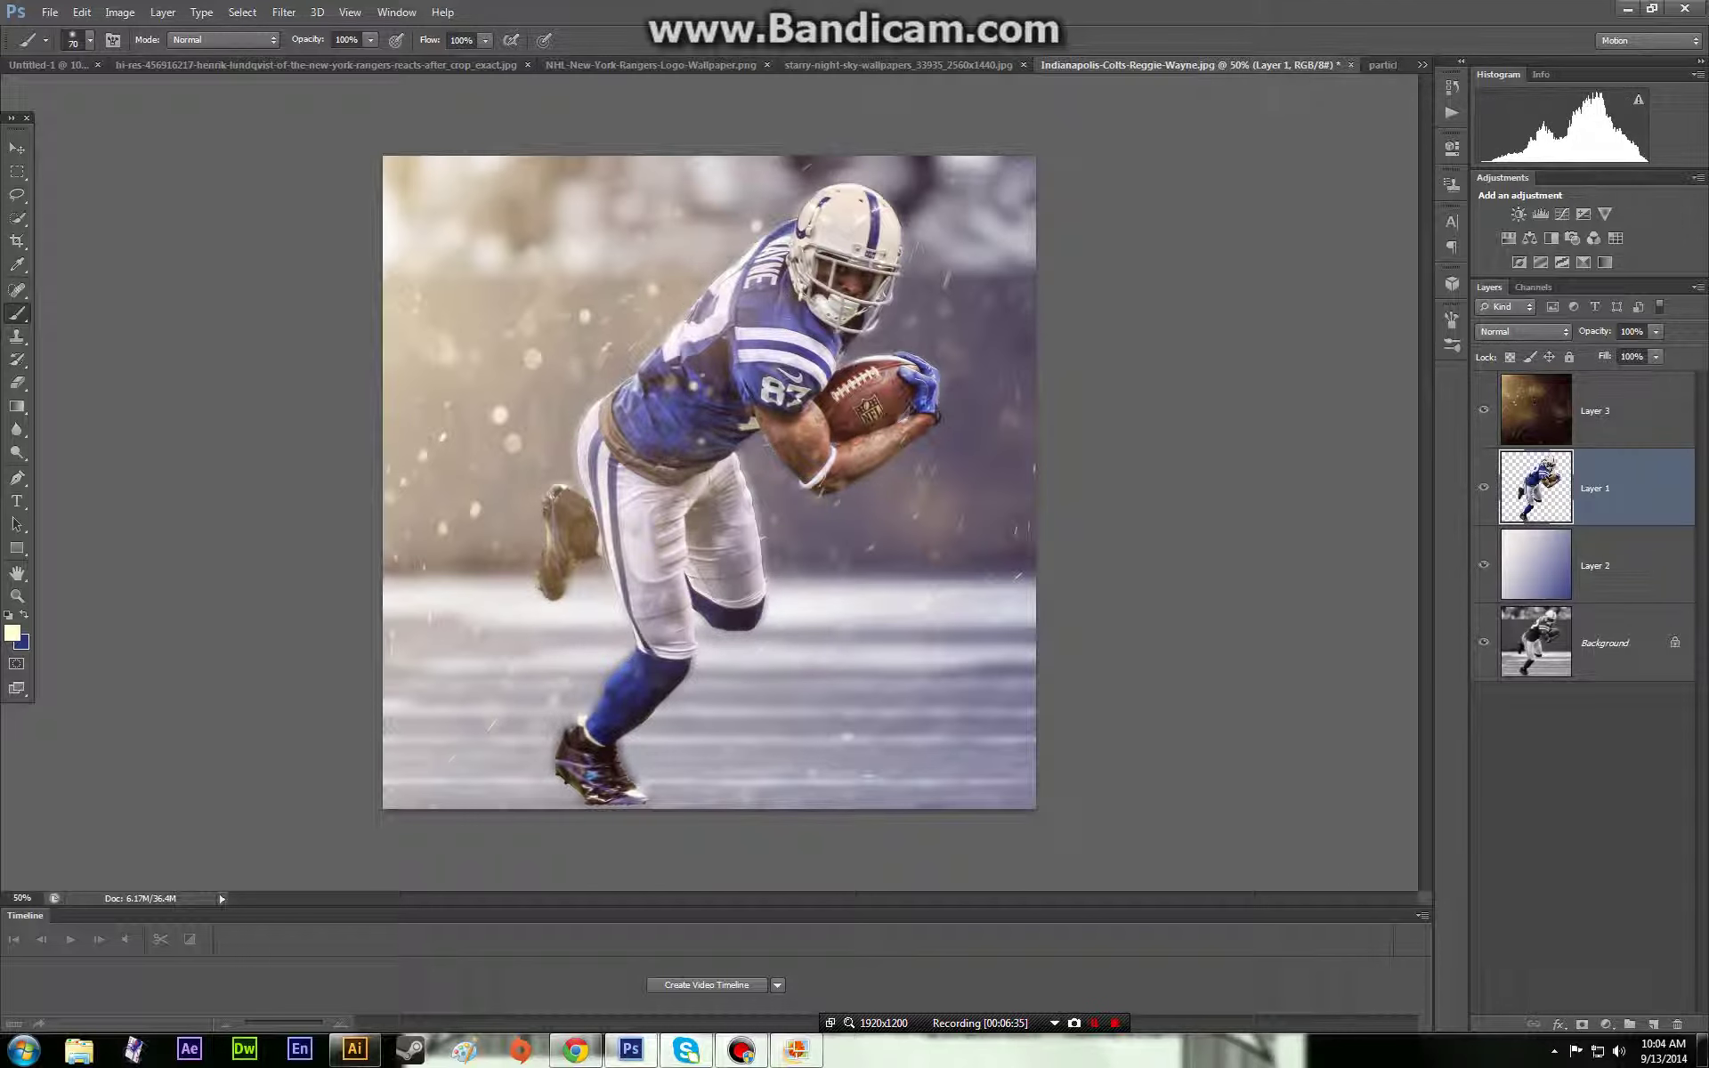
key("w")
key("ctrl+shift+d")
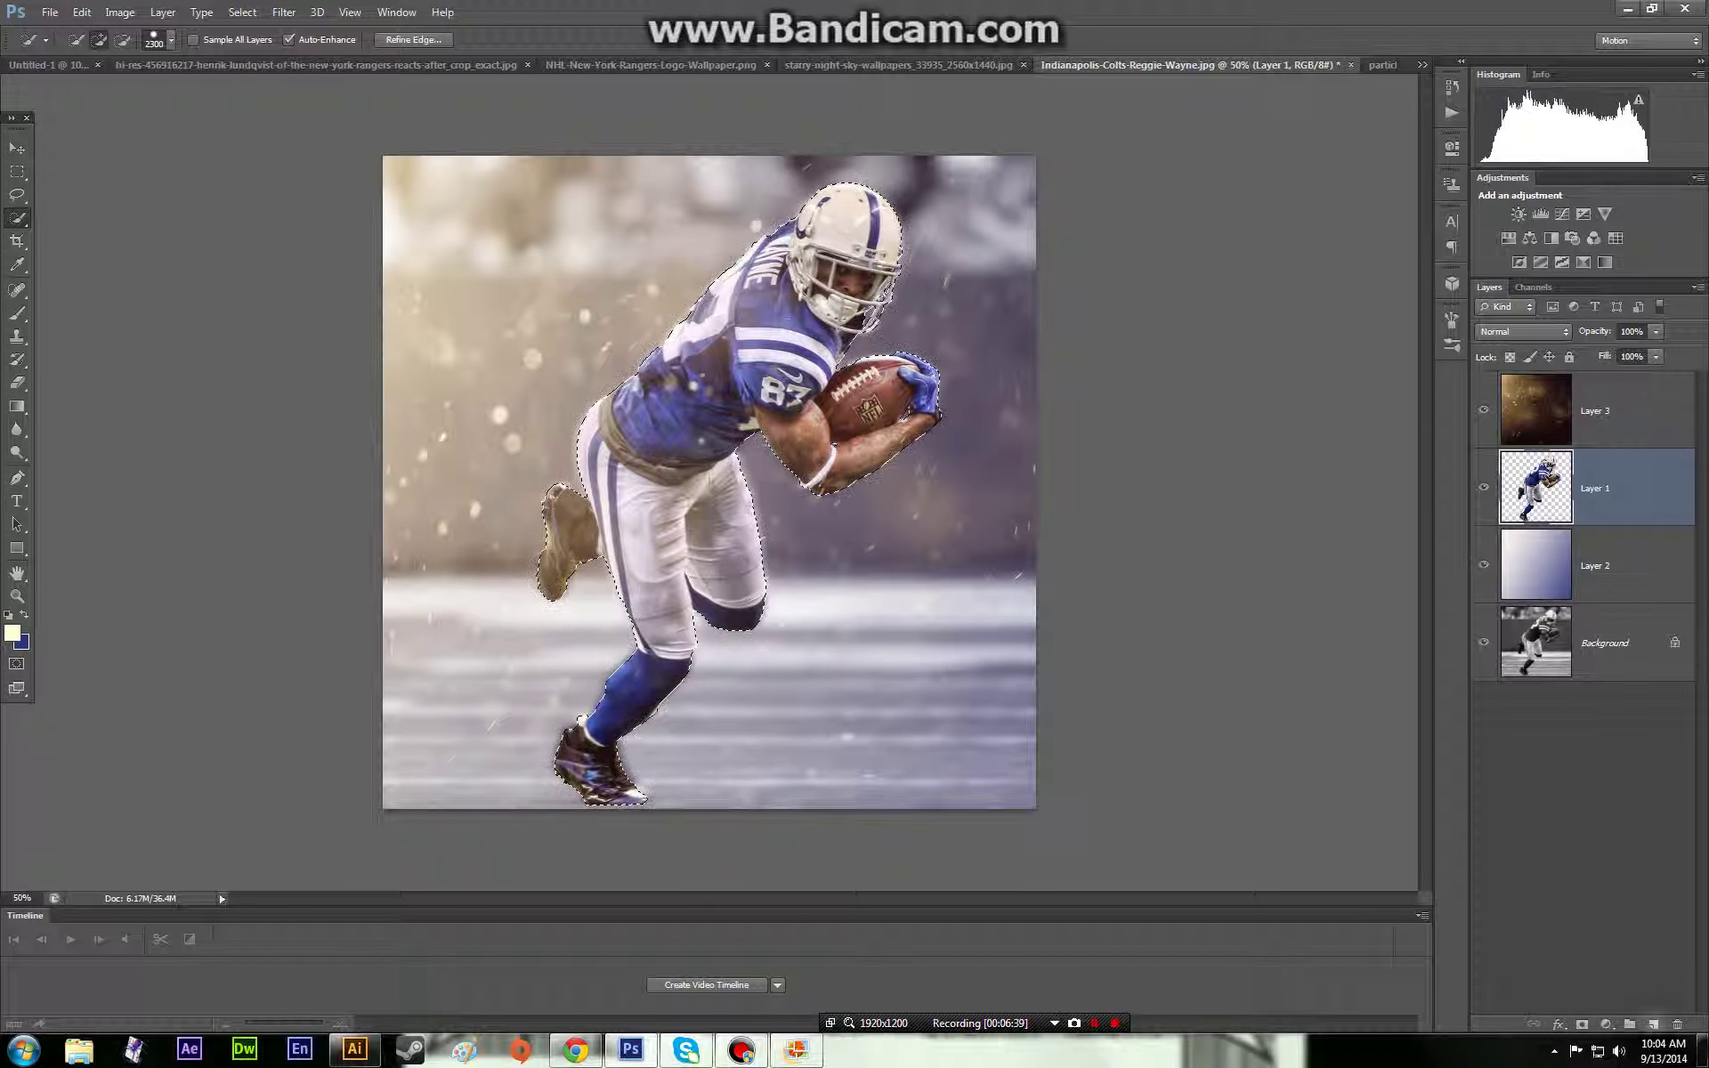
Add a new empty layer, Layer 4, above the player in Overlay mode
left_click(1653, 1024)
key("b")
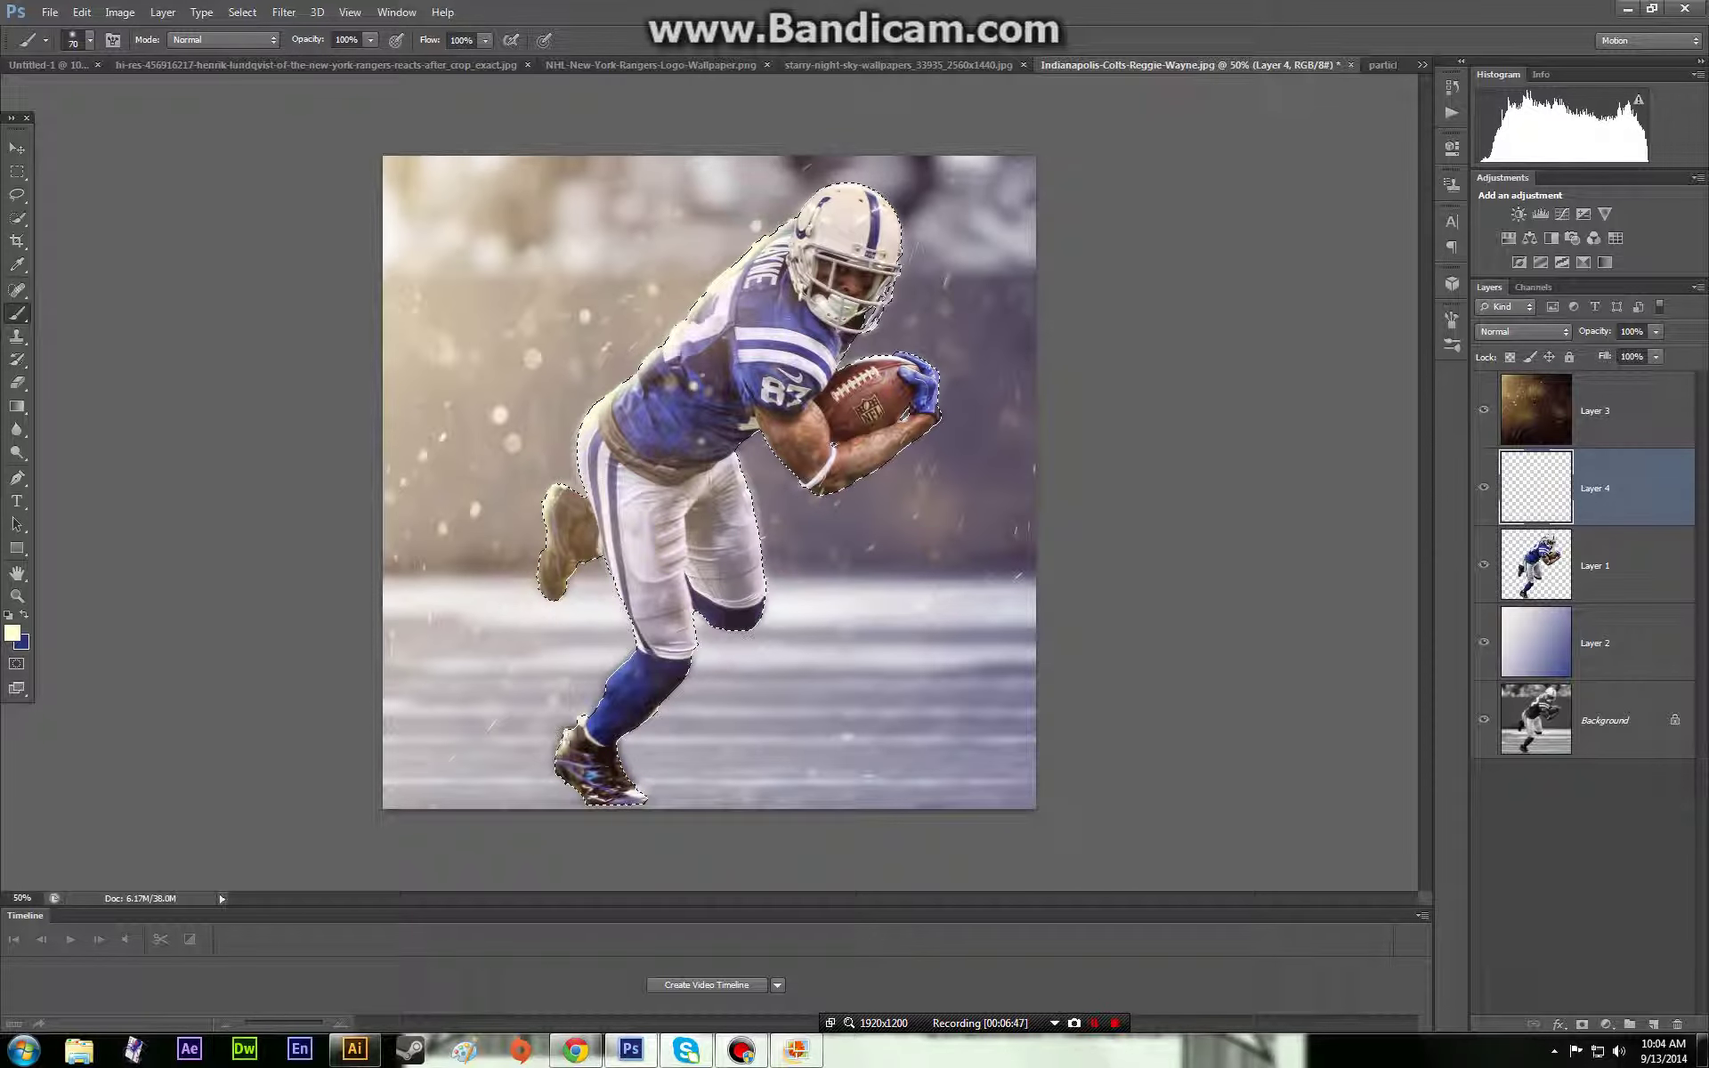
left_click(1523, 331)
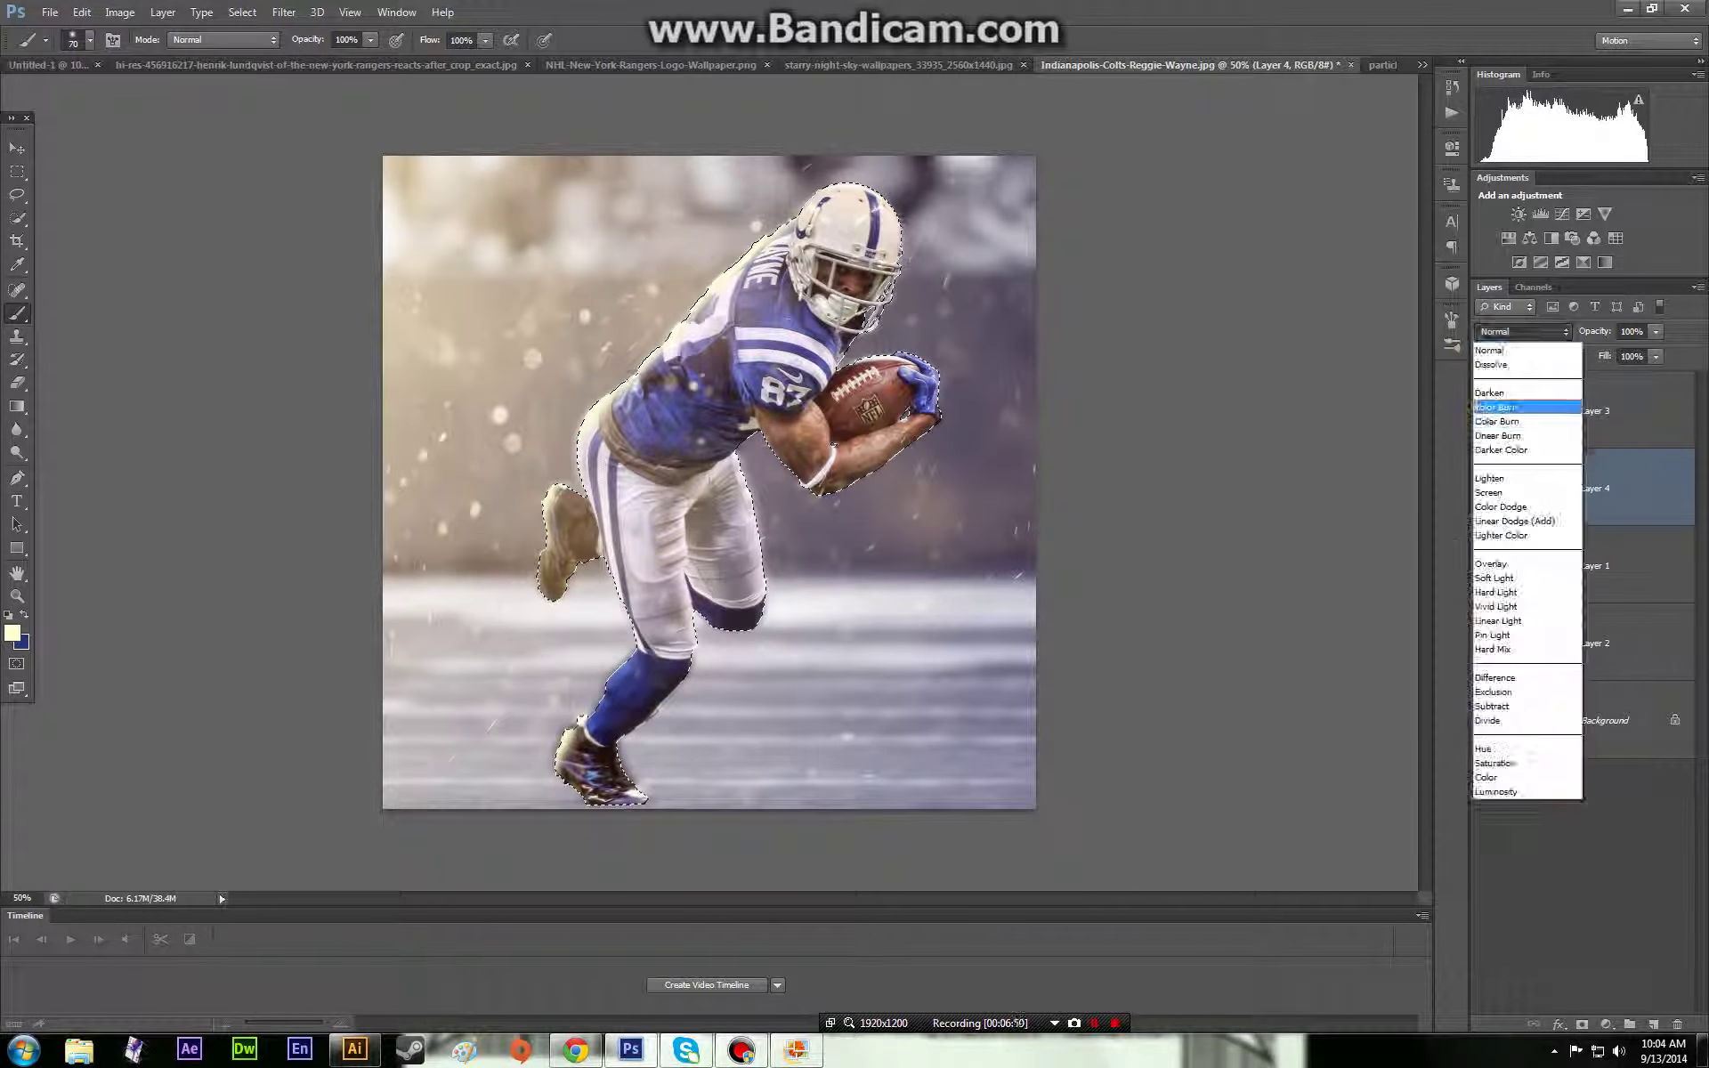
left_click(1482, 564)
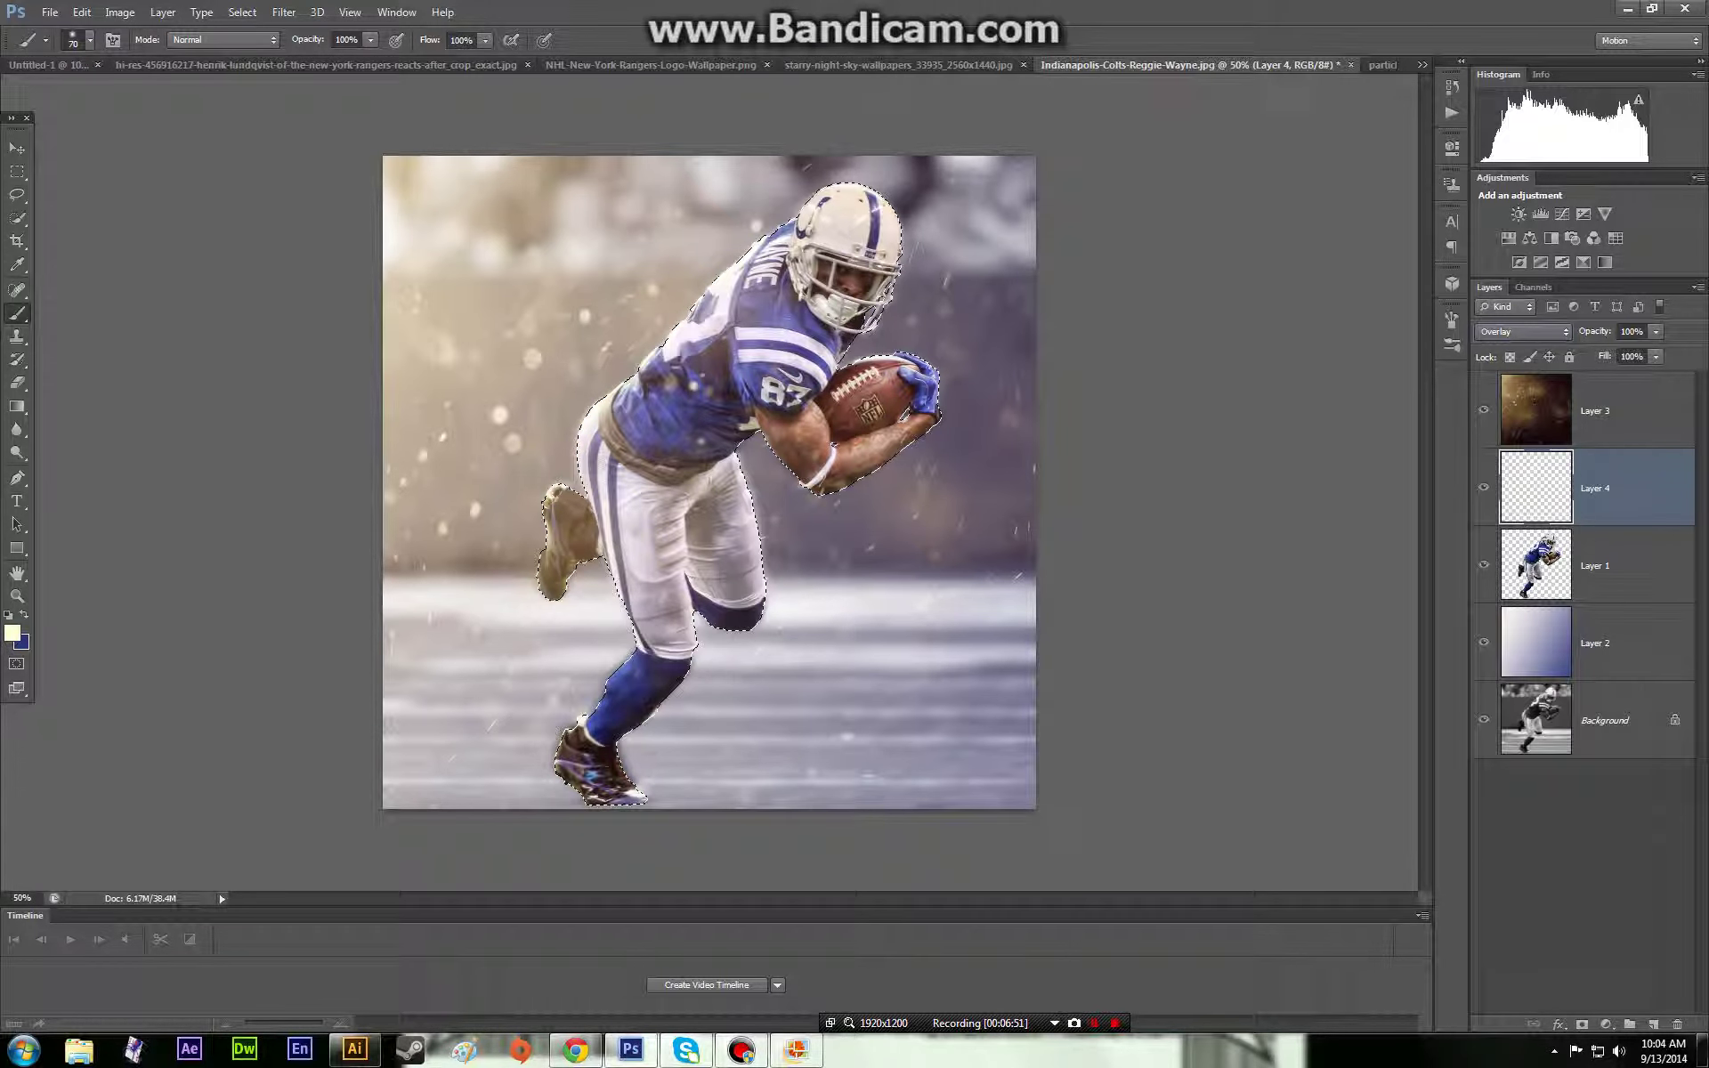
Add Layer 5 in Overlay mode with black as the painting colour
left_click(1654, 1023)
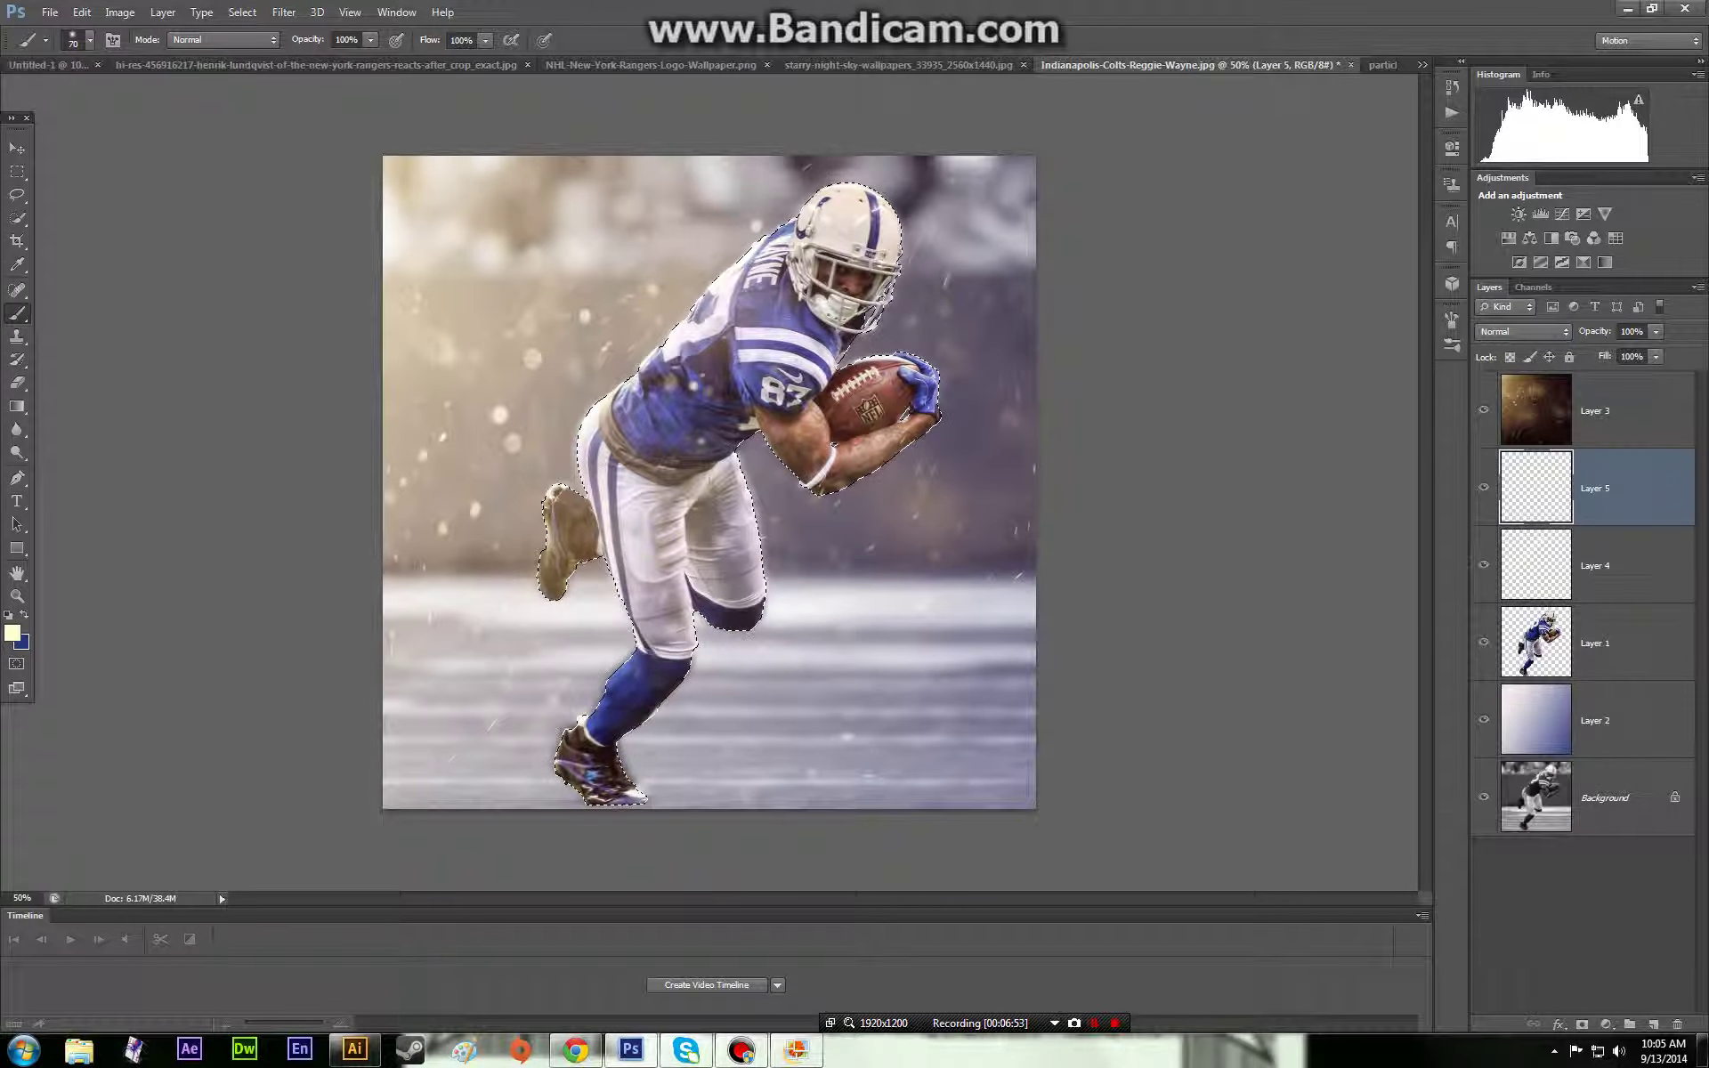
left_click(13, 633)
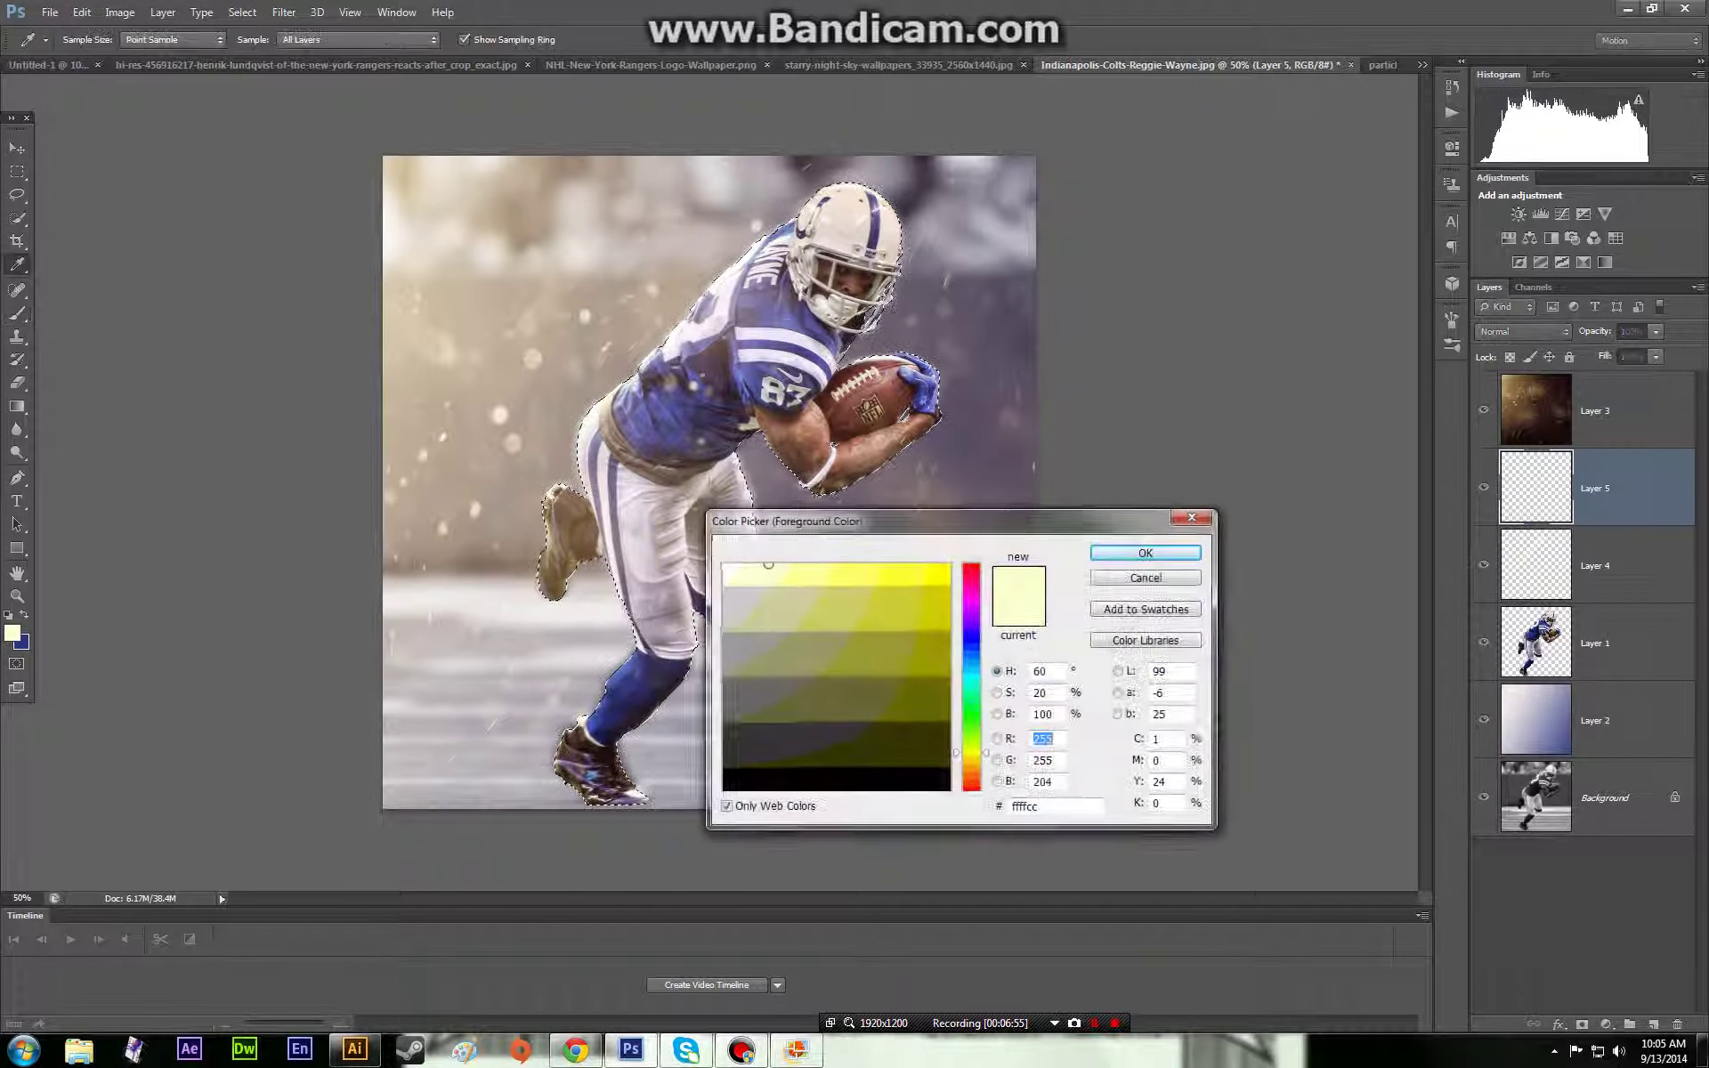
left_click(773, 790)
key("Return")
key("b")
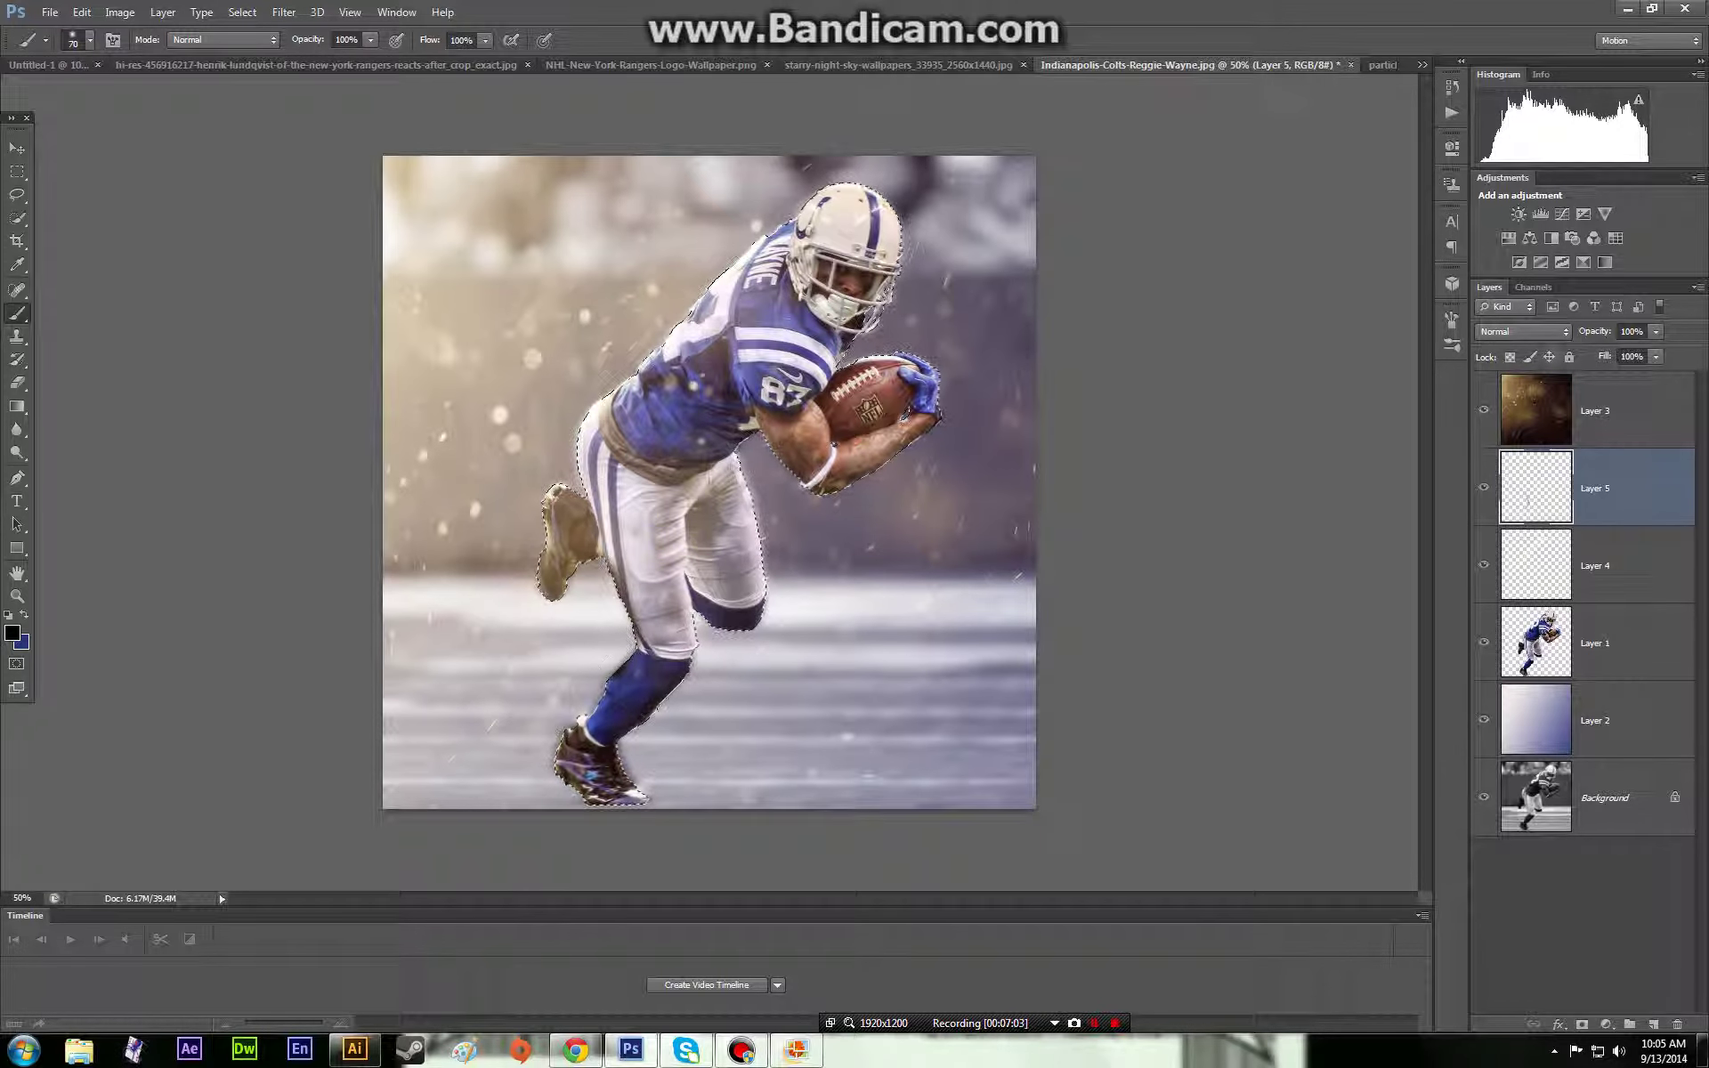
left_click(1524, 331)
left_click(1540, 521)
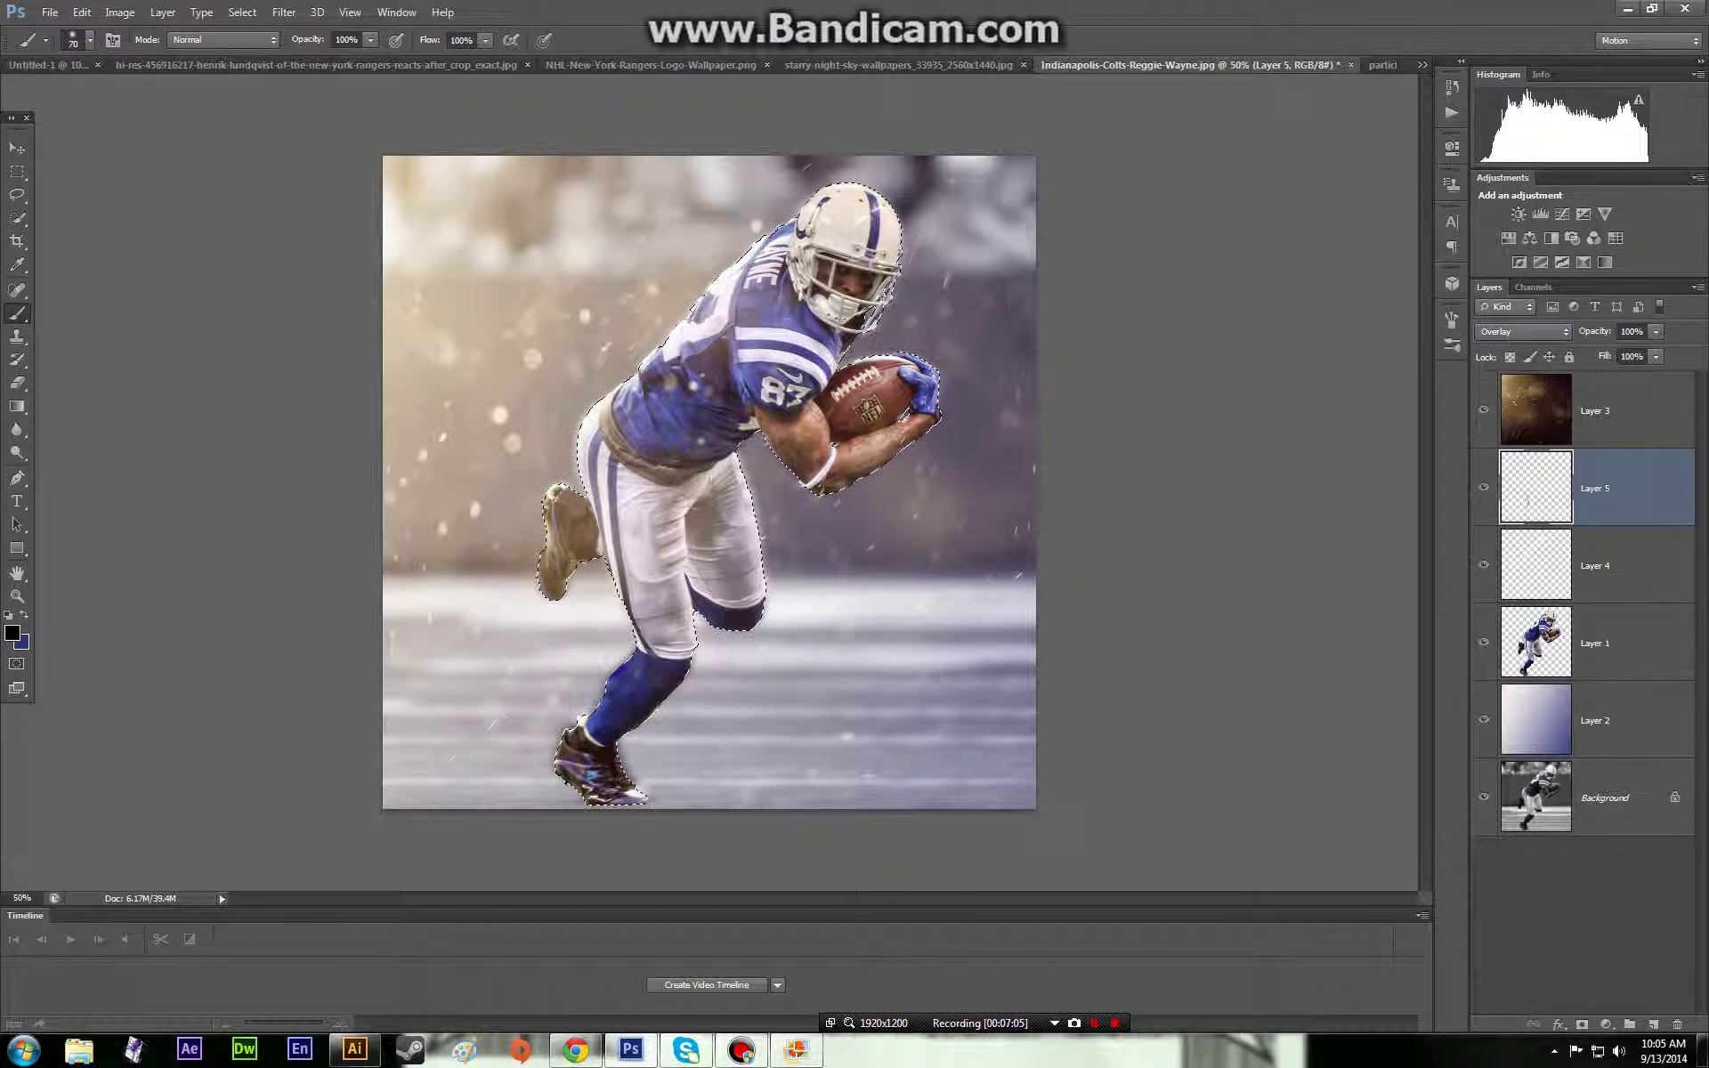
Dismiss the Quick Selection no-layer error, reactivate player Layer 1, and deselect
left_click(1603, 488, "ctrl")
key("w")
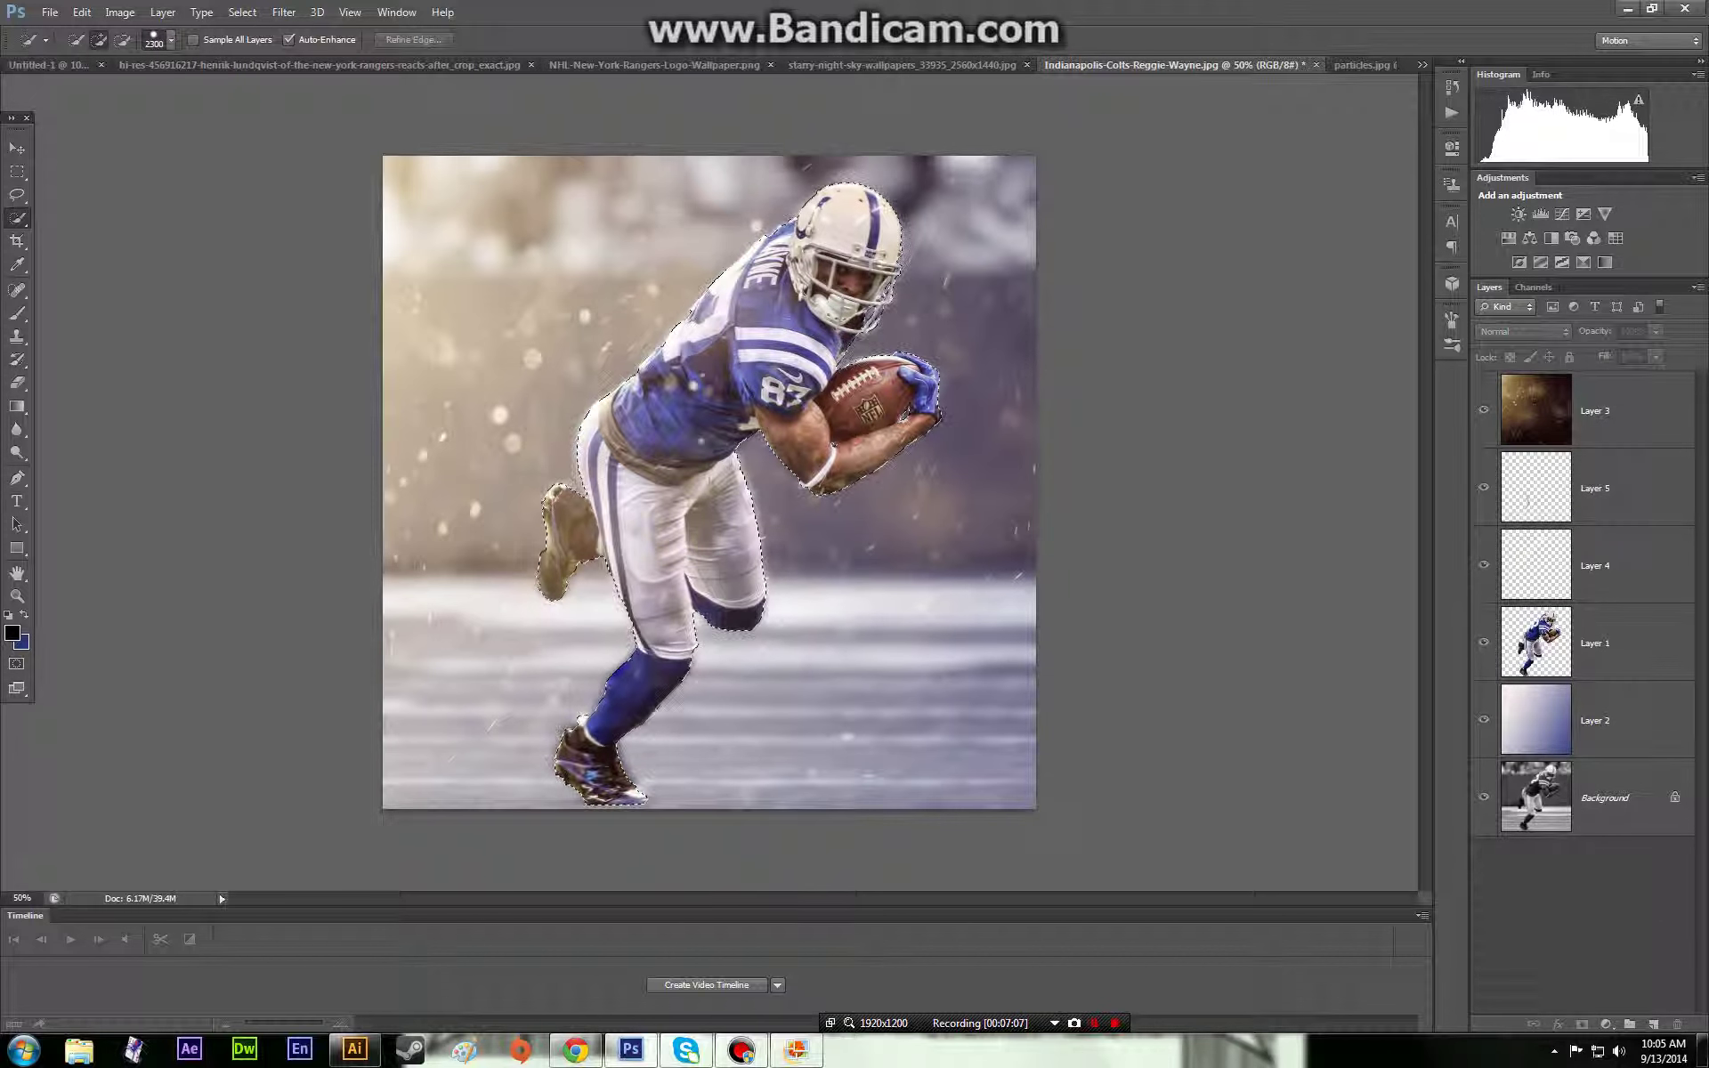
left_click(762, 552)
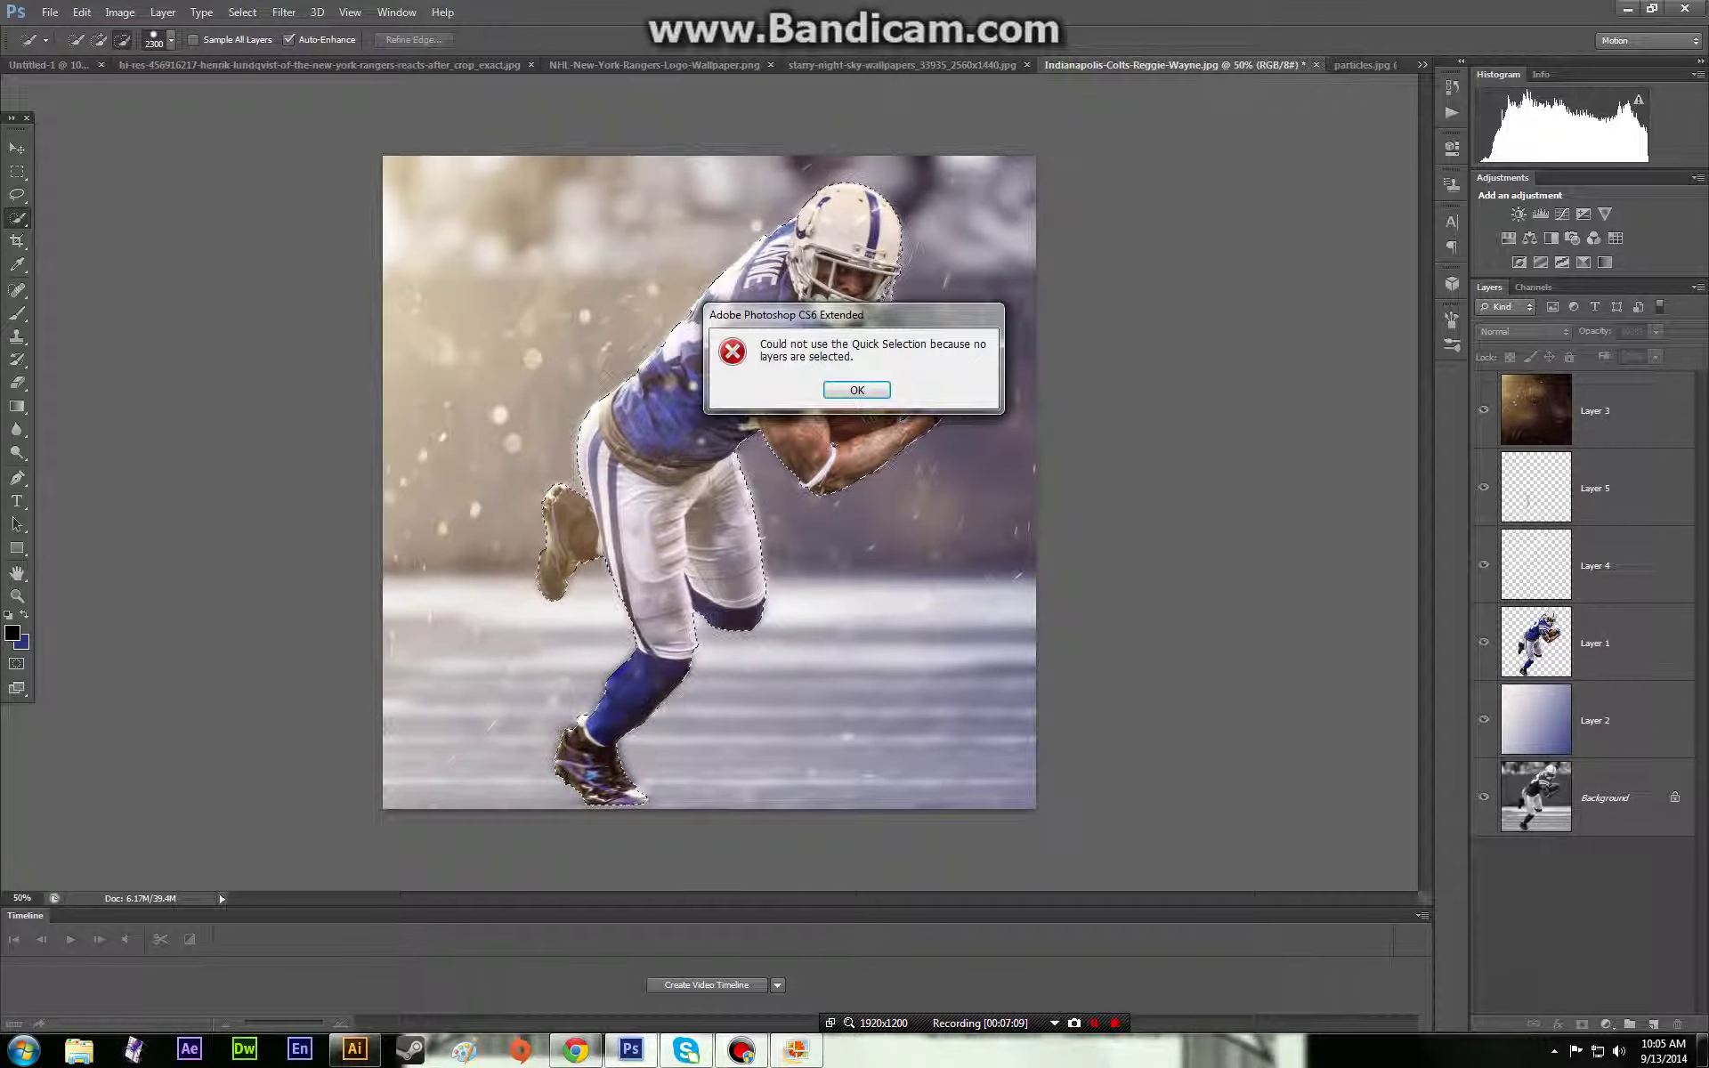
key("Return")
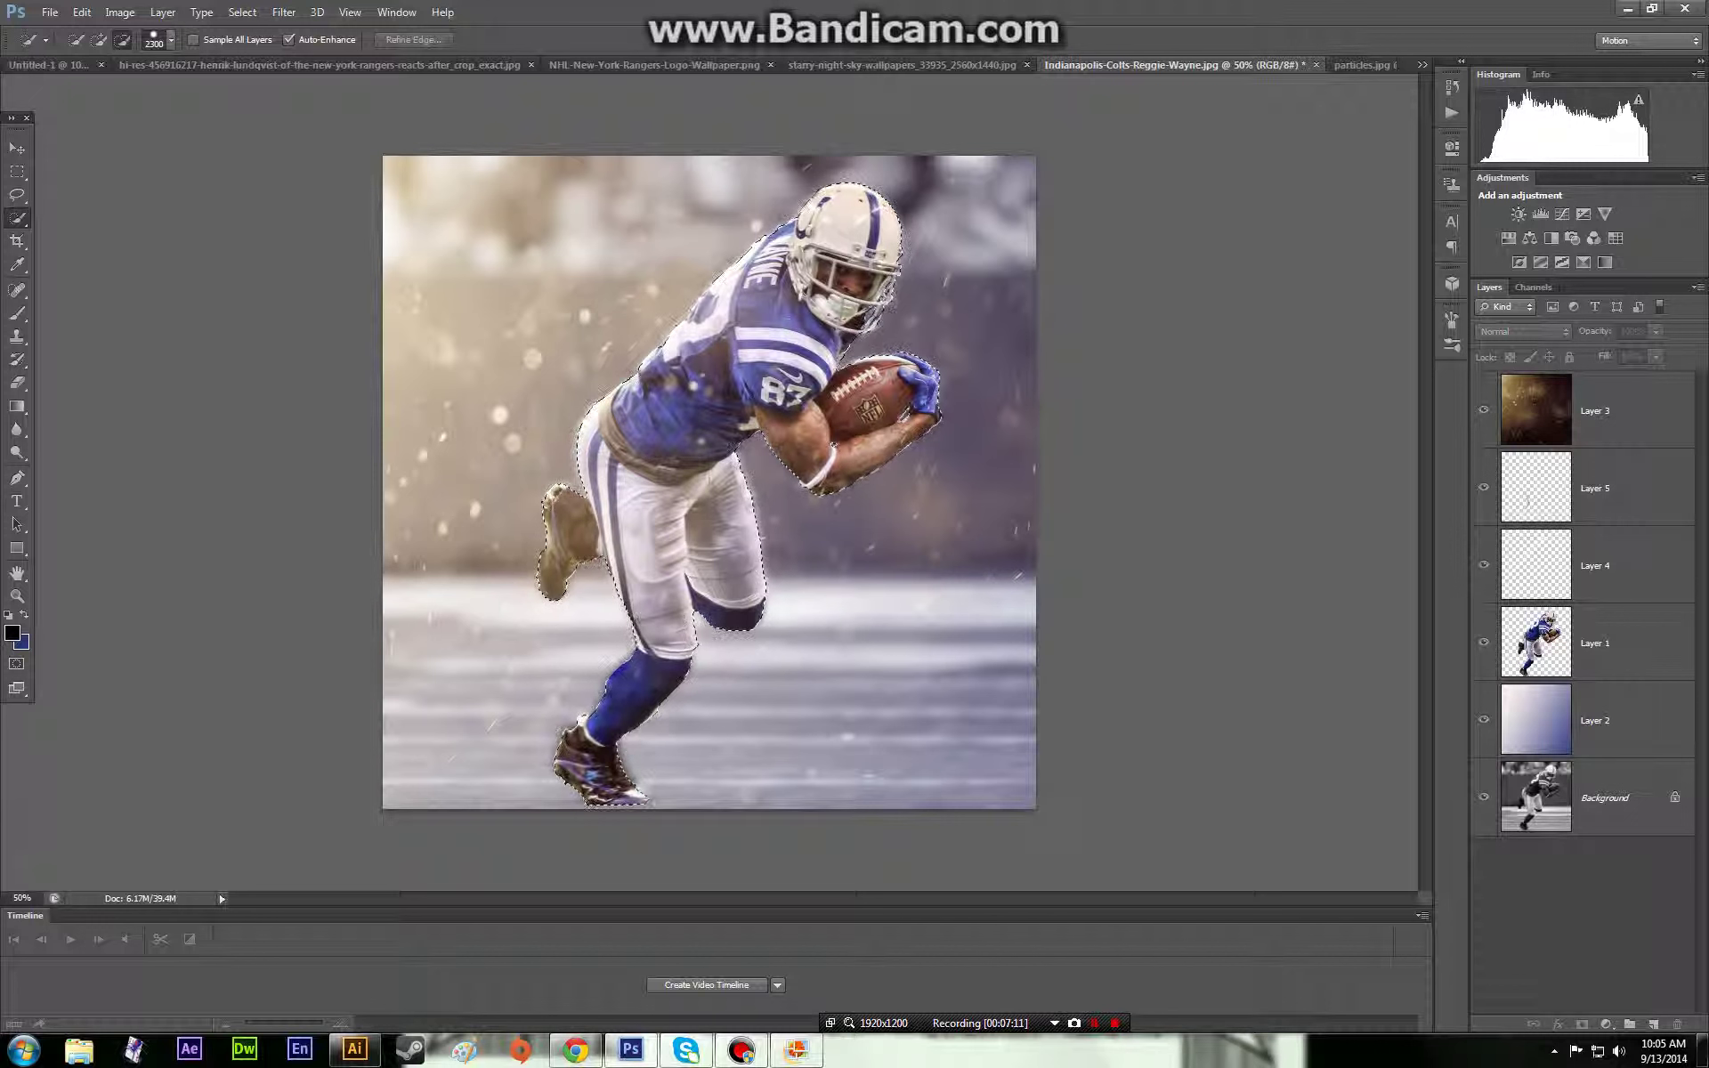
left_click(1602, 643)
key("ctrl+d")
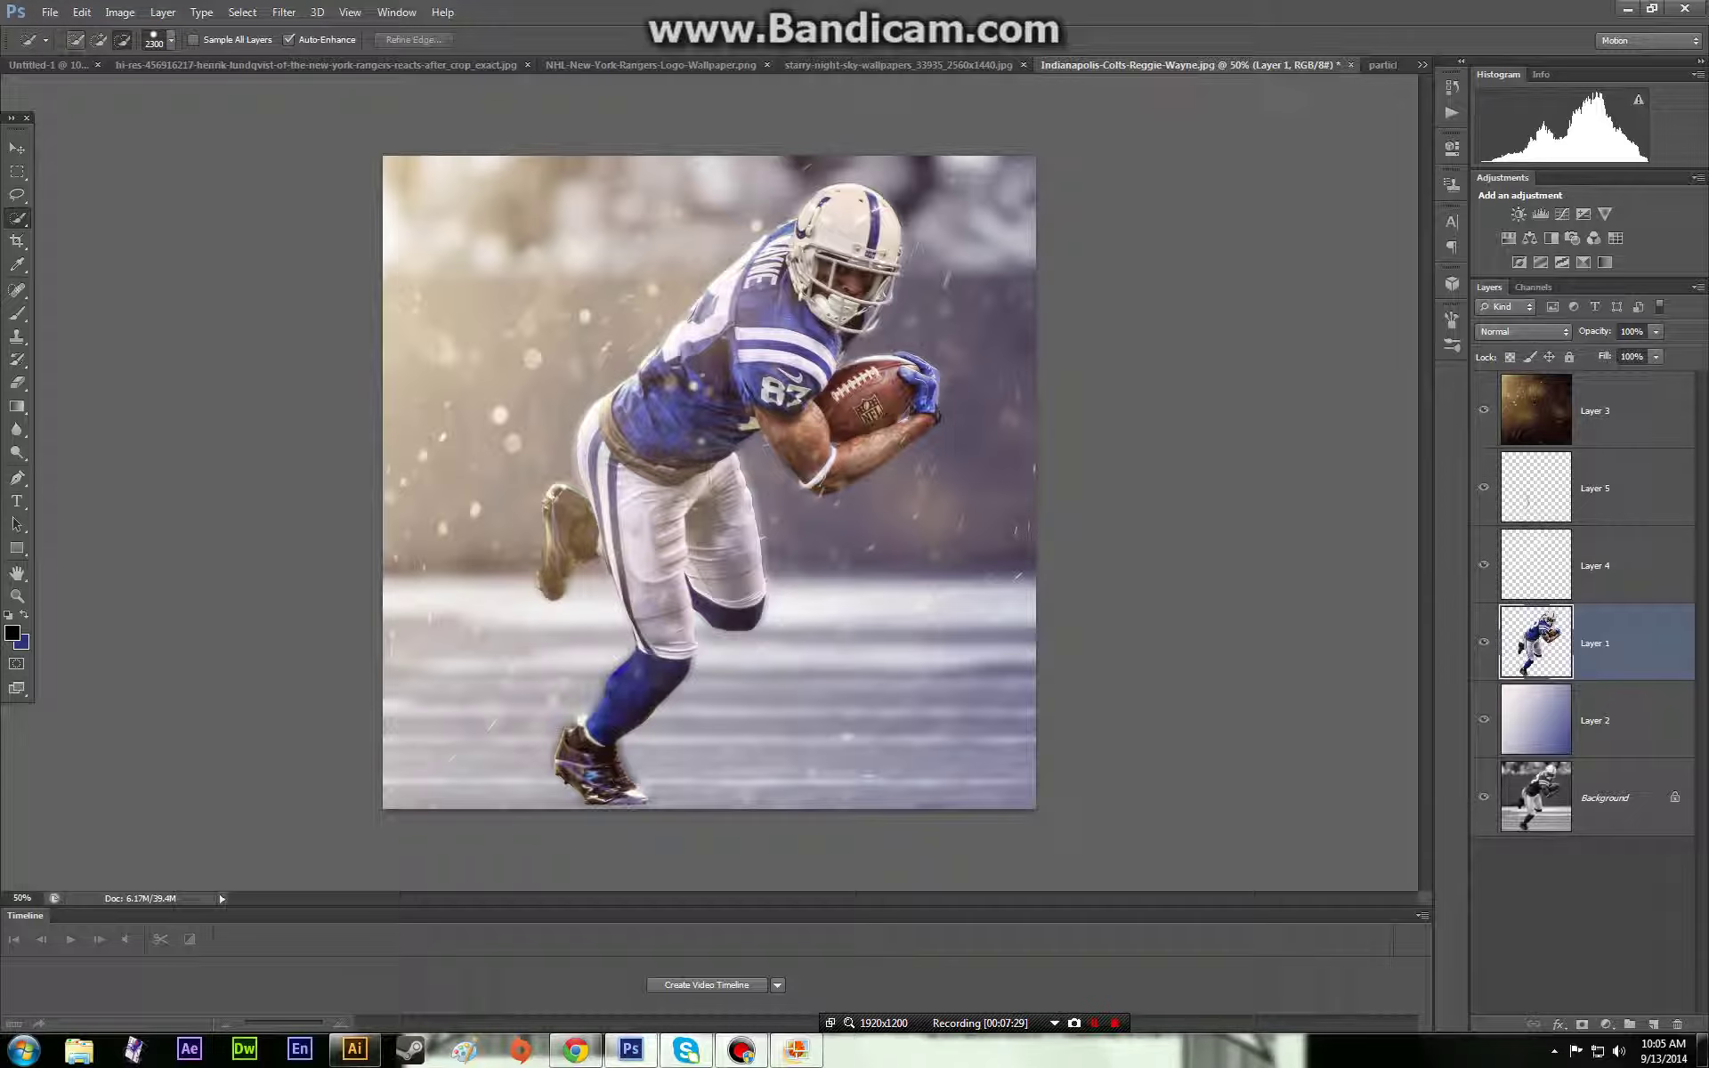
Open the Scratched-Black-575x483.jpg texture image
left_click(50, 13)
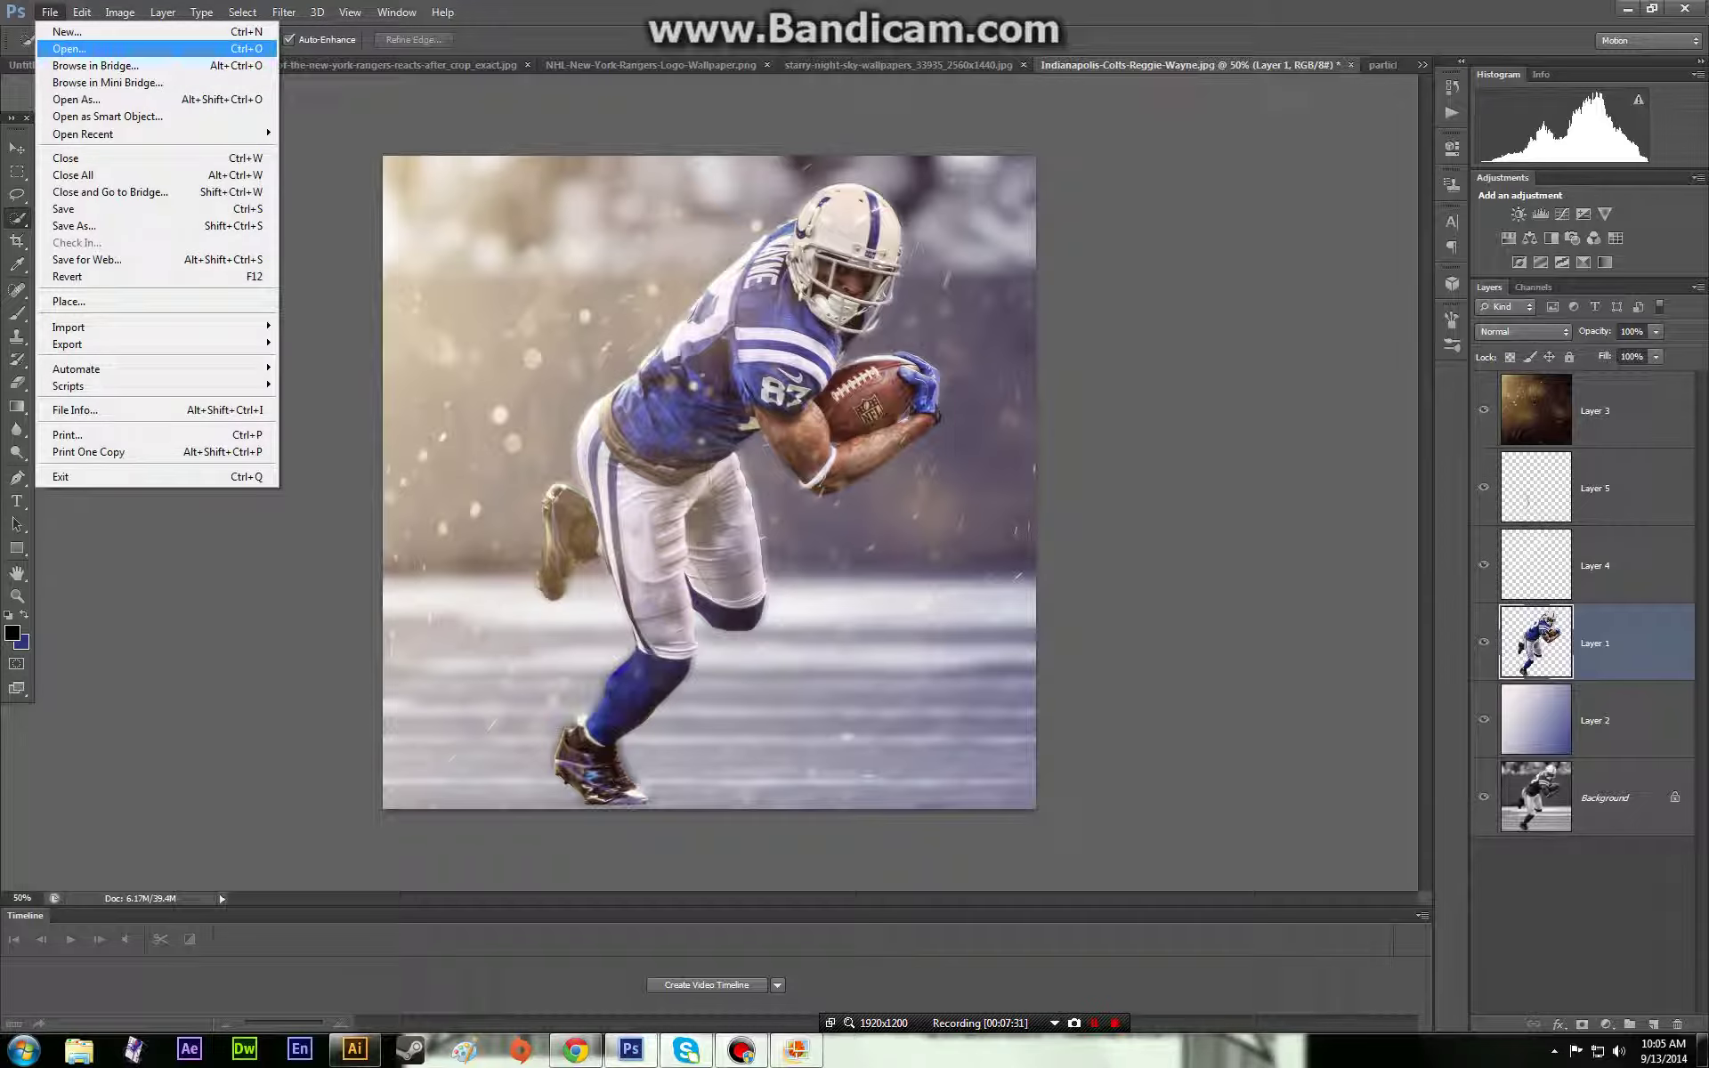
left_click(62, 43)
scroll(890, 490, "down", 15)
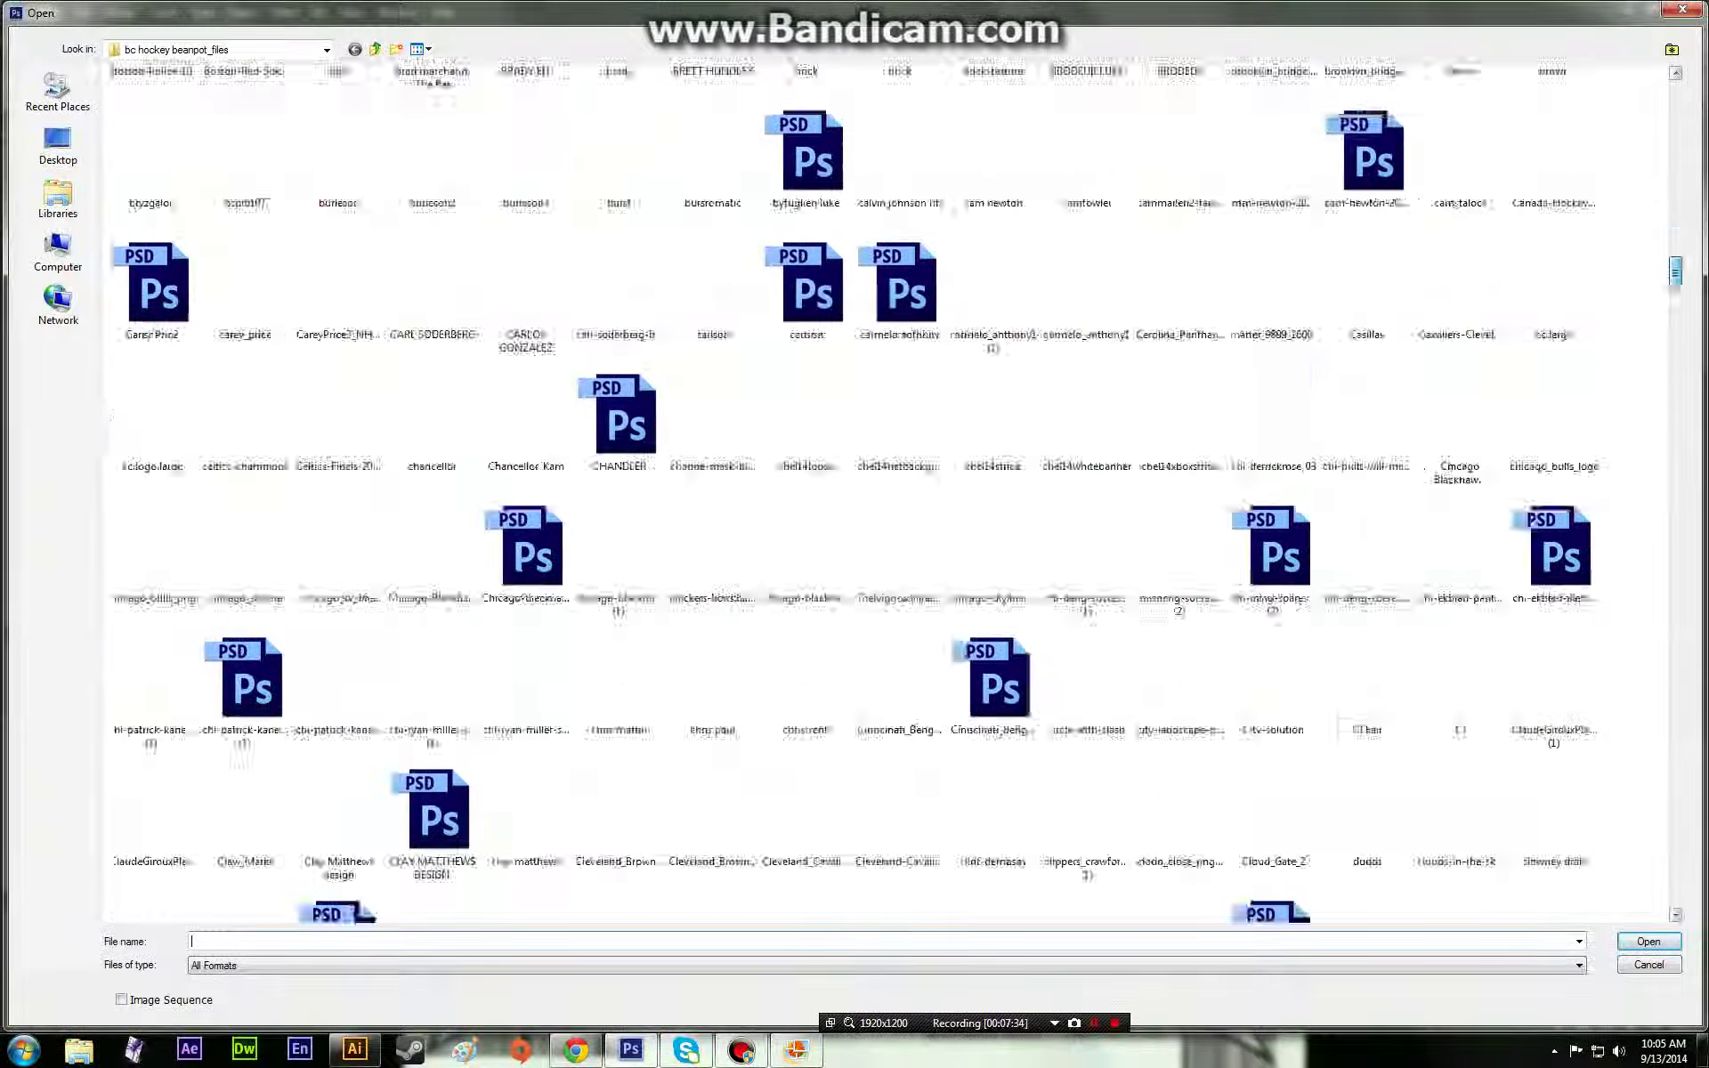
scroll(890, 490, "down", 3)
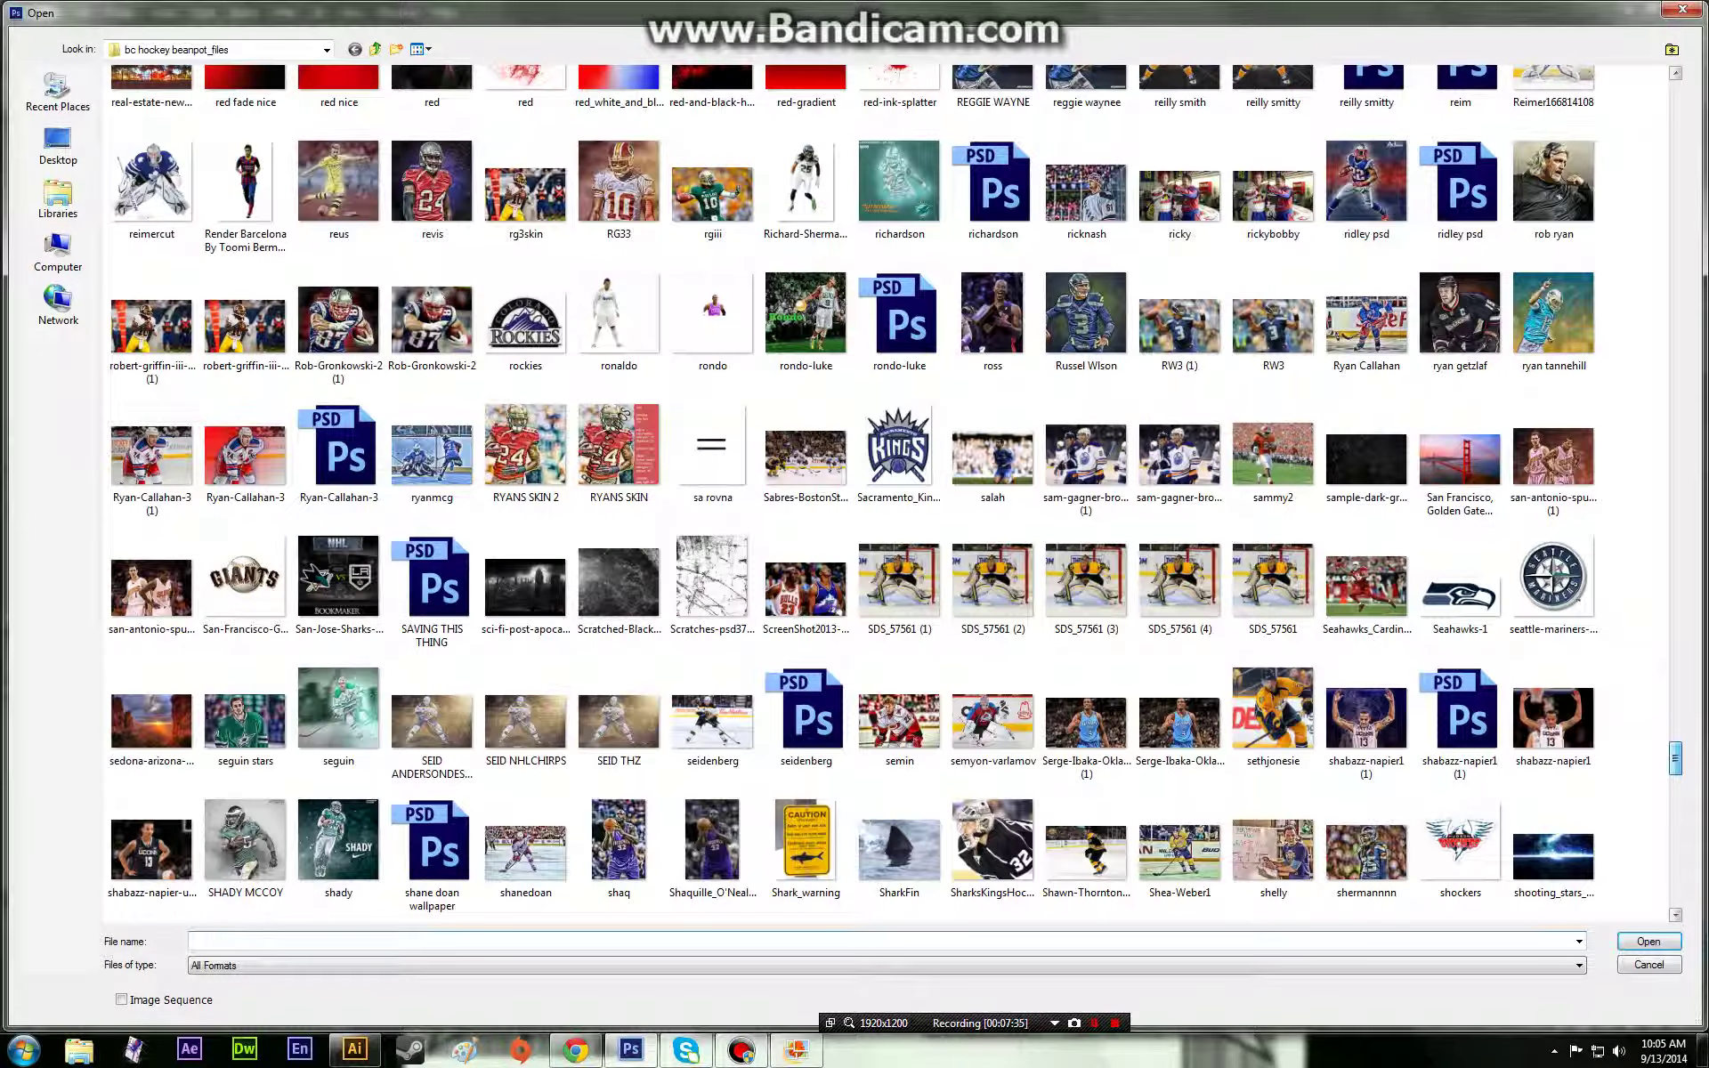
double_click(619, 579)
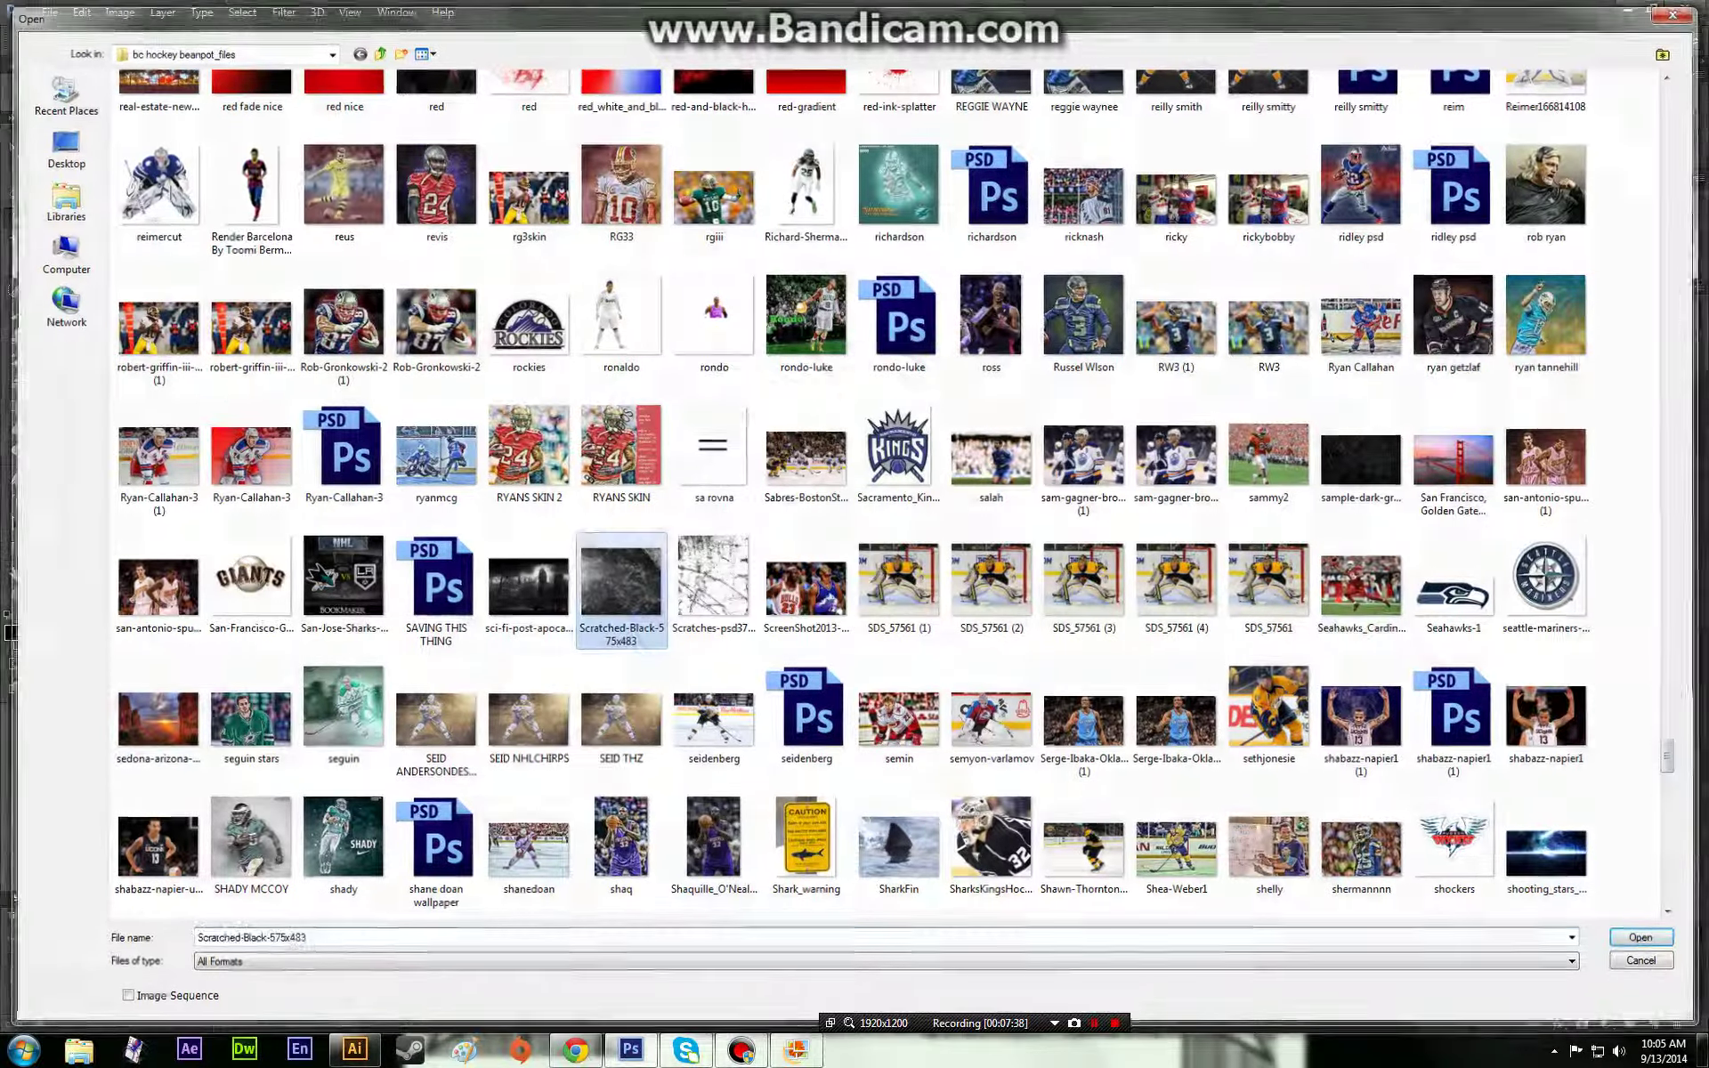
Unlock the texture's background, drag it into the Colts image, and scale it to fill
key("v")
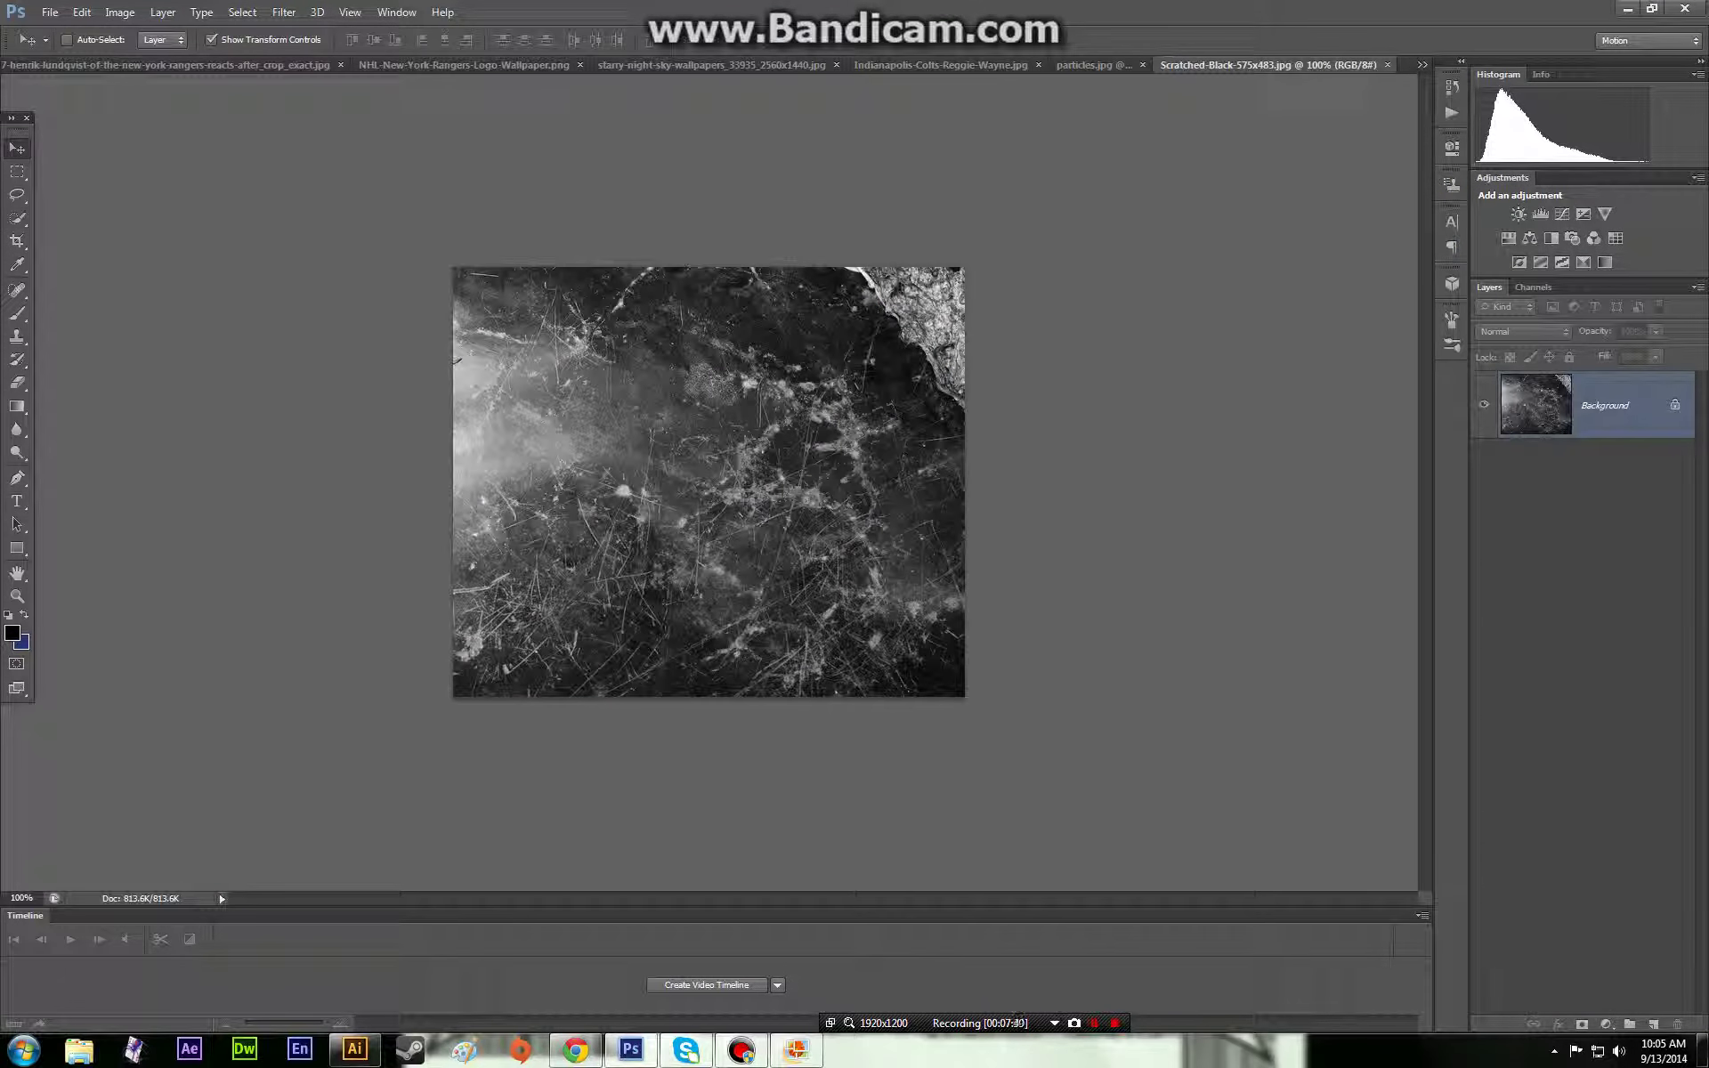
double_click(1536, 405)
key("Return")
left_click_drag(812, 654, 926, 352)
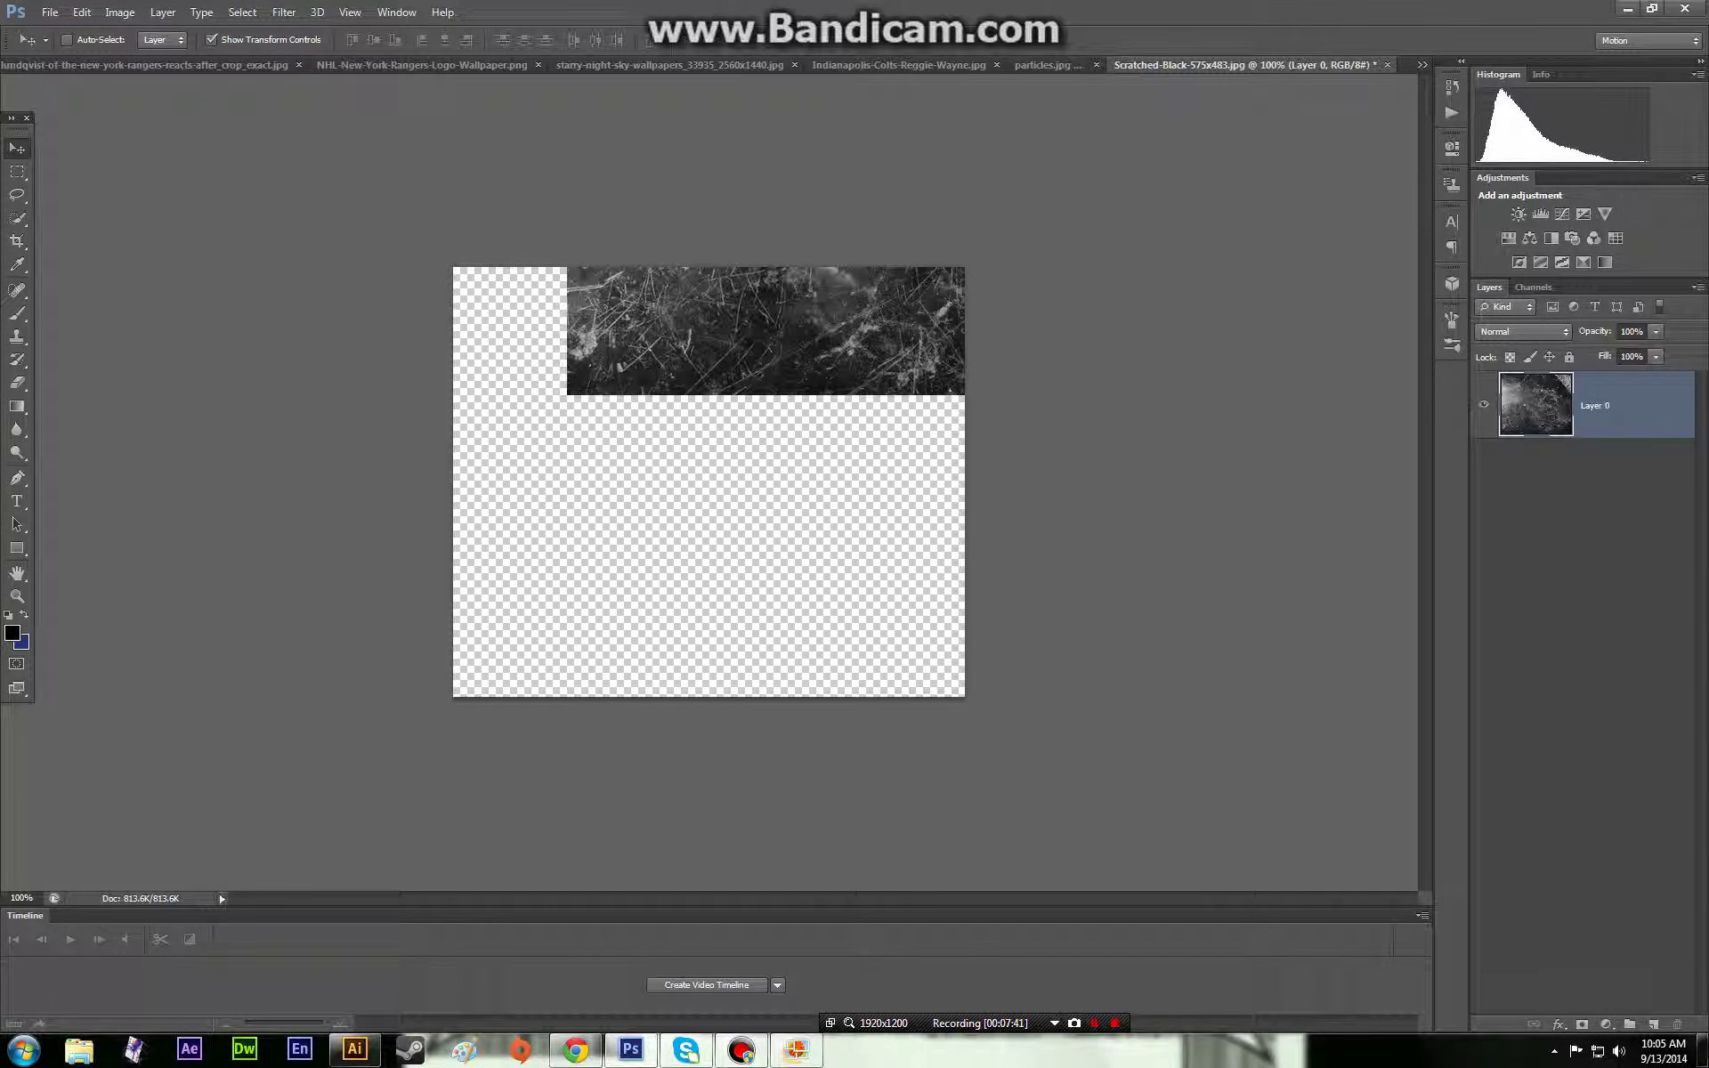
mouse_move(765, 329)
left_mouse_down()
mouse_move(569, 191)
mouse_move(554, 155)
left_mouse_up()
mouse_move(621, 362)
left_mouse_down()
mouse_move(916, 572)
mouse_move(1107, 782)
mouse_move(1183, 831)
mouse_move(1161, 814)
left_mouse_up()
Put scratch Layer 6 just above Background, blended Overlay at 17% opacity
key("Return")
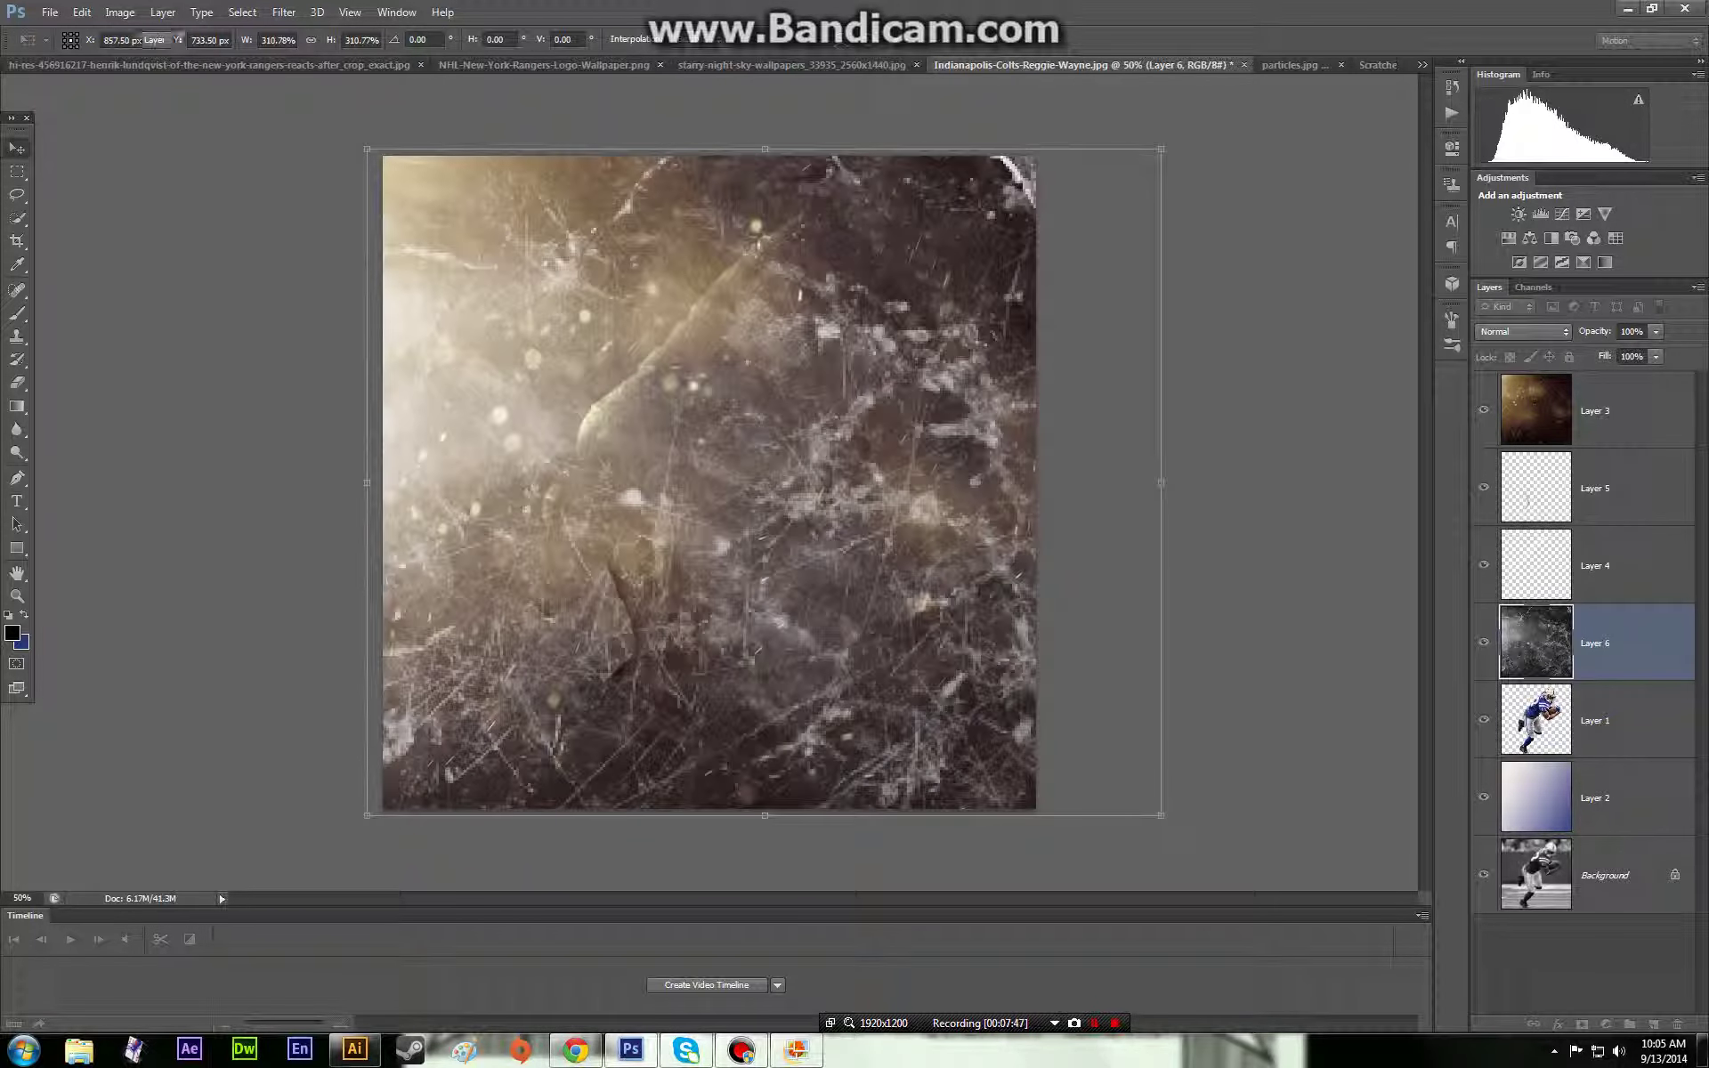
left_click_drag(1594, 643, 1549, 802)
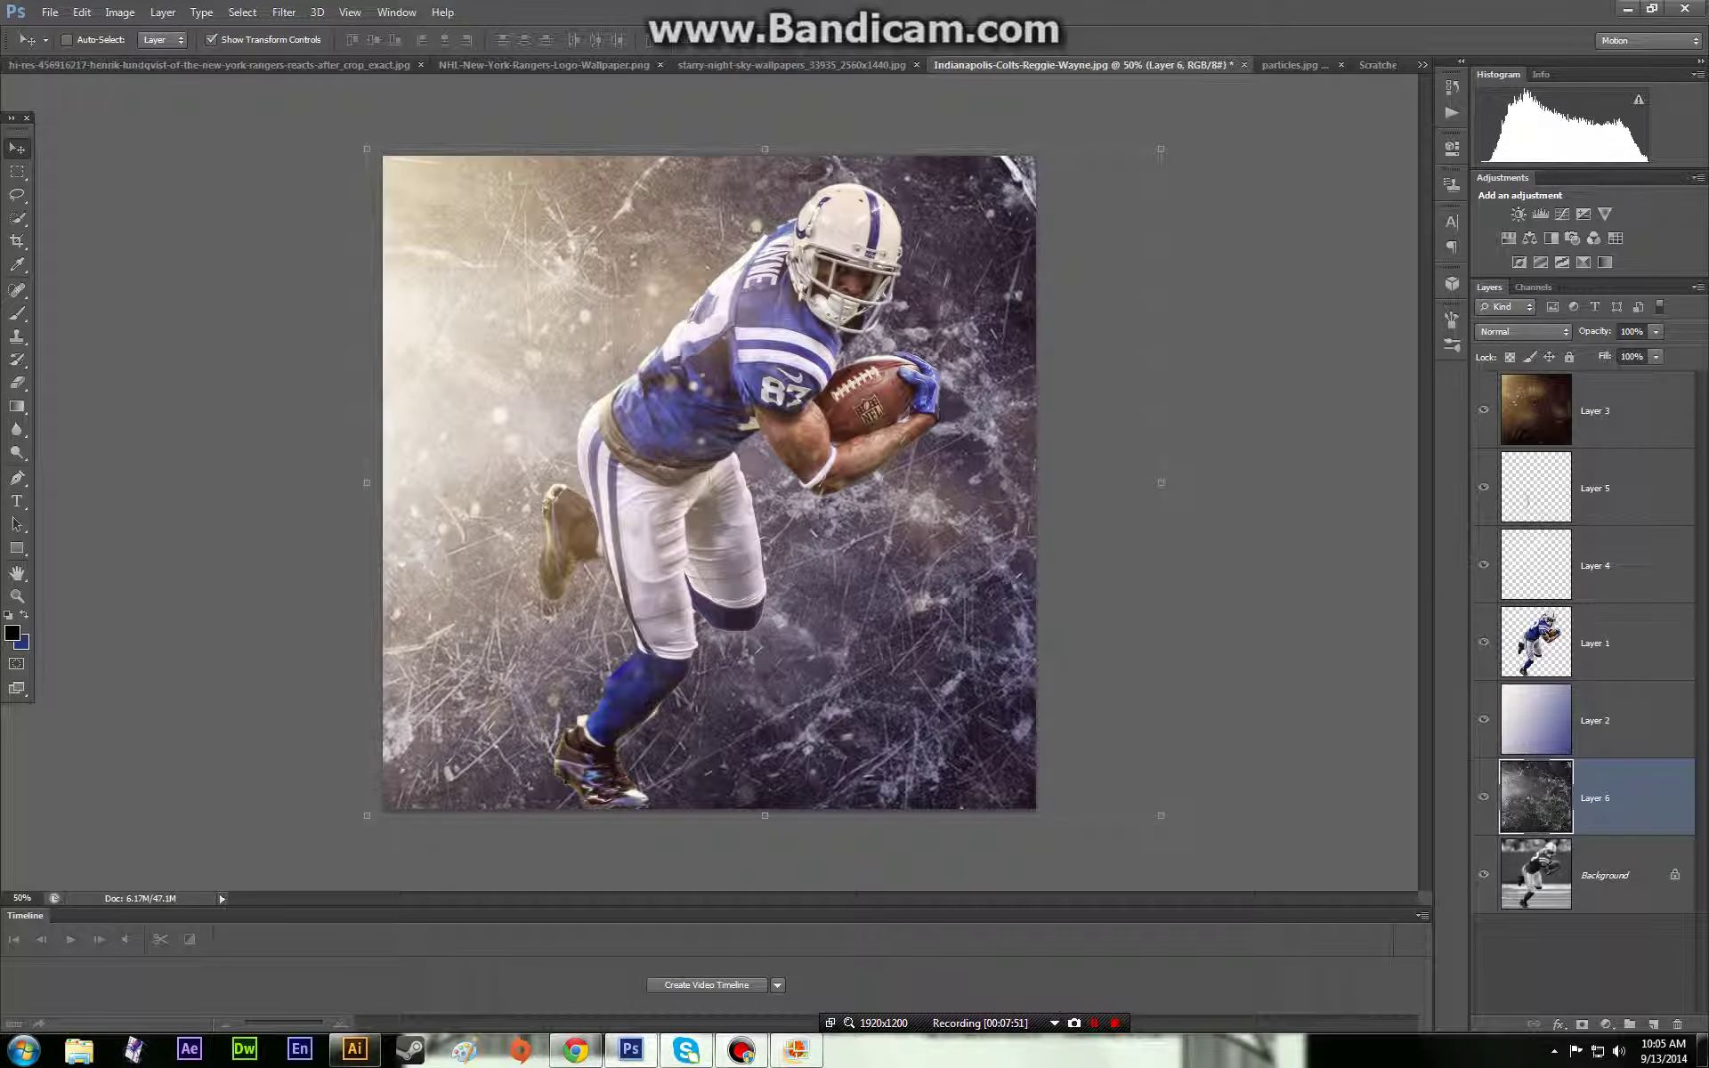
left_click(1523, 331)
left_click(1514, 565)
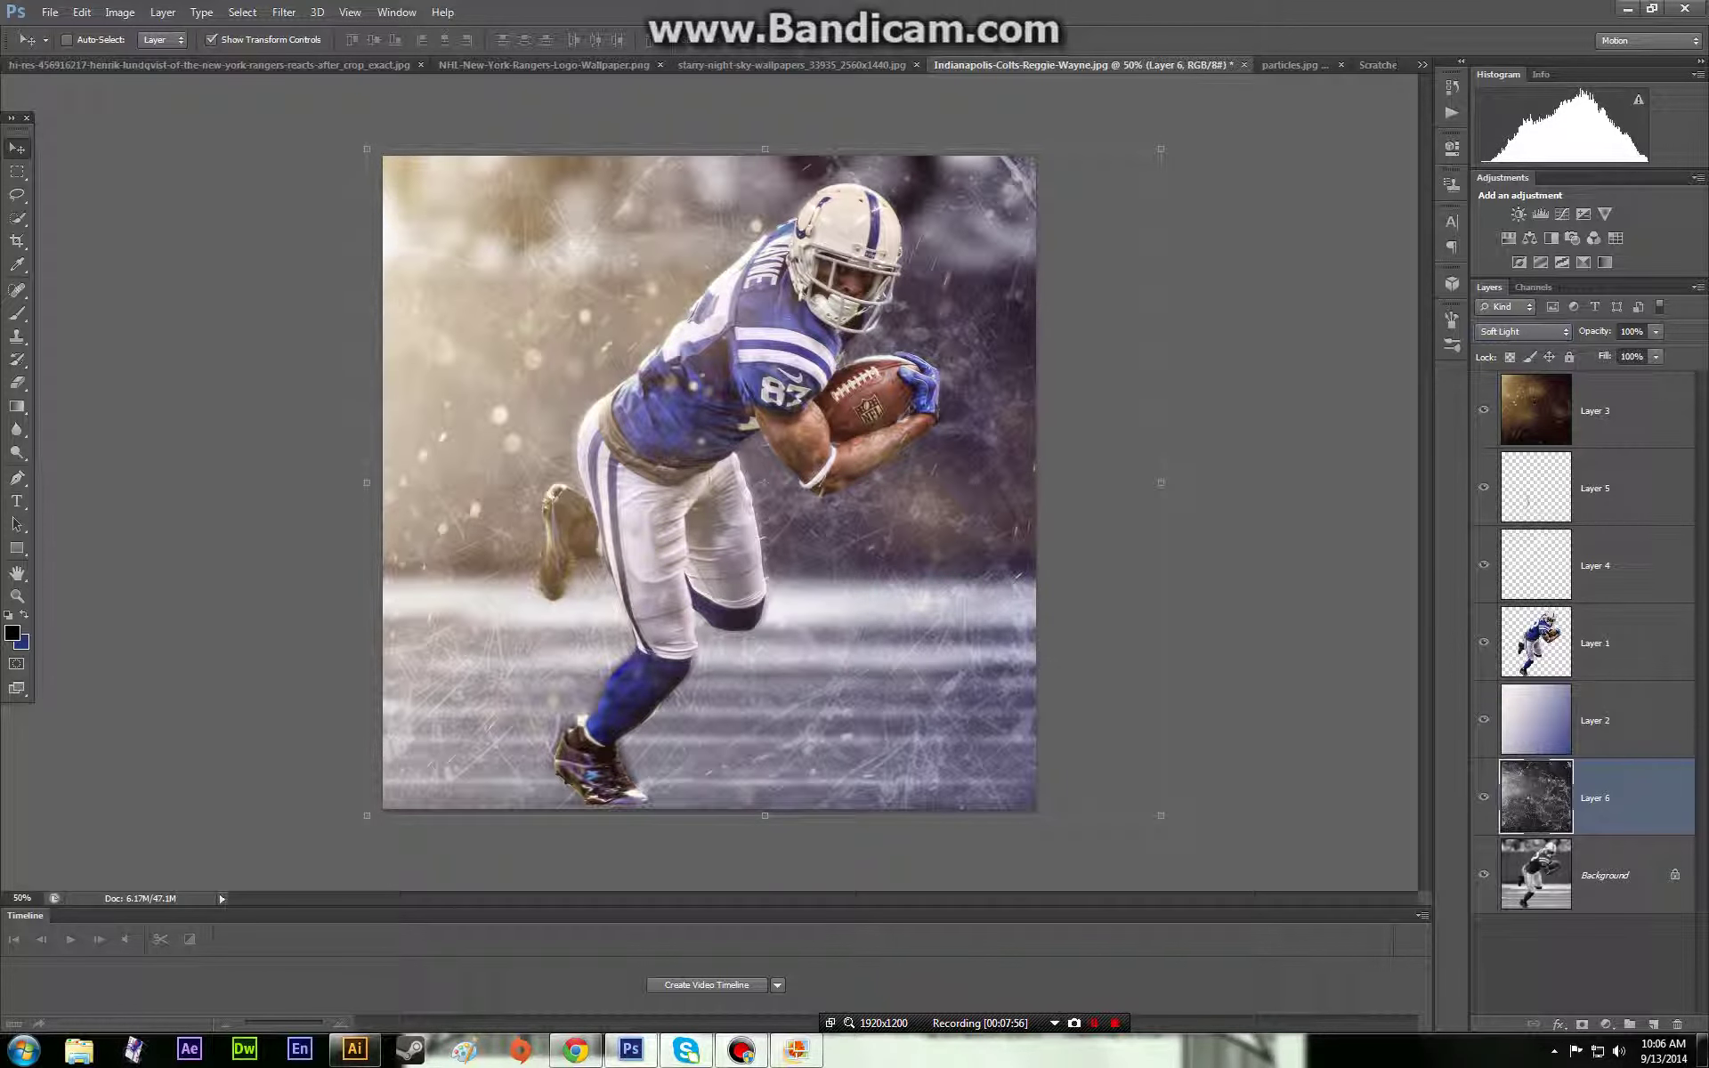
left_click(1522, 331)
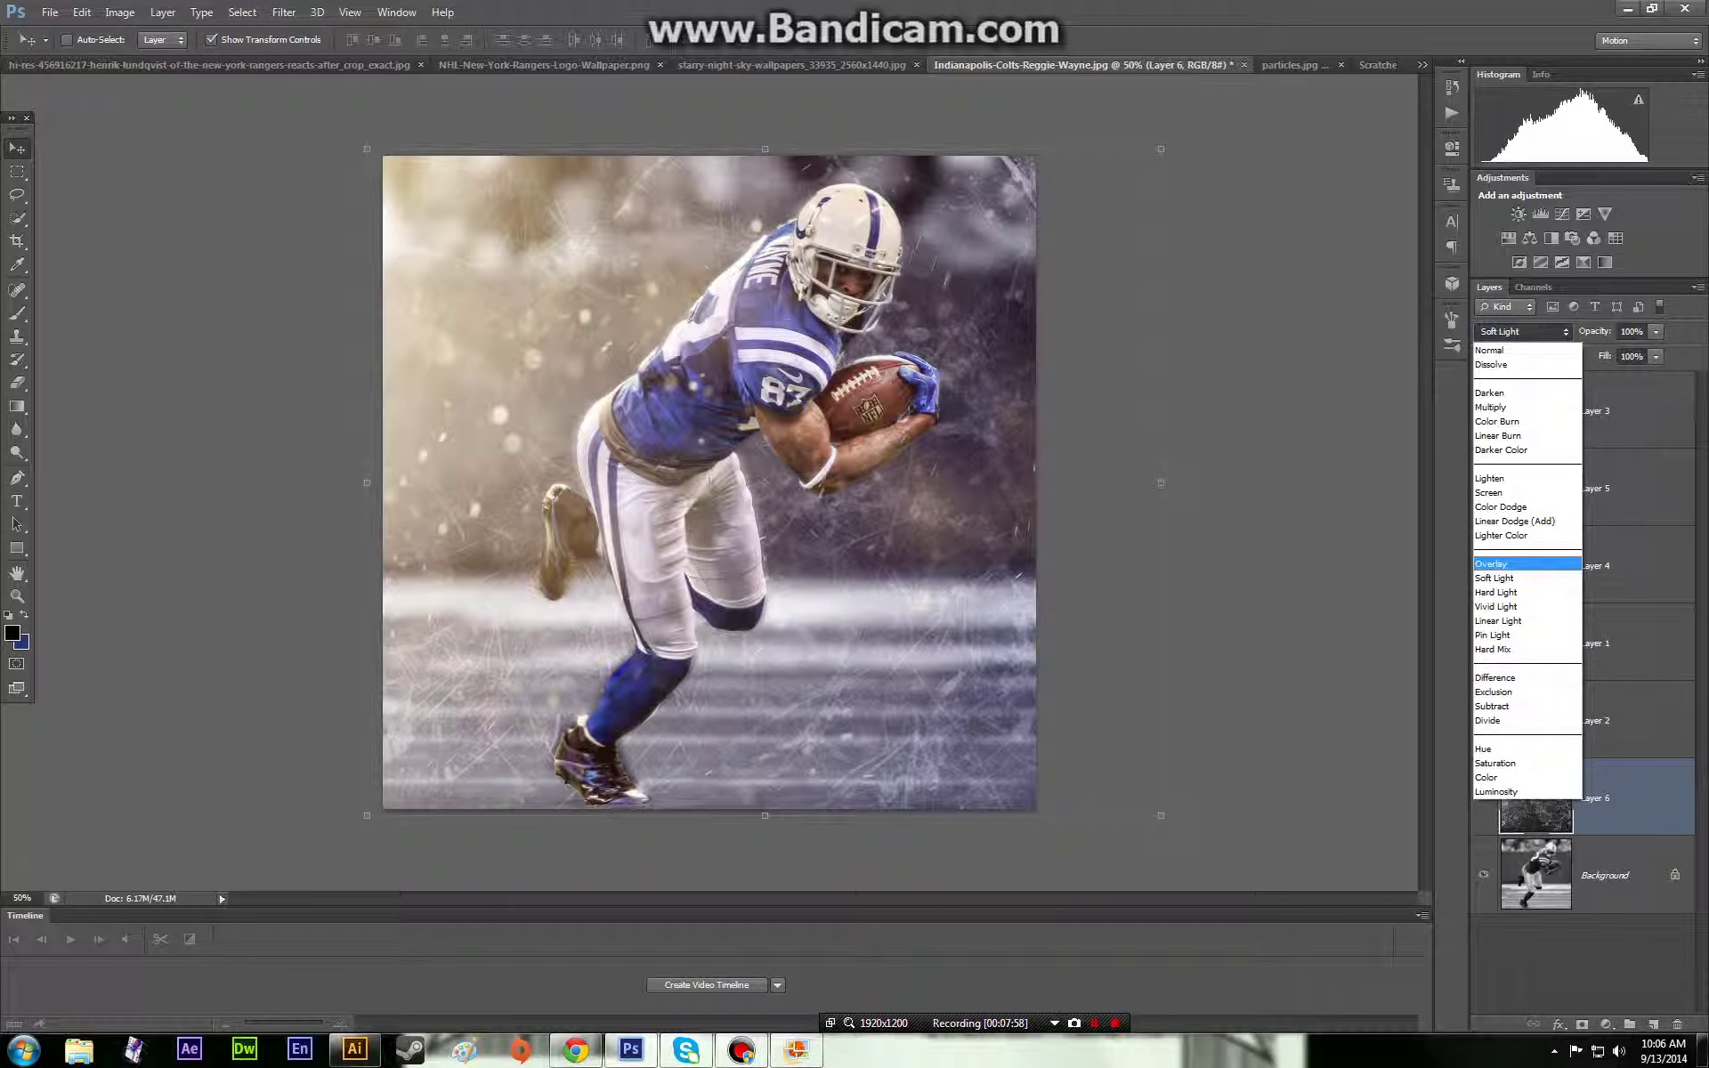
left_click(1514, 550)
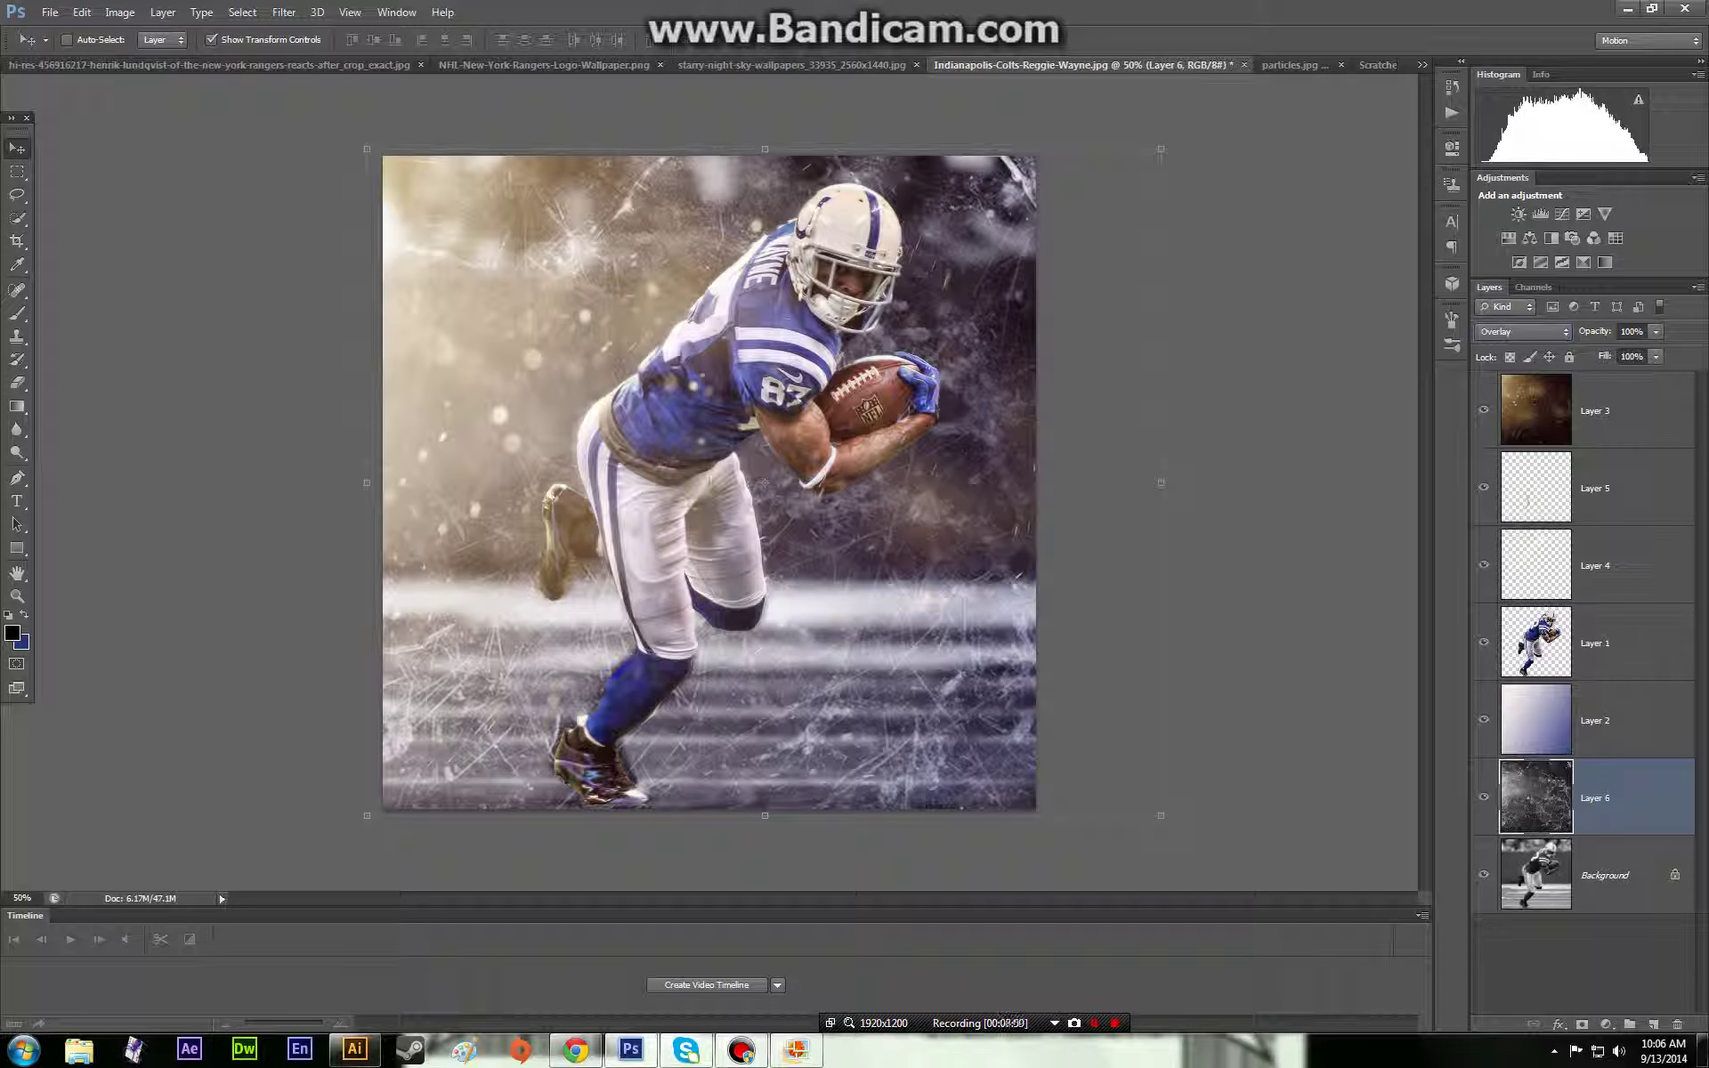
left_click(1656, 331)
left_click_drag(1656, 351, 1580, 352)
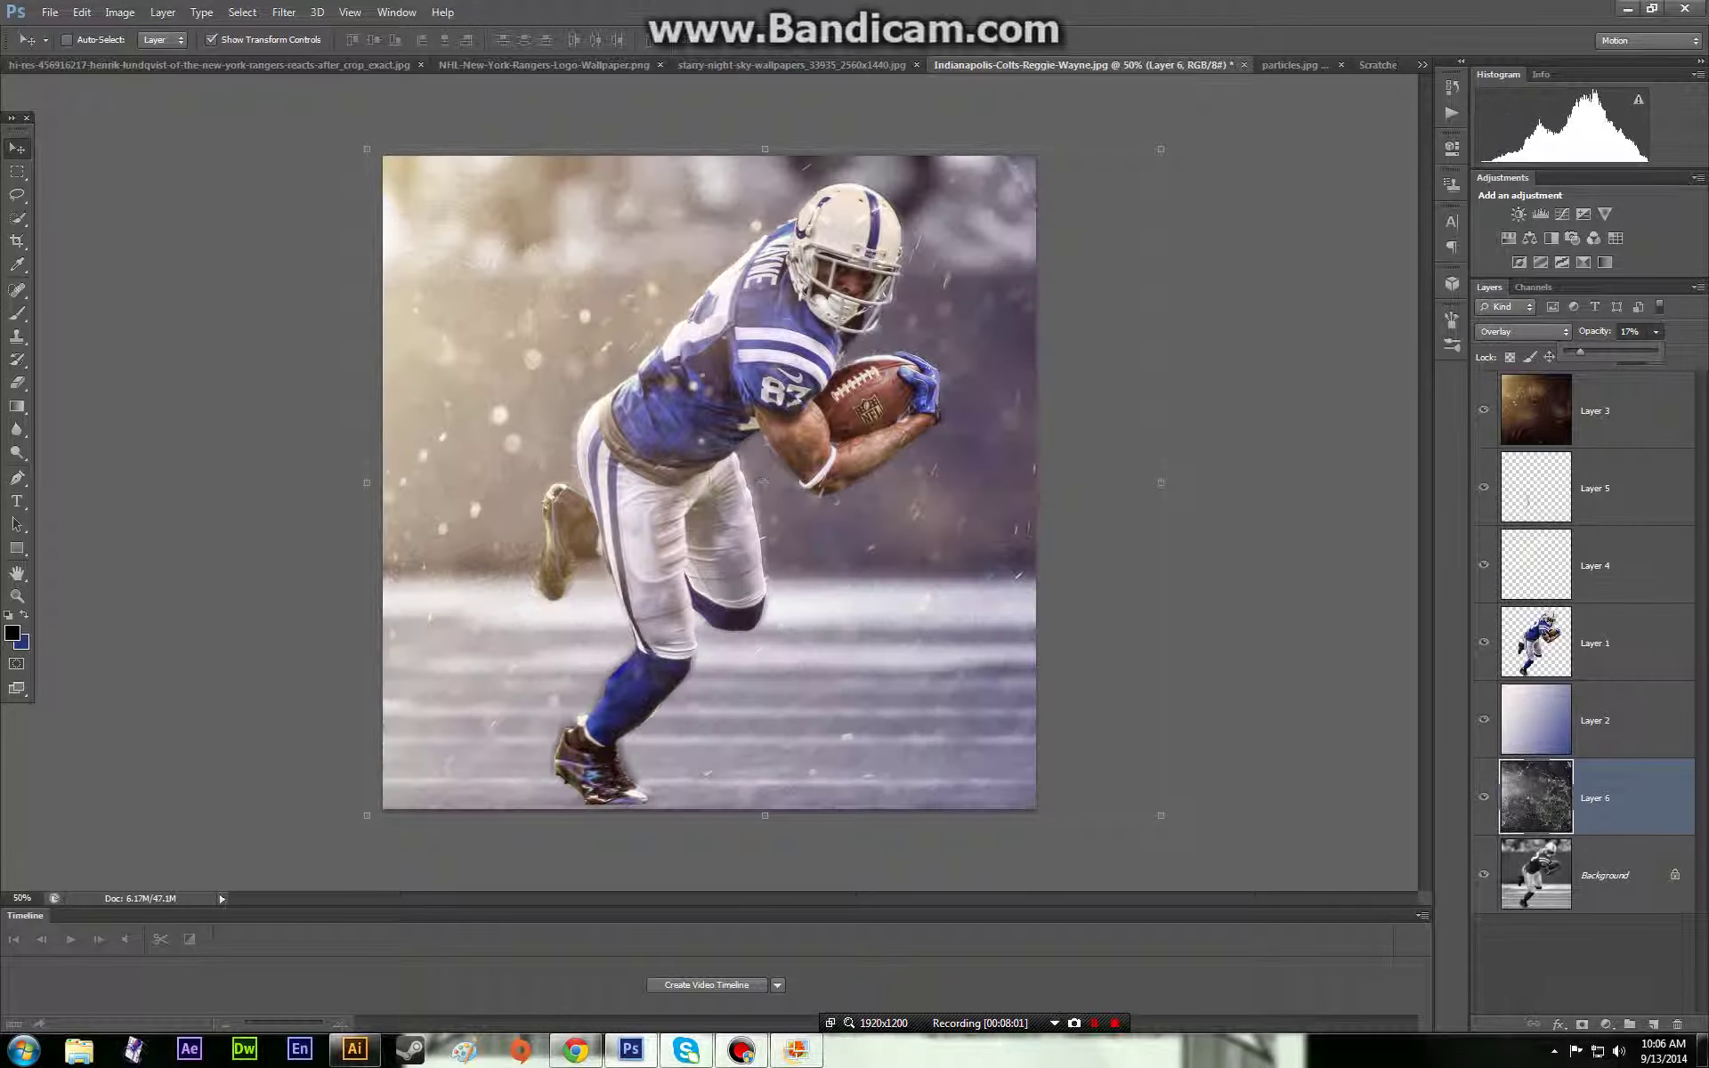
key("Return")
Draw a text box near the lower right with white ffffff text colour
key("t")
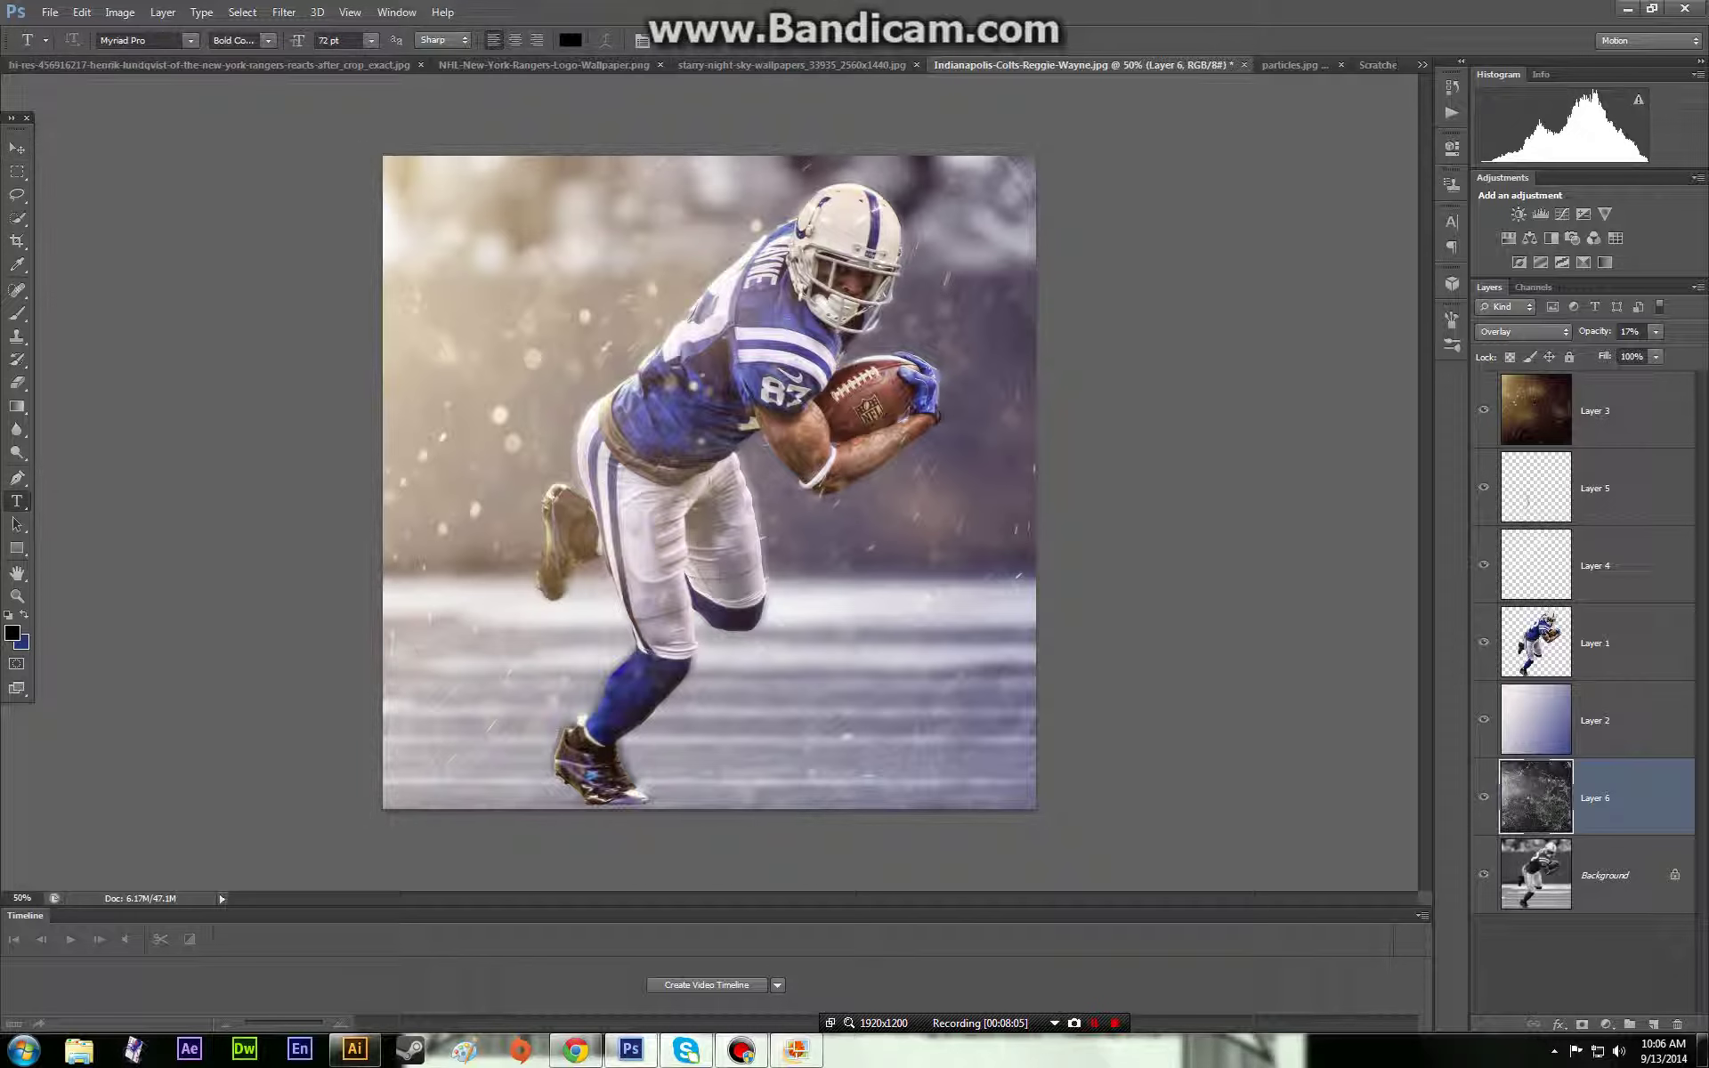
left_click_drag(830, 732, 1197, 890)
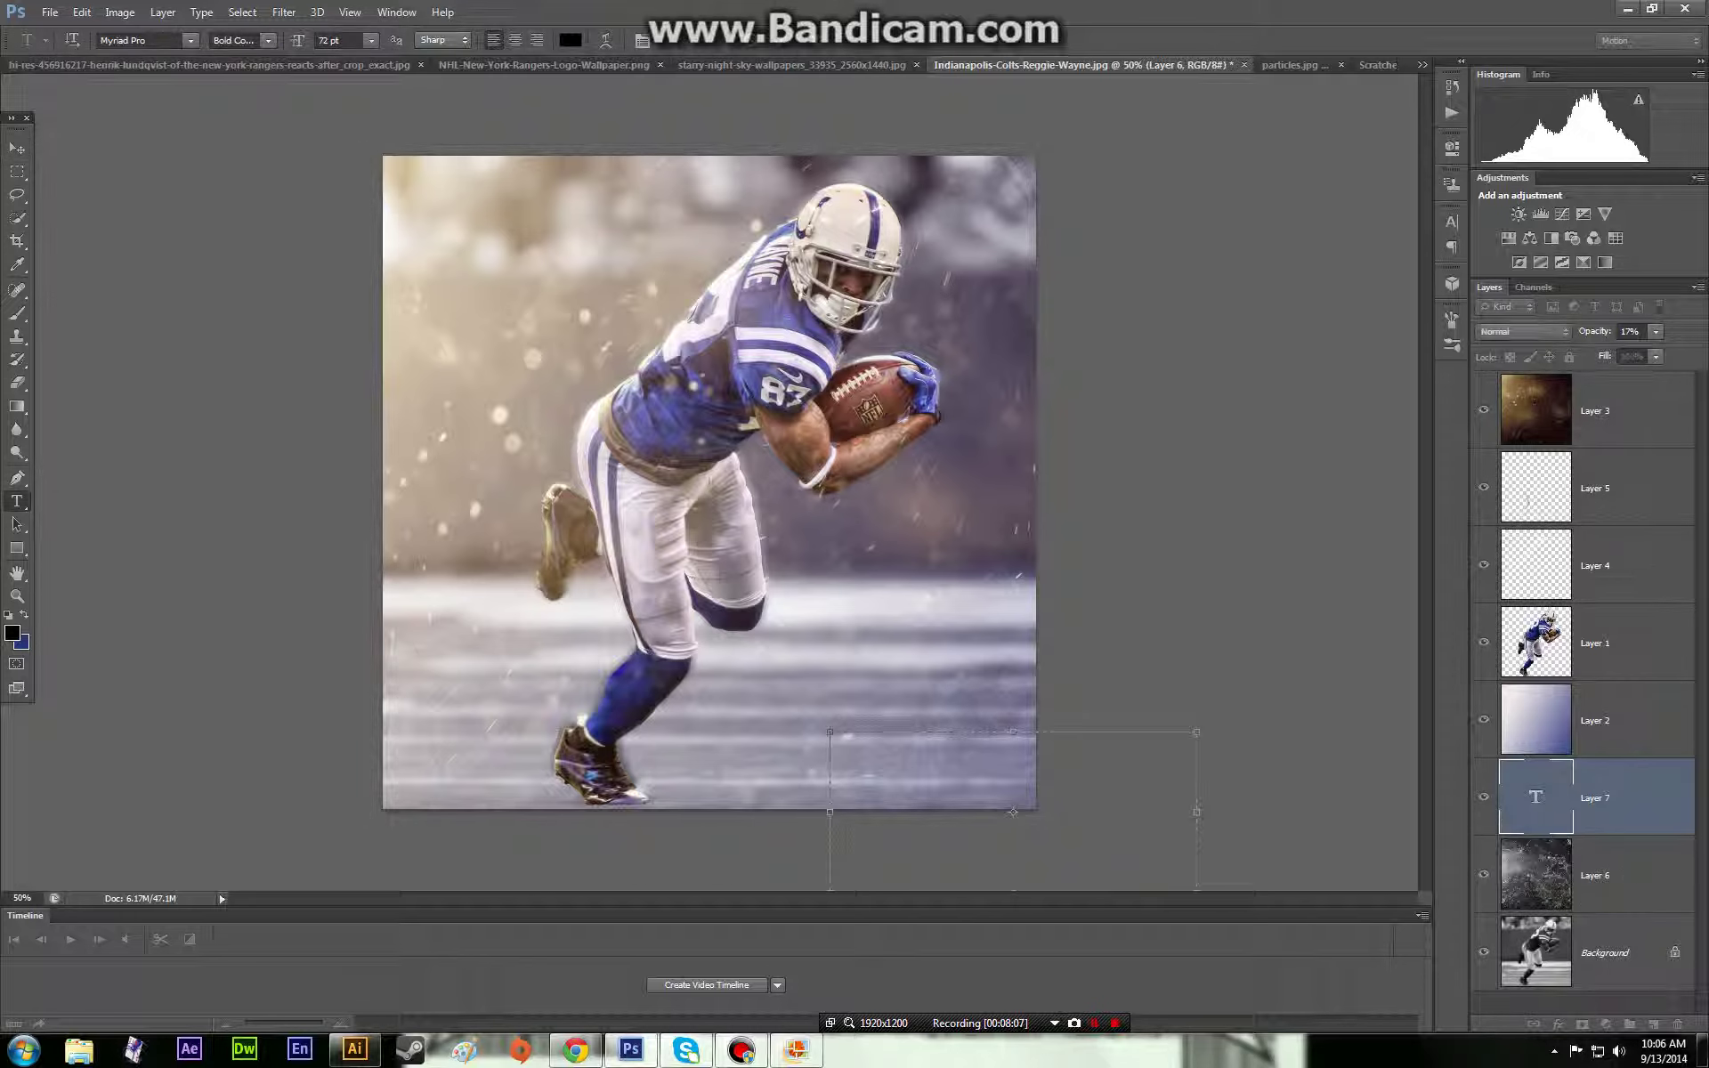
left_click(571, 40)
type("ffffff")
key("Return")
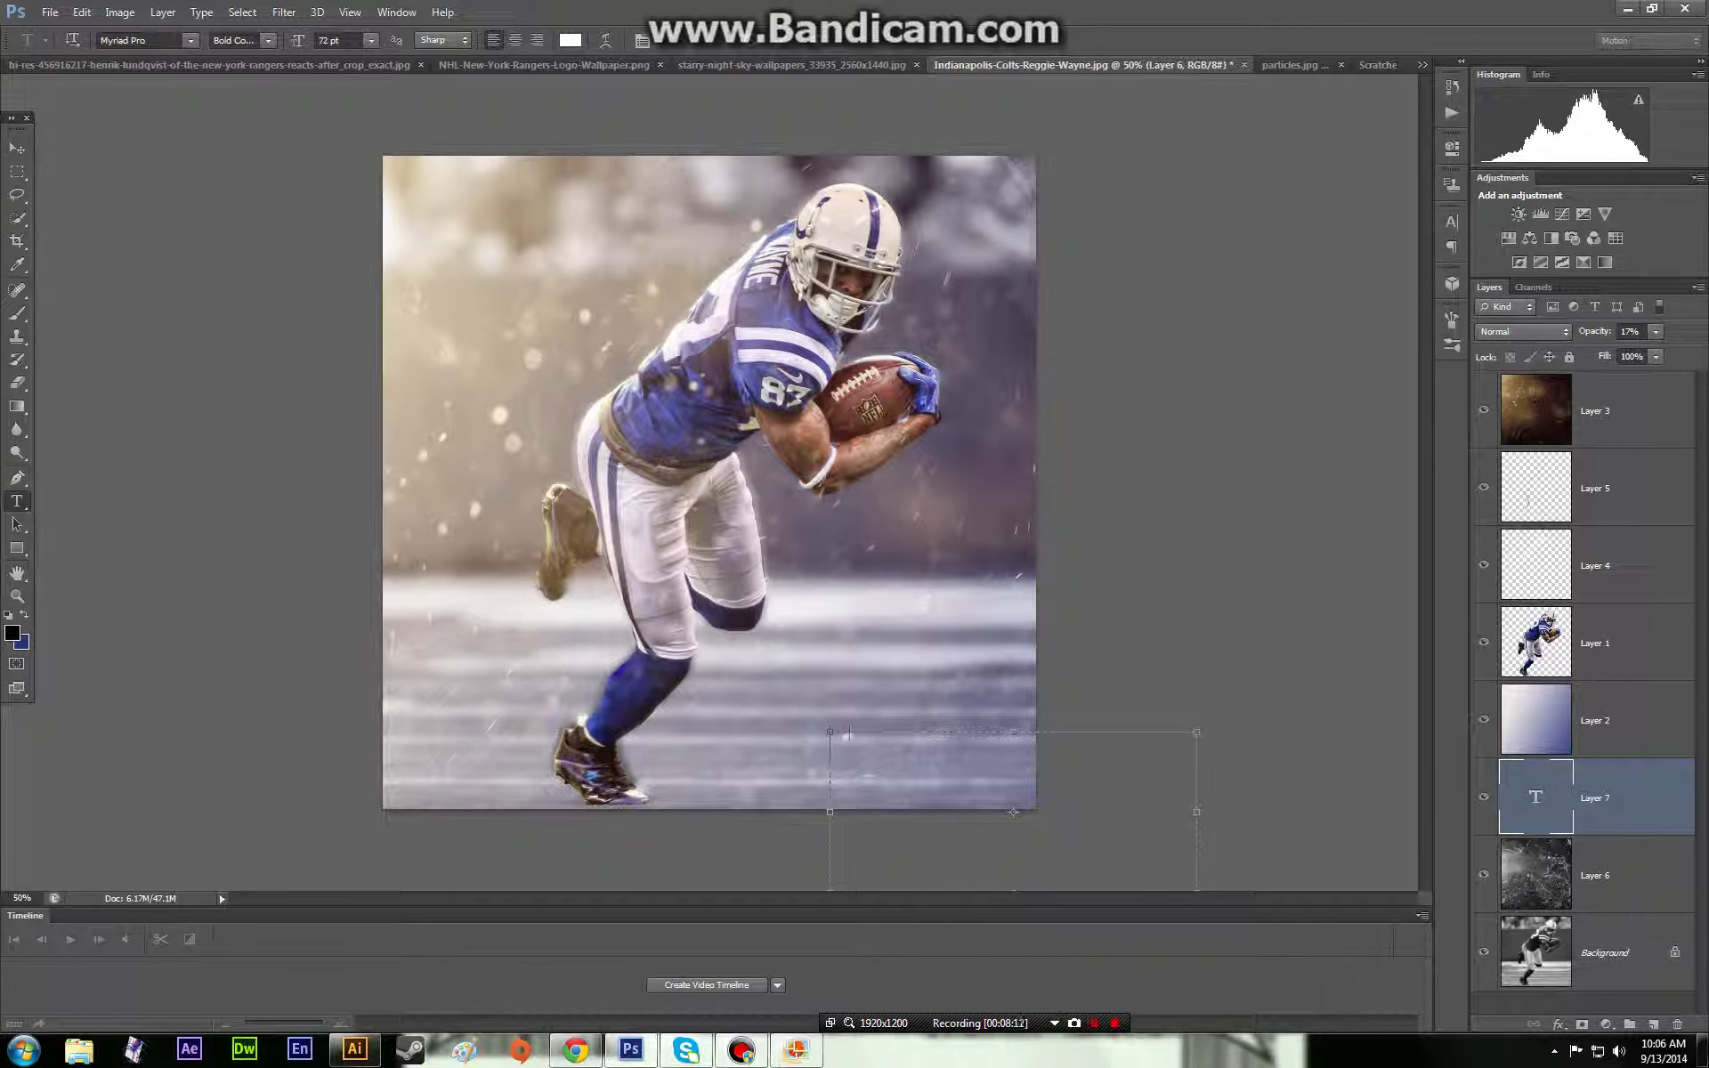
type("@ANDERSON")
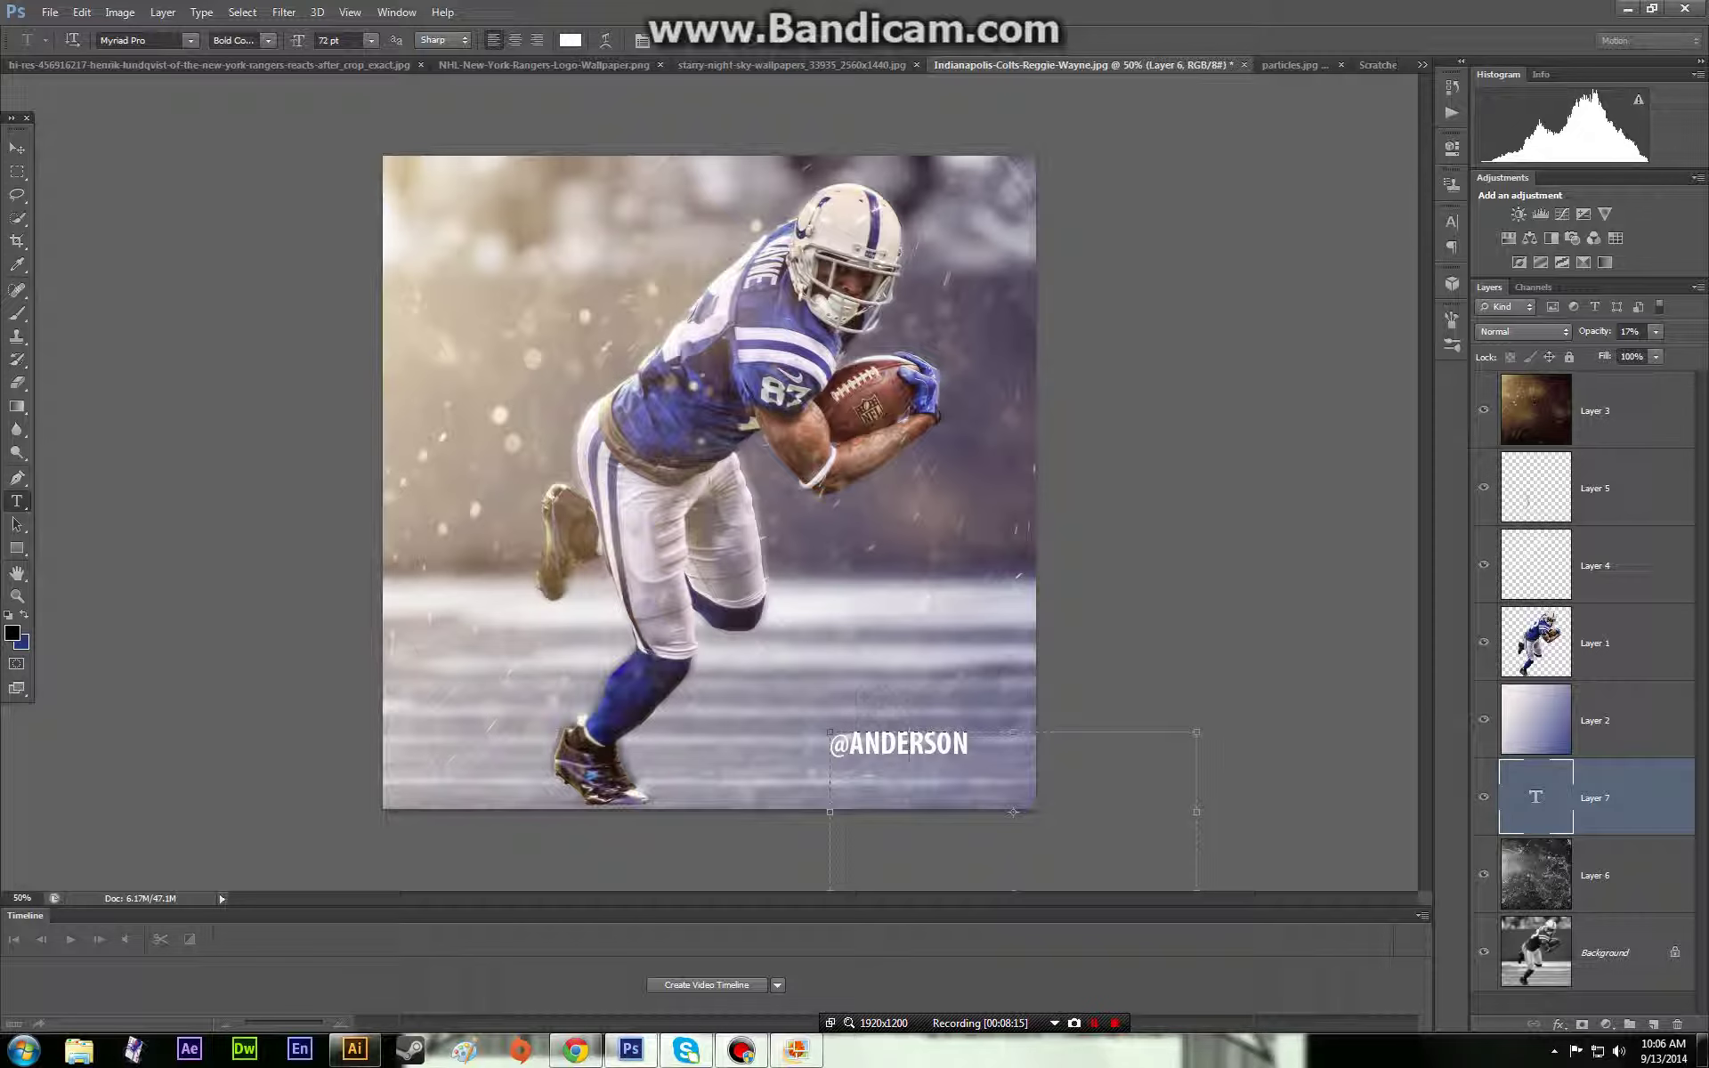
key("BackSpace")
key("BackSpace")
key("BackSpace")
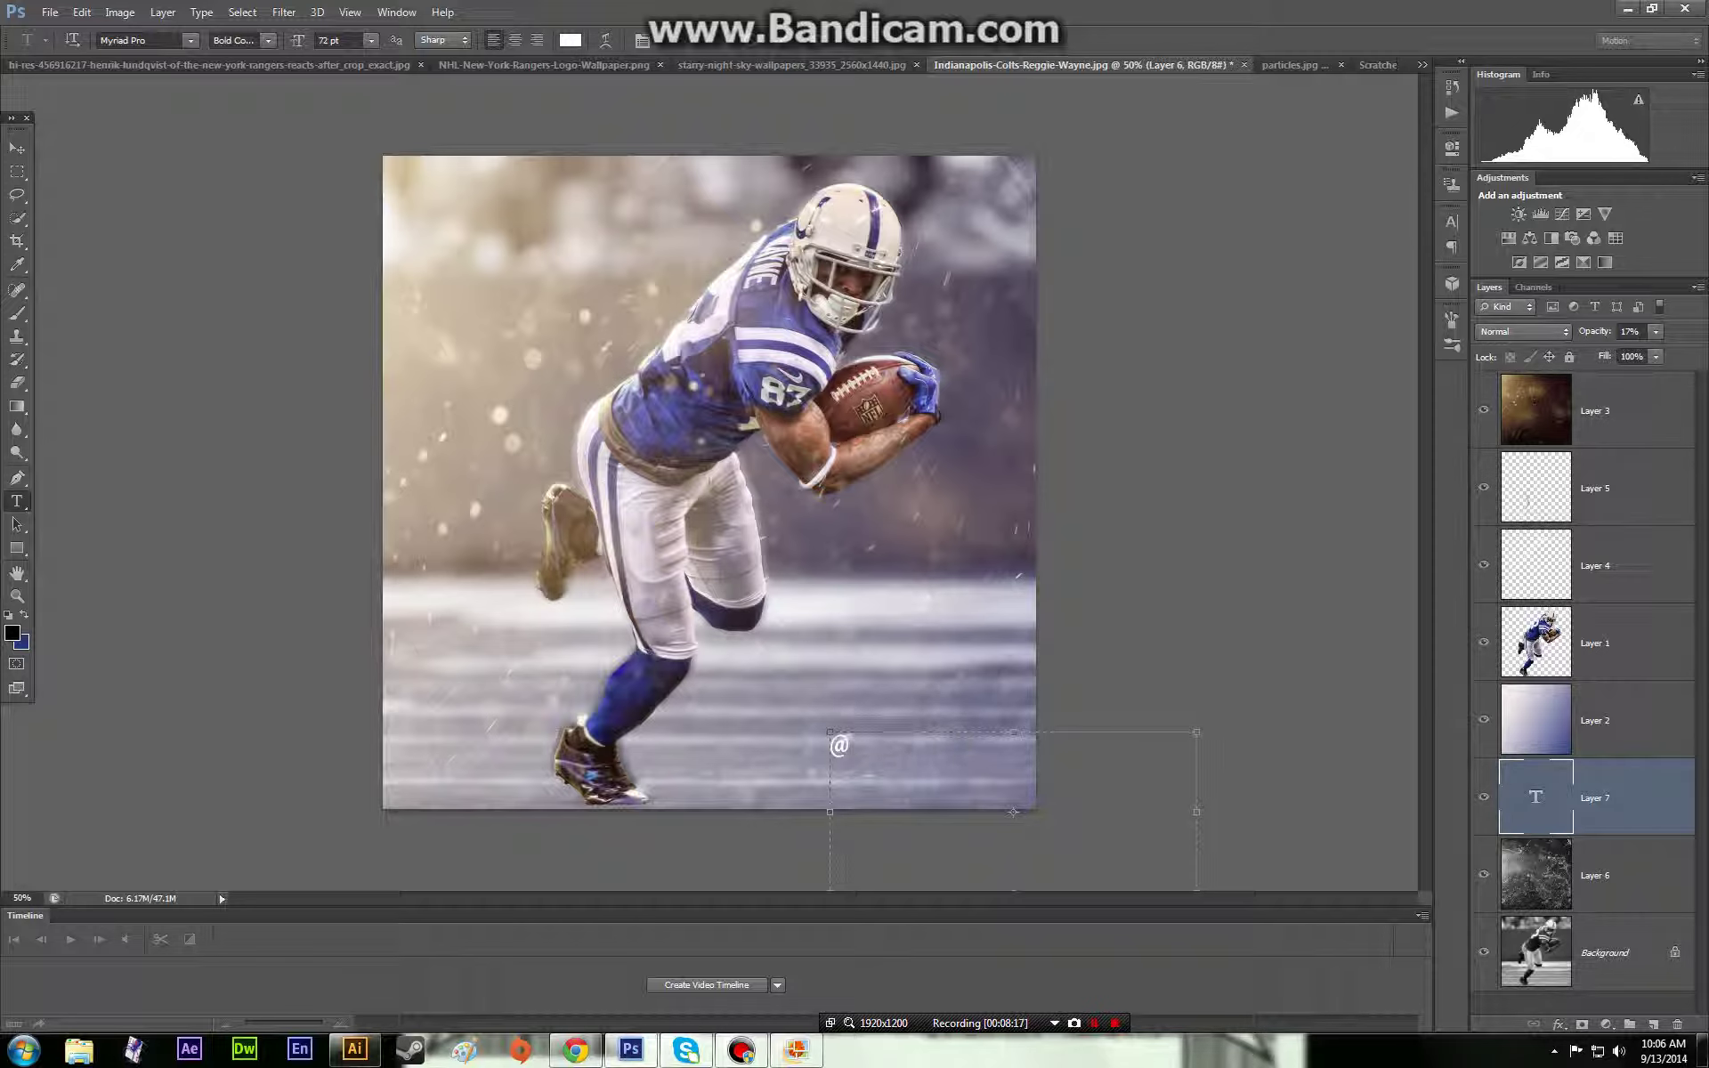
left_click(268, 40)
left_click(267, 95)
type("ANDERSON")
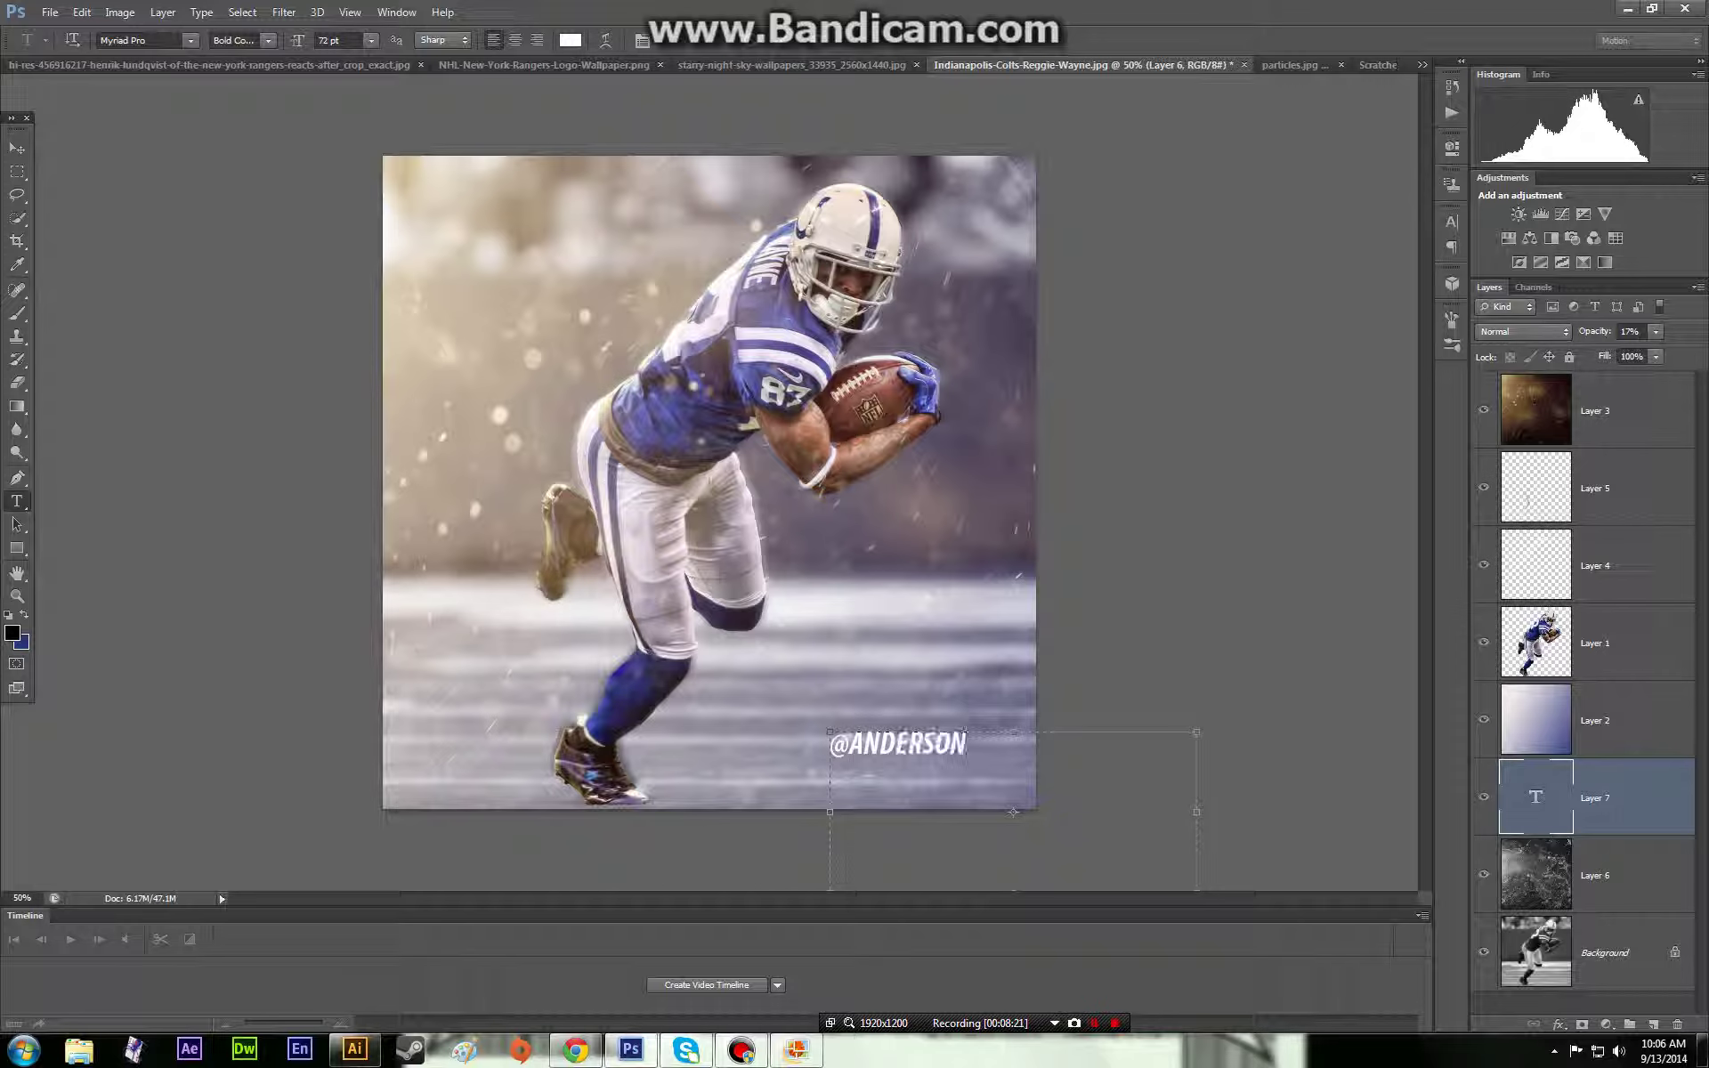
type("DESI")
type("GNS")
key("ctrl+Return")
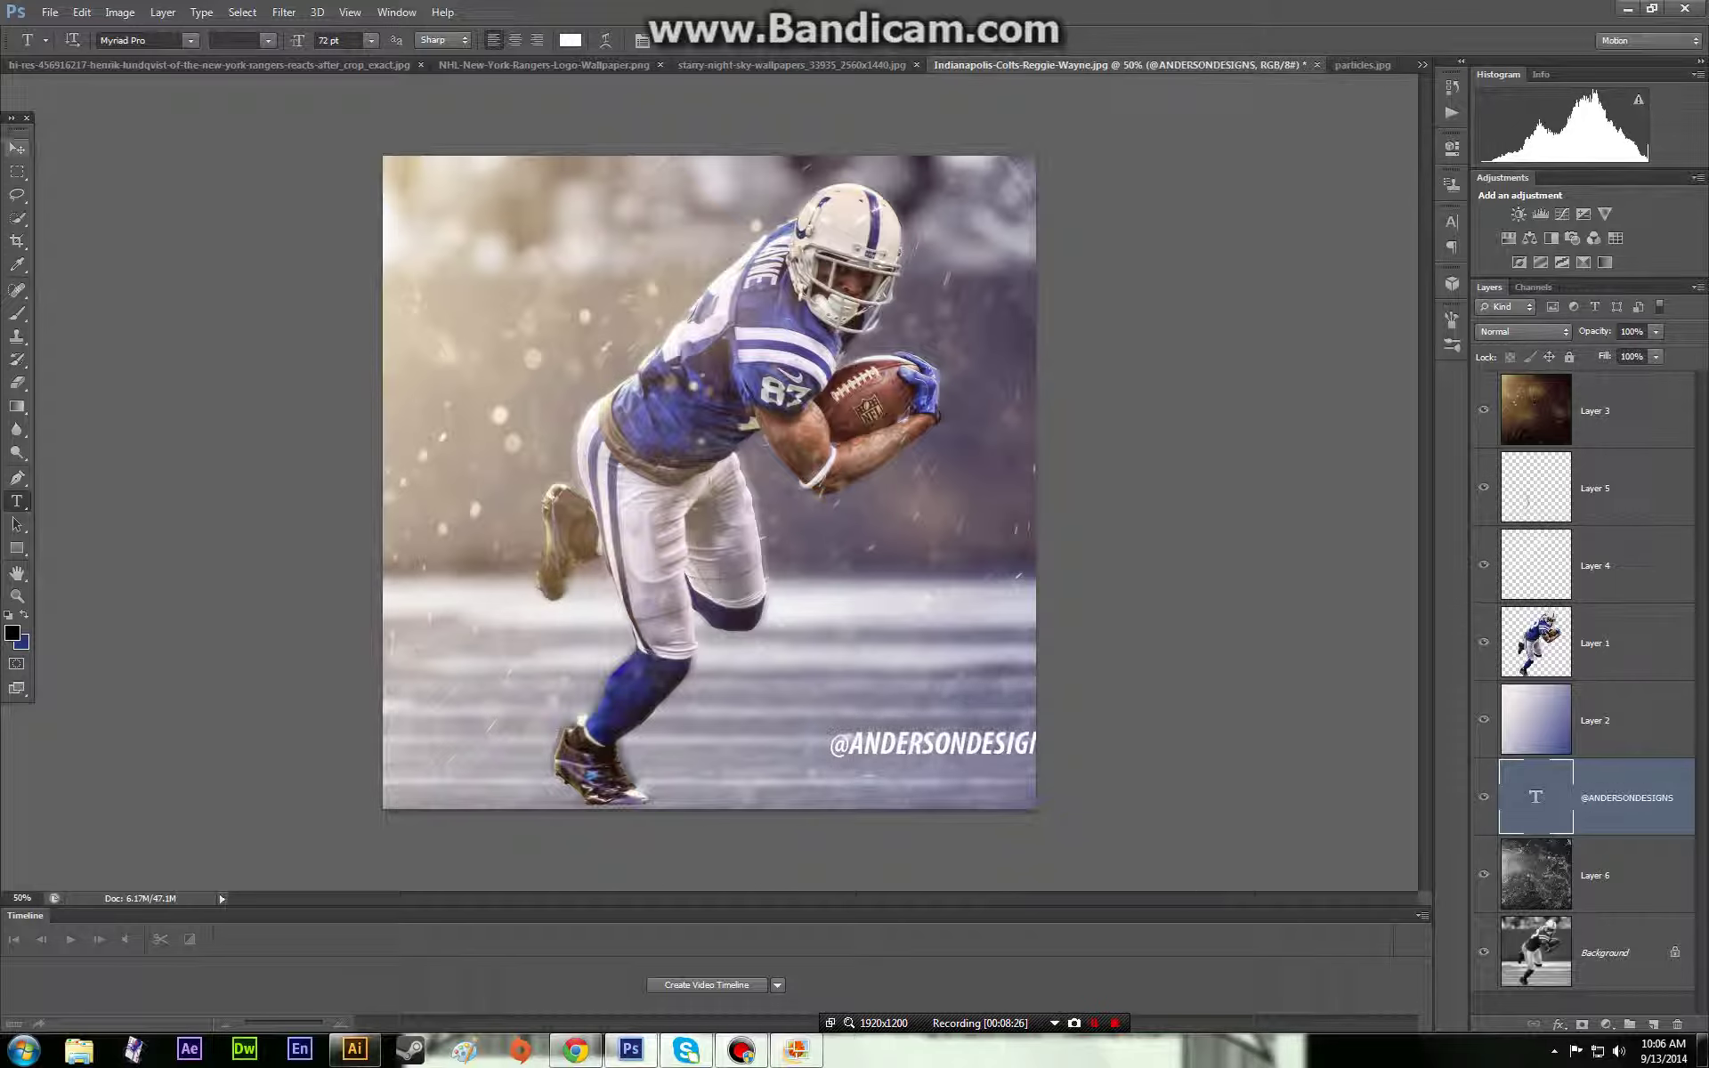
key("v")
key("ctrl+t")
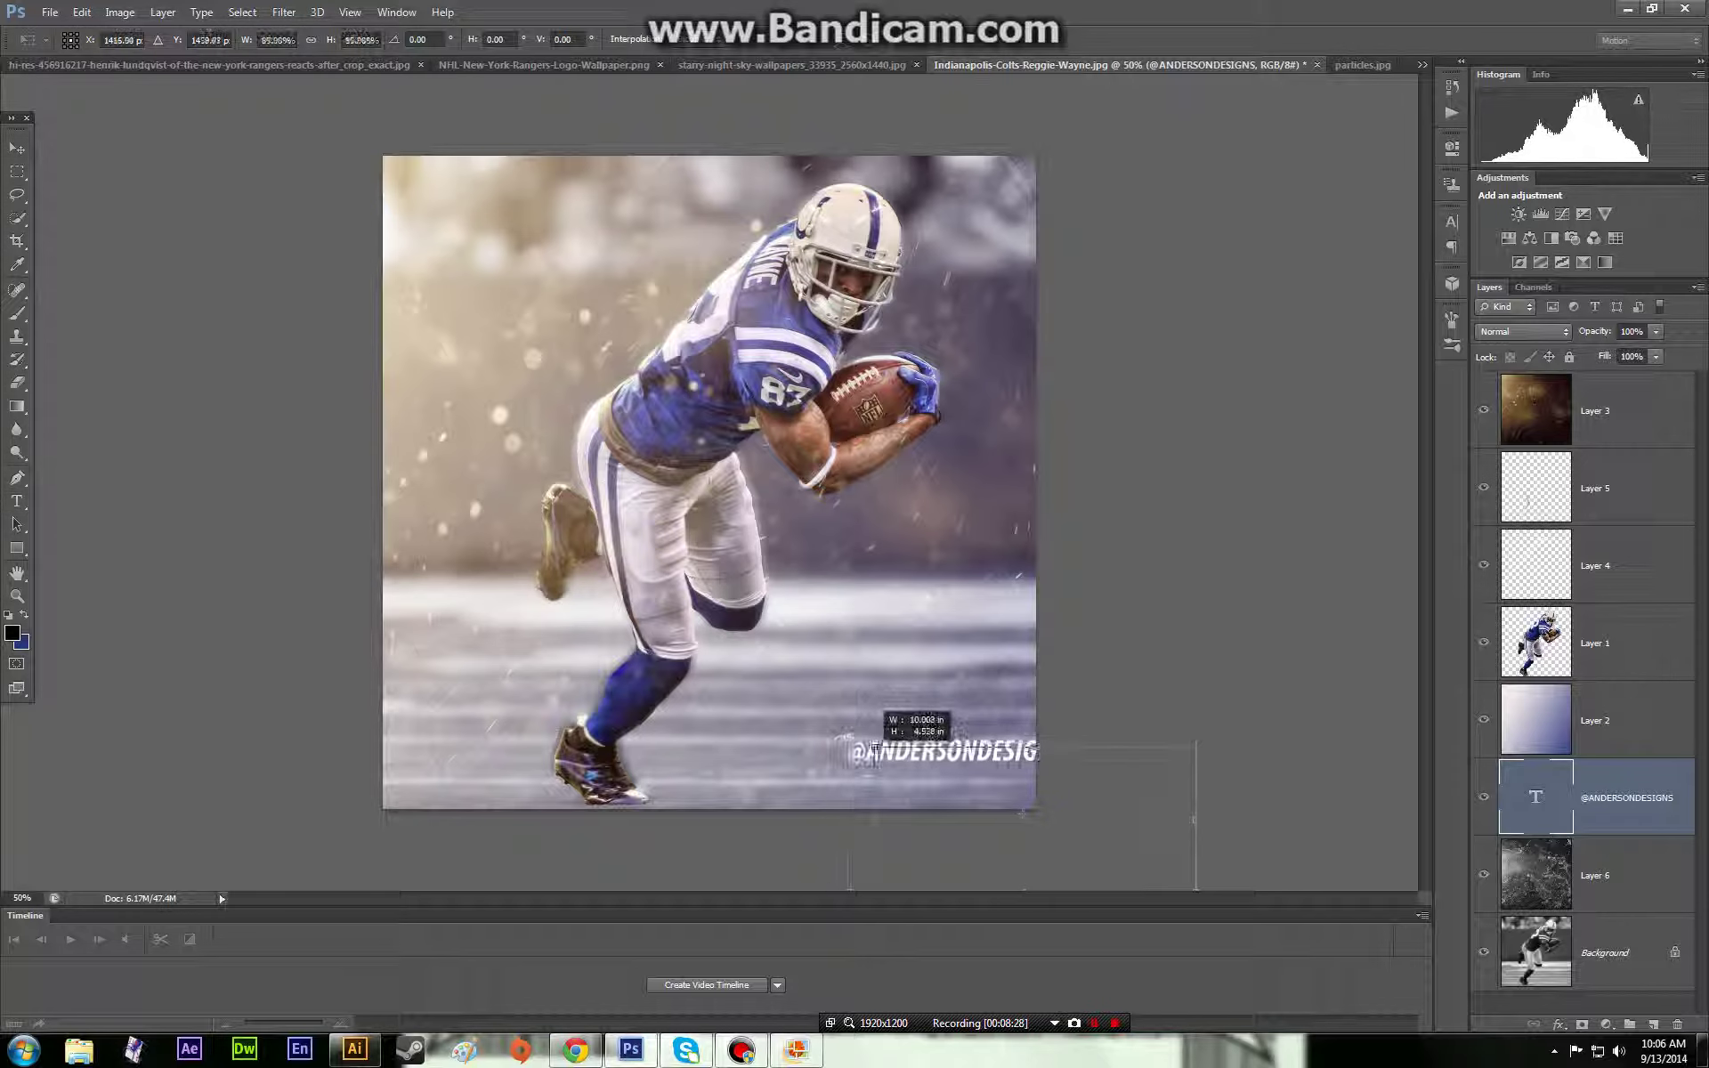
mouse_move(830, 732)
left_mouse_down()
mouse_move(1003, 806)
mouse_move(1006, 834)
mouse_move(977, 197)
left_mouse_up()
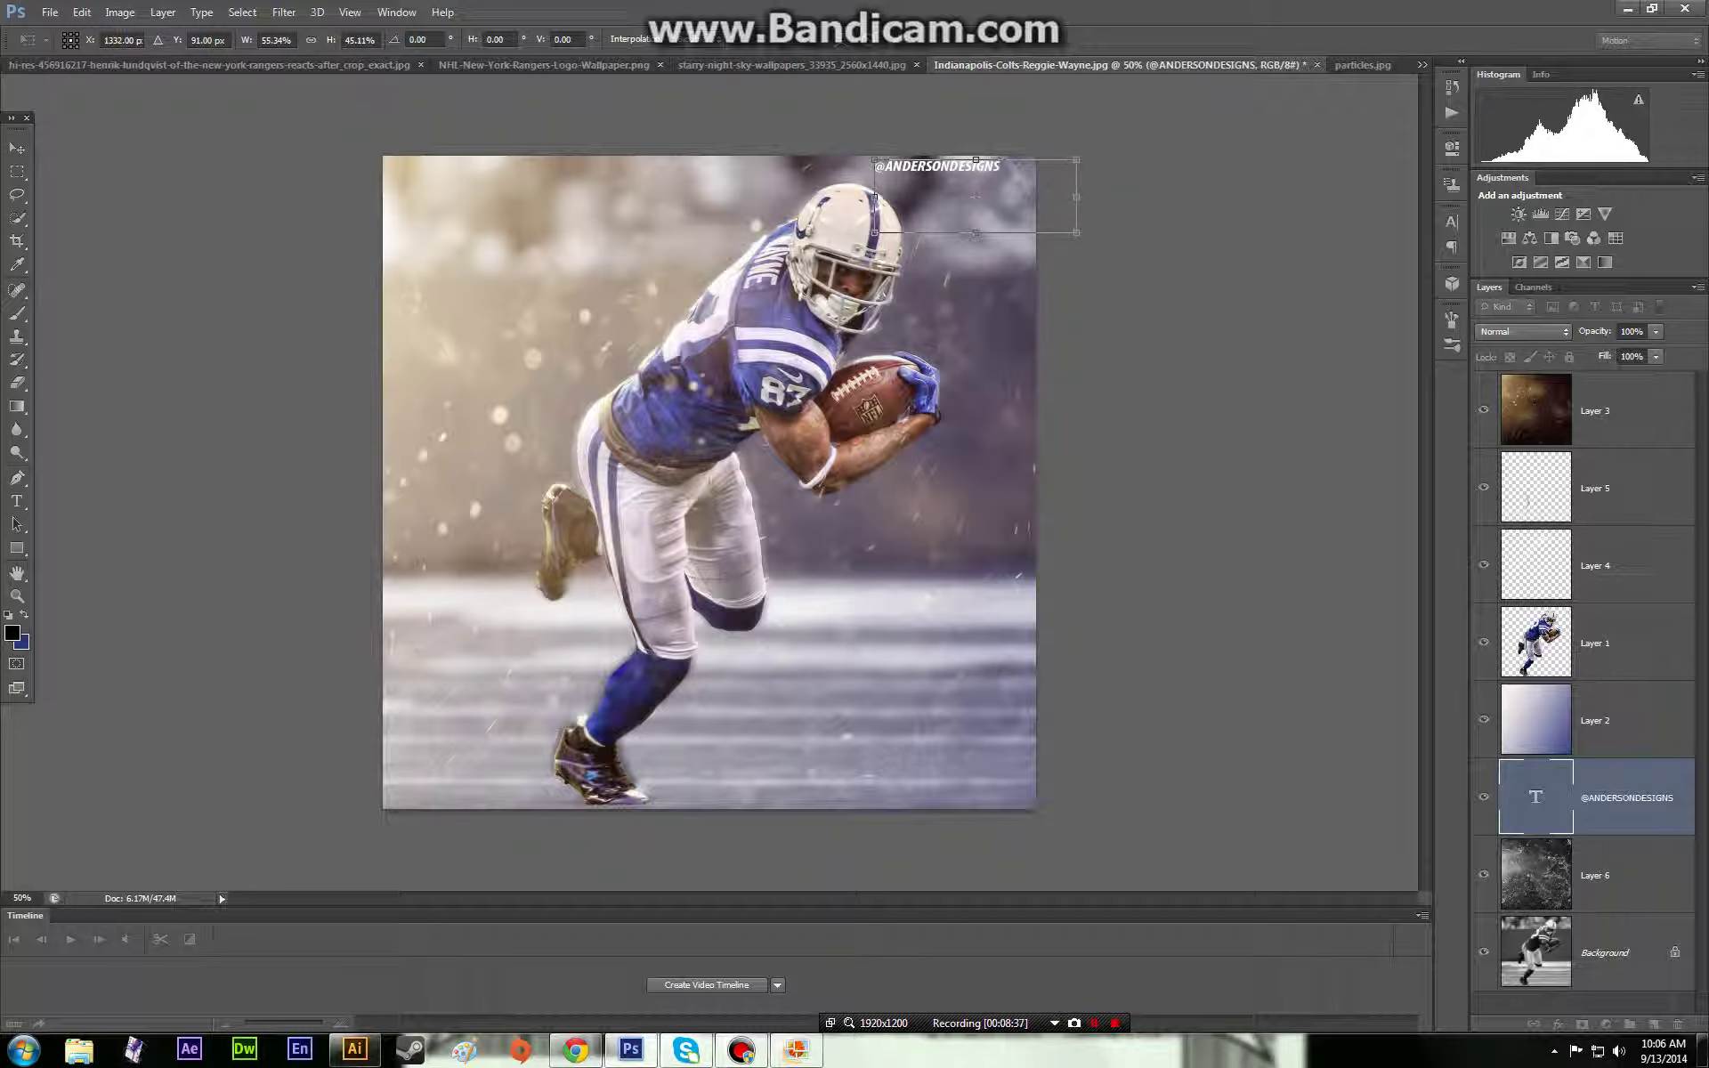
left_click_drag(977, 197, 902, 668)
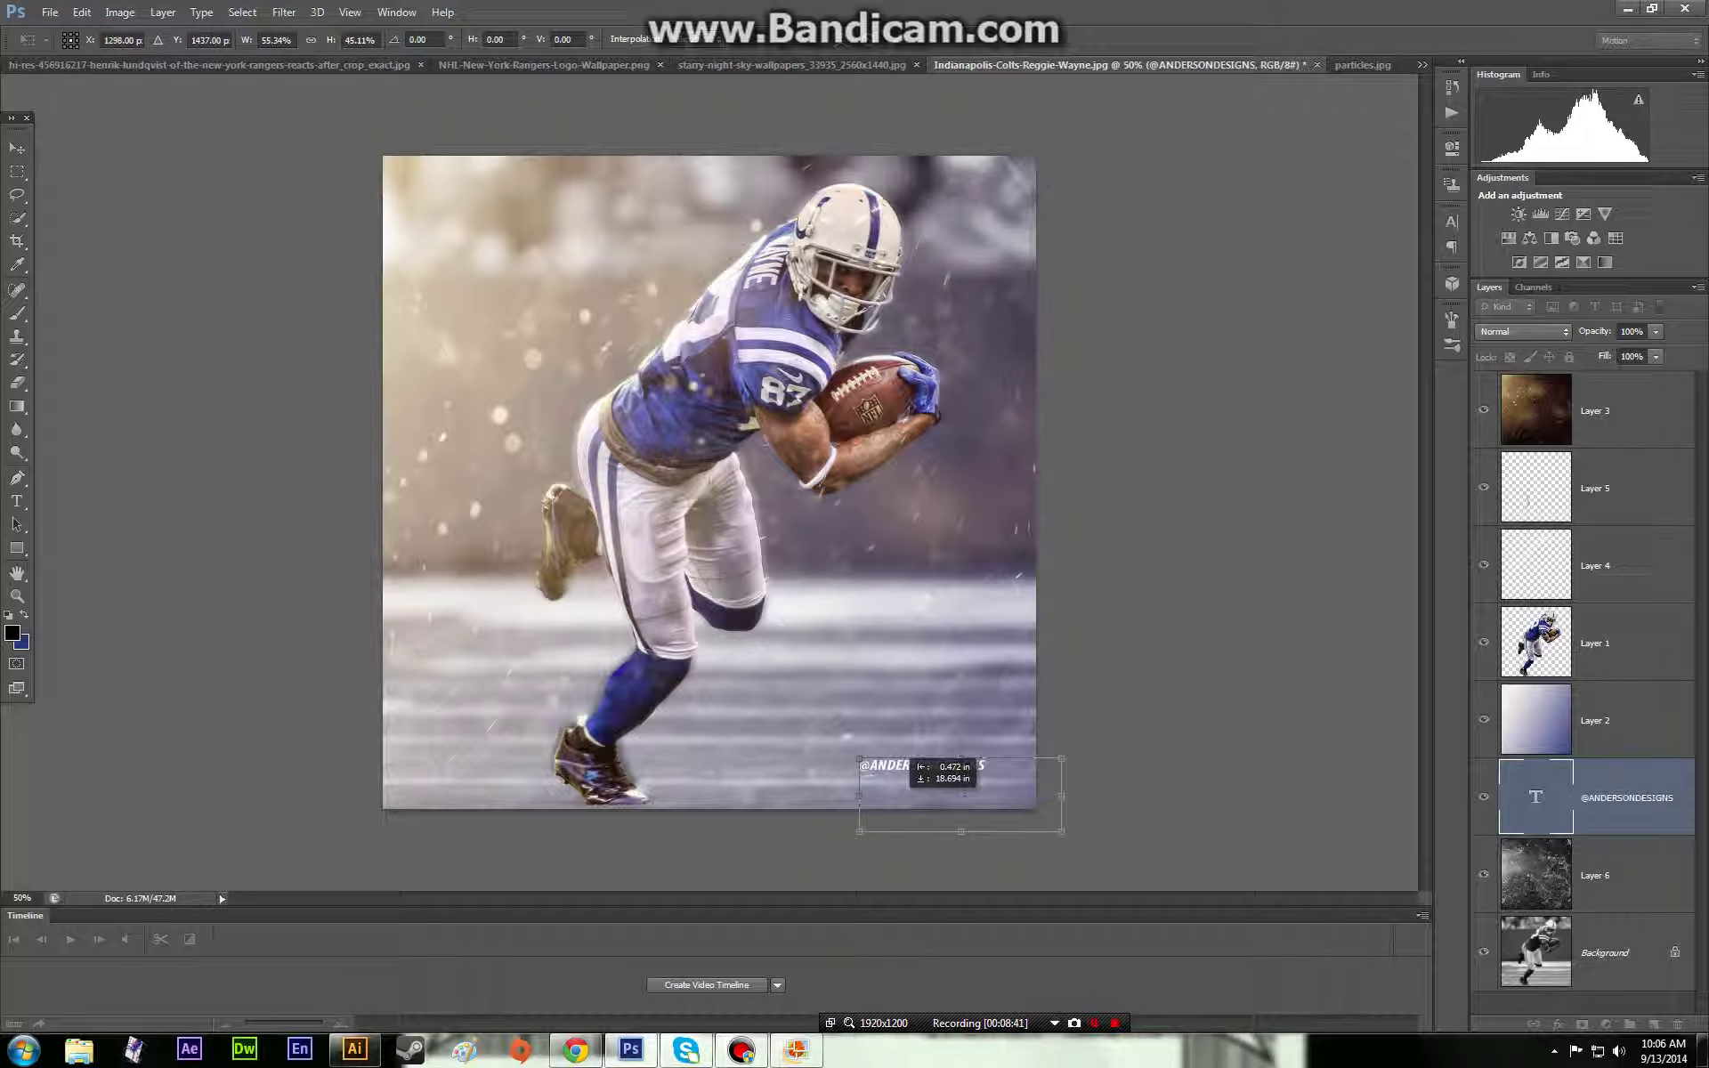
left_click_drag(860, 684, 926, 817)
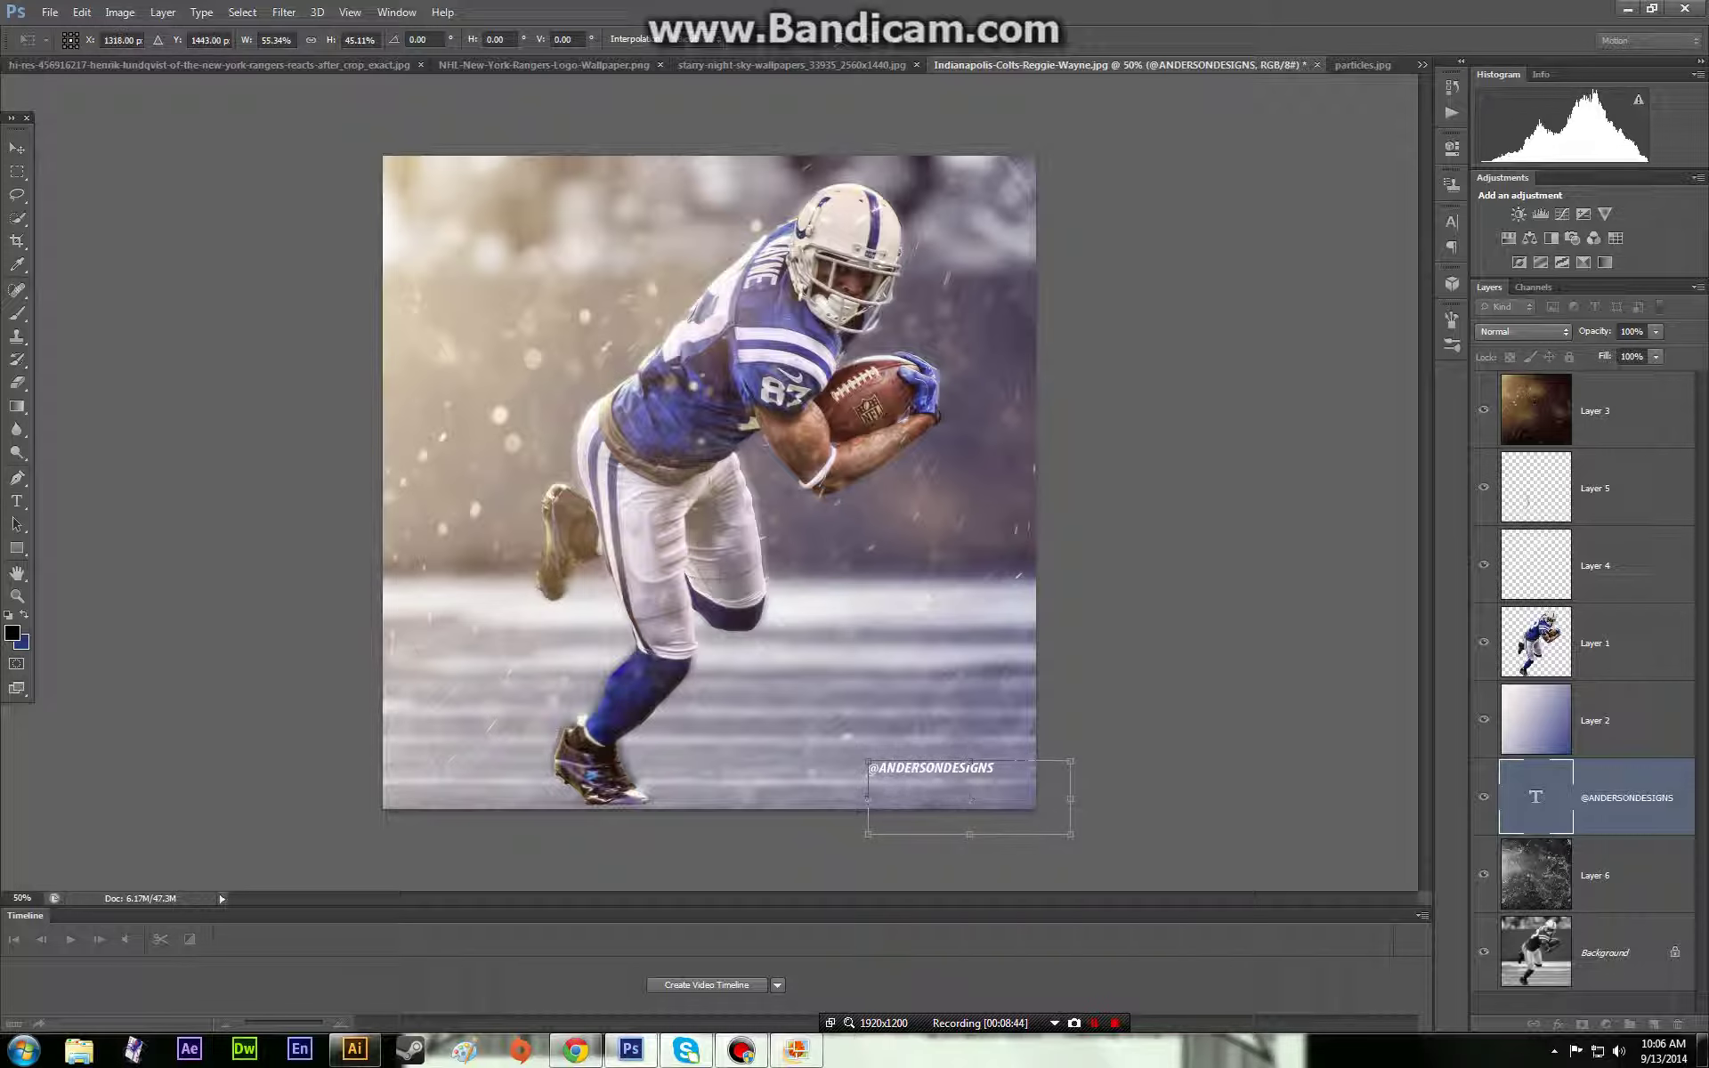
left_click_drag(869, 762, 732, 674)
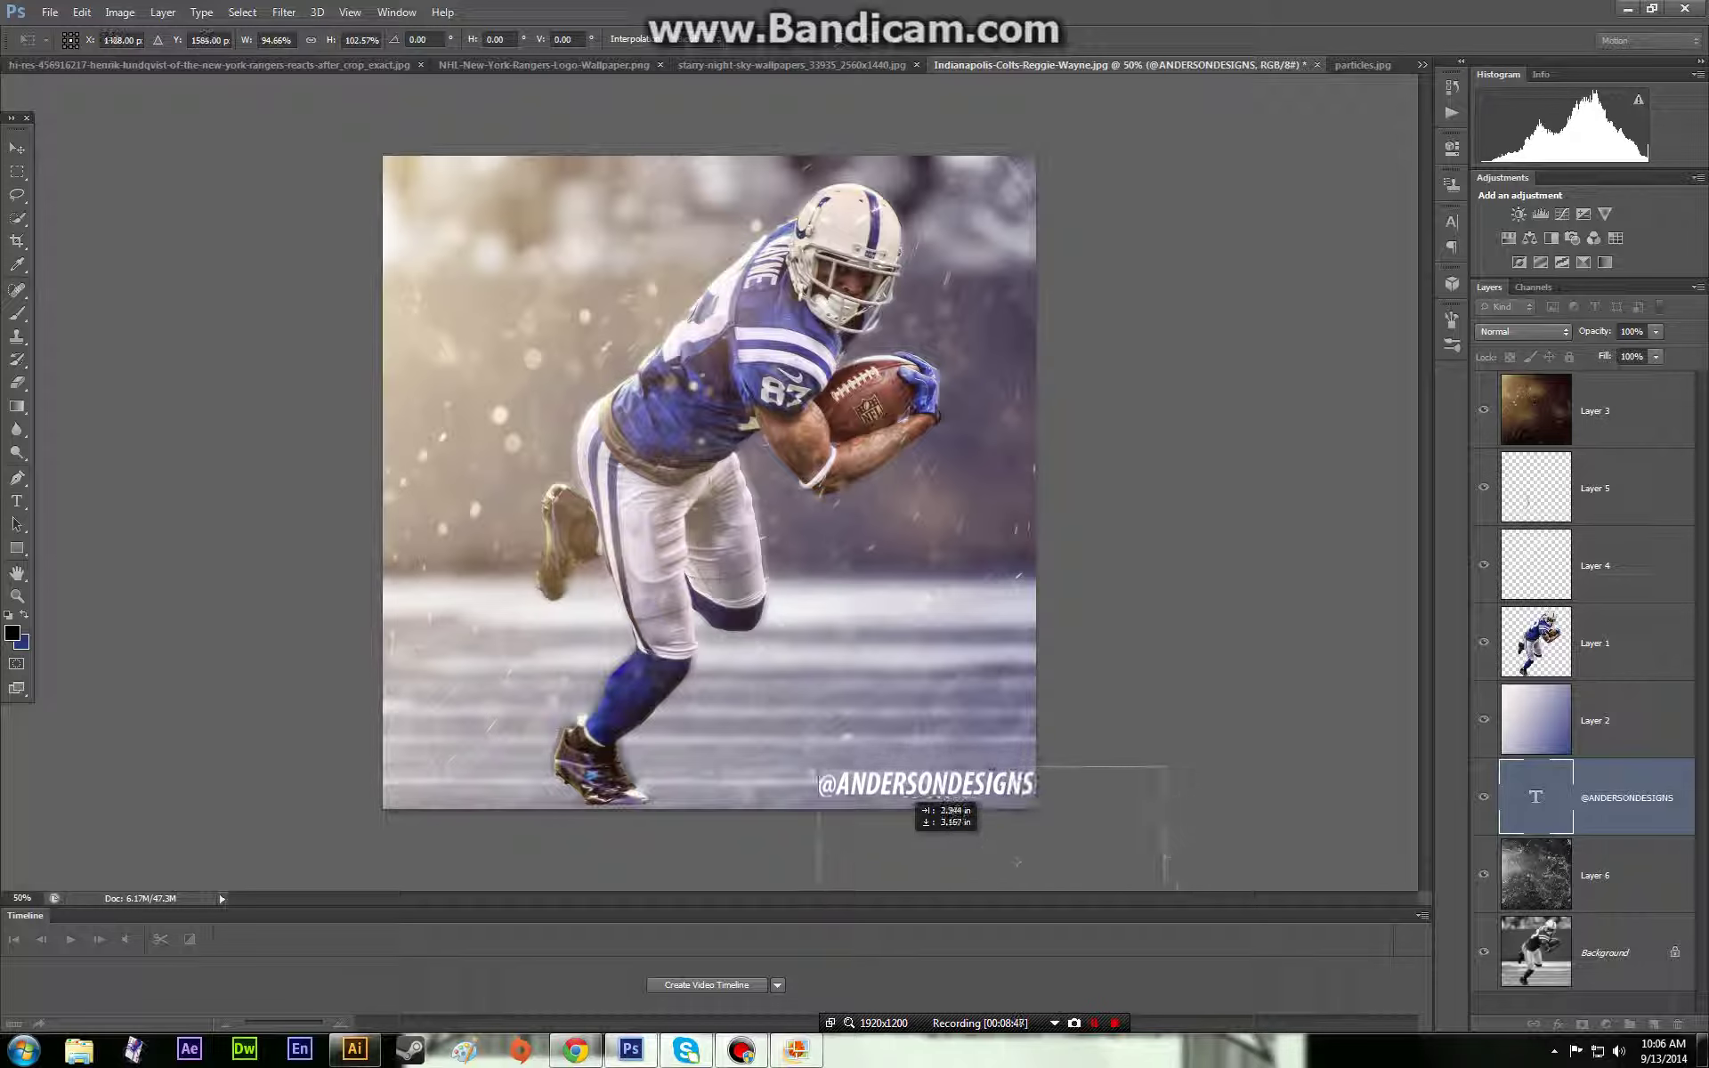
left_click_drag(860, 730, 936, 810)
mouse_move(819, 777)
left_mouse_down()
mouse_move(917, 791)
mouse_move(1024, 855)
mouse_move(997, 796)
mouse_move(884, 804)
left_mouse_up()
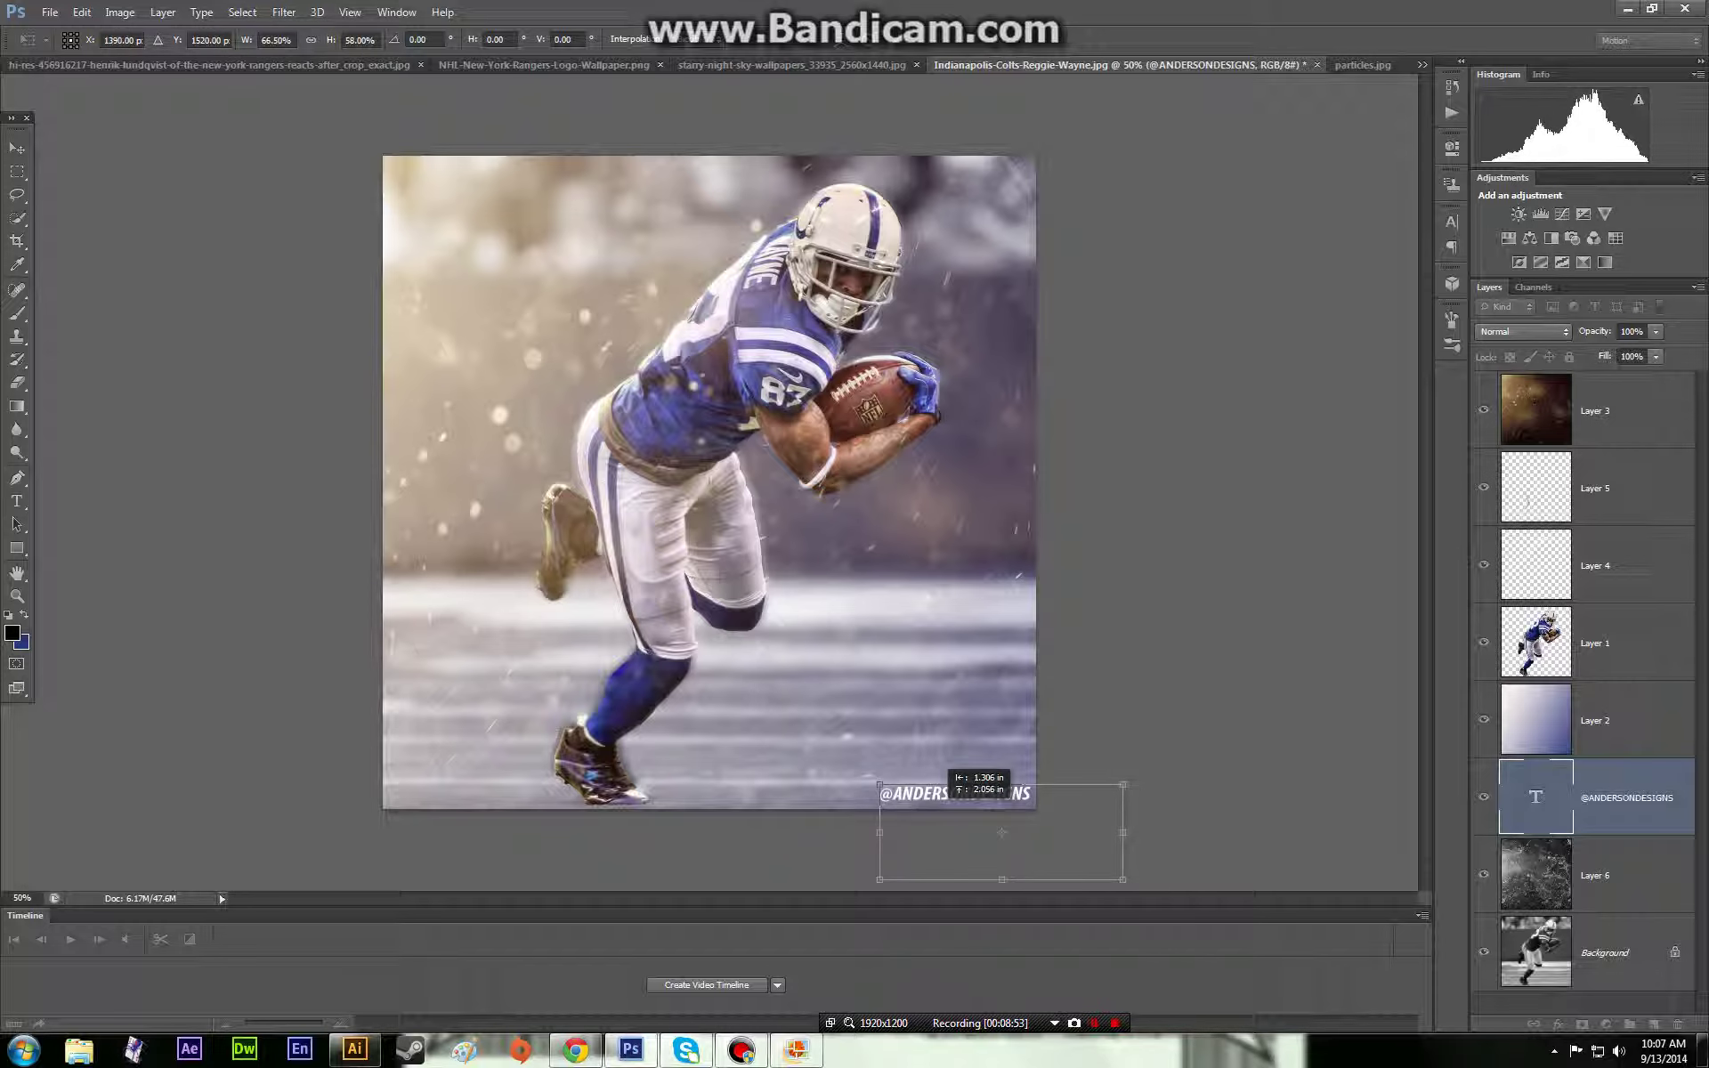
key("Return")
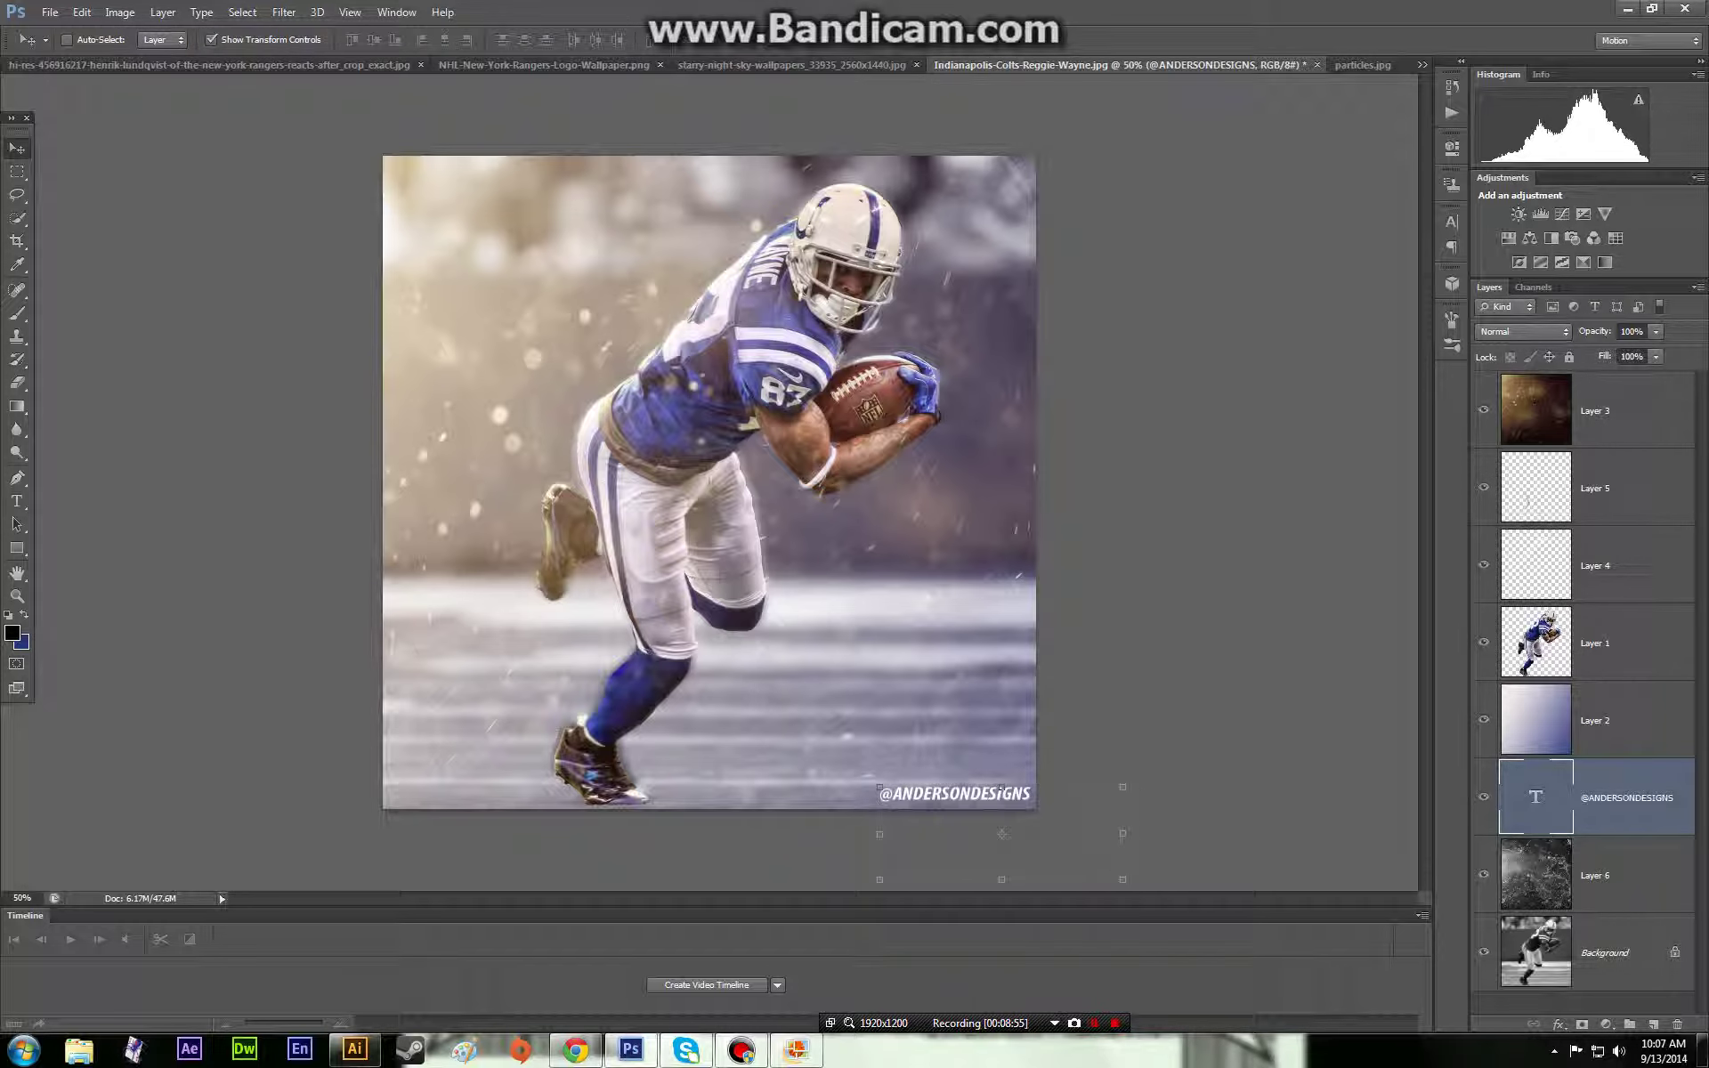
Save a JPEG copy named 'REGGIE WAYNE FOR', accepting the default JPEG quality options
left_click(49, 11)
left_click(89, 221)
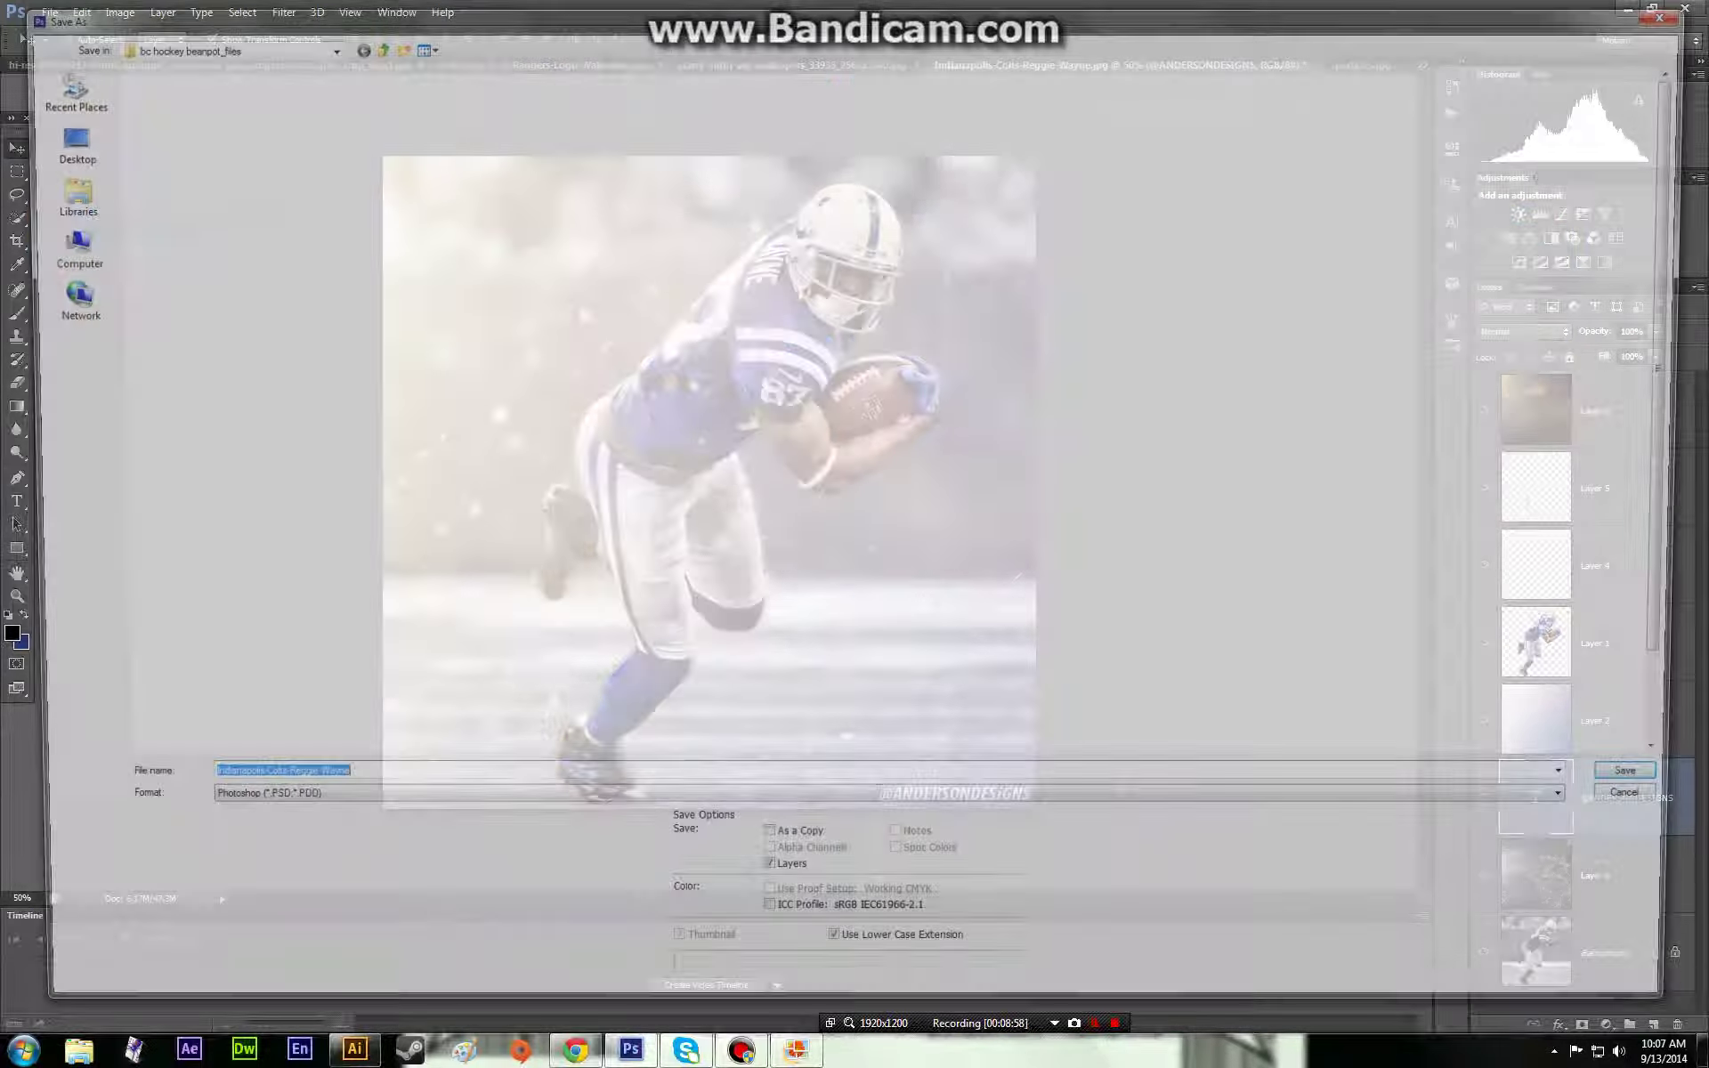
left_click(267, 812)
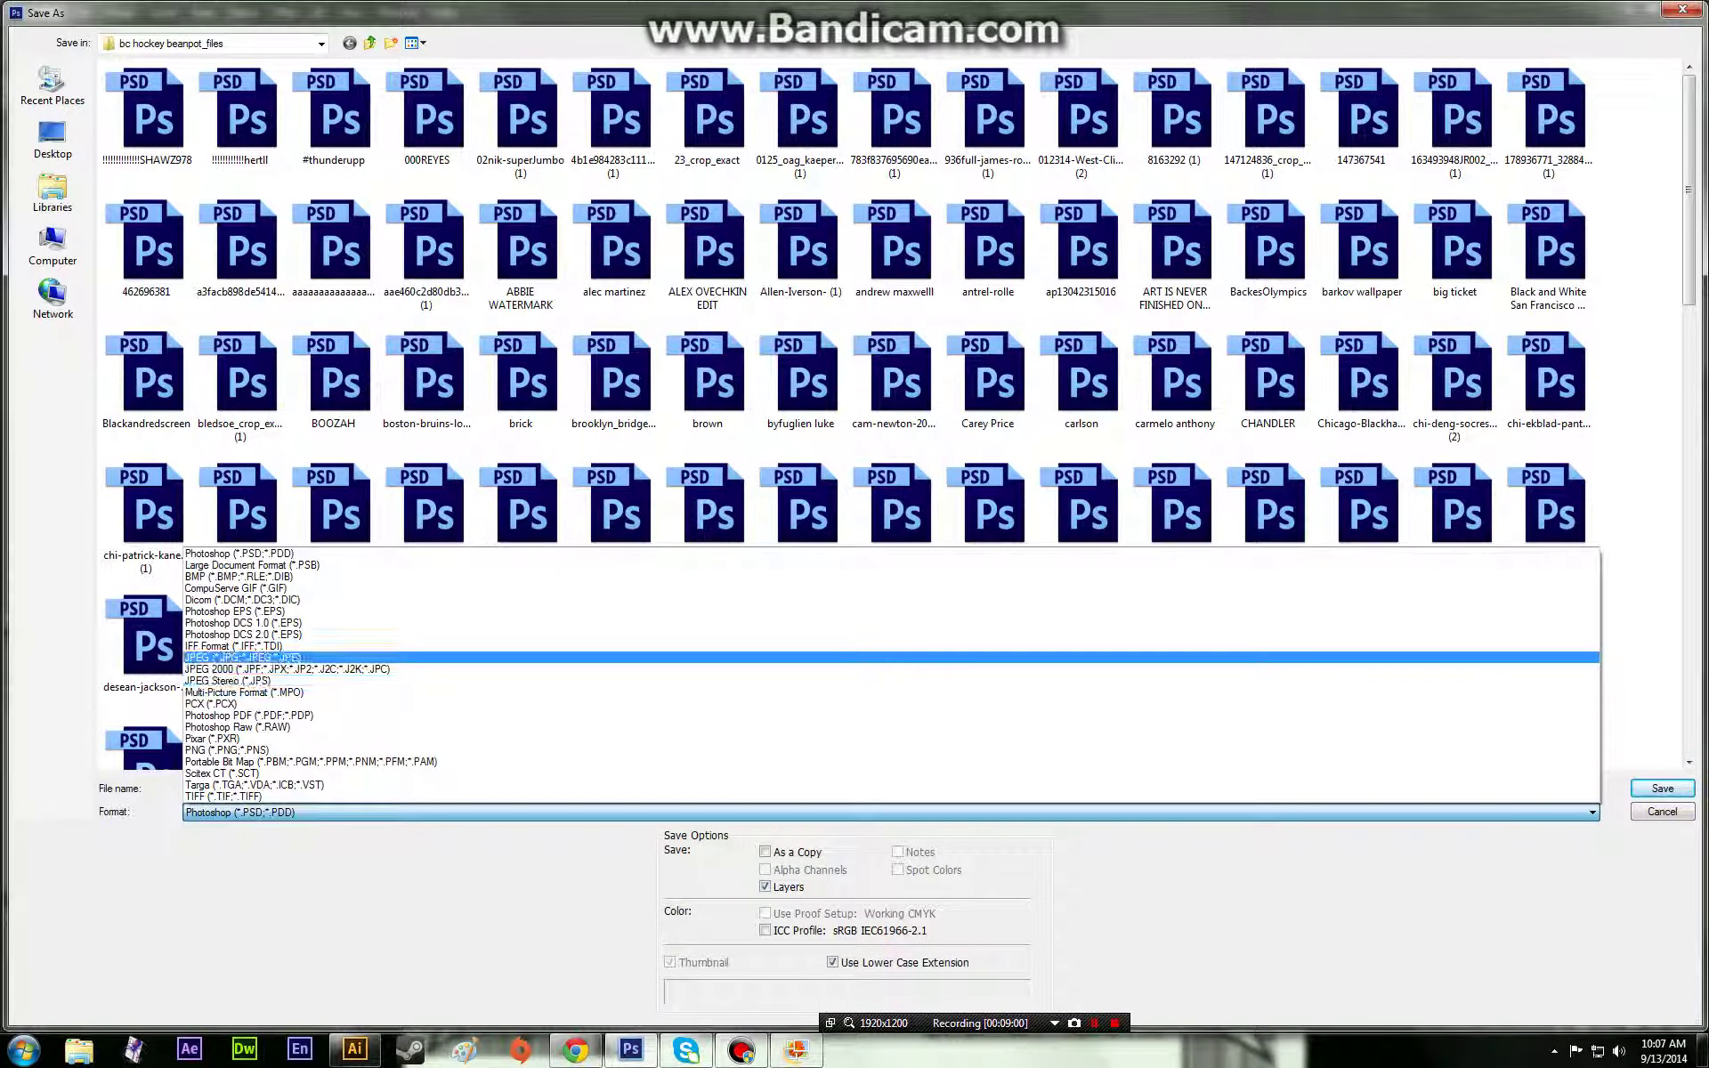
left_click(242, 657)
type("RE")
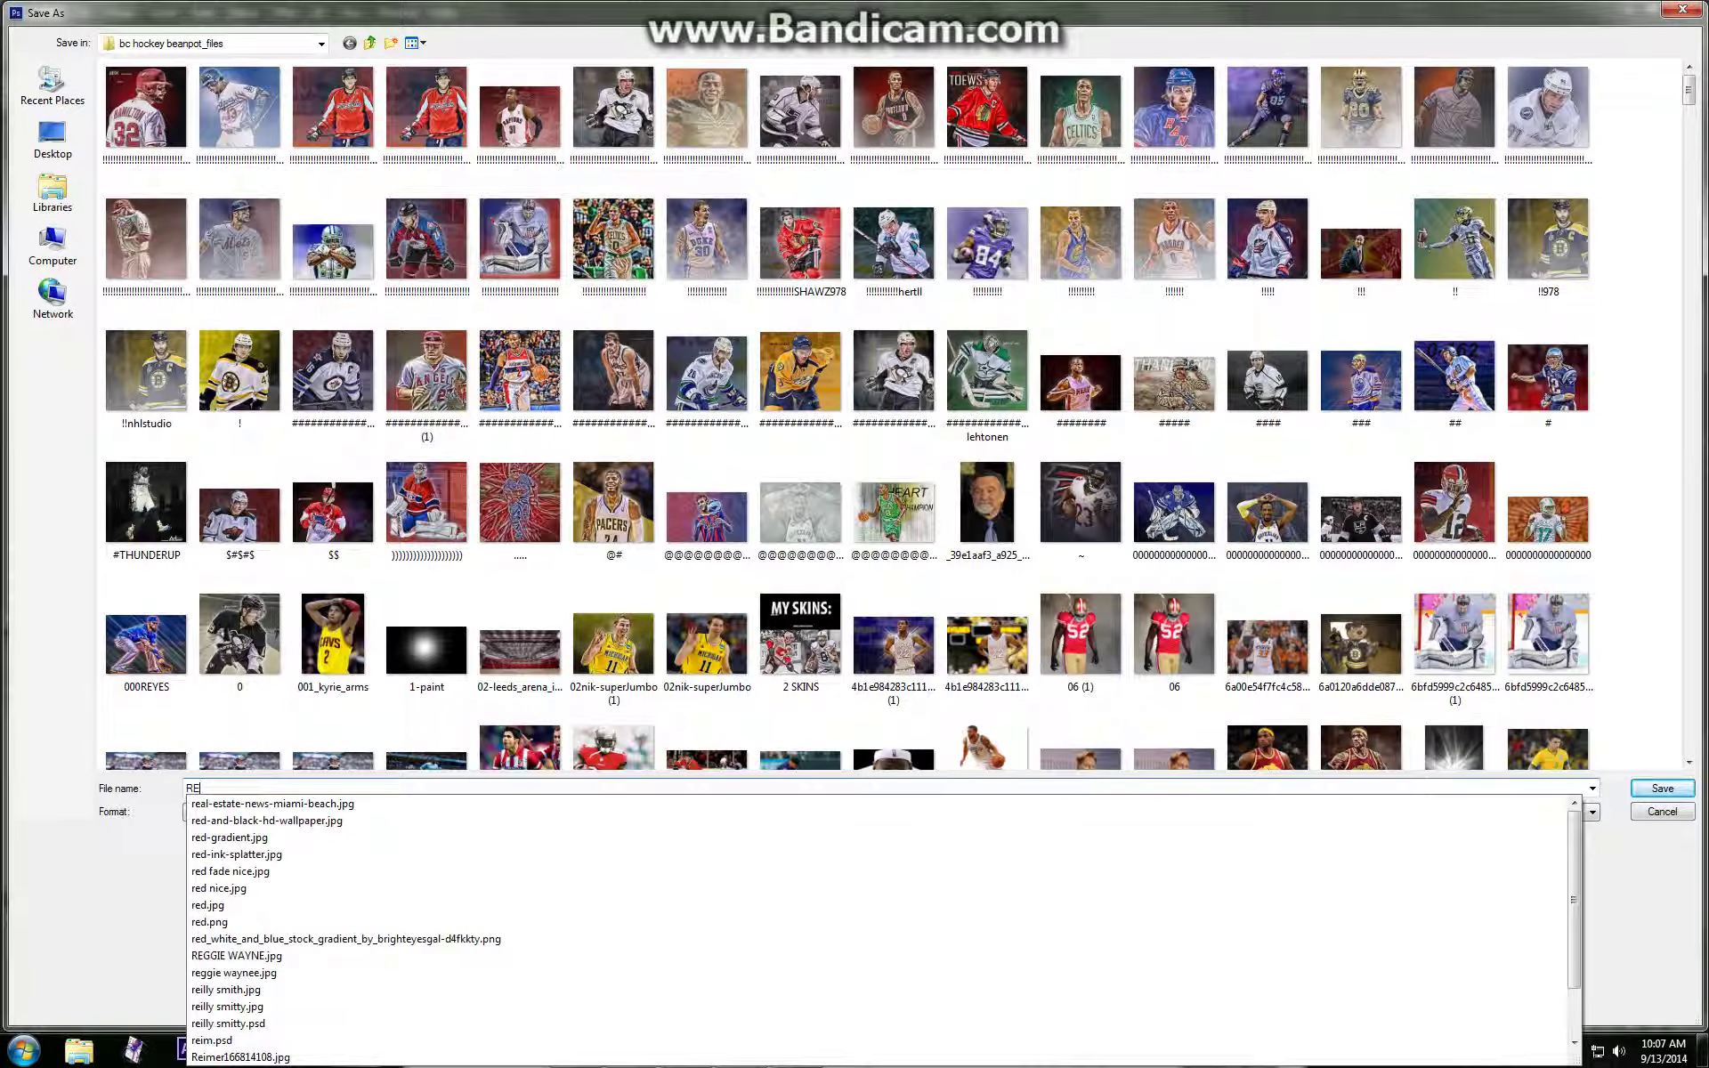
type("GGIE WAYNE")
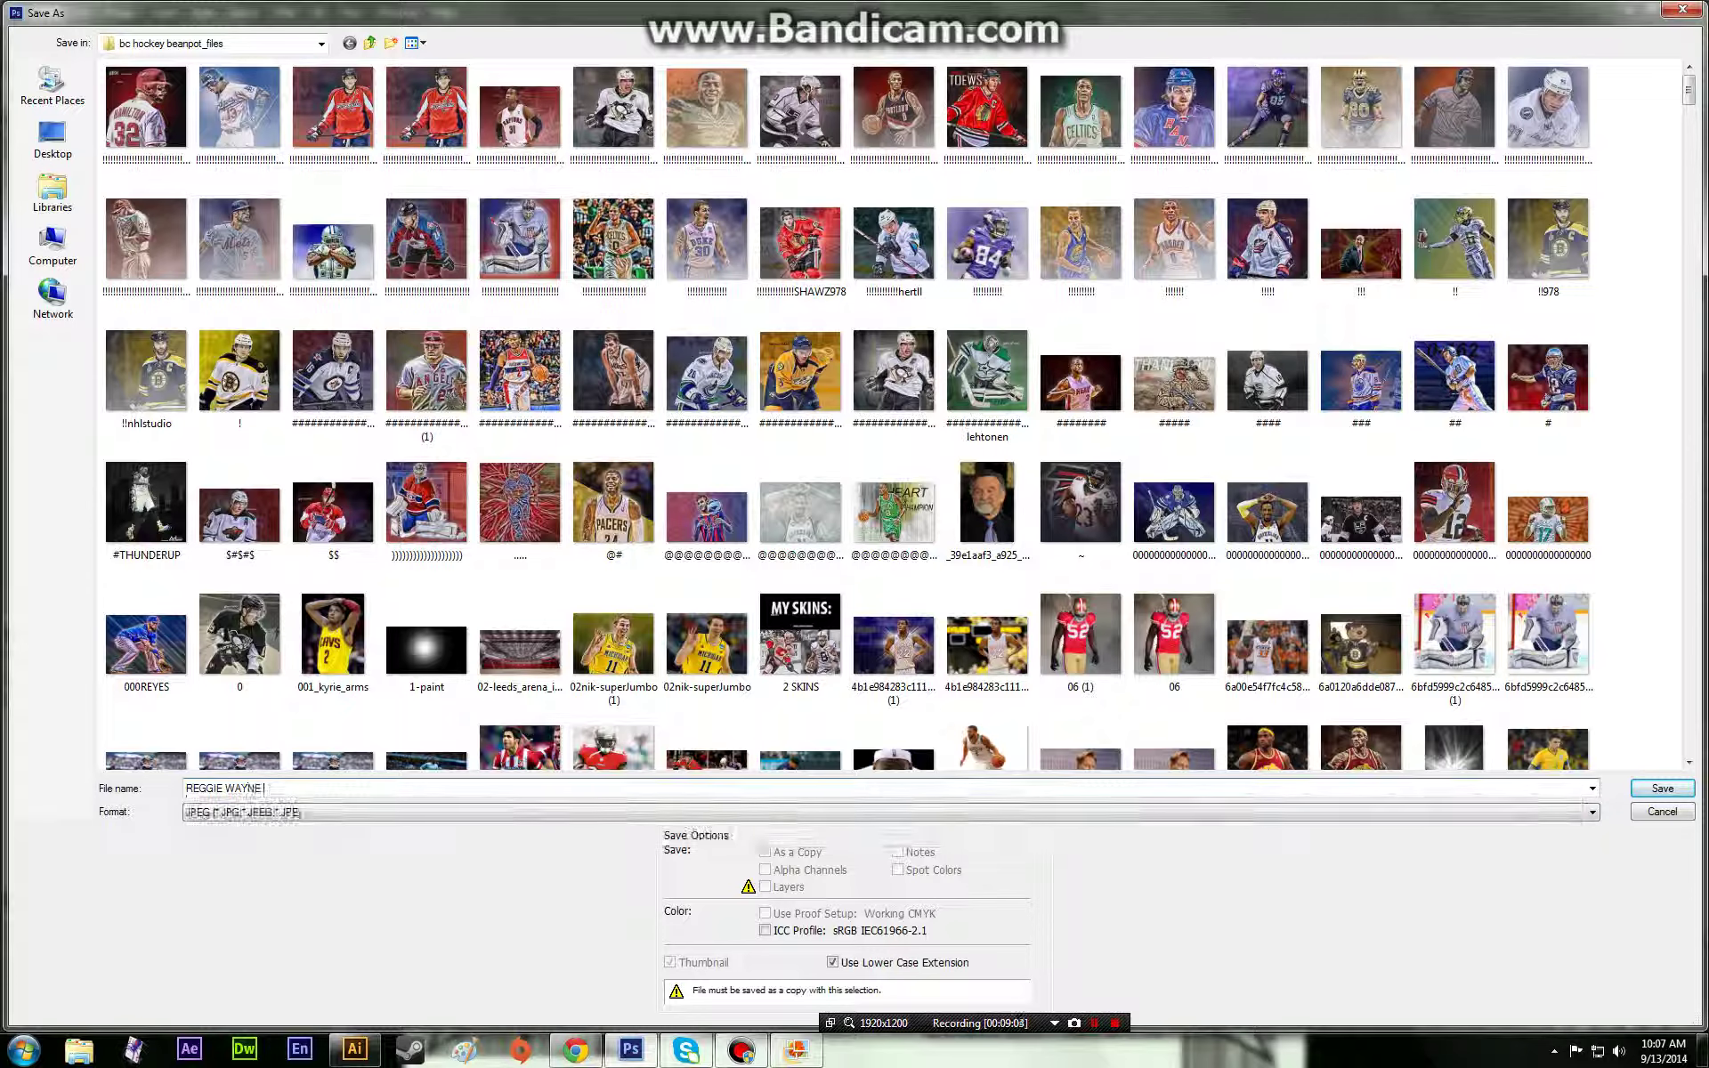
type(" FOR Y")
key("Return")
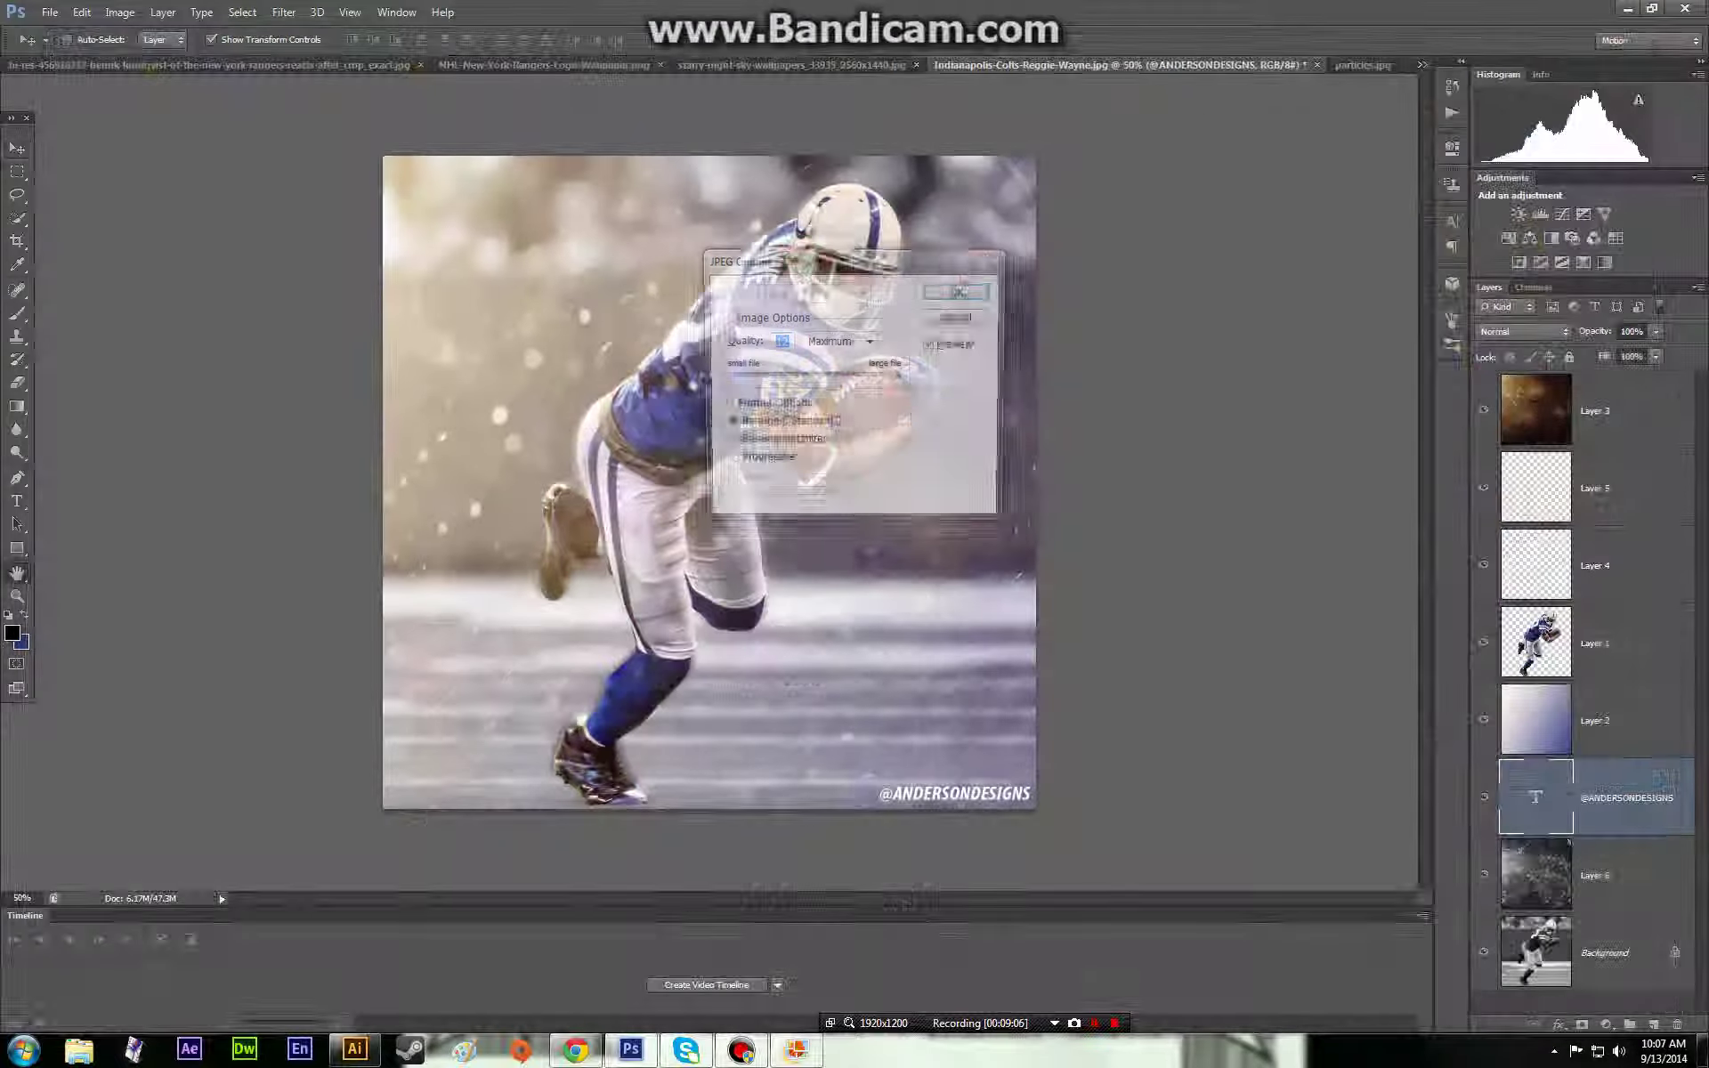
key("Return")
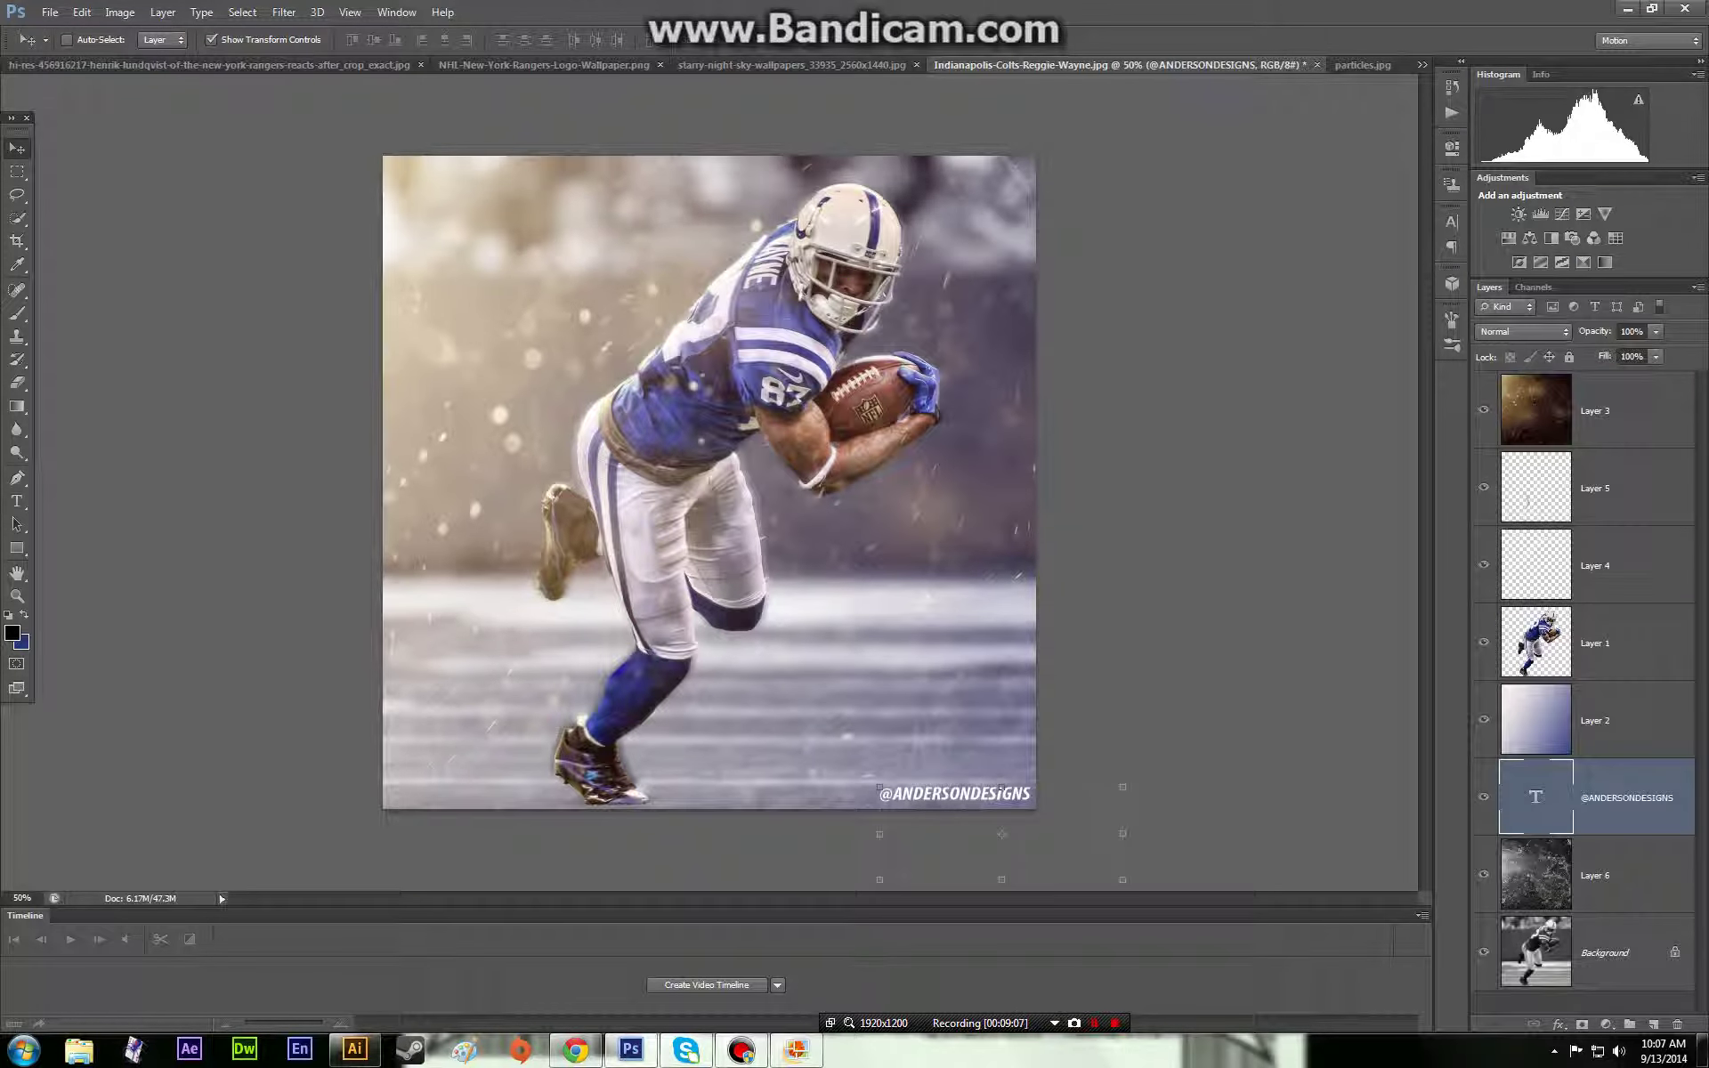